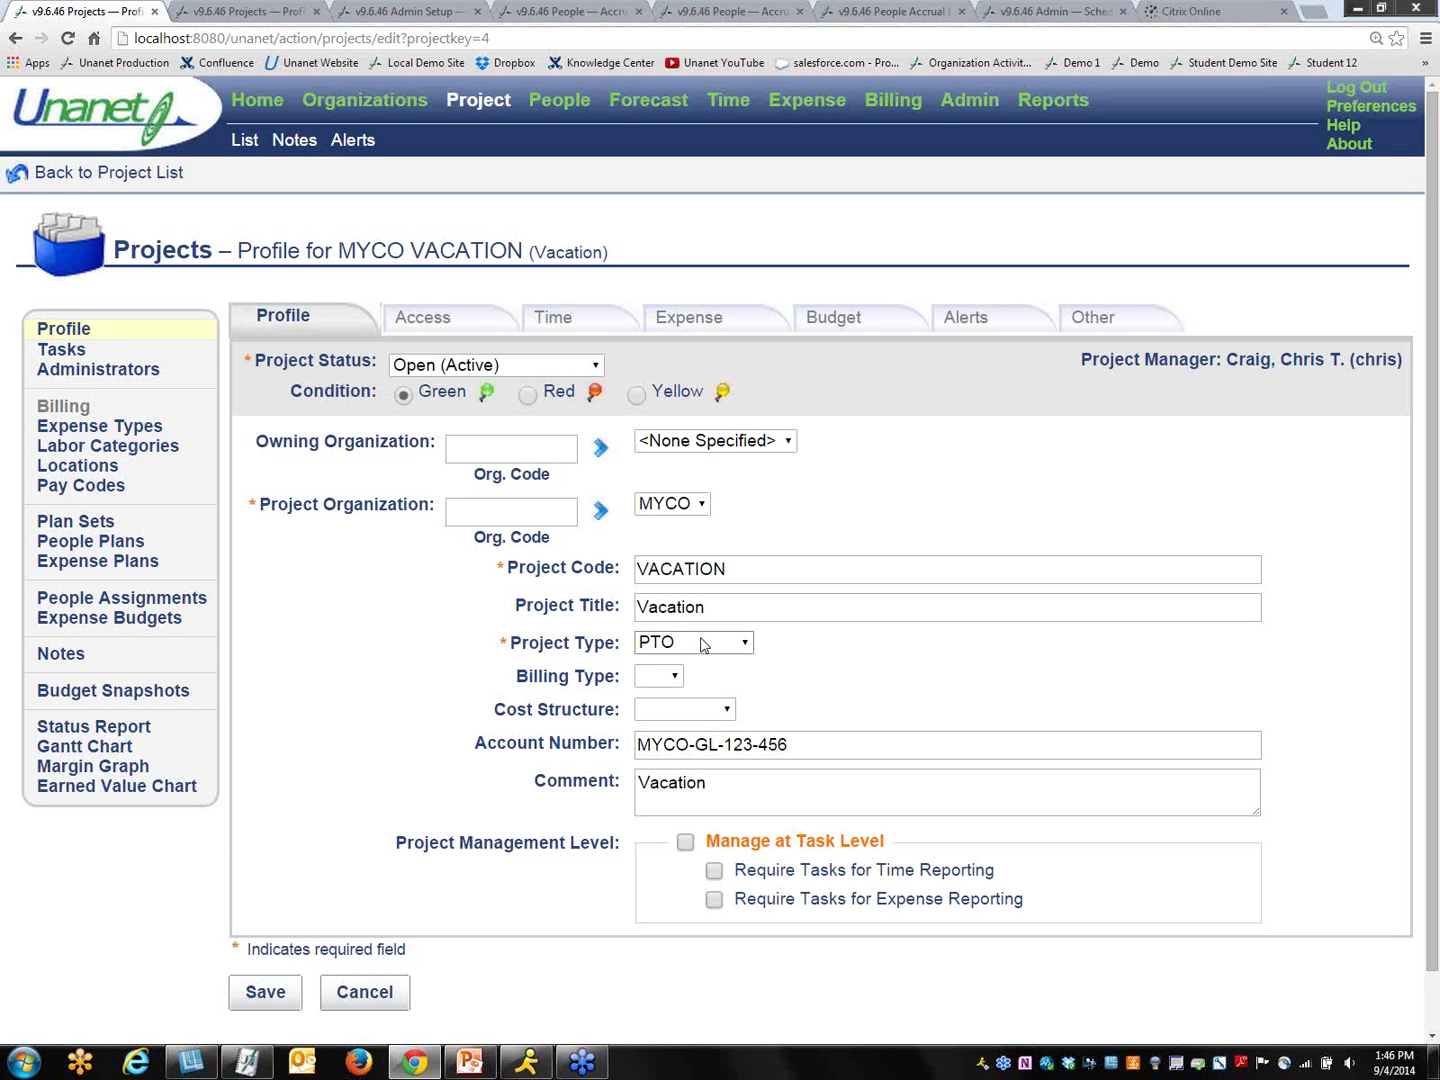
Step: Confirm MYCO VACATION is flagged as a leave project, then view its Access settings
click(575, 325)
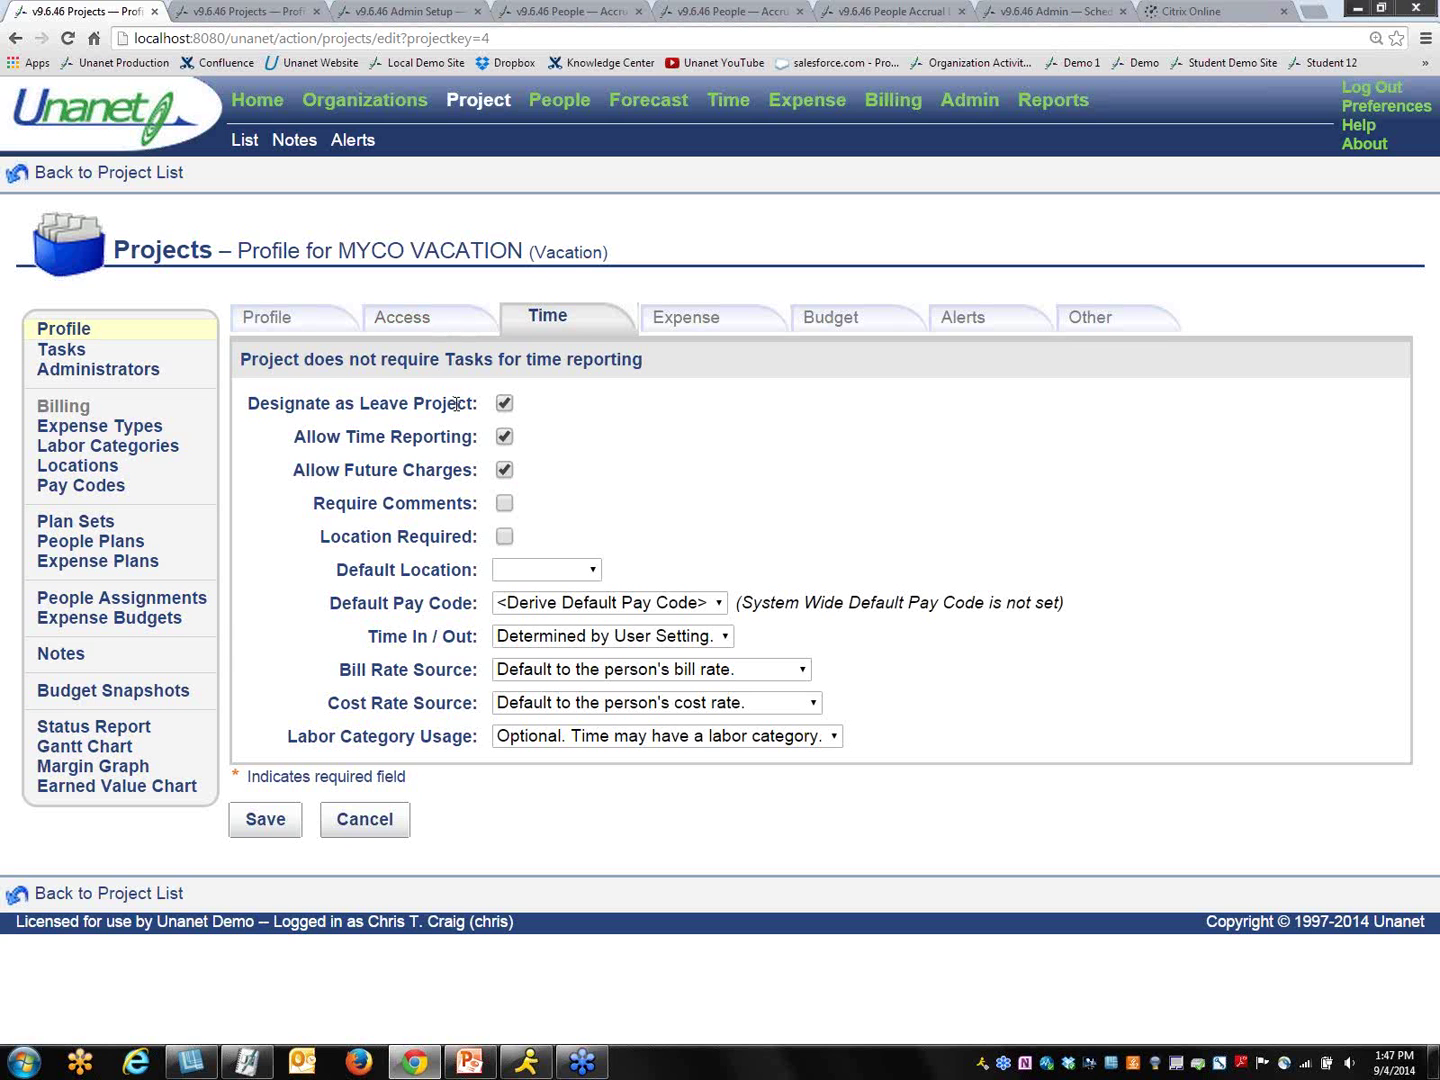
click(431, 328)
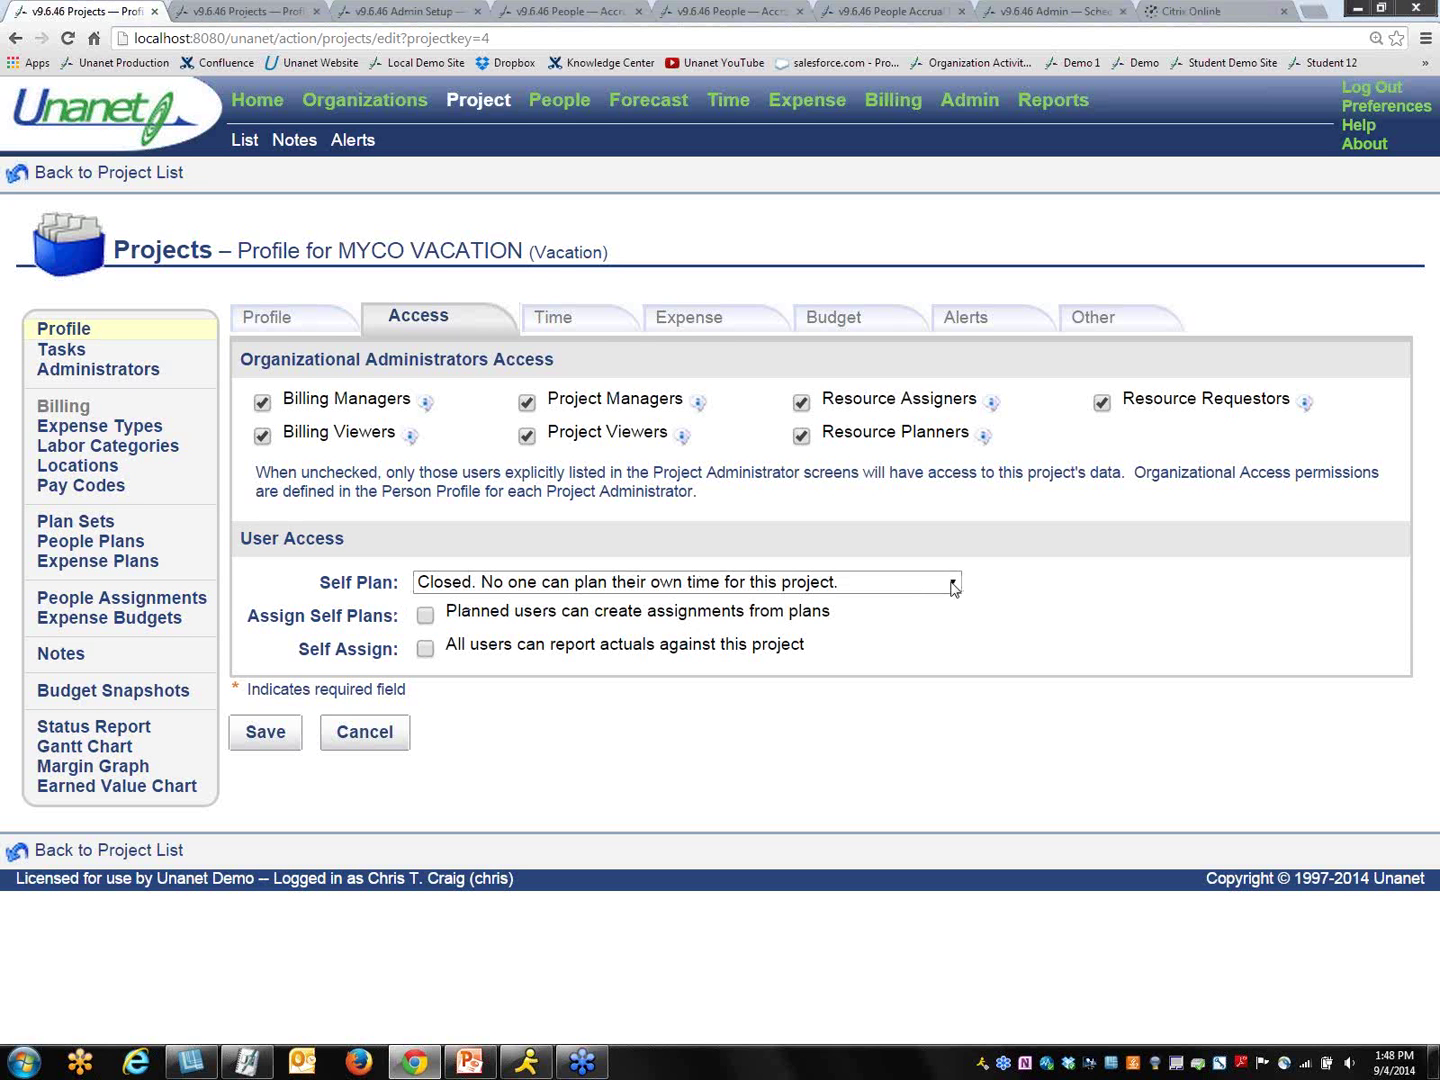
Step: Switch to the Admin Setup Accrual Plans list showing Carry Over Plan, Example One and Example Two
click(409, 13)
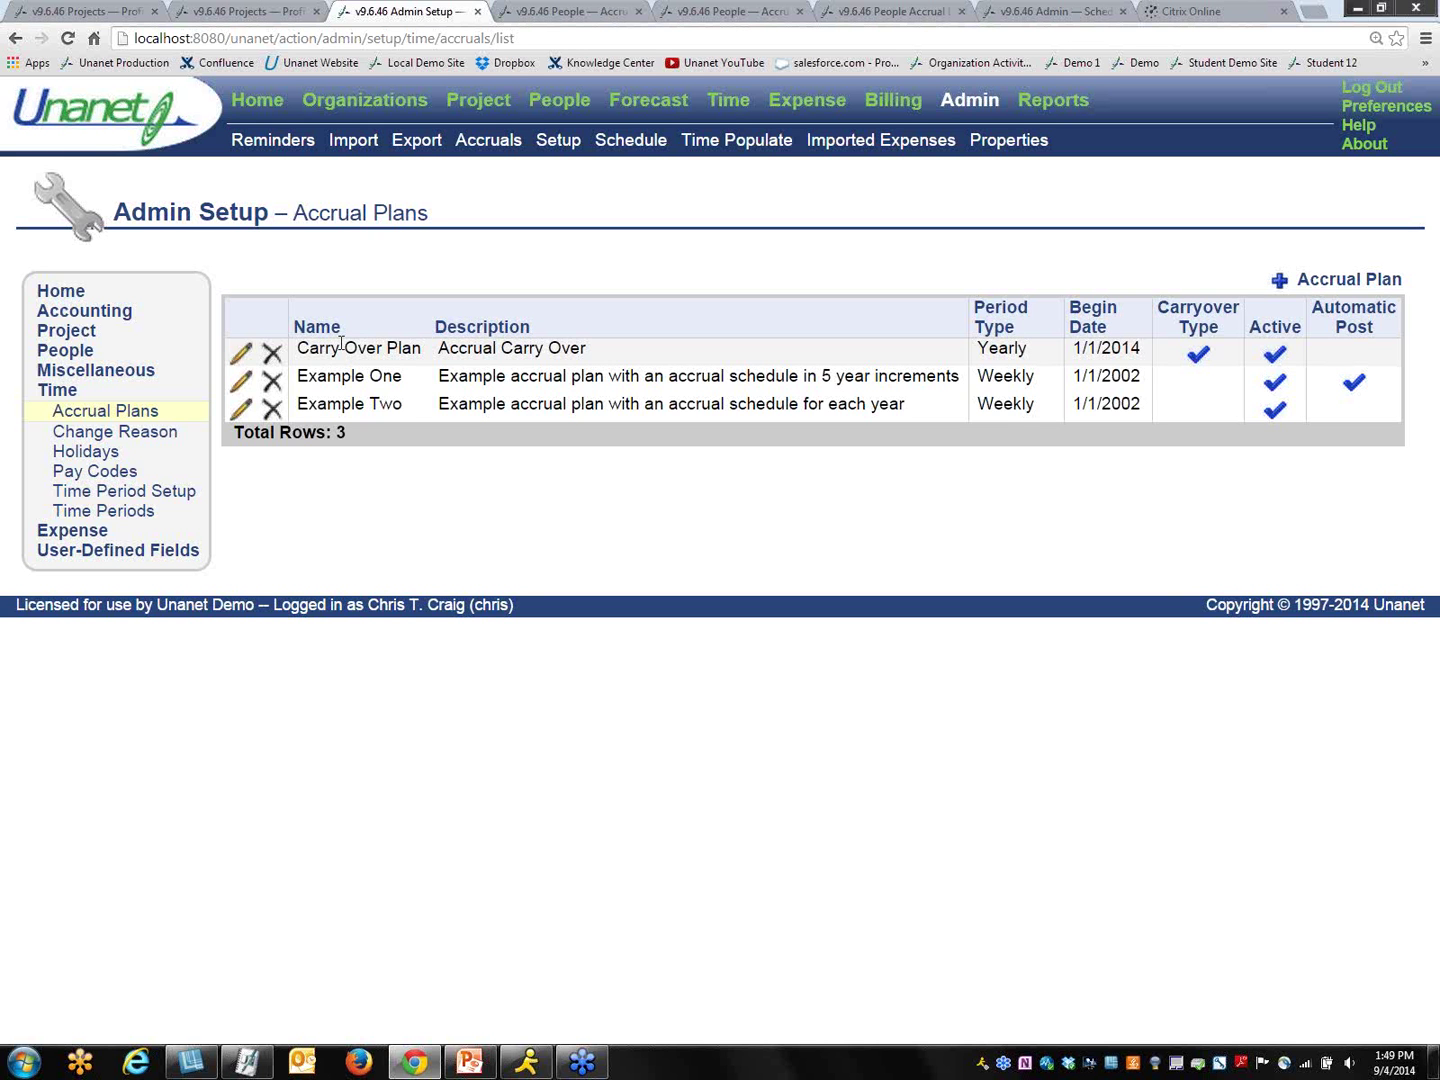
click(241, 384)
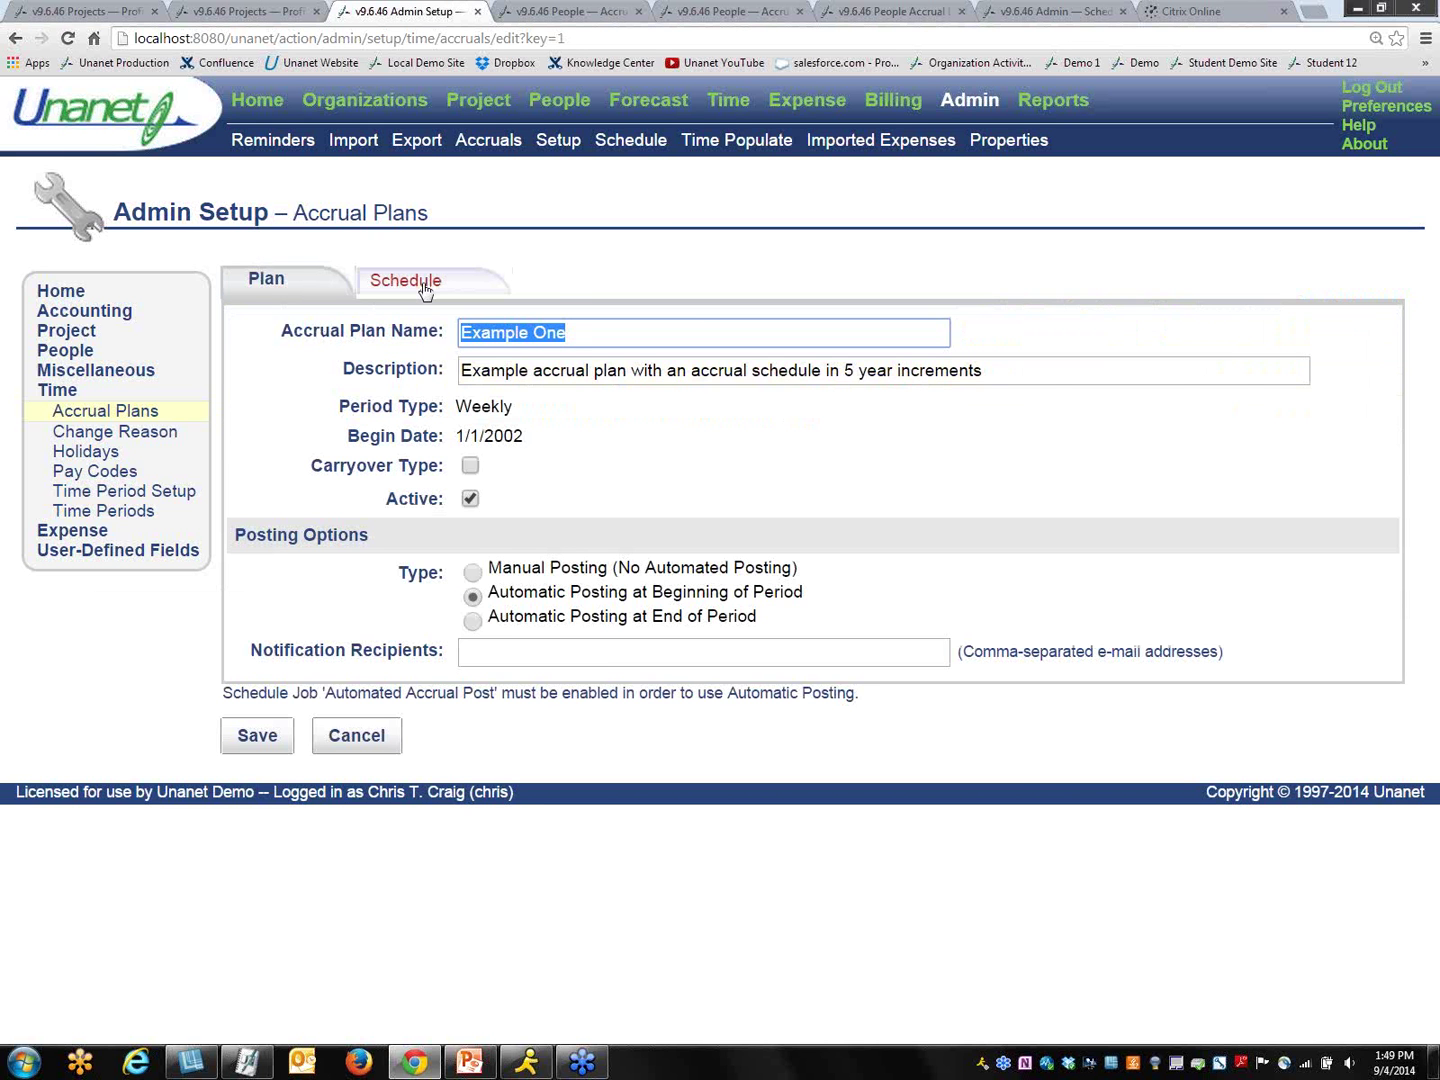
click(424, 287)
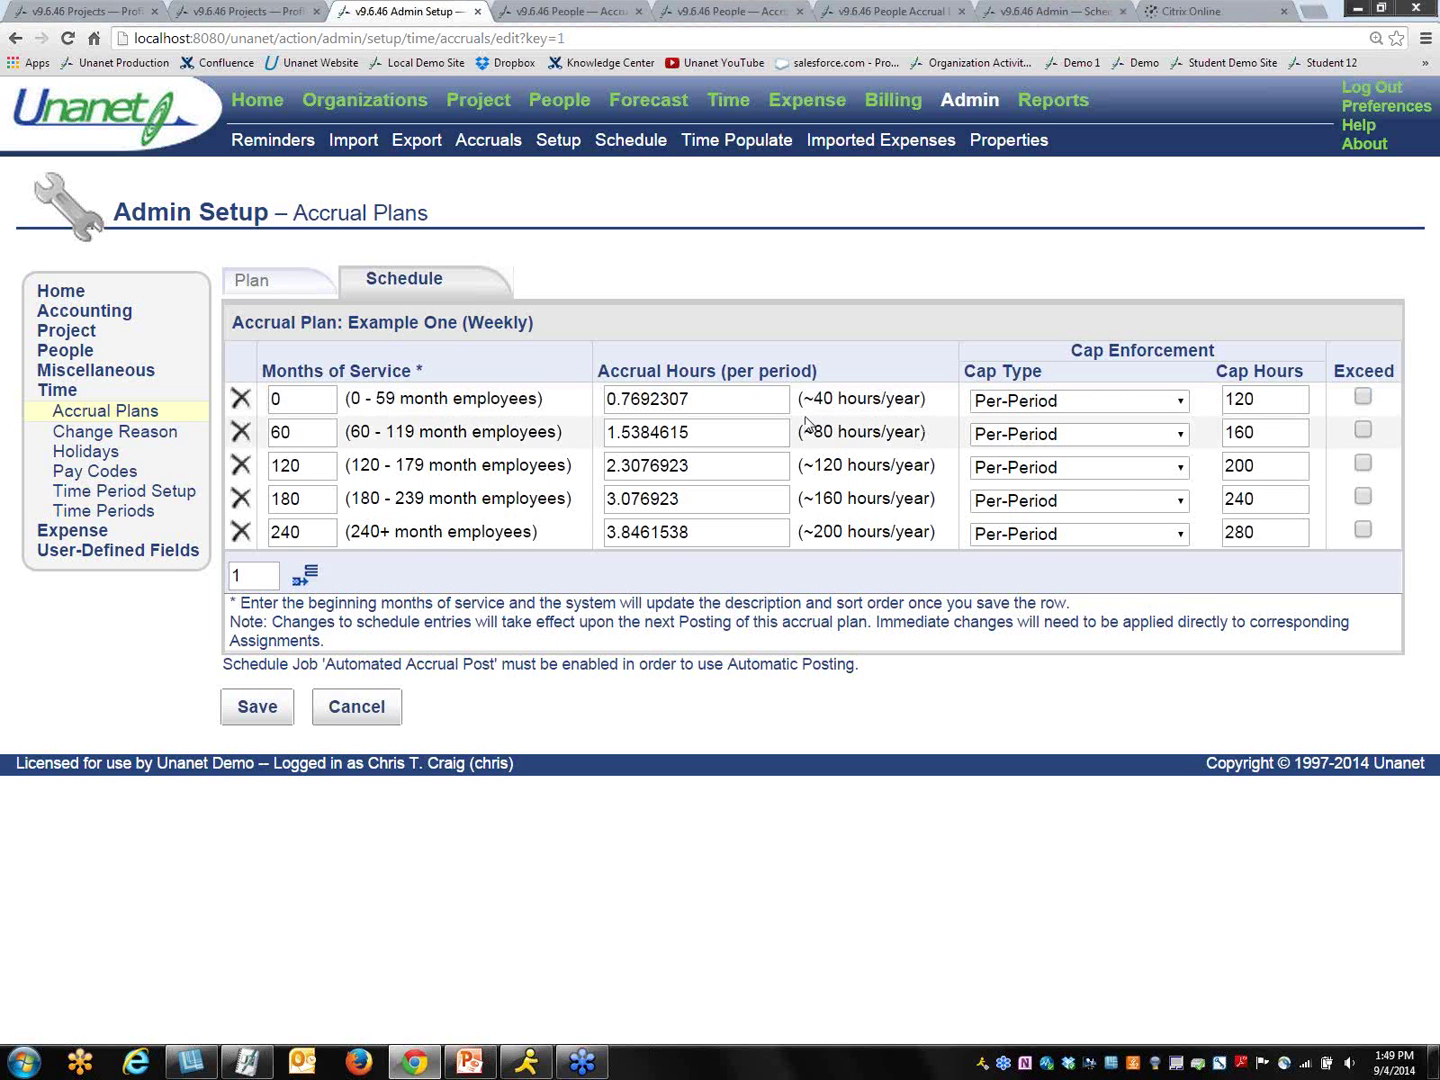
click(1181, 401)
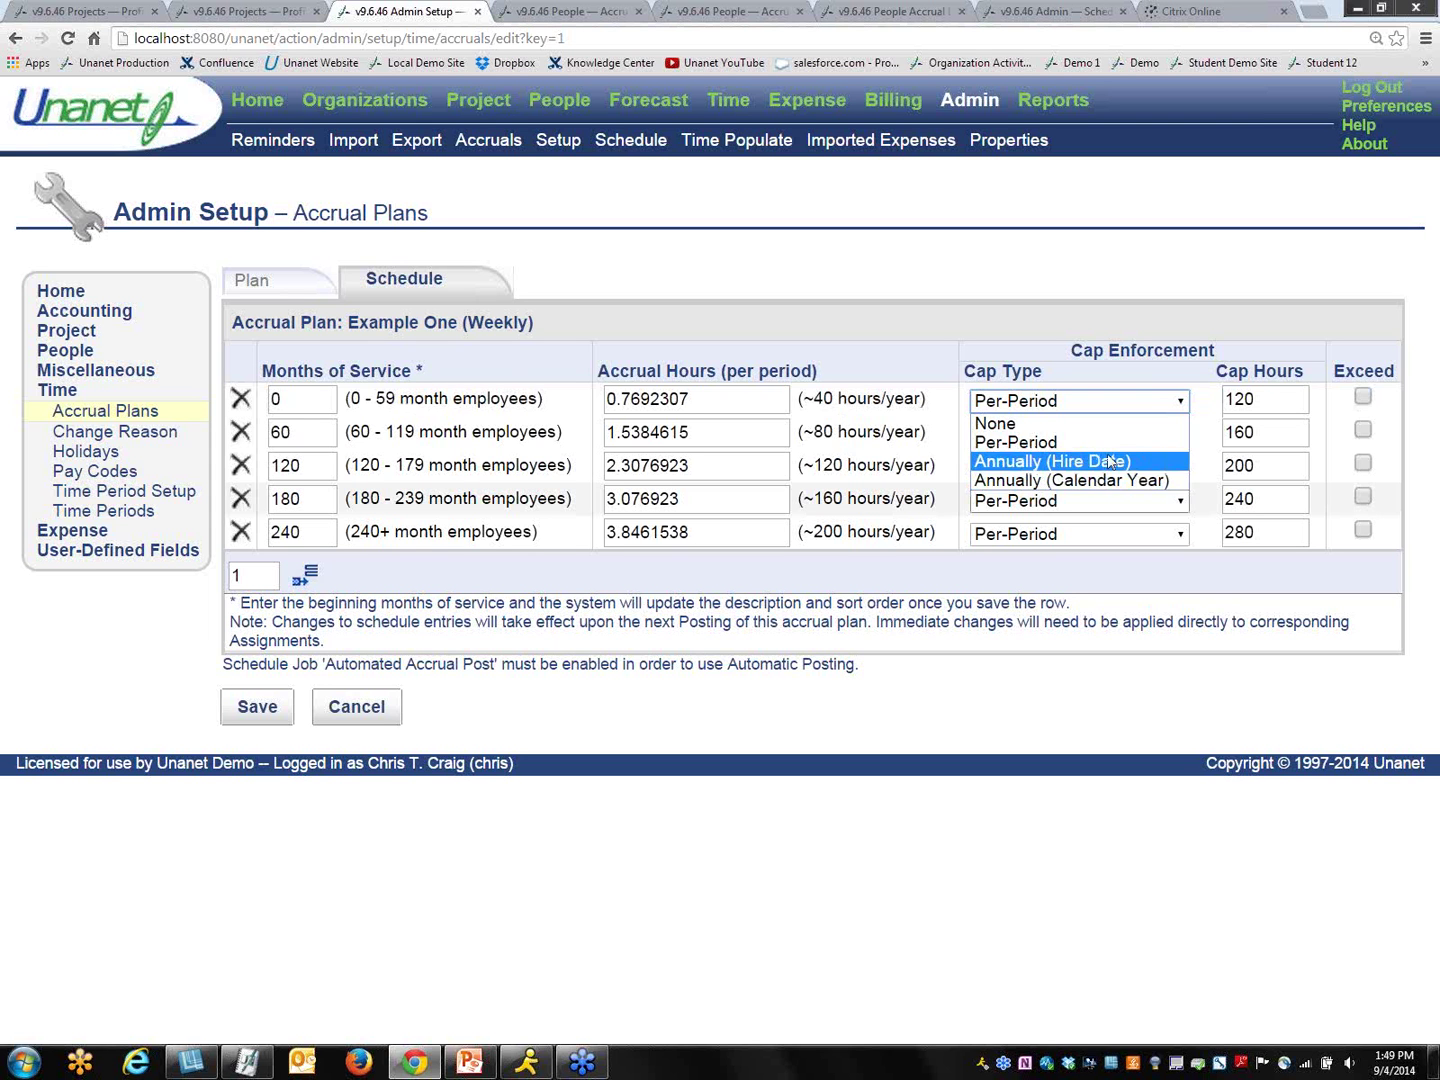
click(1060, 442)
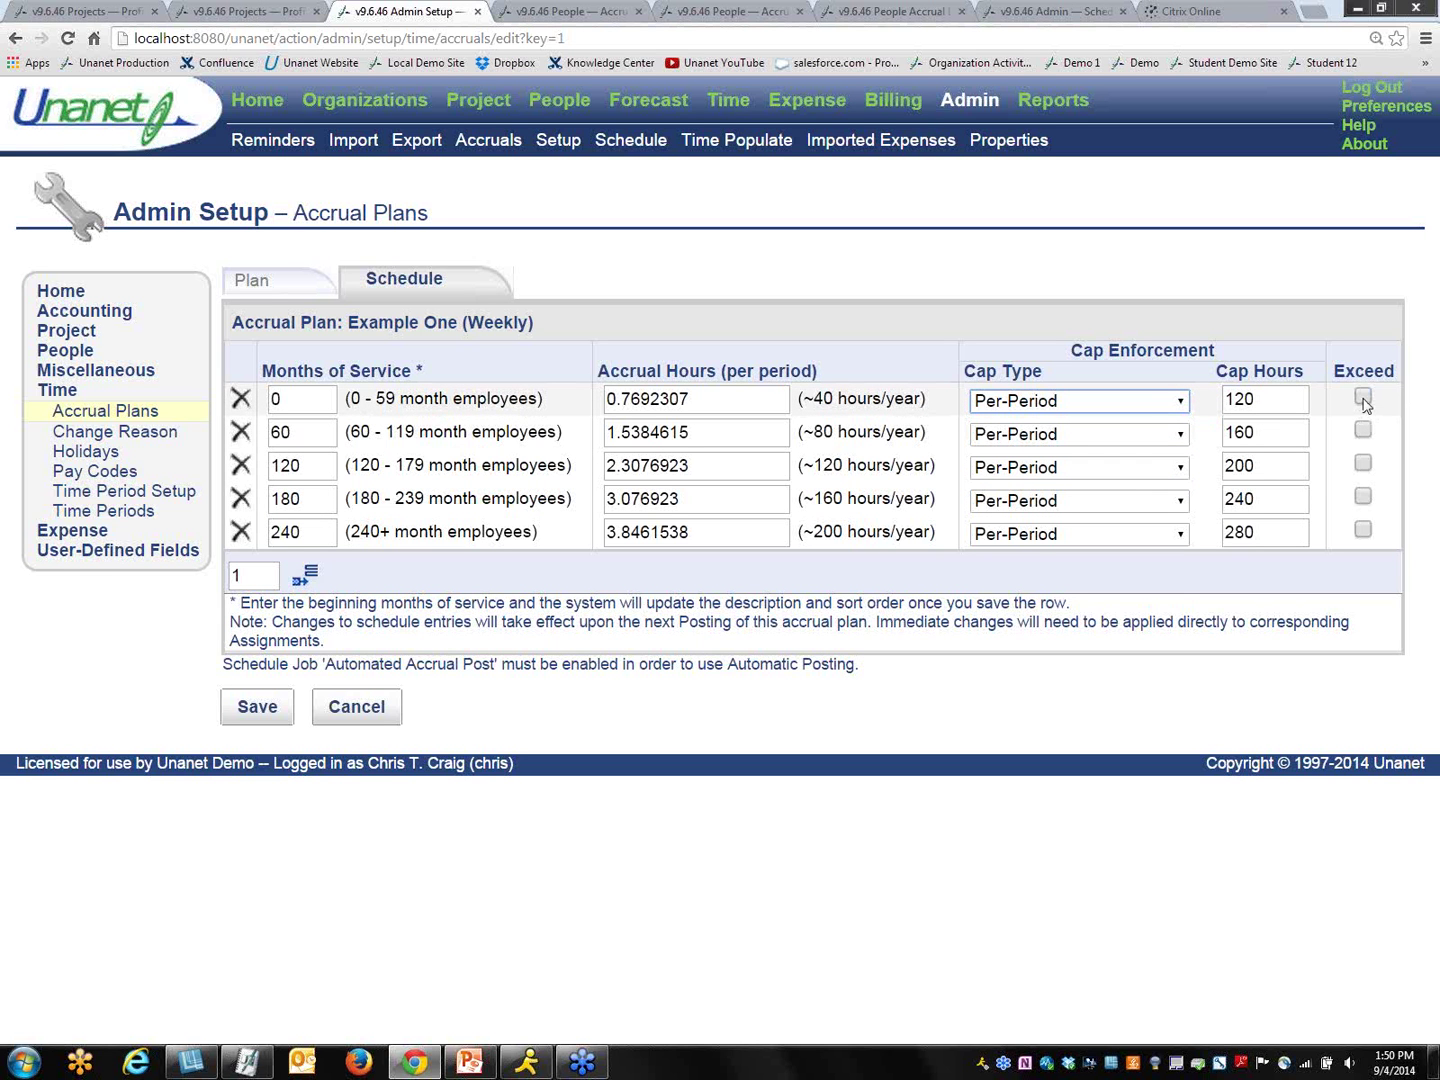
click(147, 420)
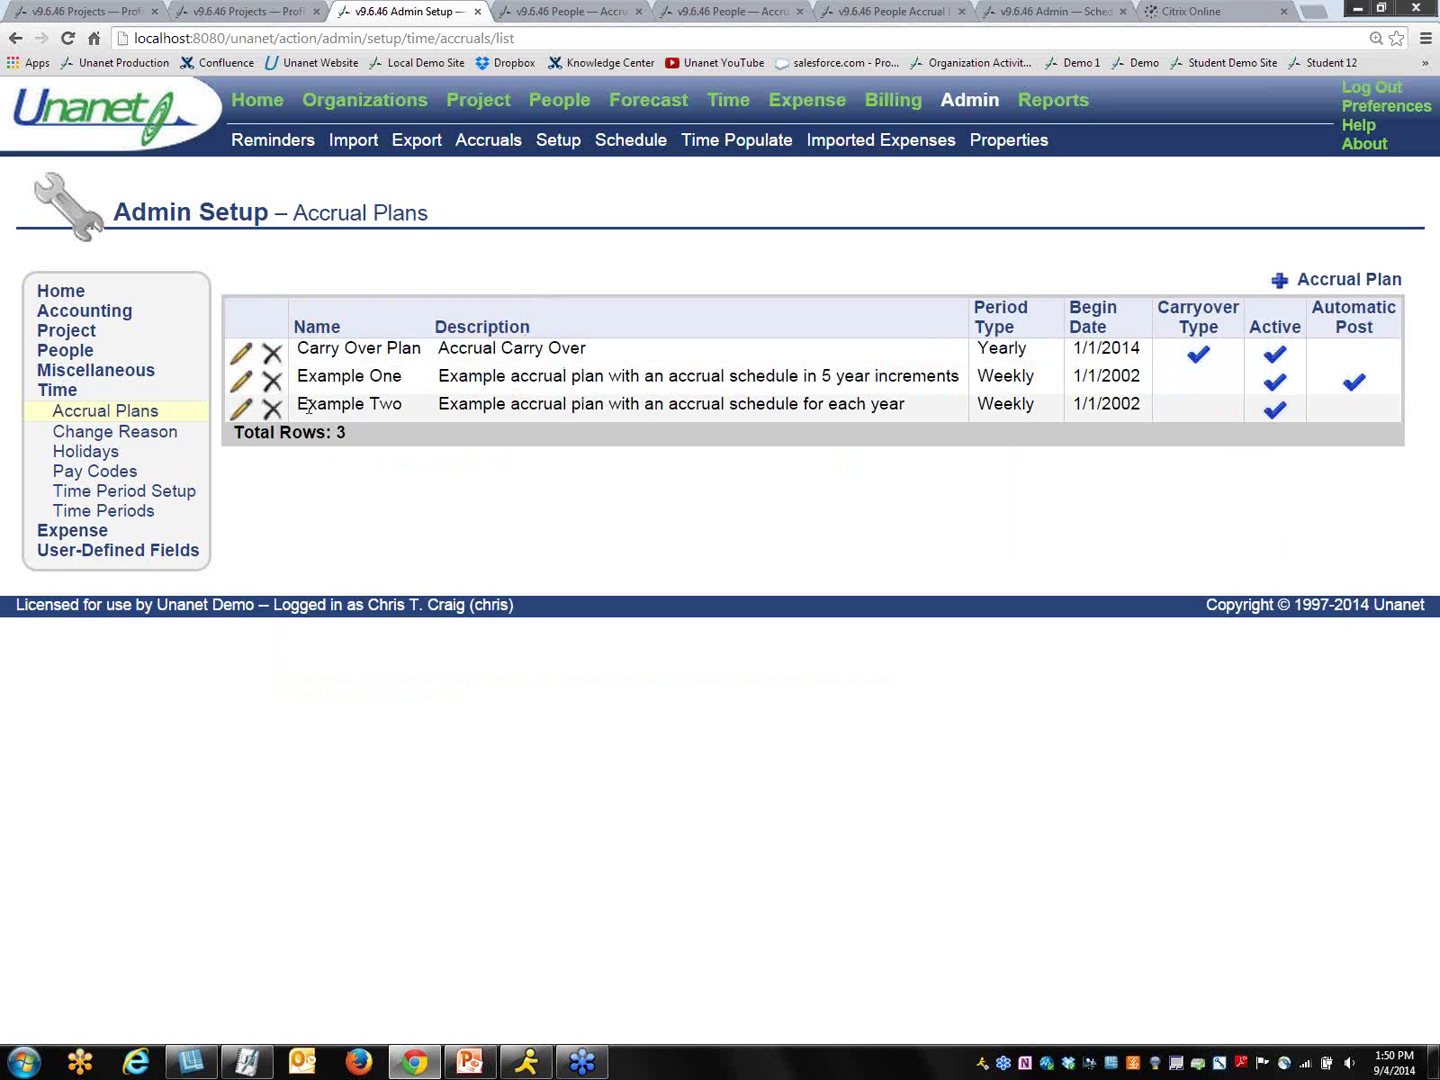
click(239, 409)
click(394, 282)
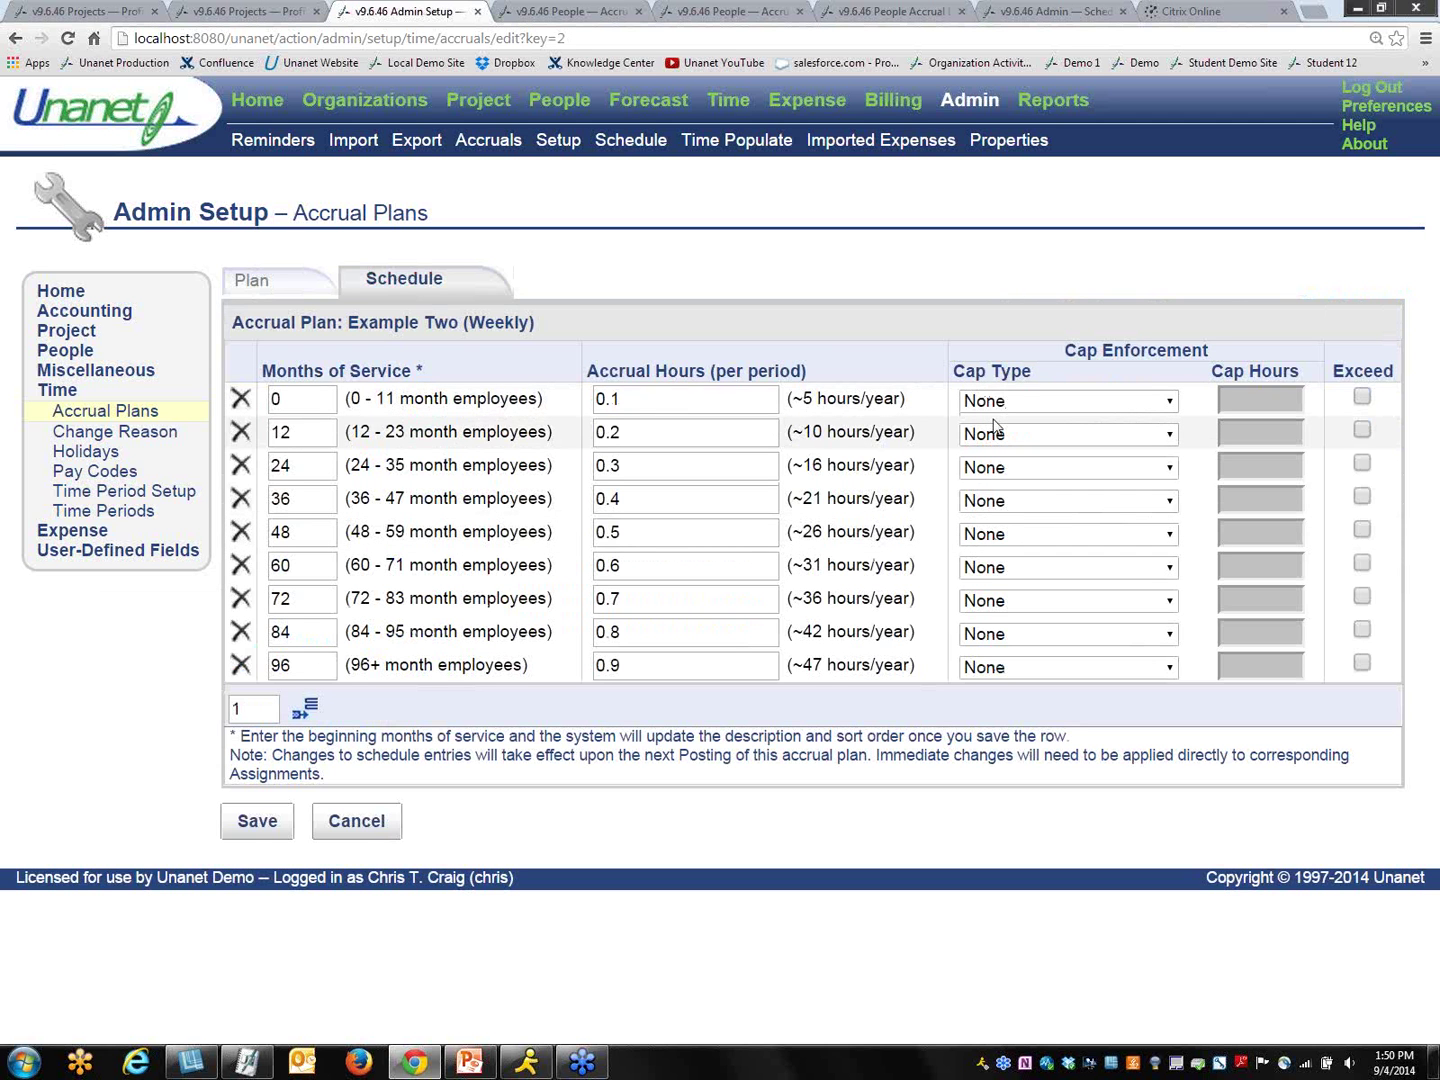
click(87, 416)
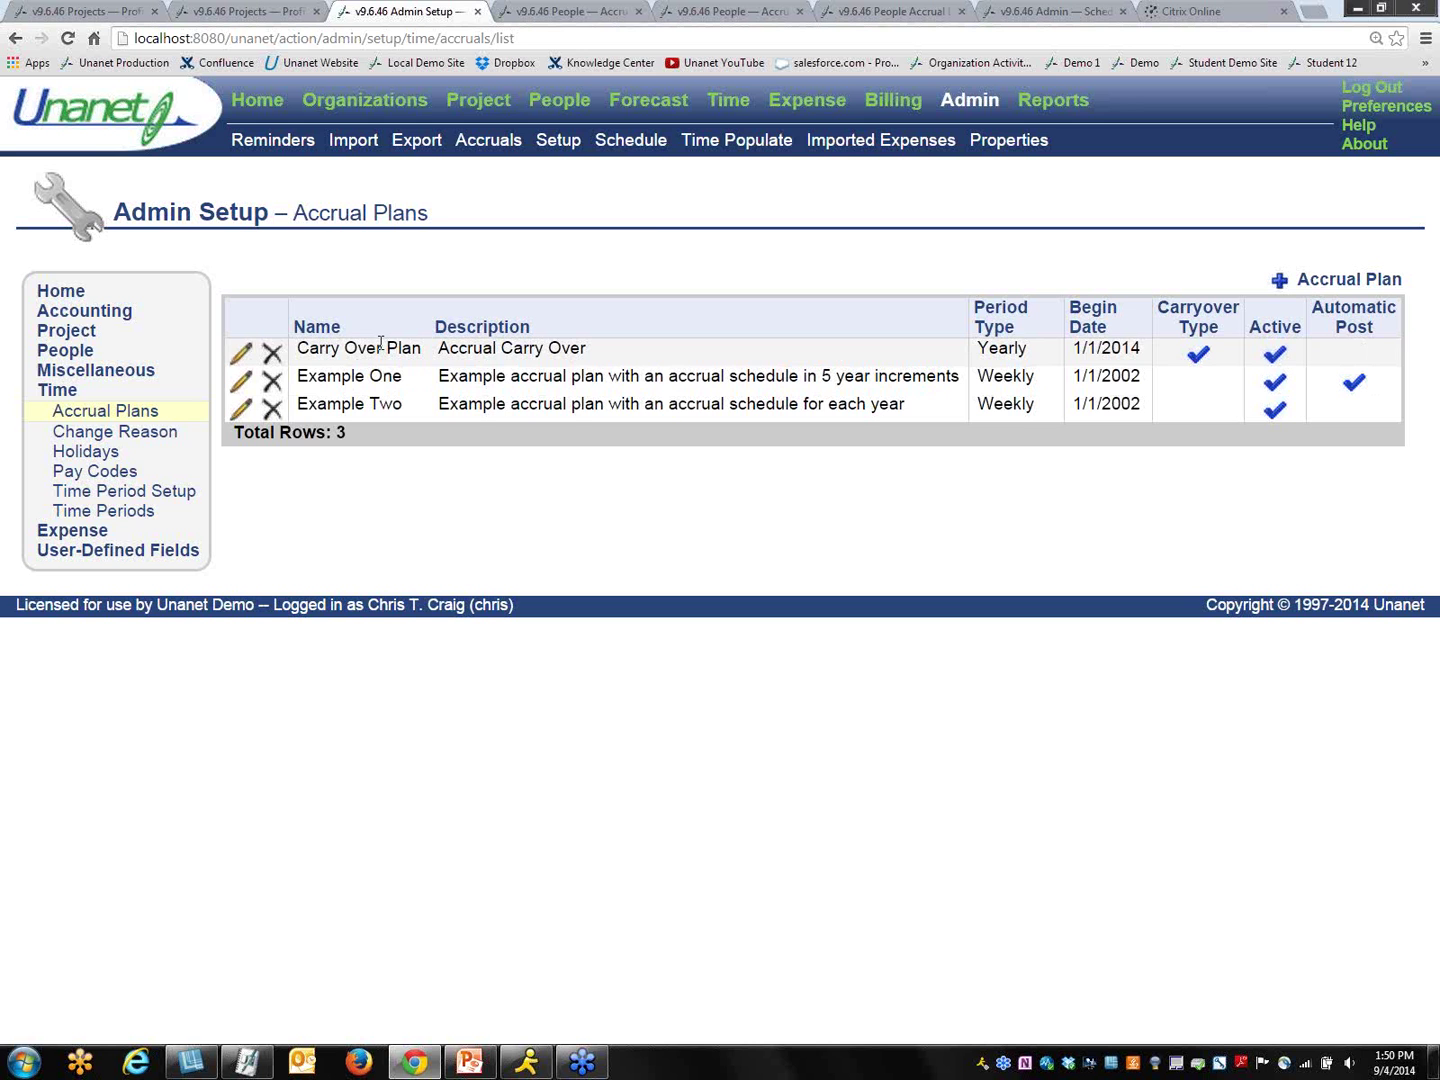
Step: Switch to the person's Accrual Plans List showing Example One on MYCO VACATION from 1/1/2008
click(551, 12)
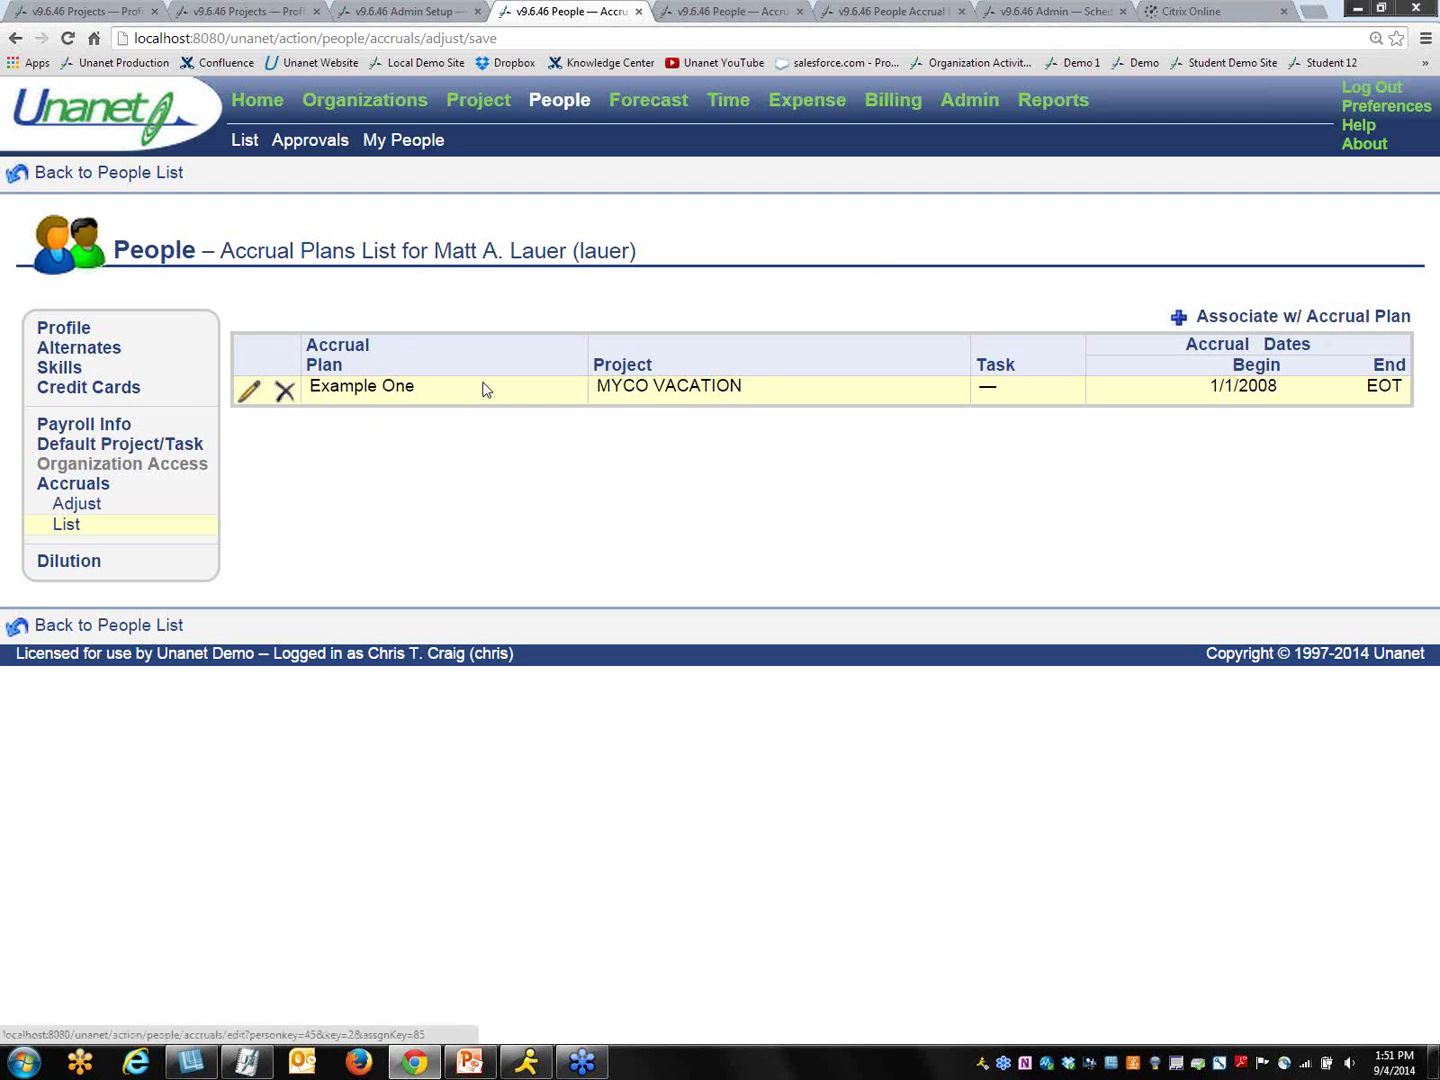
Step: Preview the accrual adjustment form, then check Example One's remaining hours in the plan list
click(64, 508)
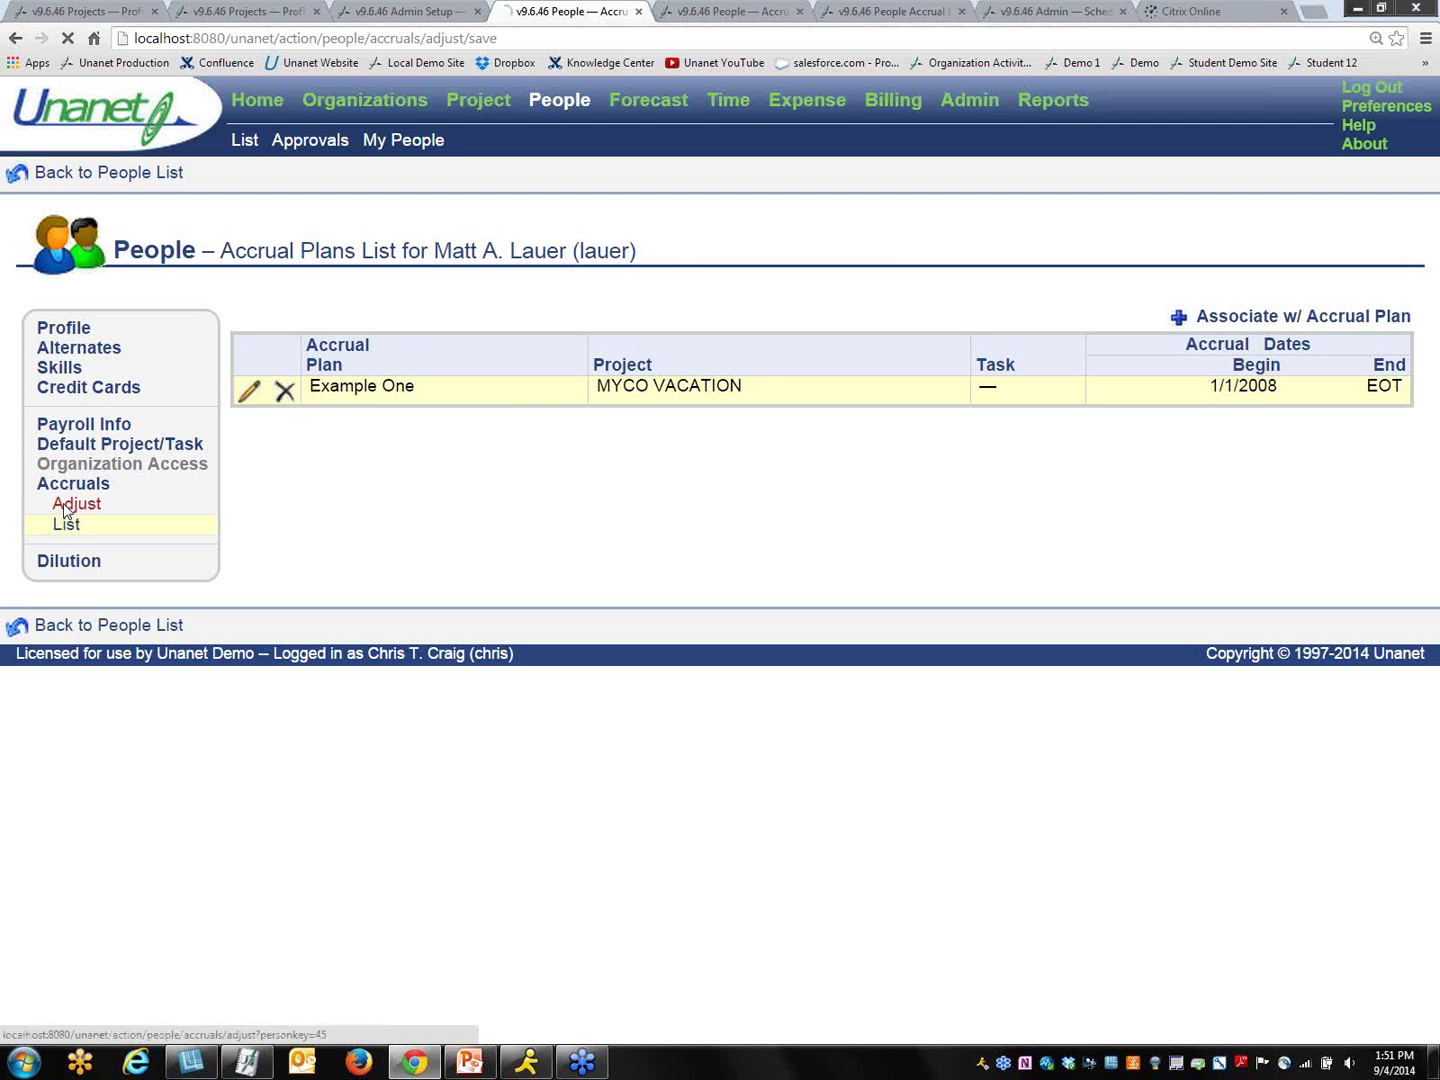
click(603, 393)
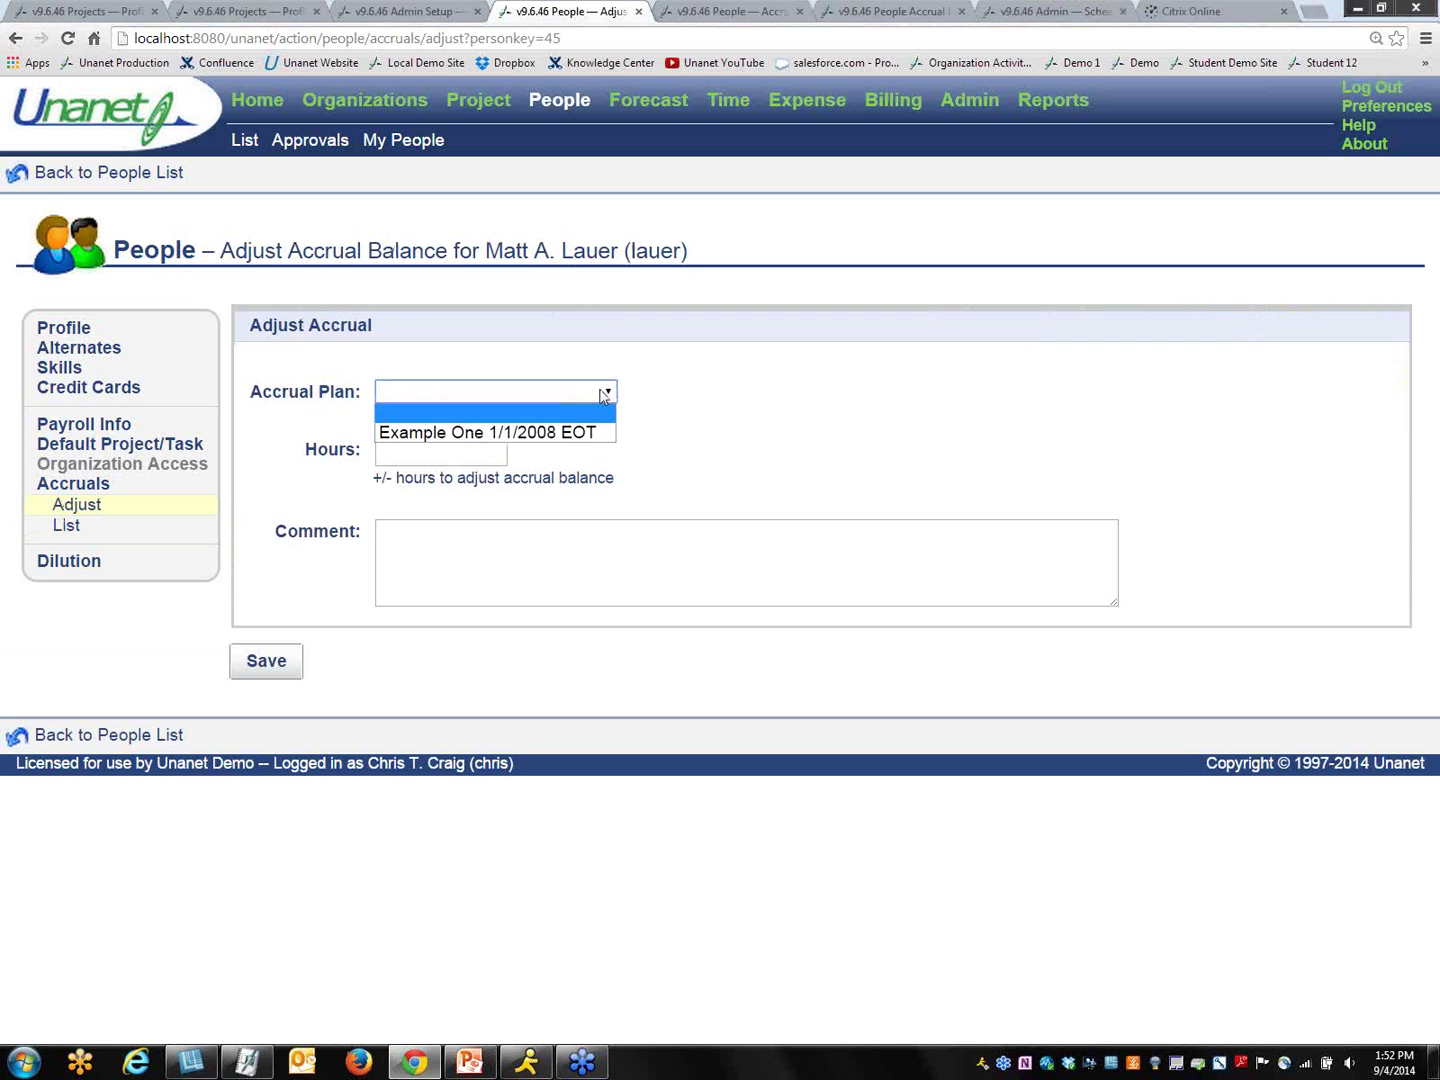
click(565, 457)
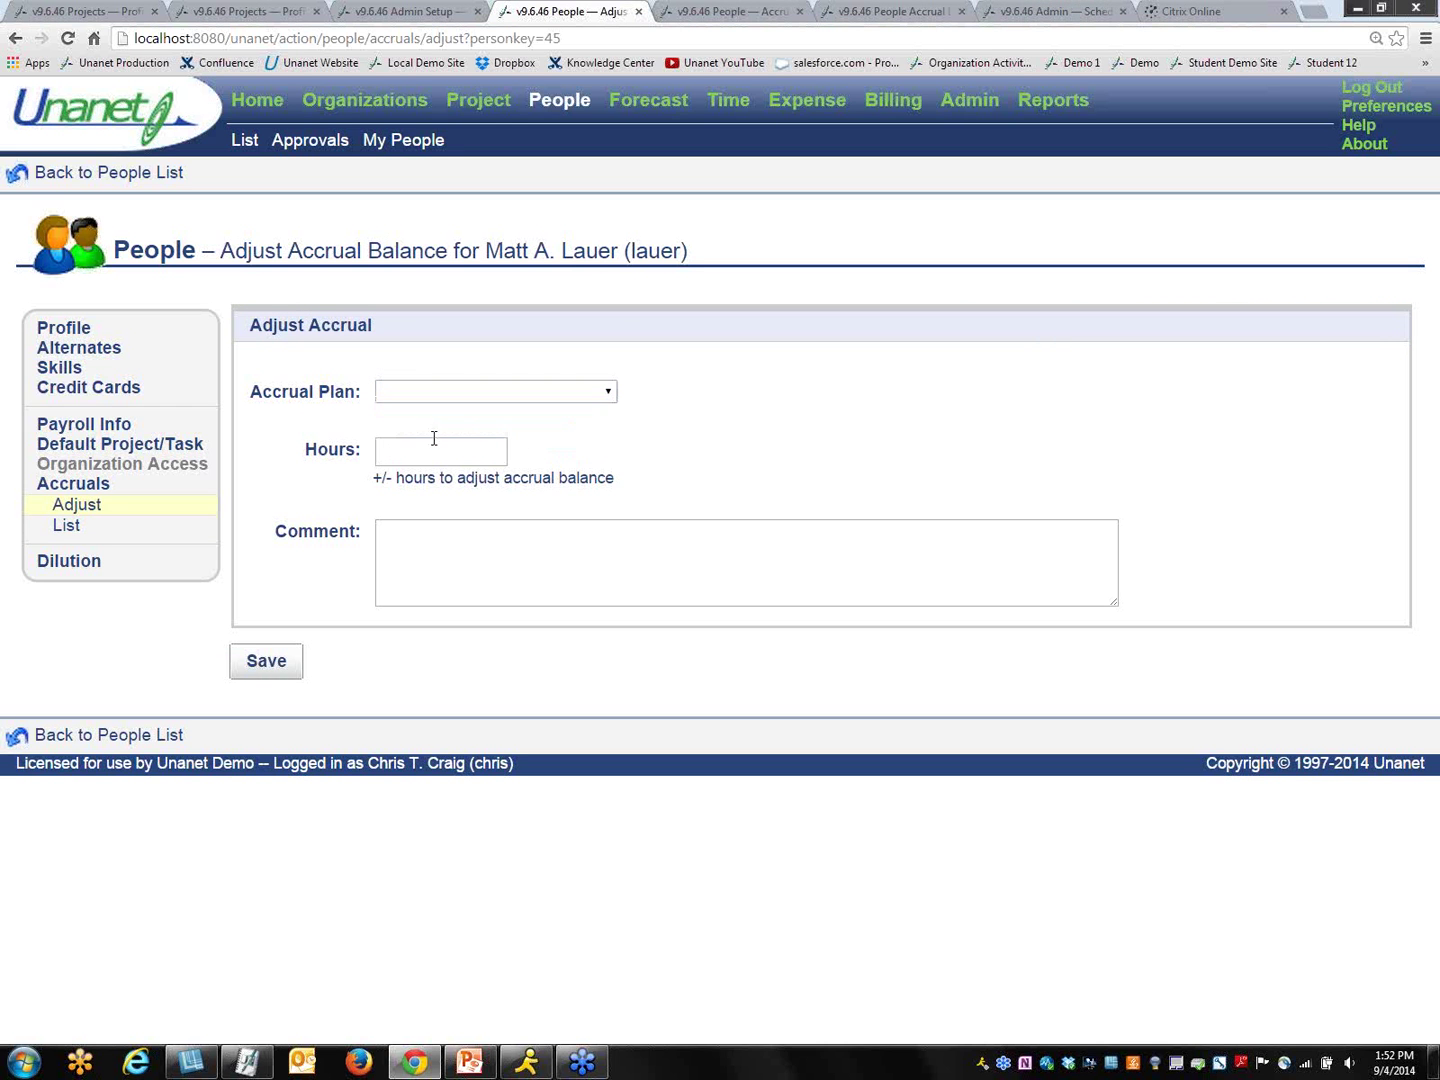
click(431, 441)
click(78, 534)
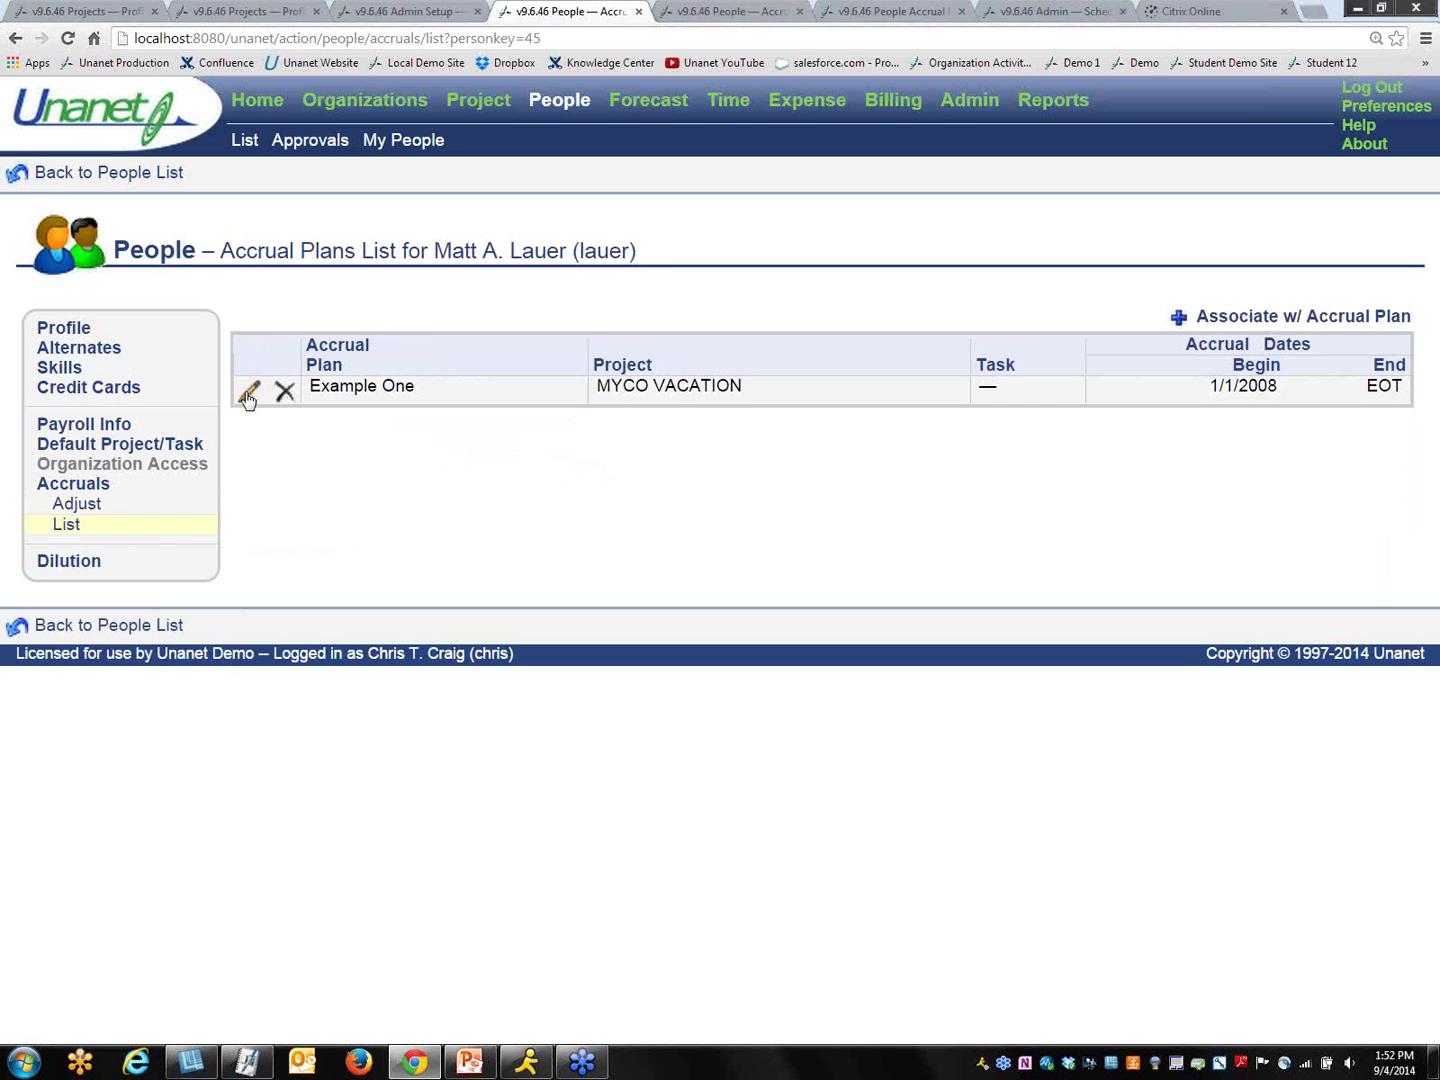
click(248, 391)
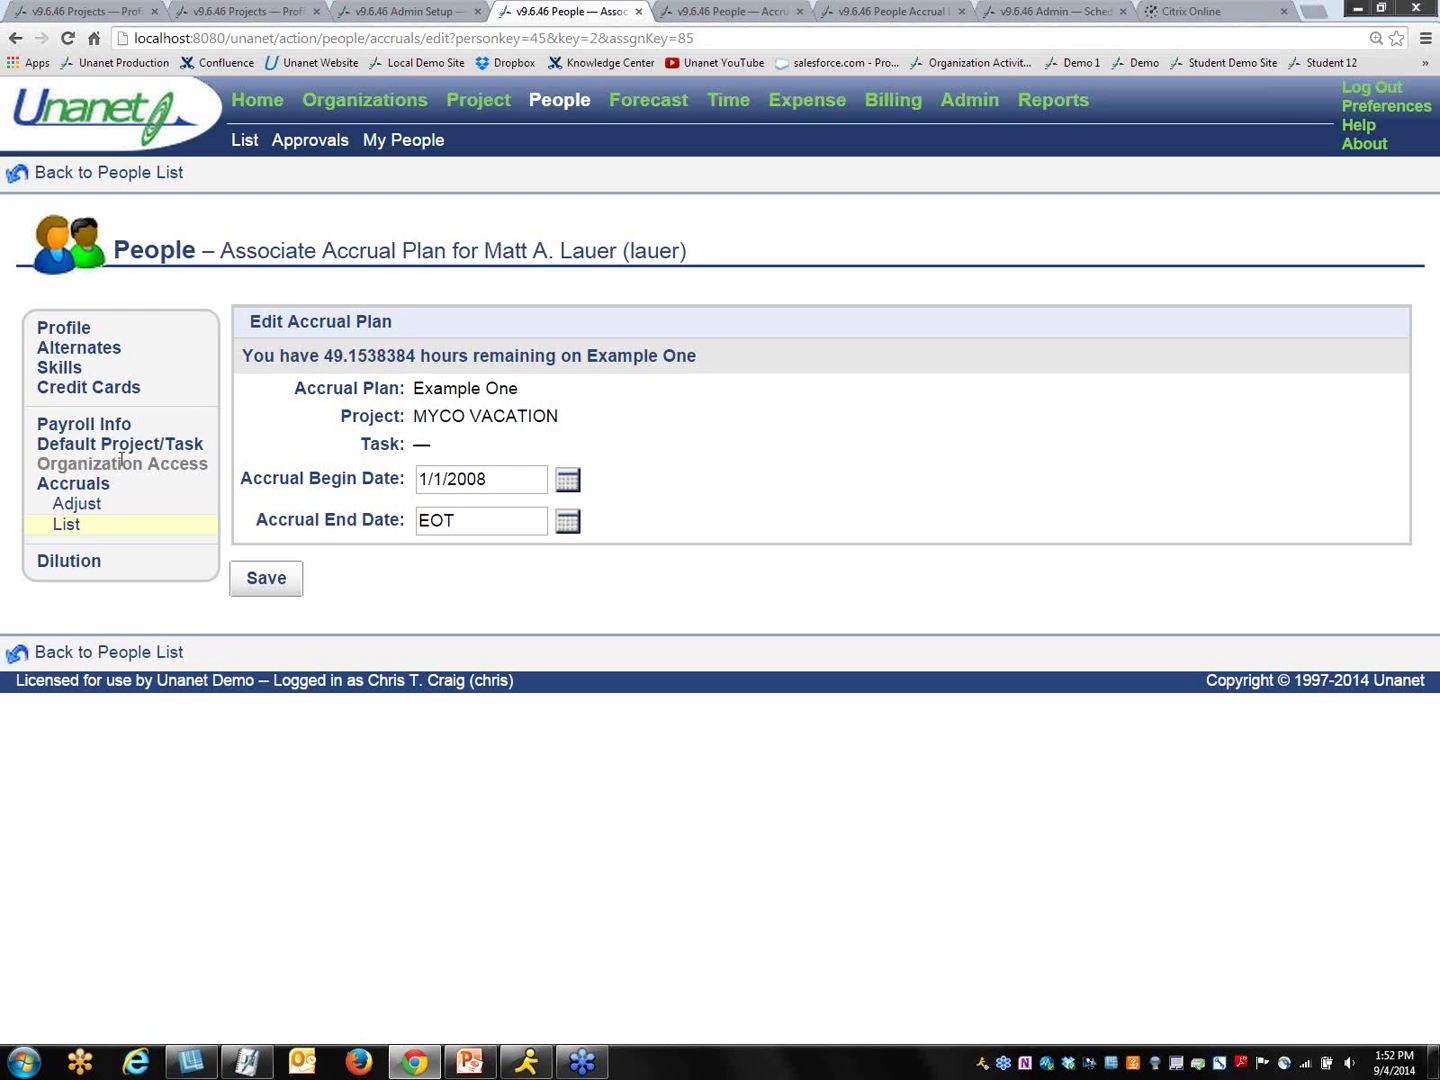
Step: Start an accrual adjustment on the Example One plan for -40 hours
click(64, 508)
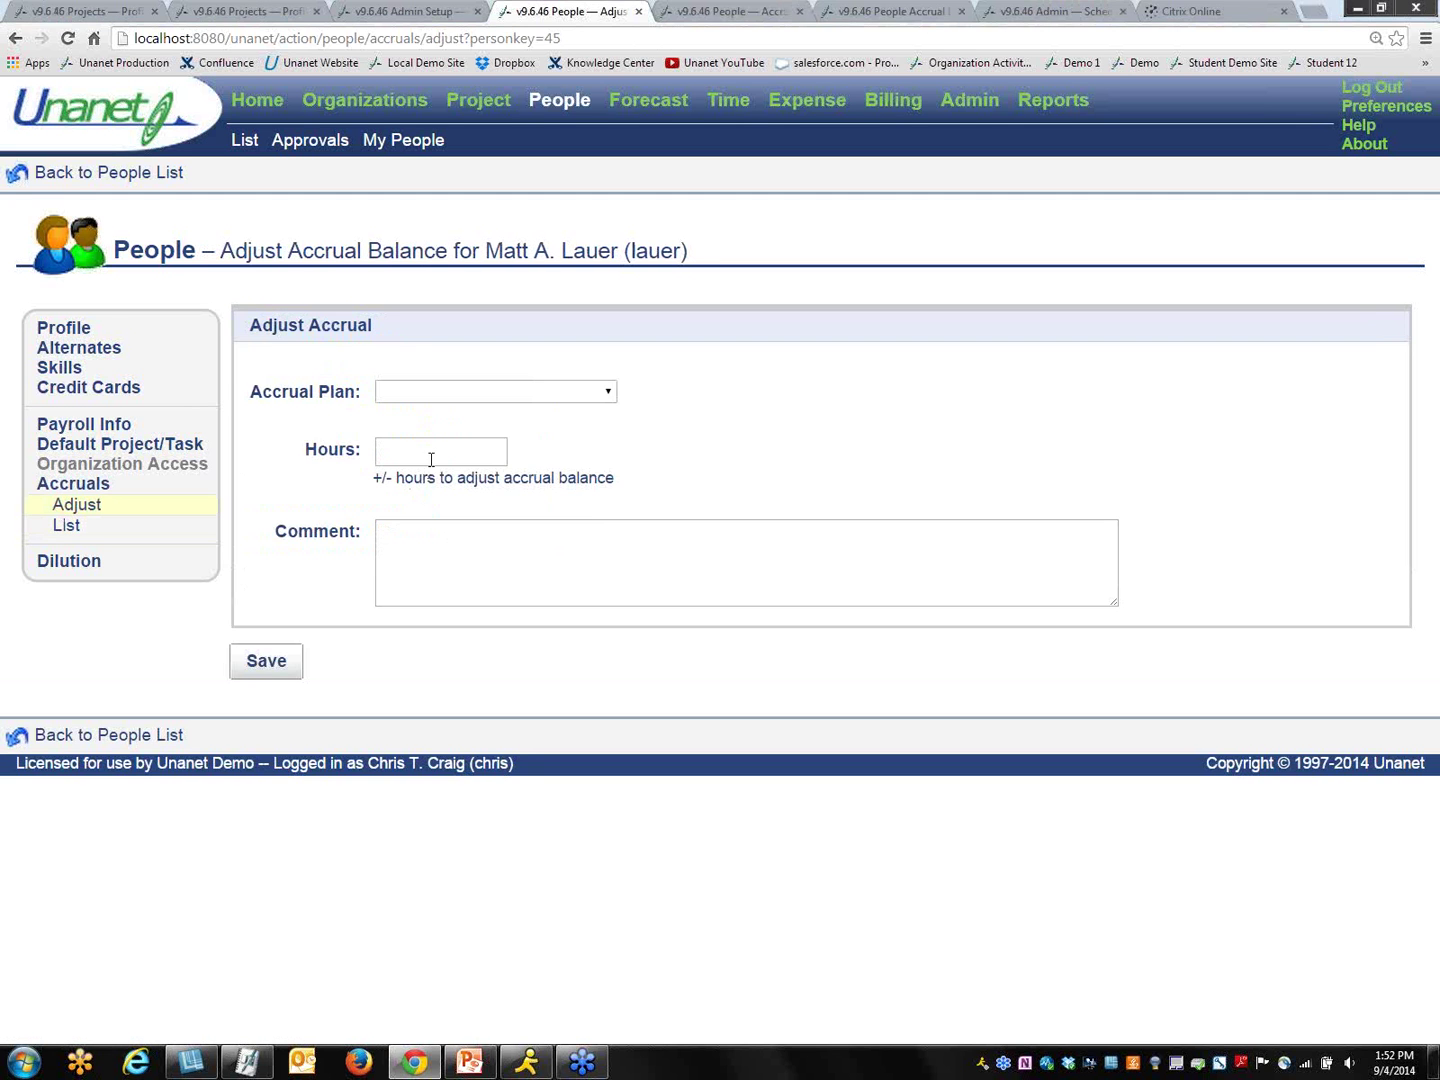
click(609, 393)
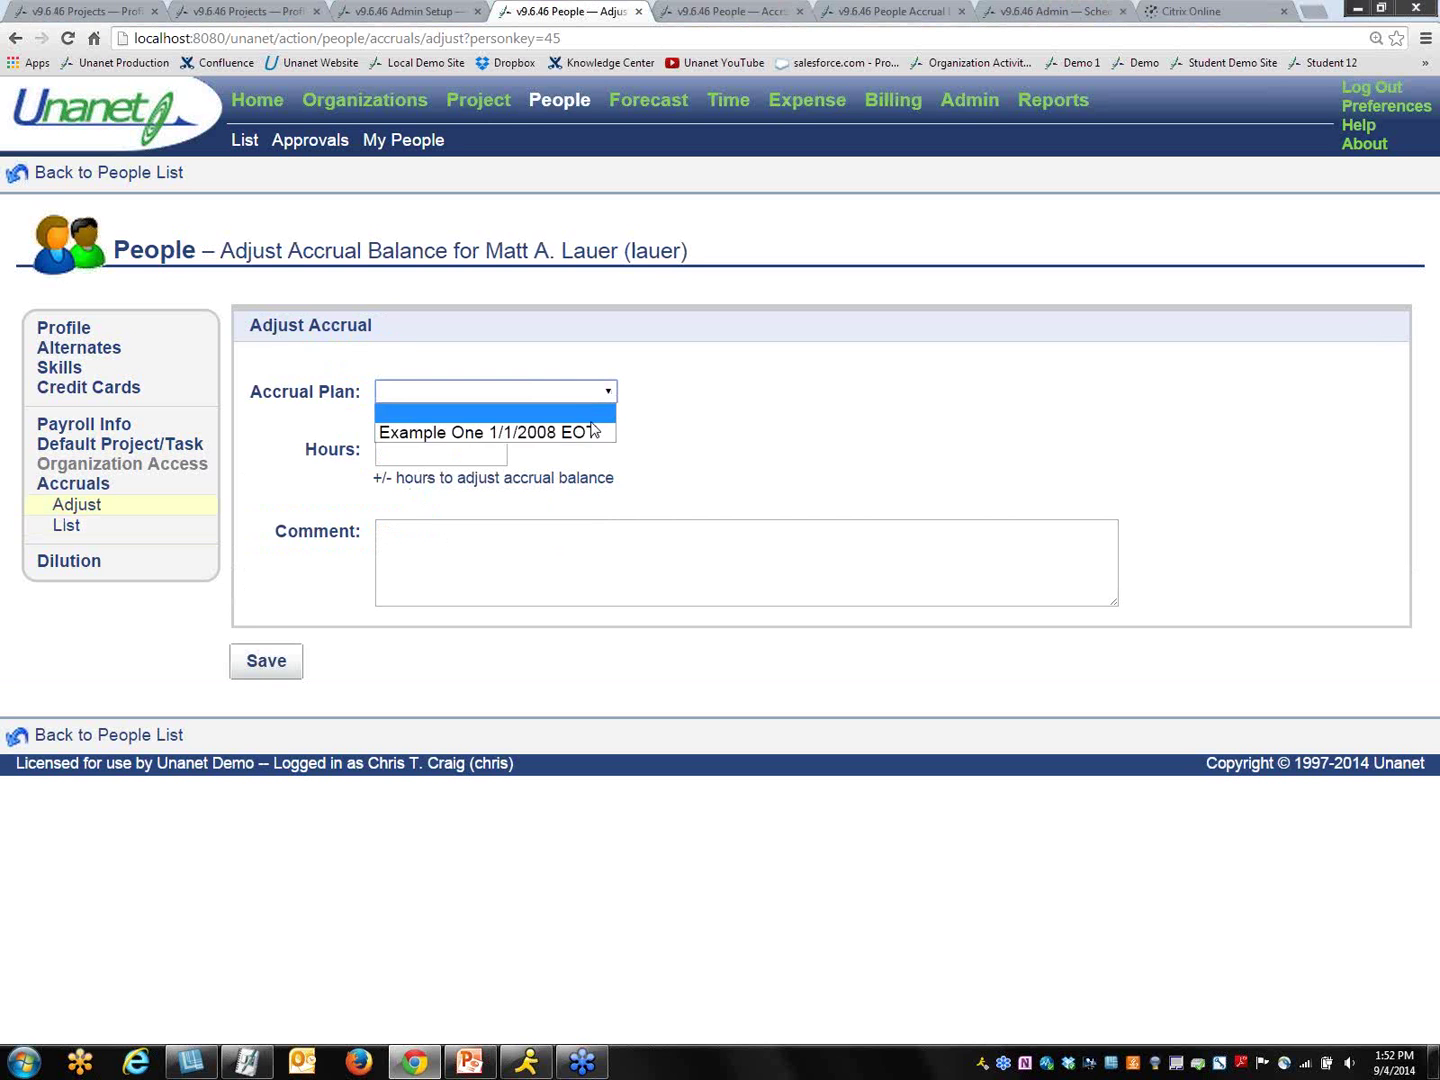
click(446, 432)
click(447, 458)
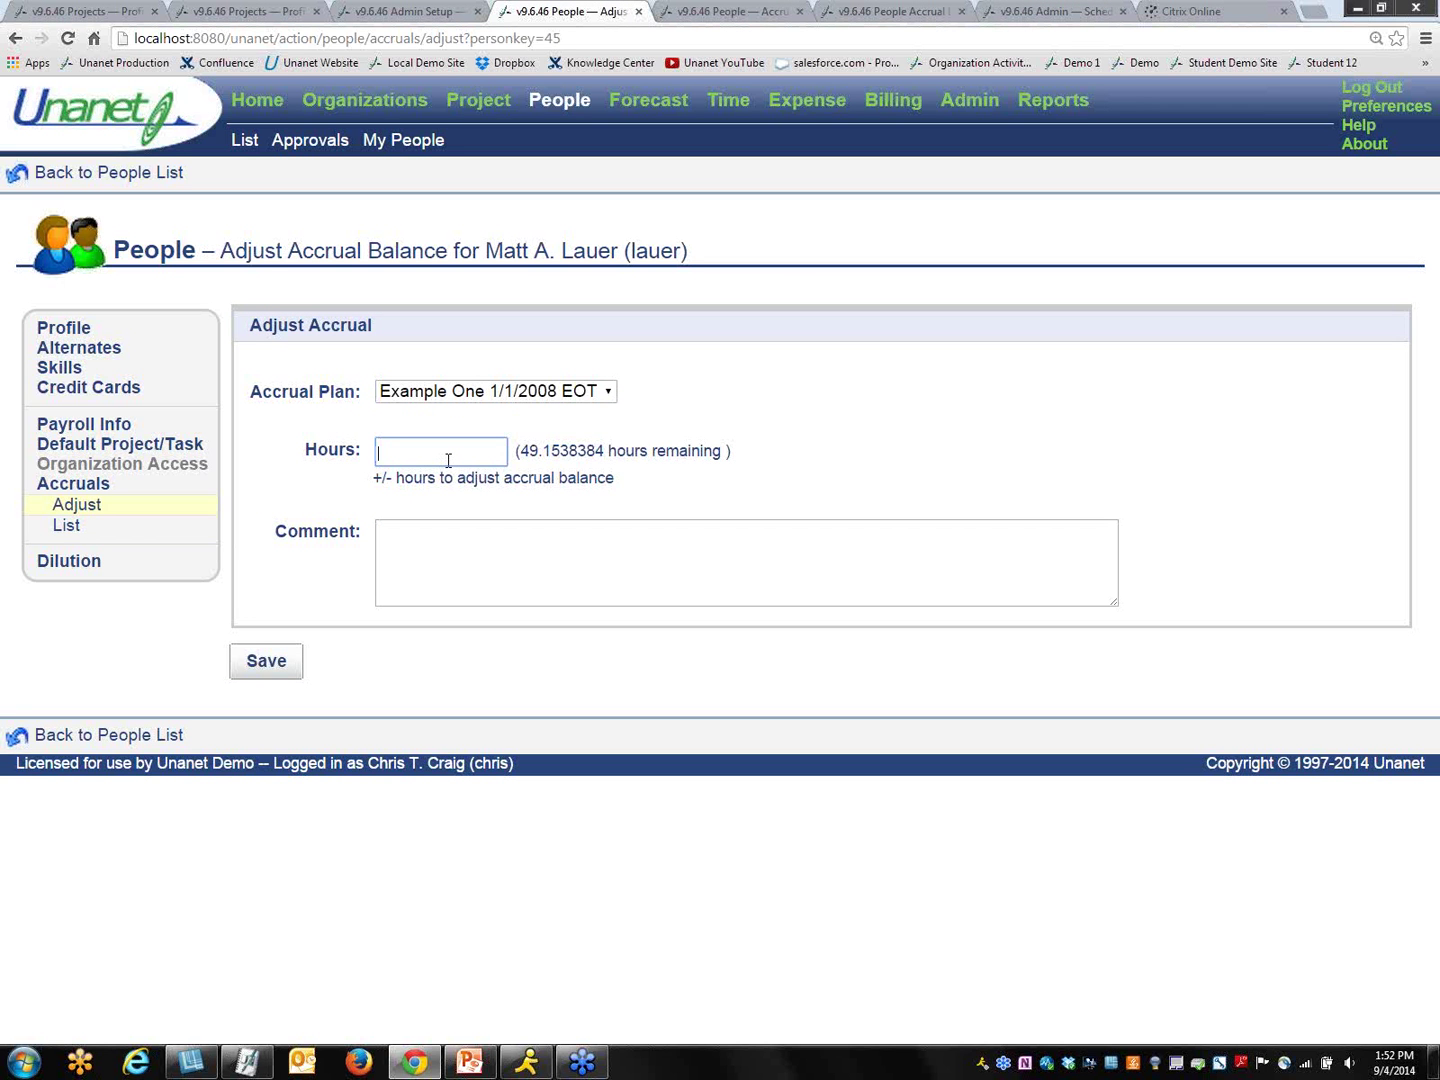
text(40)
click(421, 527)
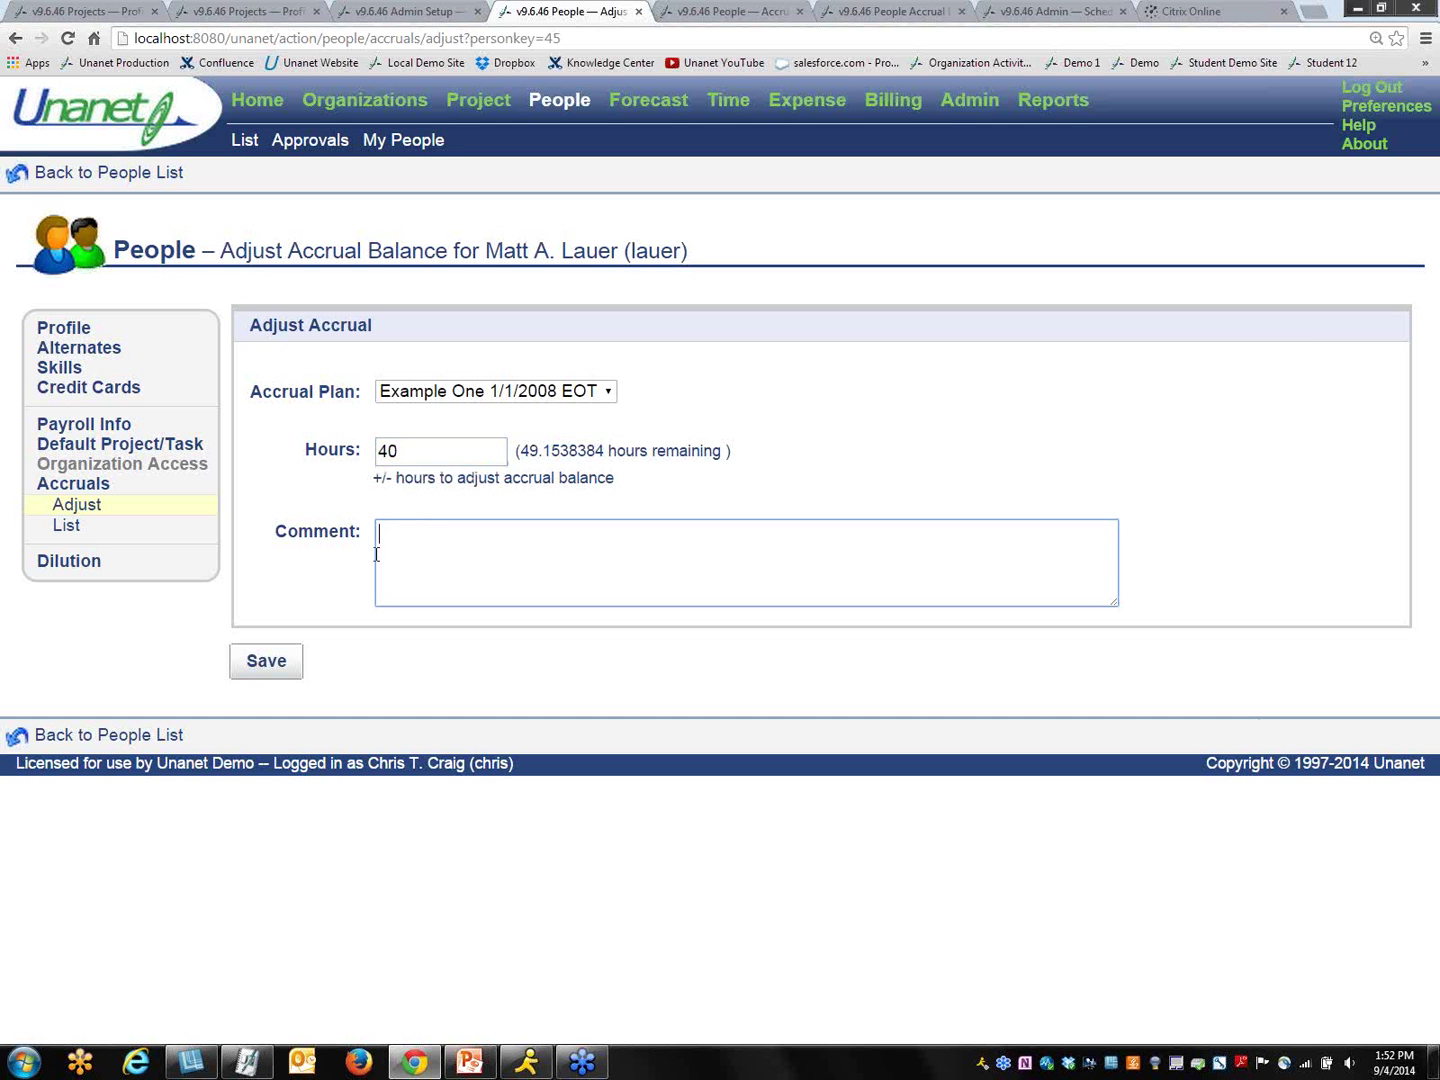
click(382, 450)
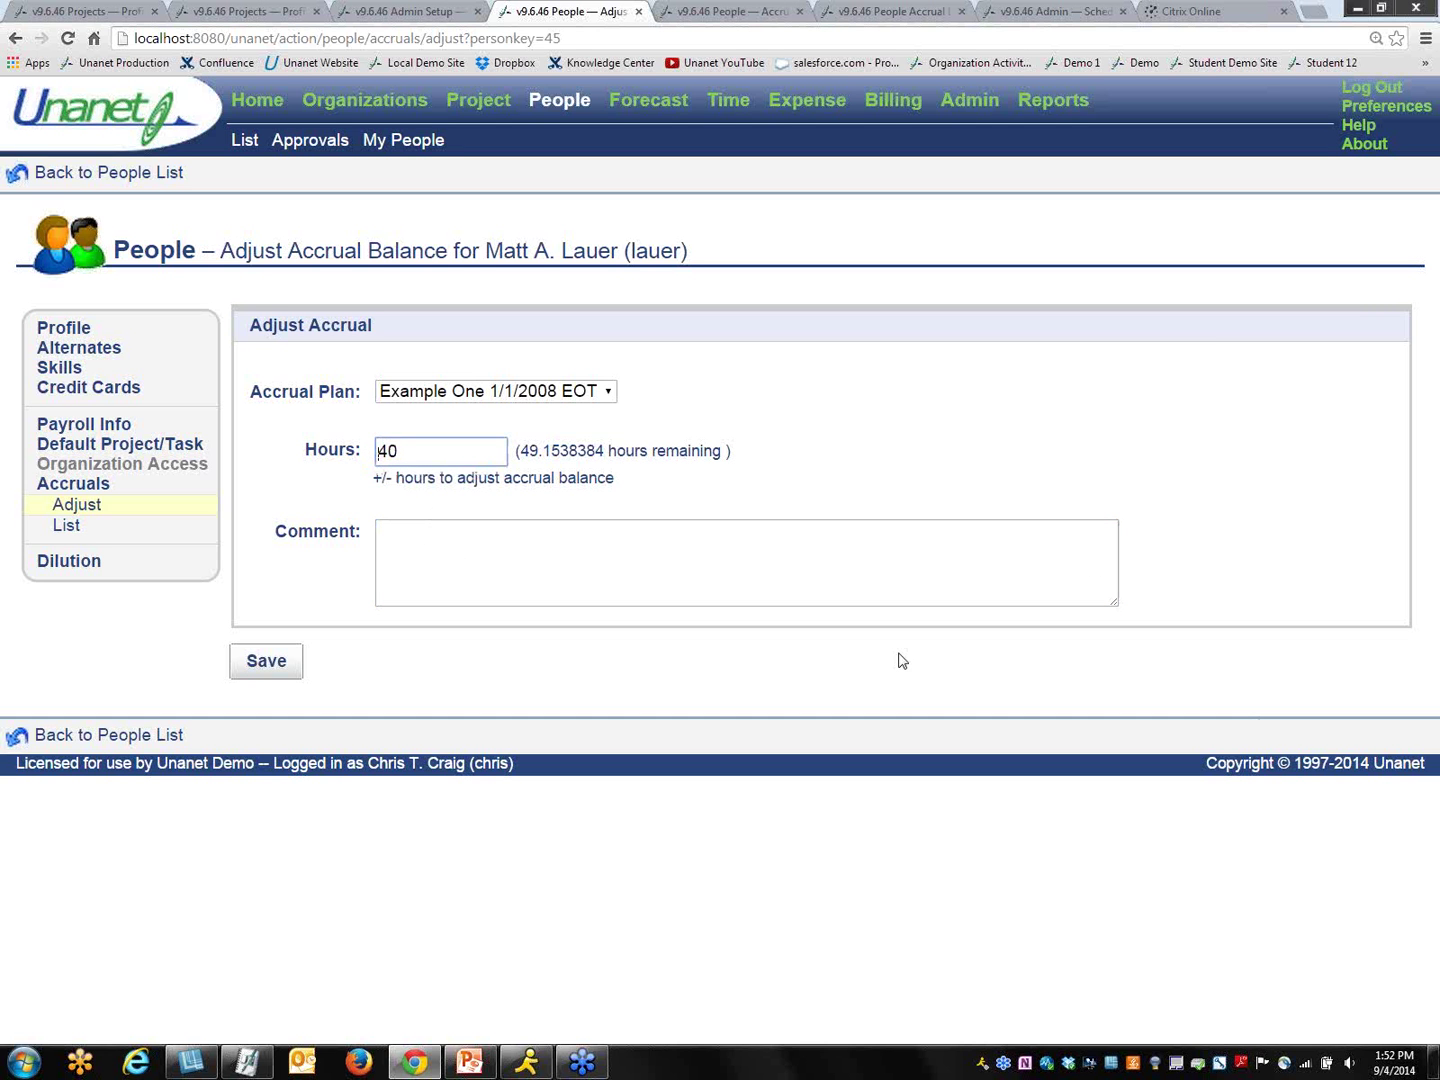
text(-)
click(461, 554)
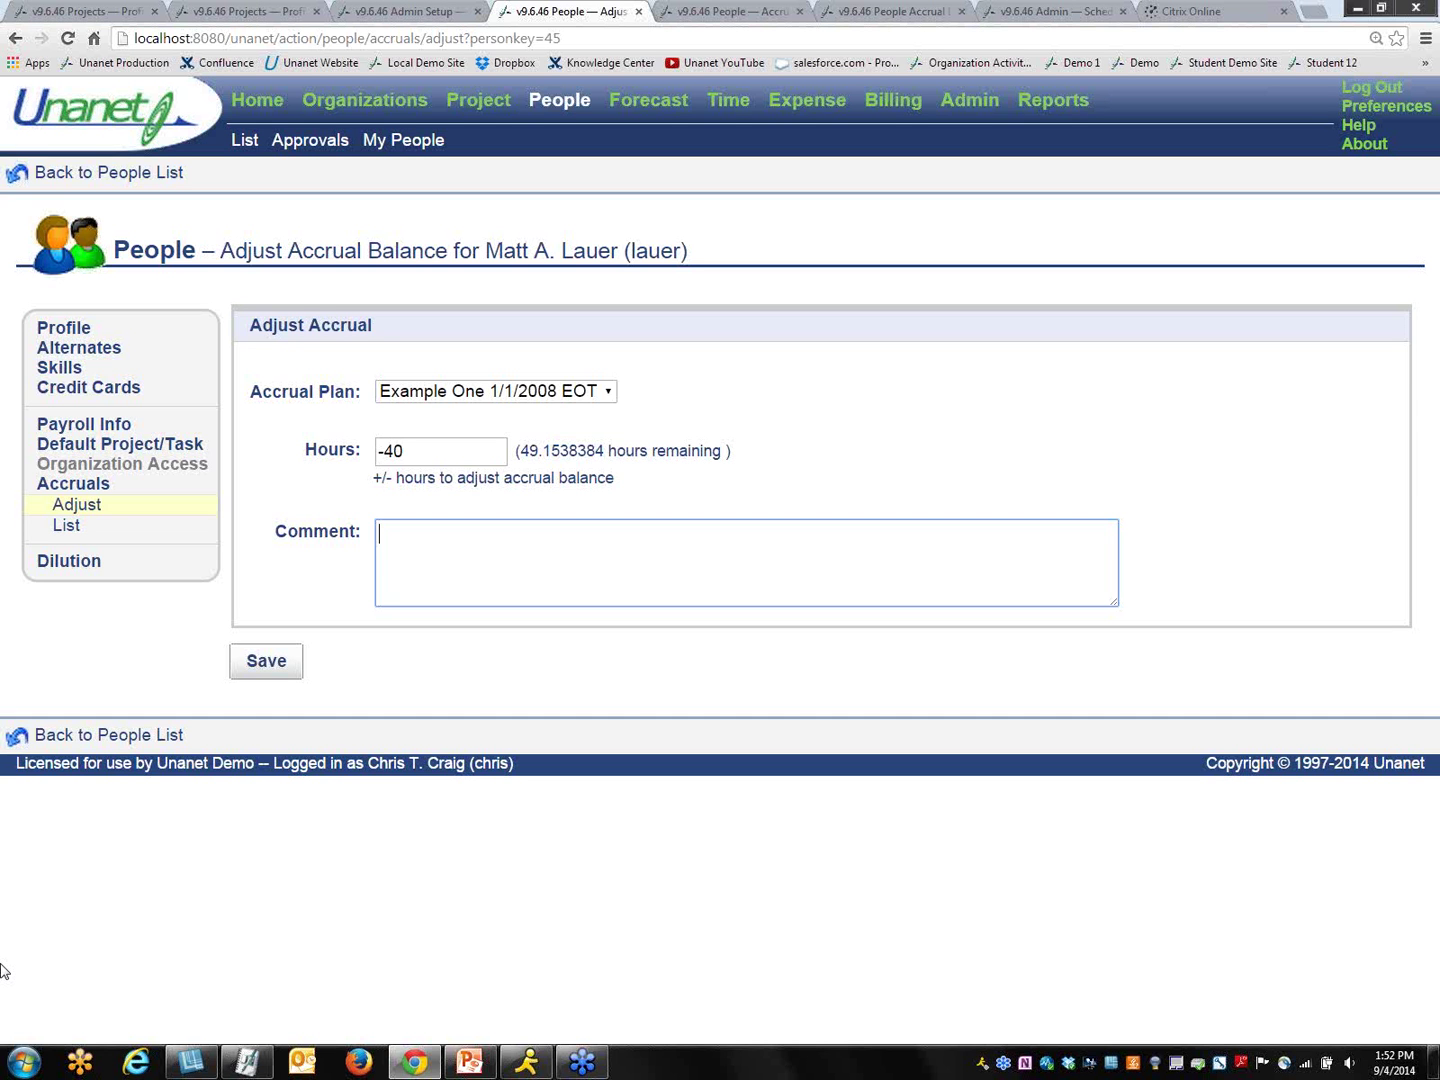
Step: Add the comment 'Leave of absence' and save the adjustment
text(T)
text(Leave of a)
text(bsence)
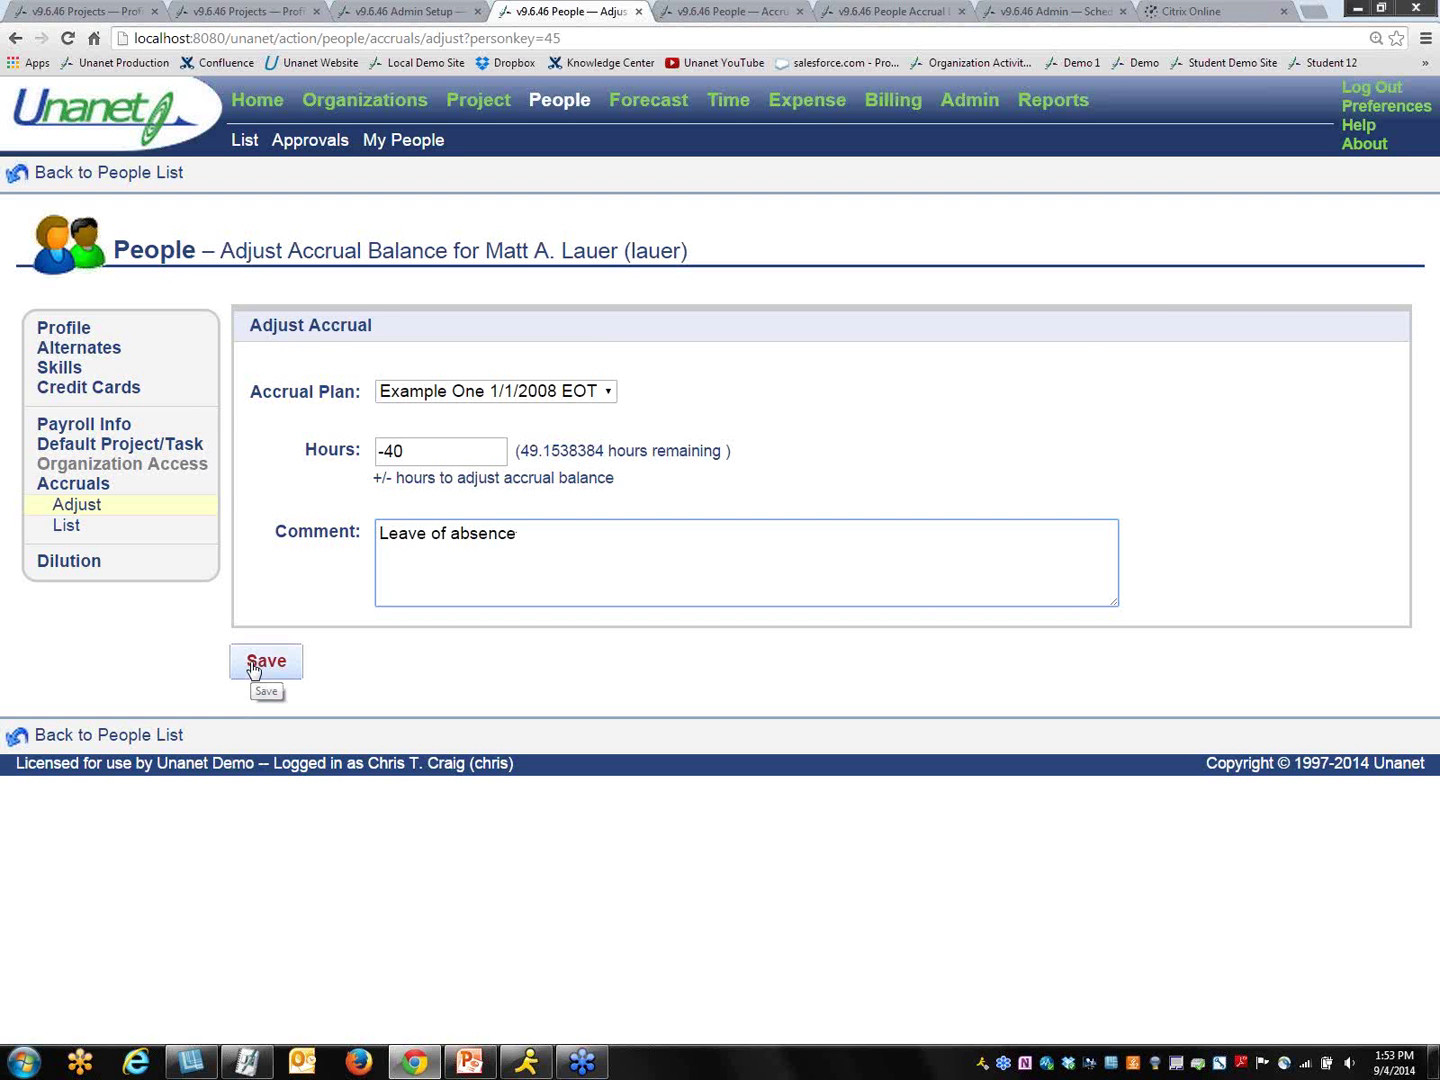
click(252, 665)
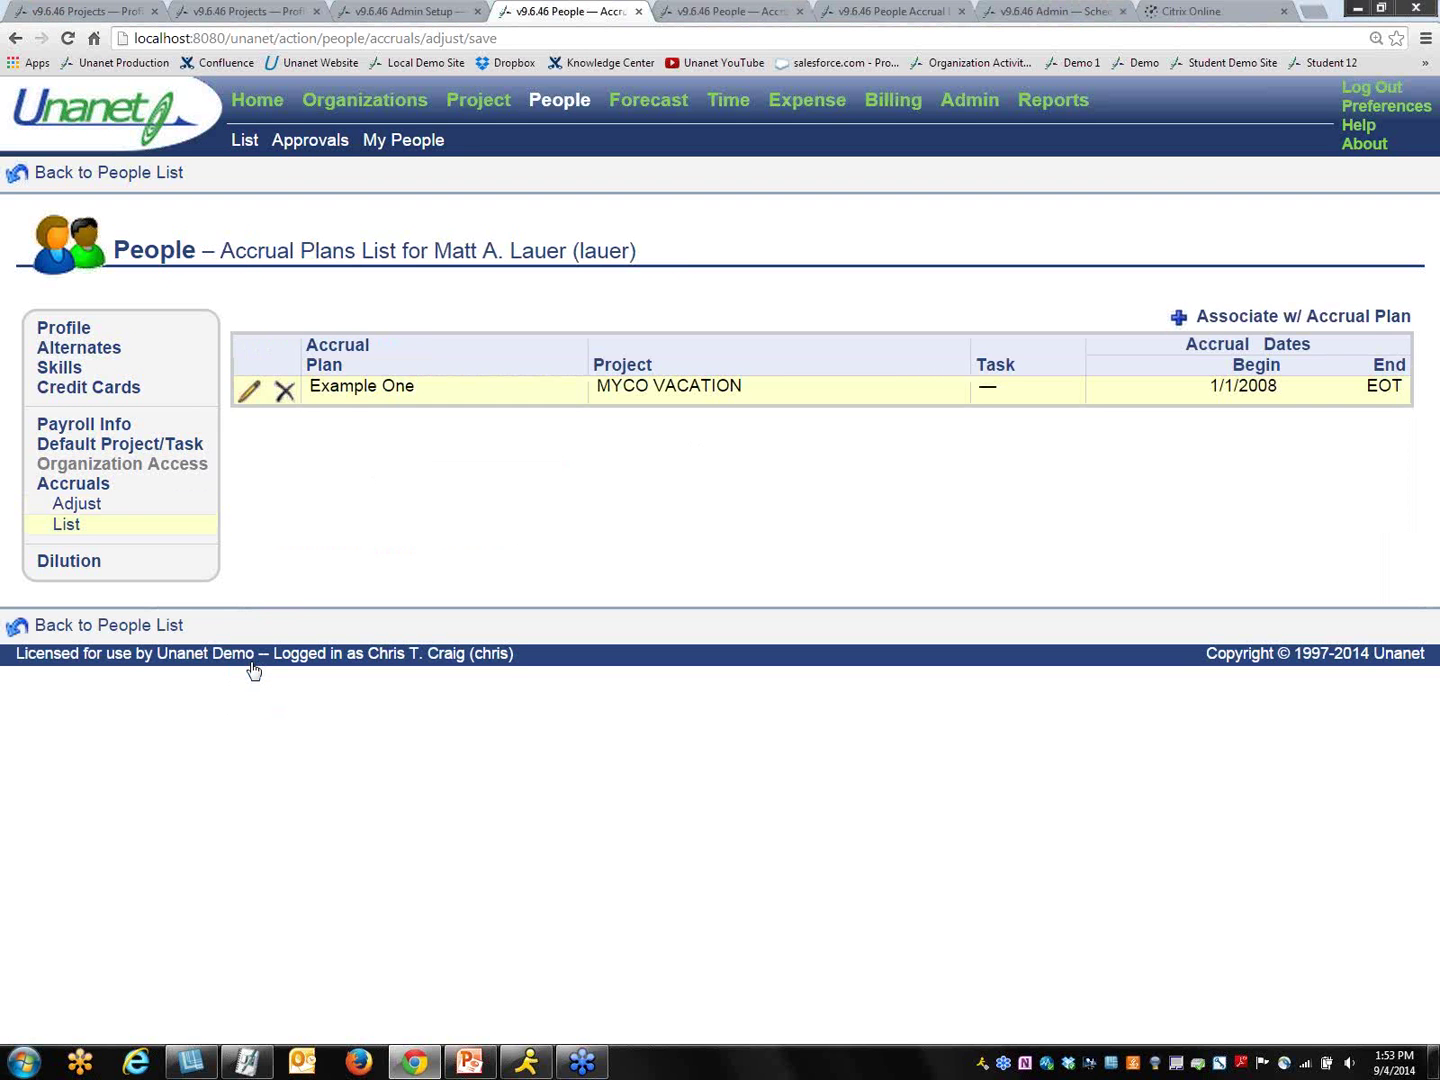
Step: Verify Example One now has 9.1538384 hours remaining, then view the Automated Accrual Post schedule
click(249, 397)
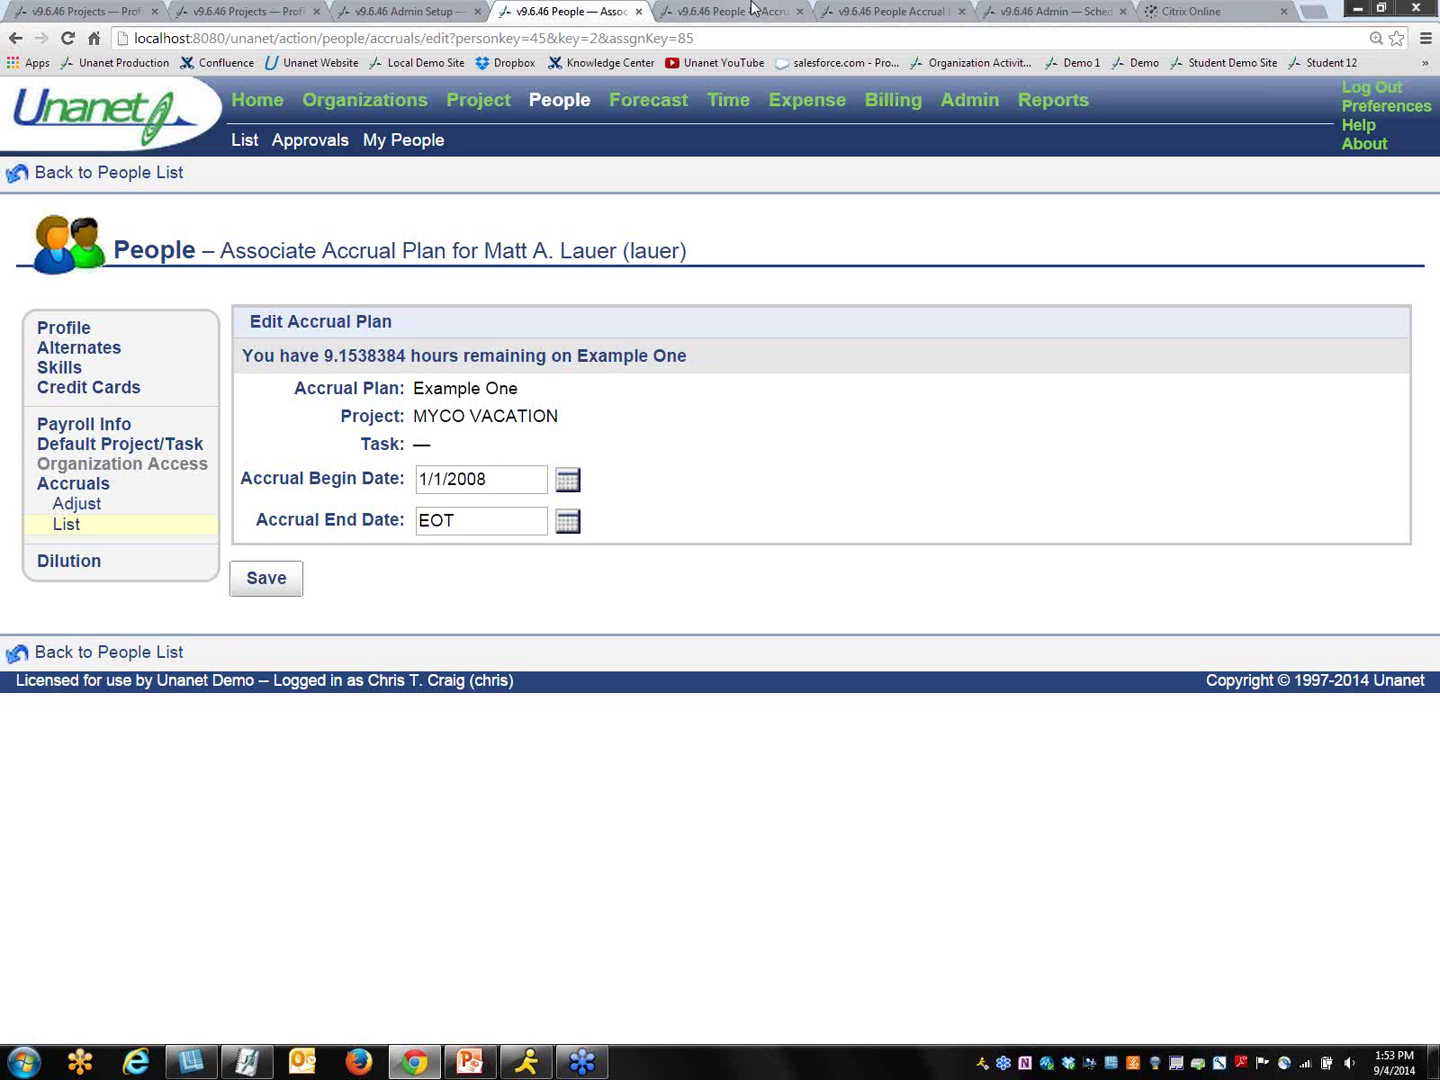
click(752, 10)
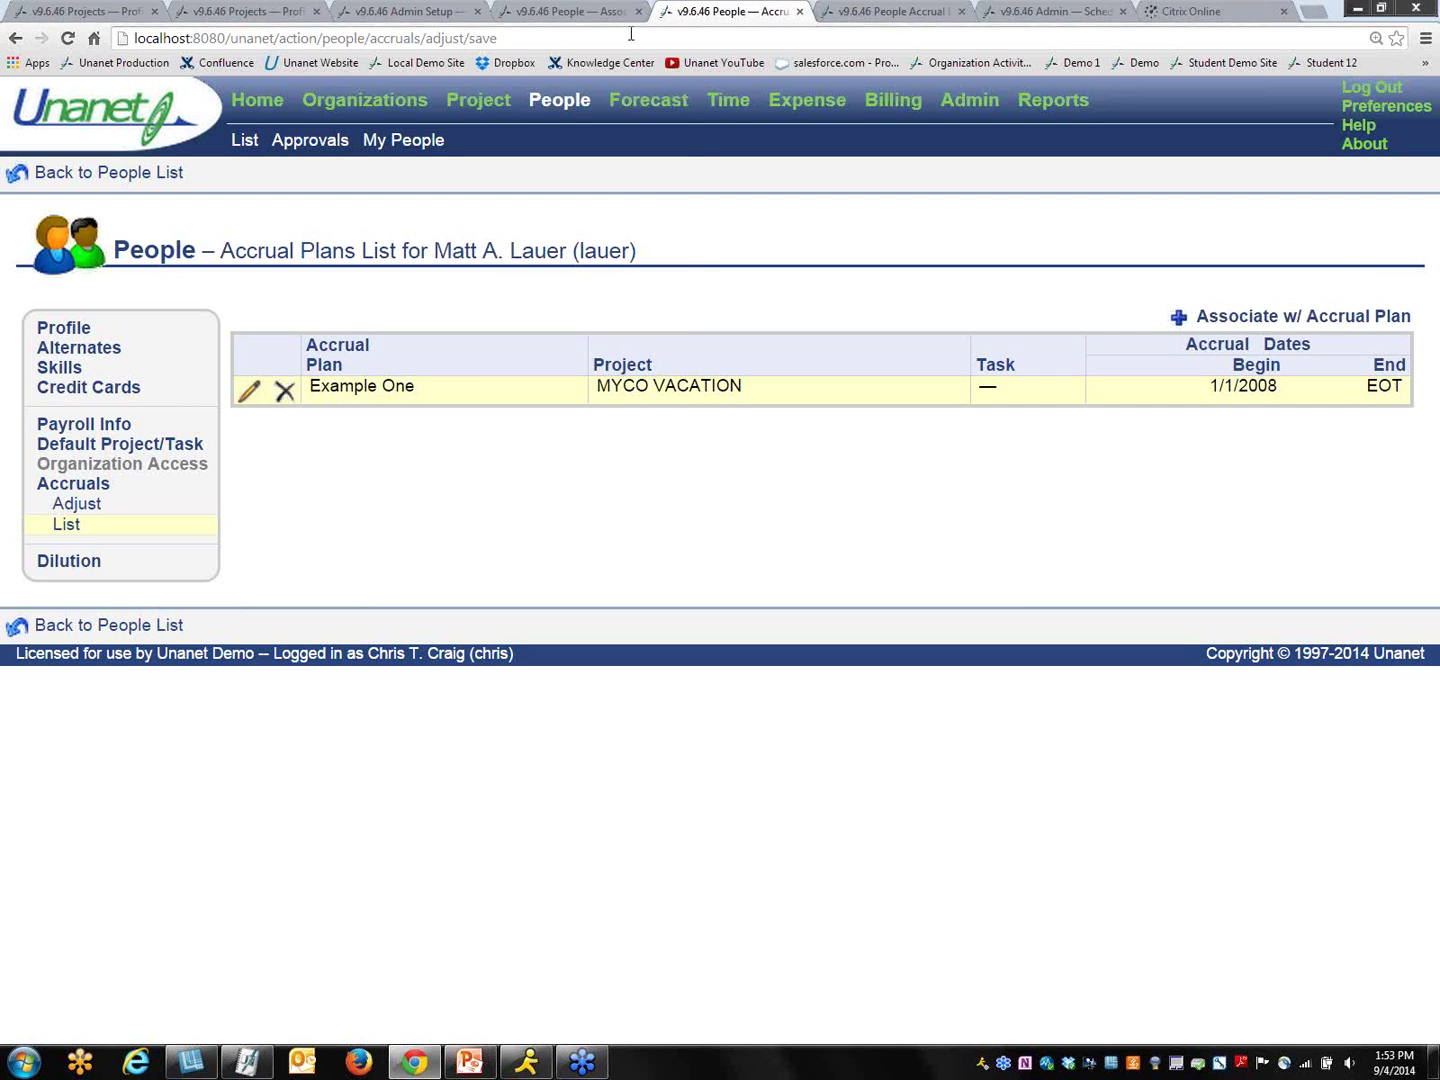
click(607, 14)
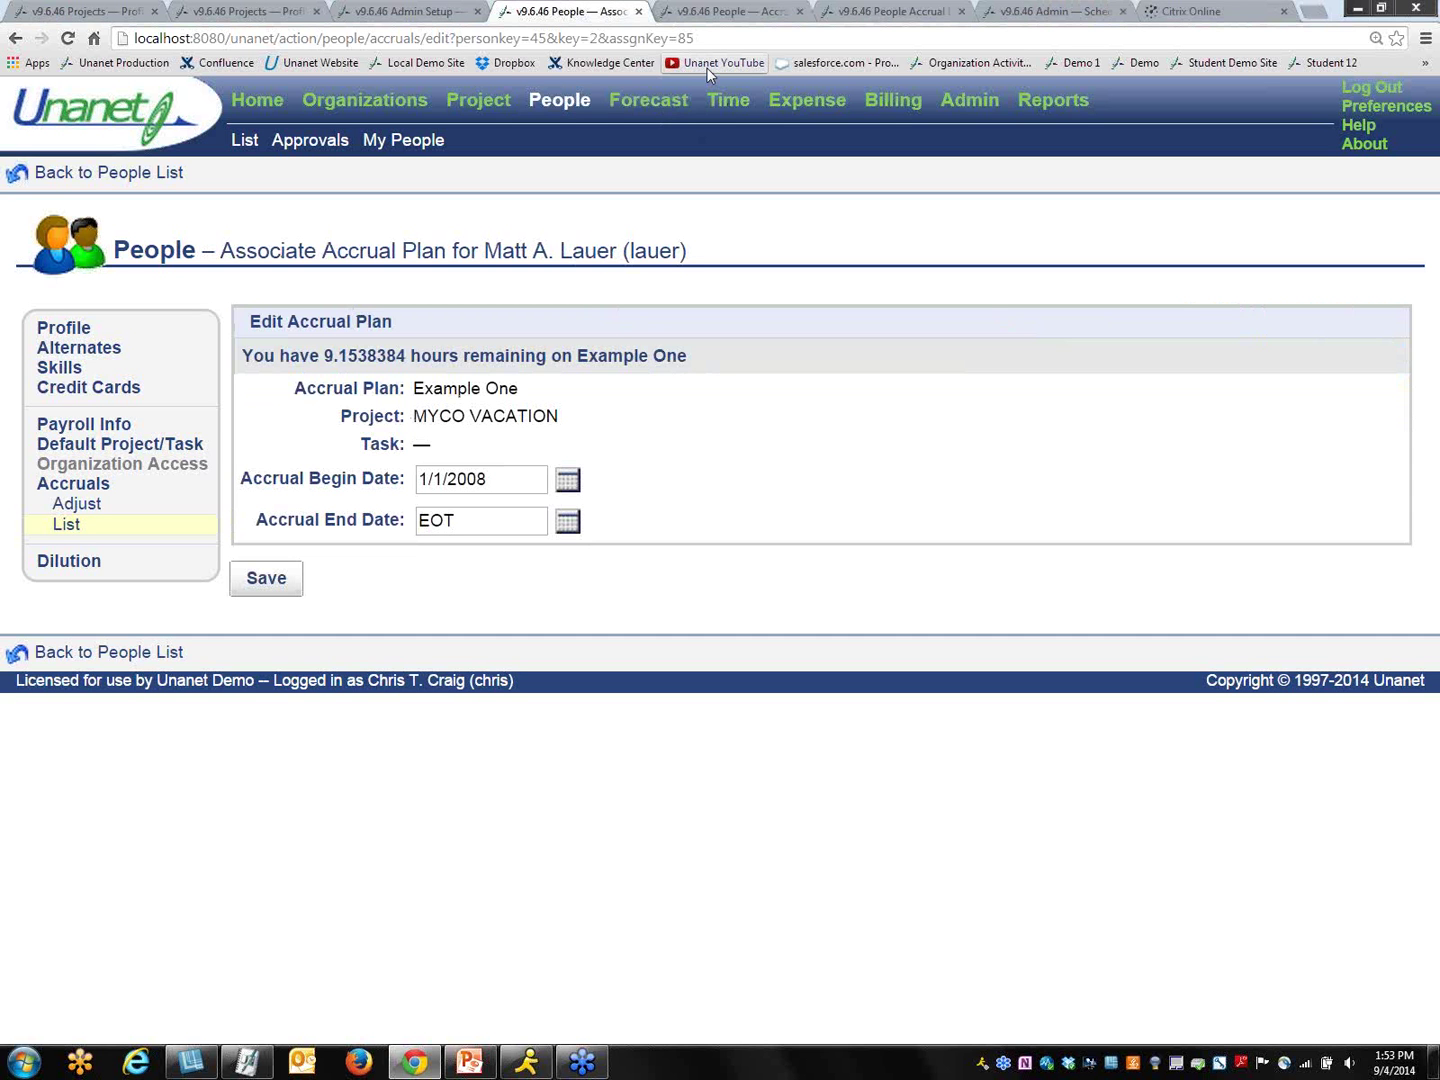
click(1050, 12)
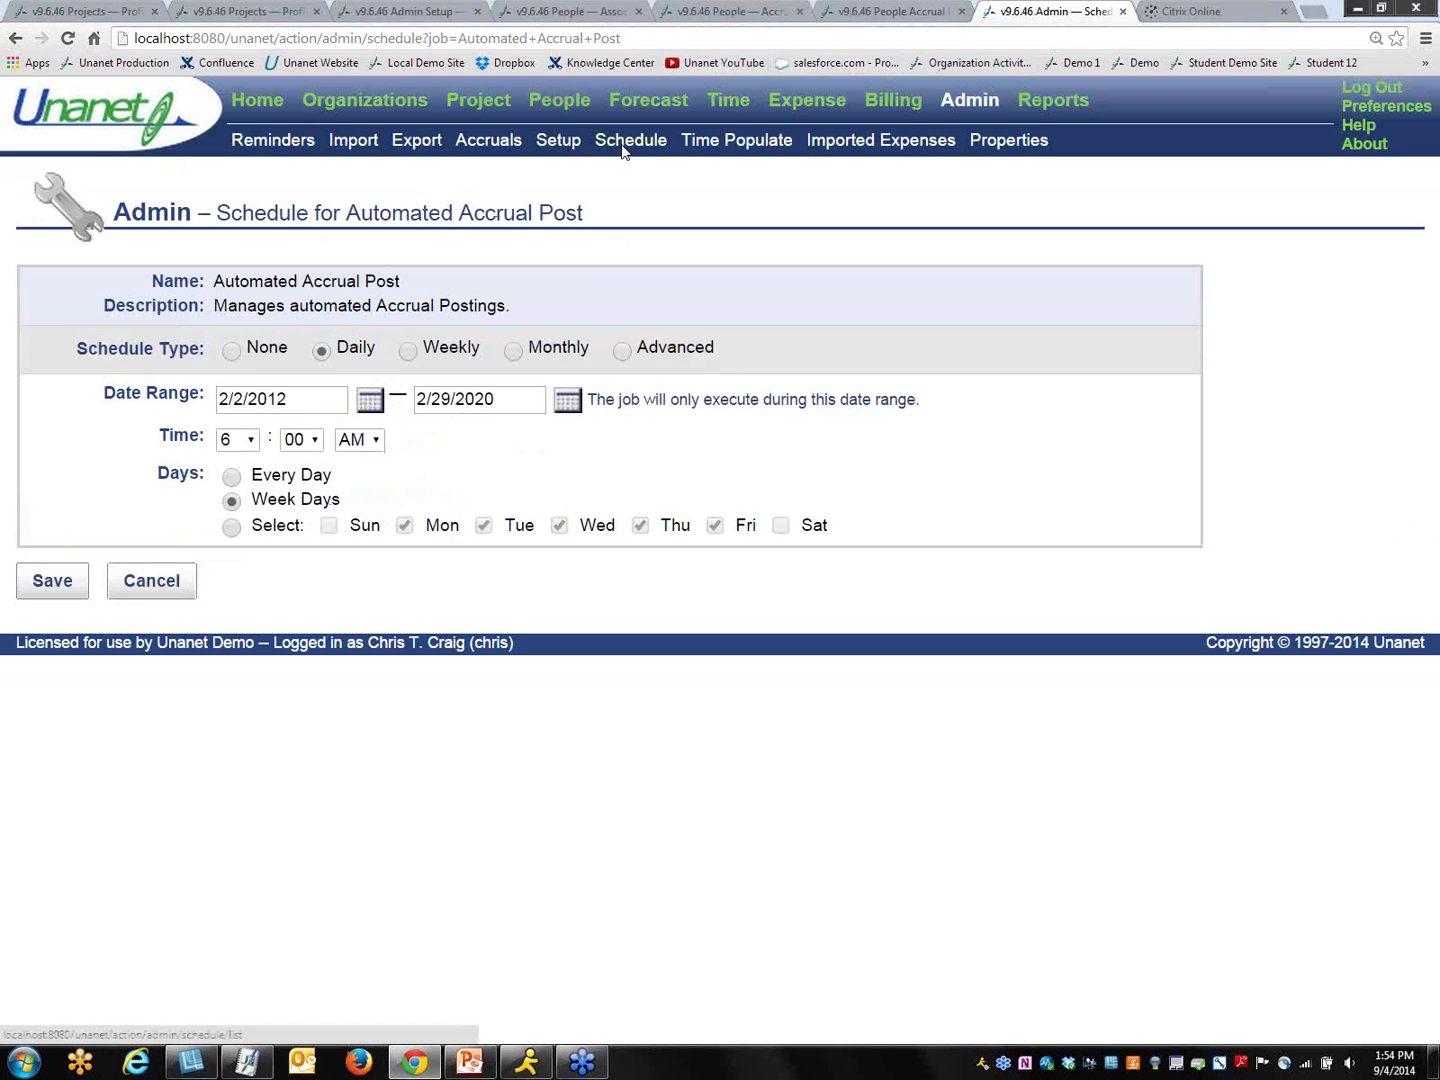
Step: Review the Automated Accrual Post settings, then refresh People Accrual Details to show the -40 adjustment
click(622, 142)
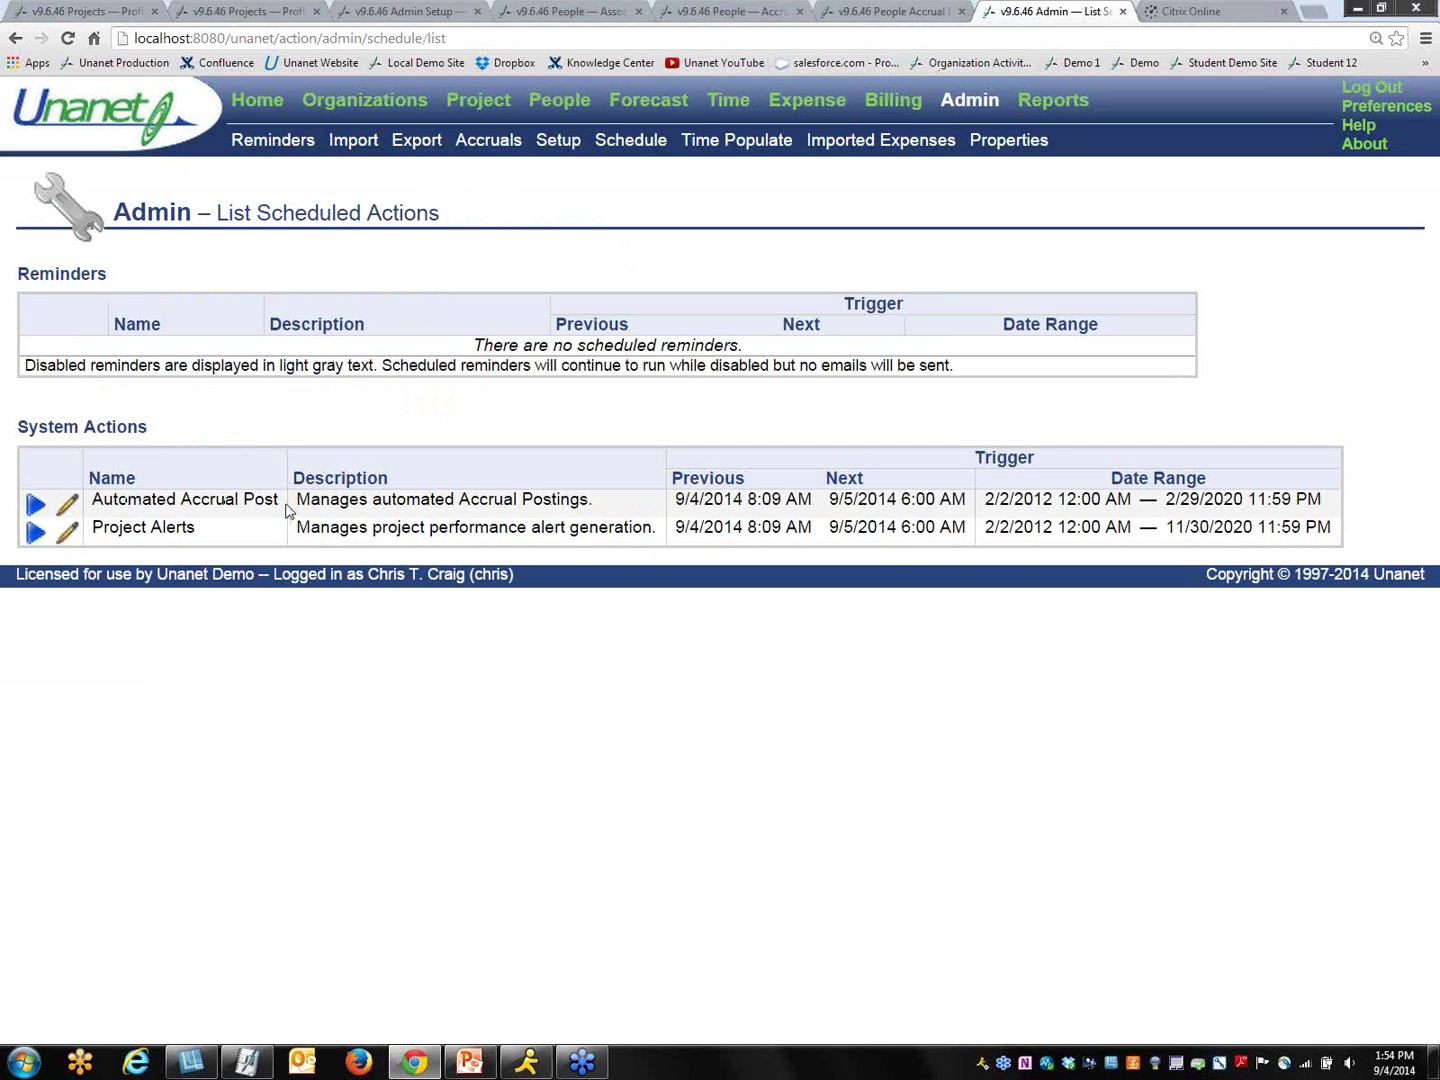
click(67, 507)
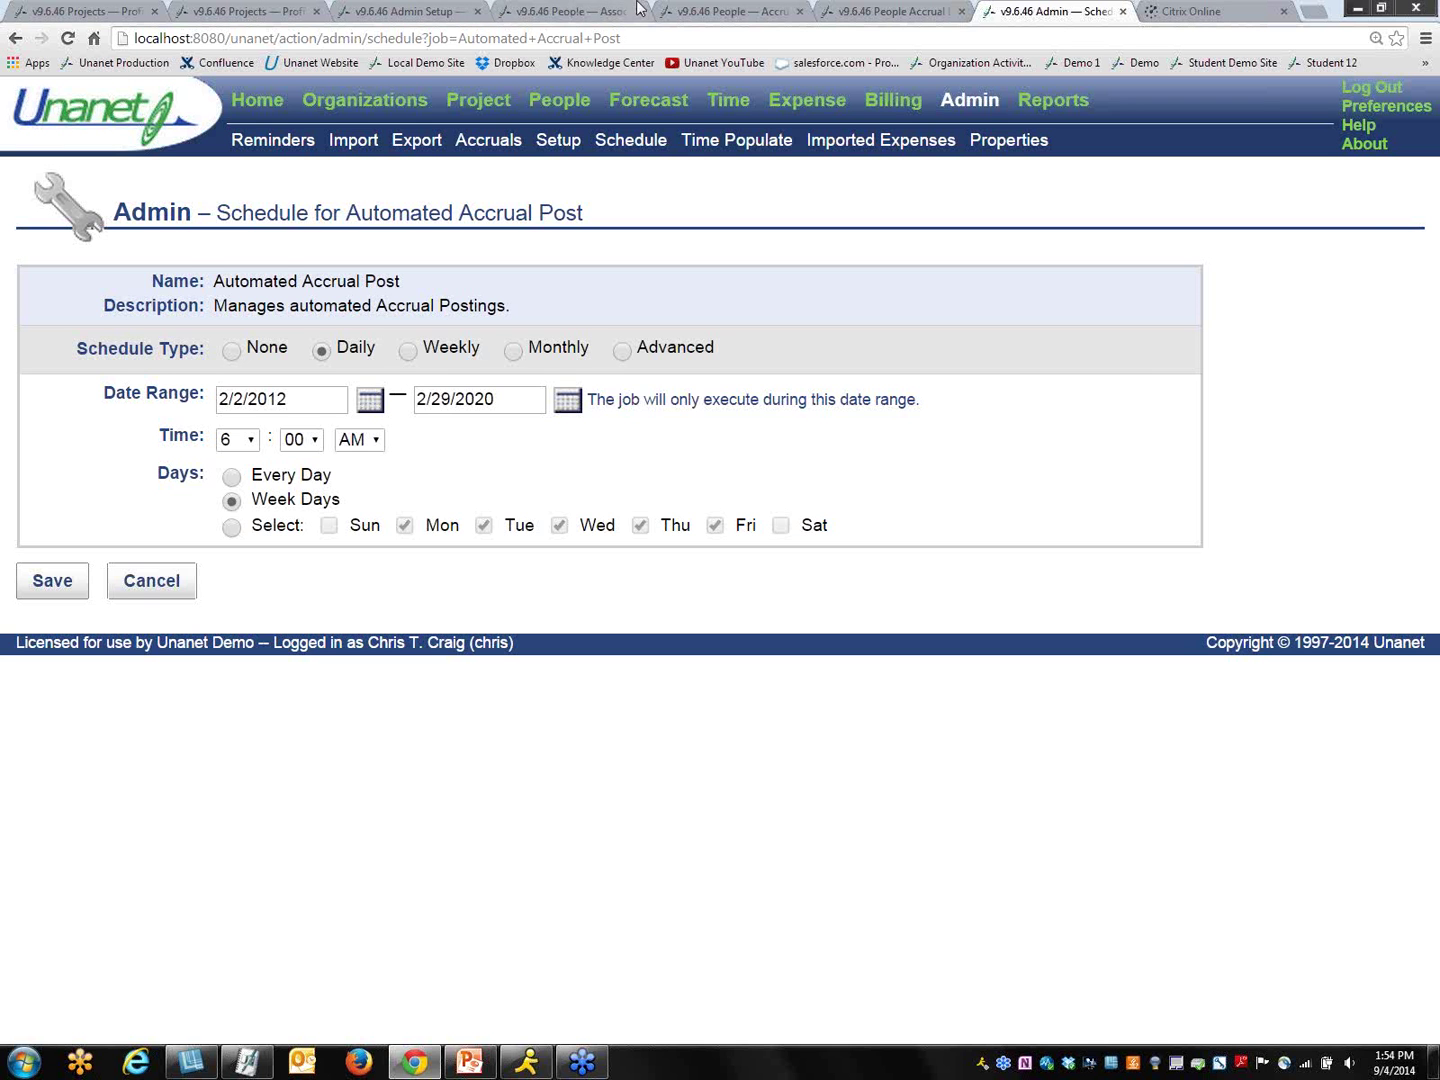
click(852, 13)
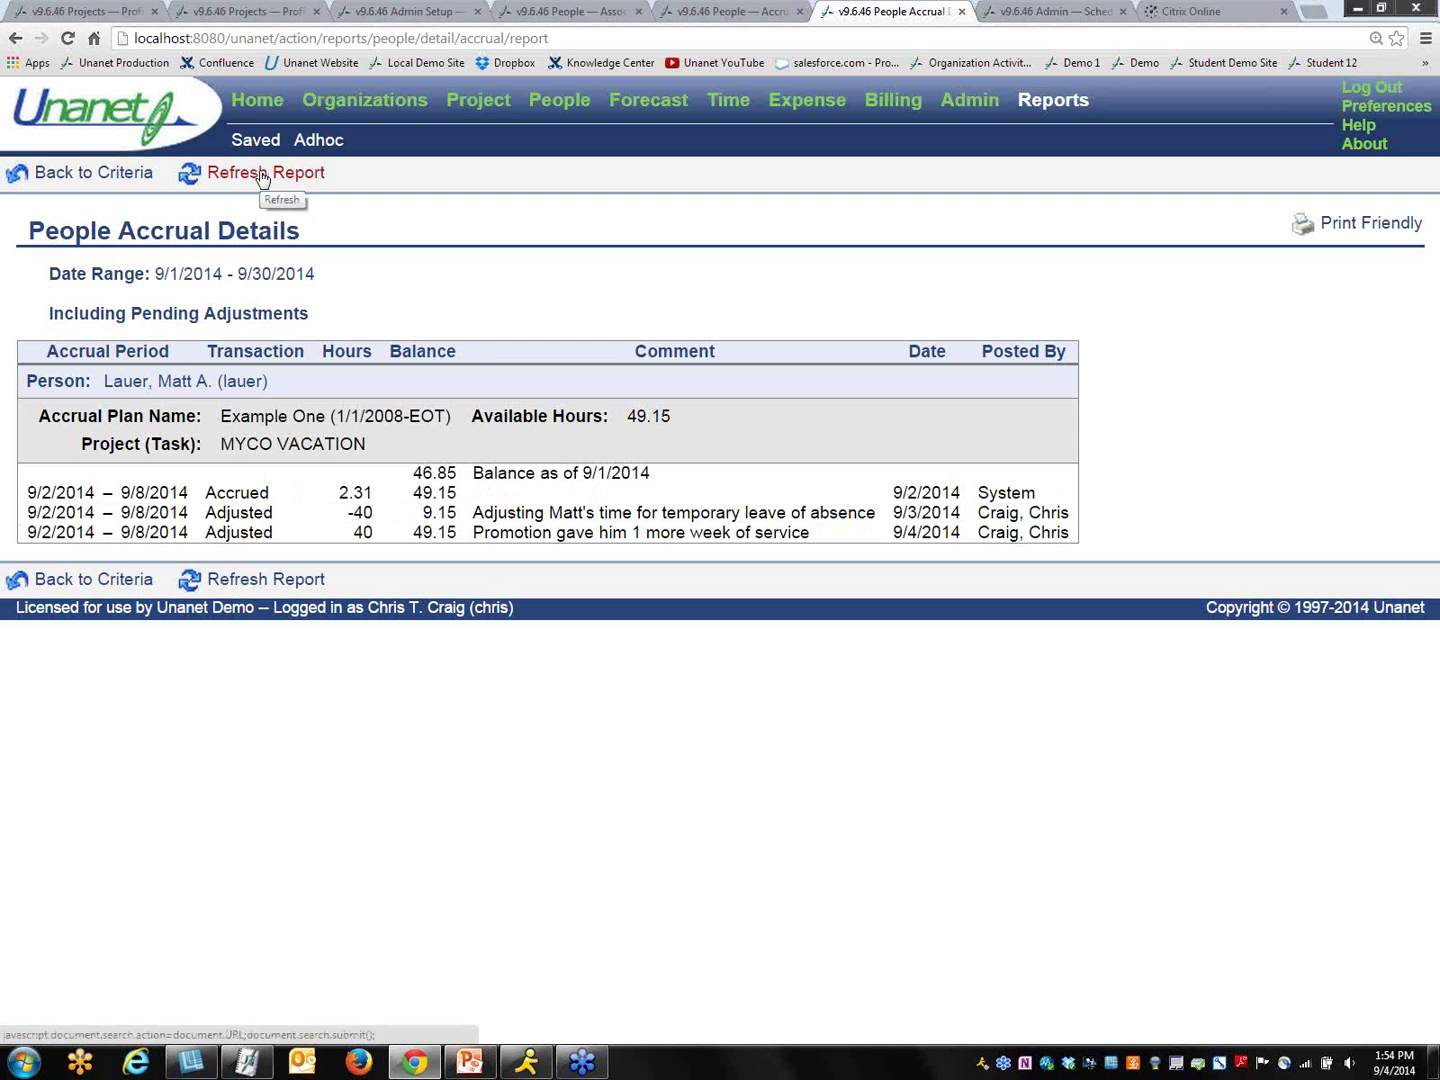
click(263, 176)
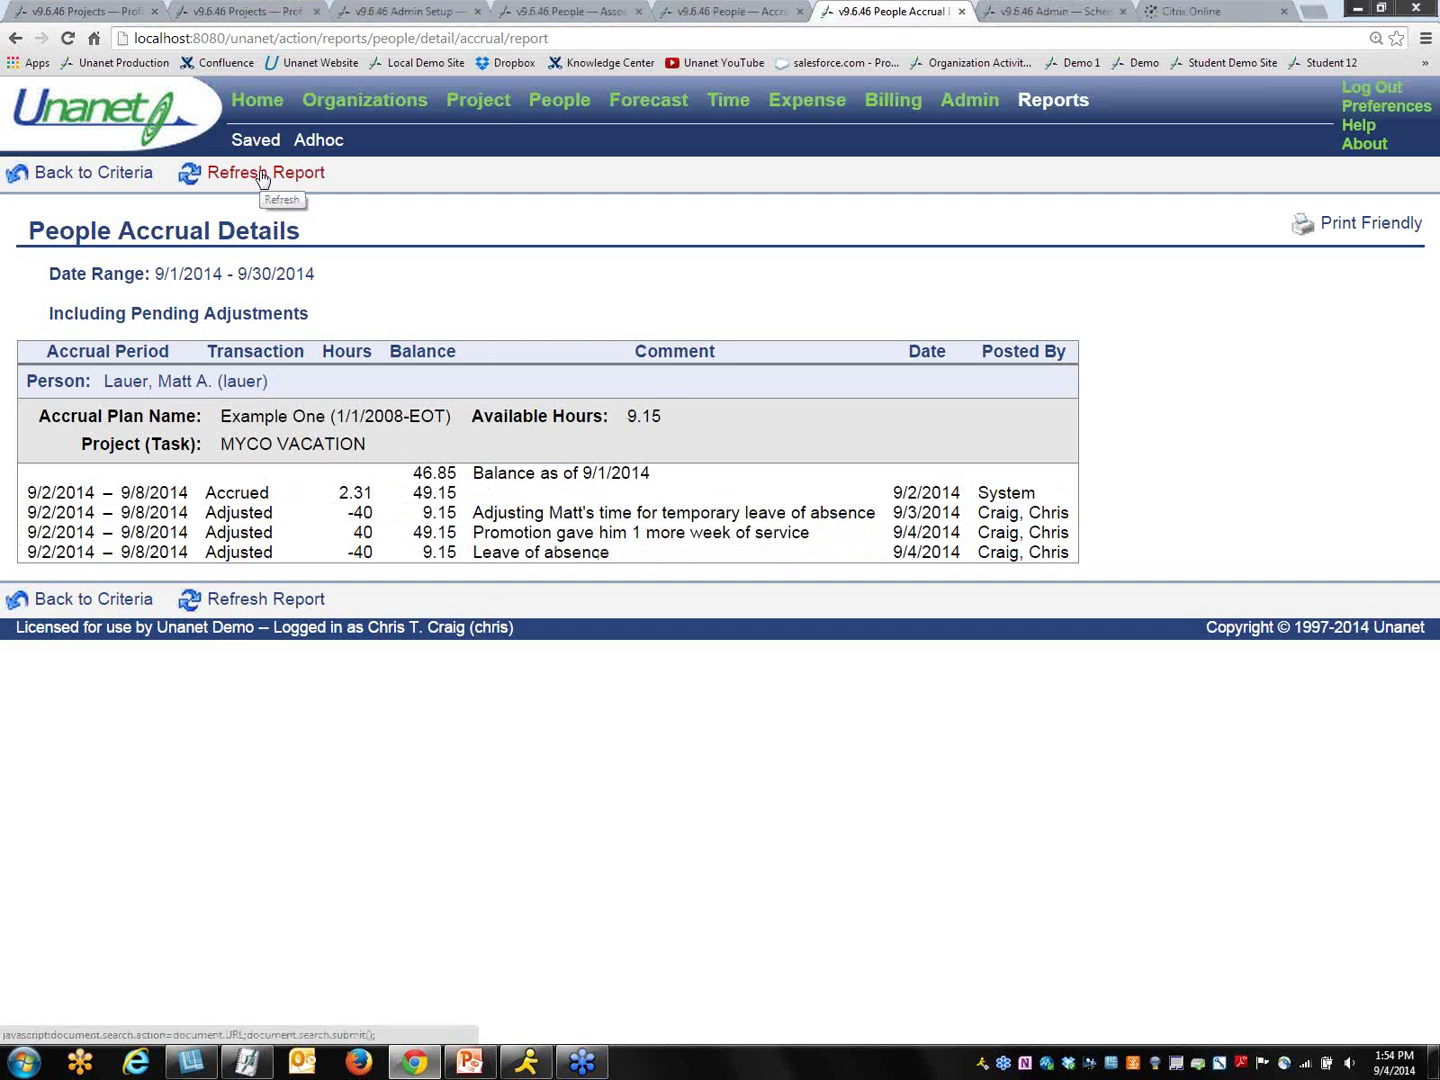
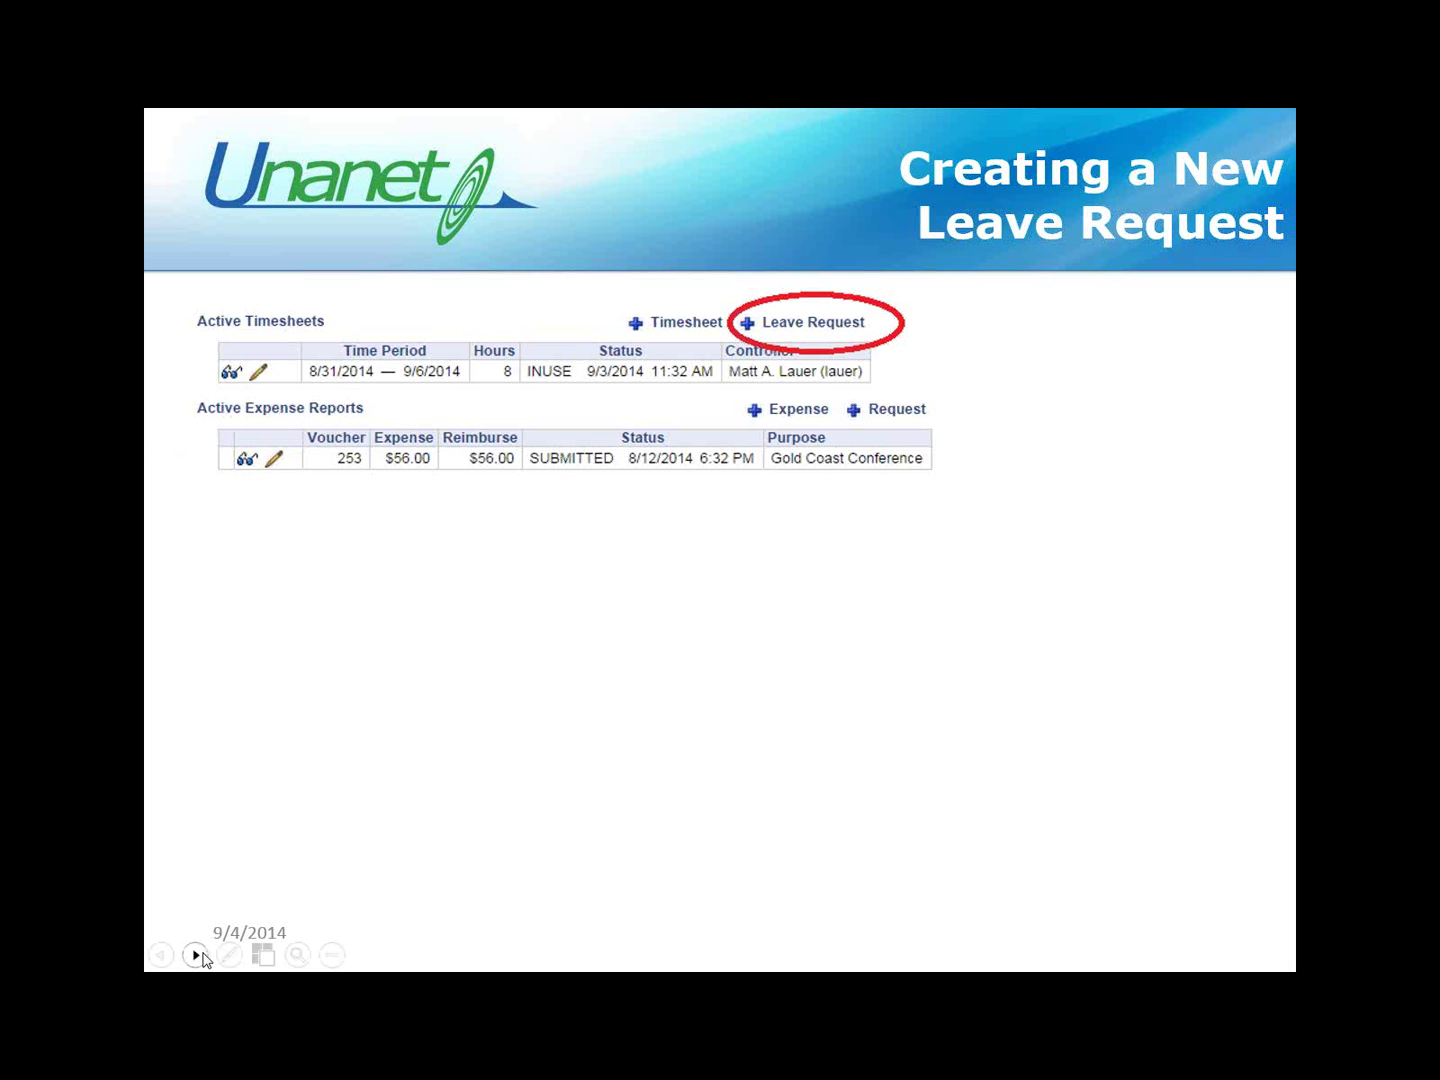
Step: Reveal the leave request form and Submit screenshots, then exit the slideshow on slide 14
click(198, 956)
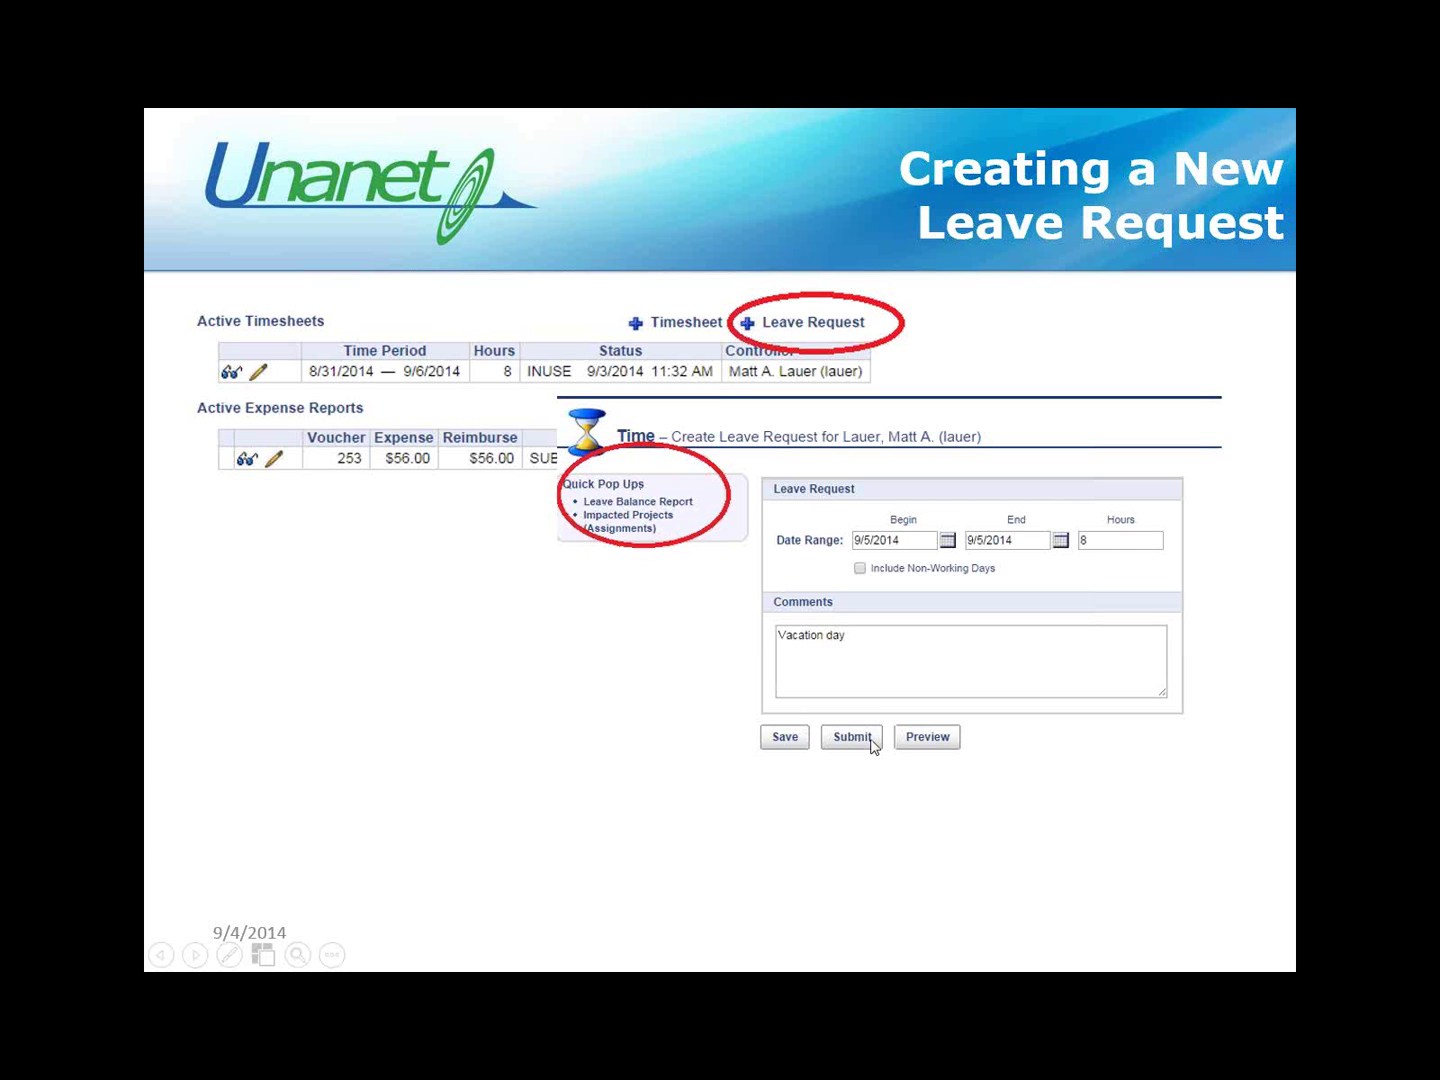
click(195, 956)
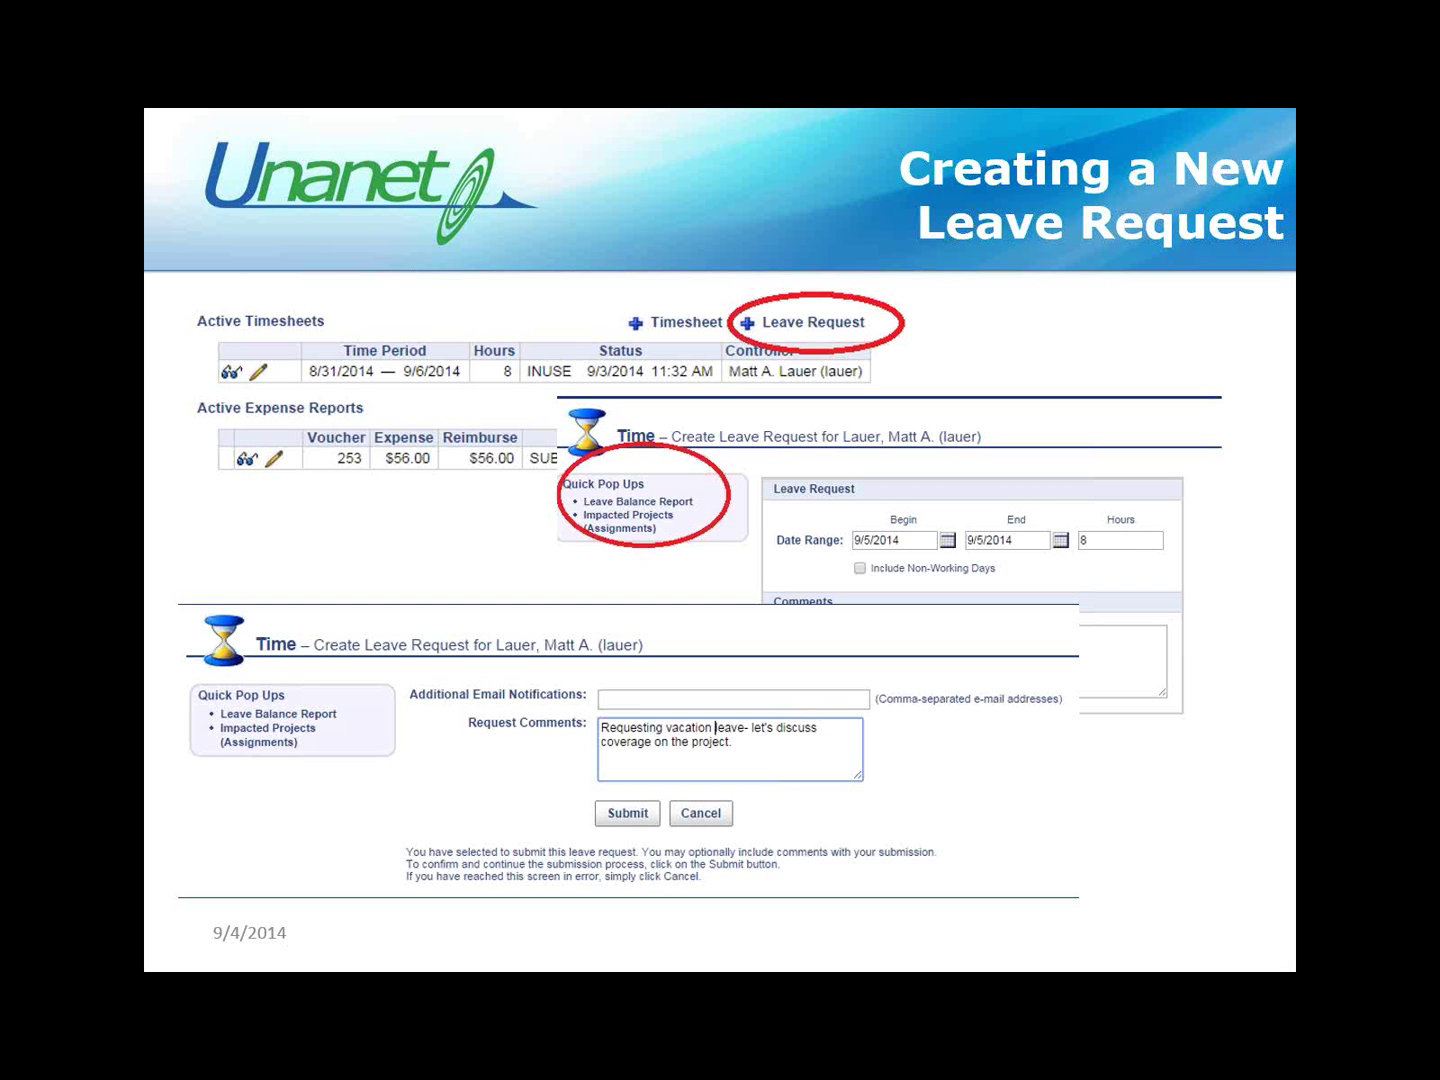
key(Escape)
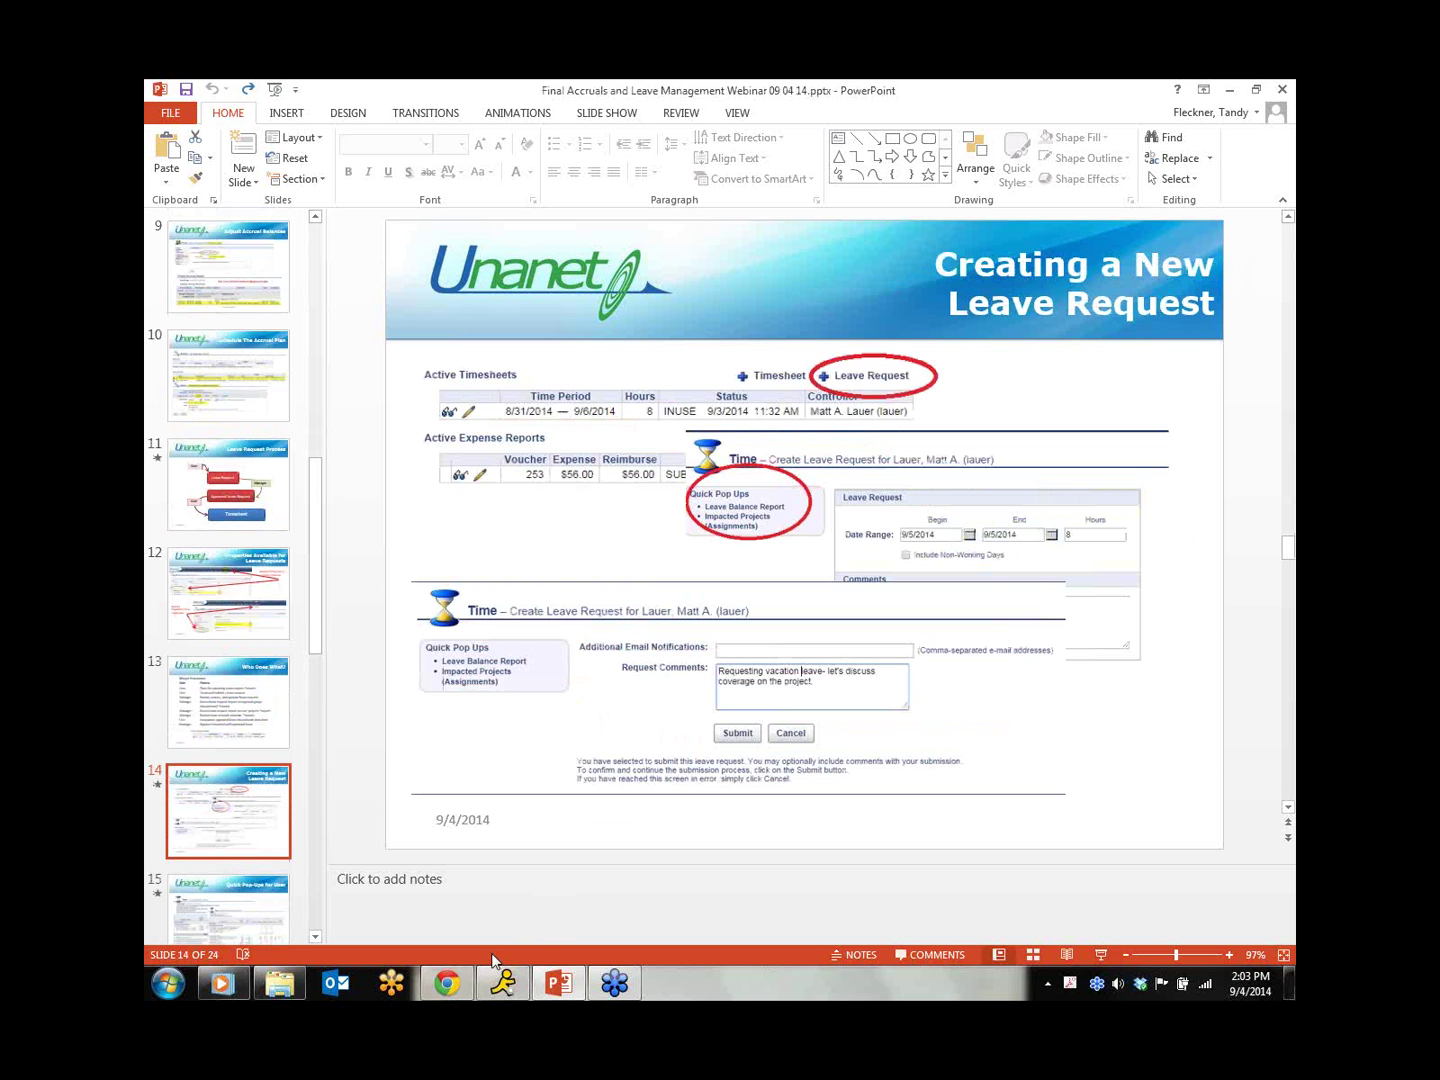
Step: Log in to Unanet as the employee, start a new leave request, and view the Leave Balance Report
click(447, 985)
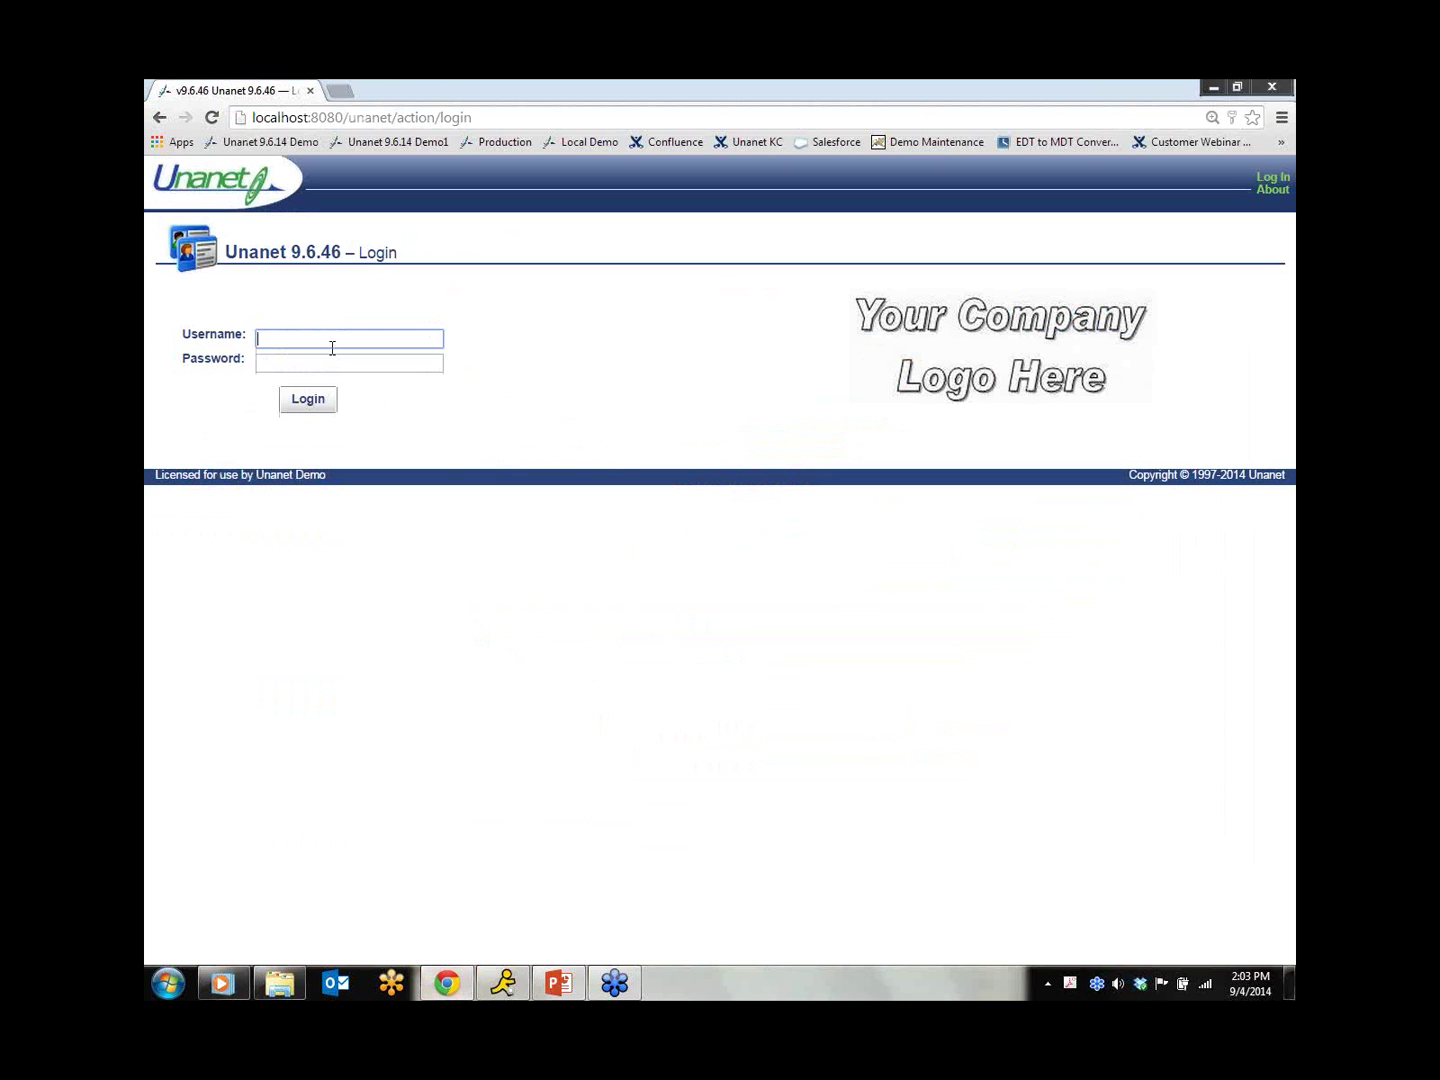
text(lauer)
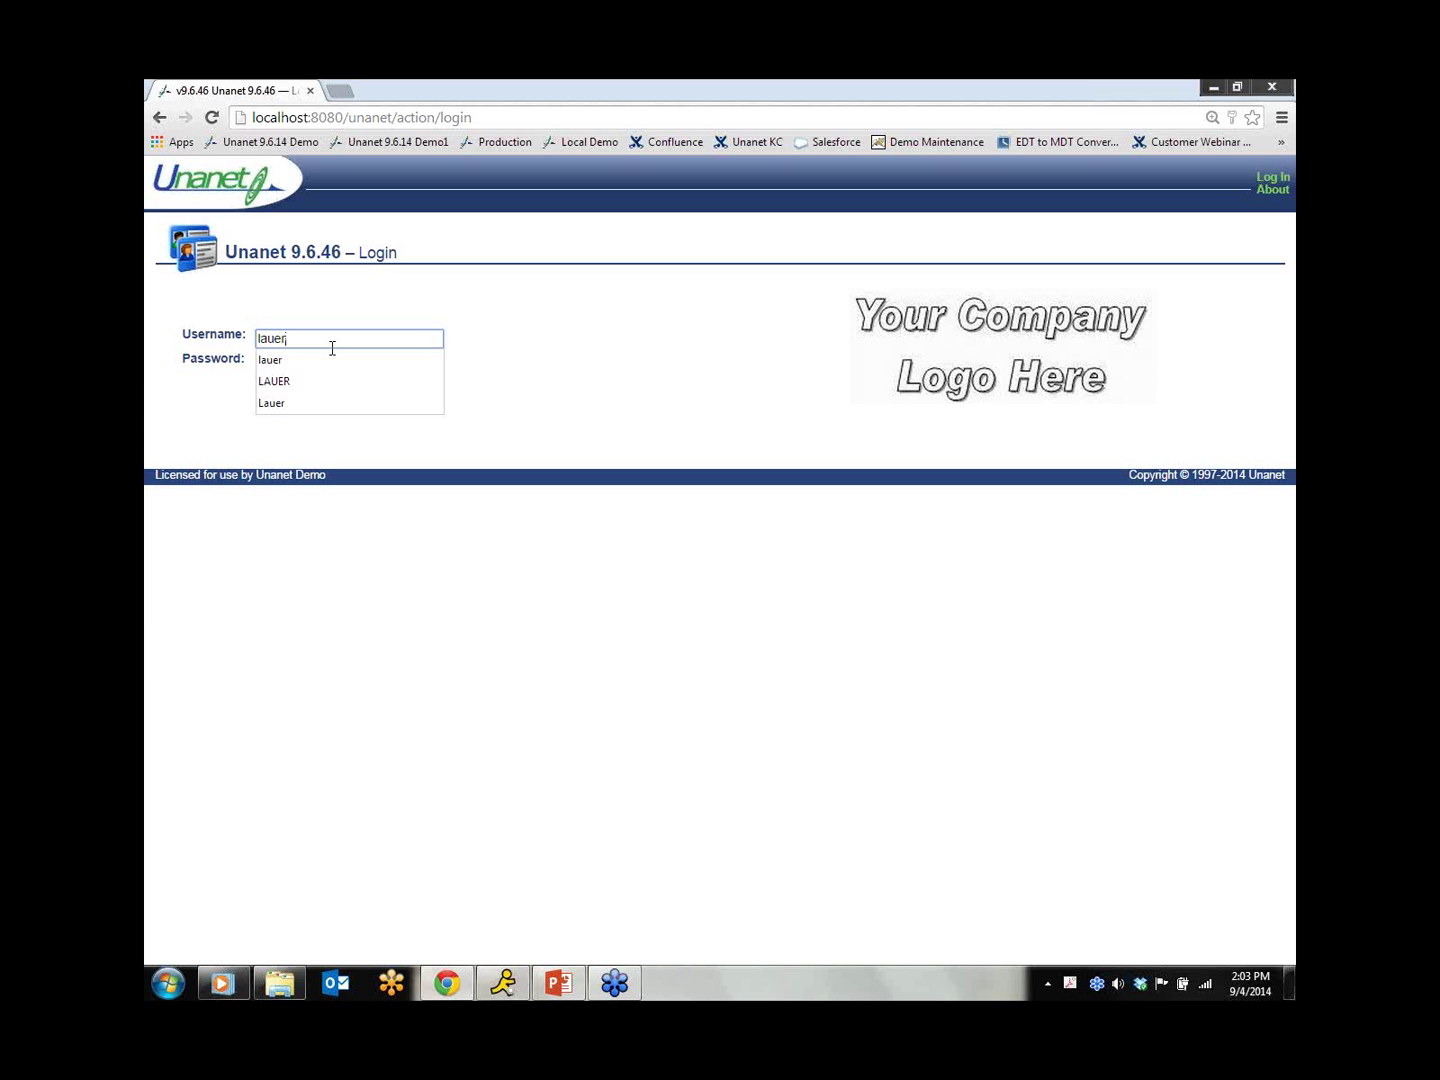
key(Tab)
text(welcome)
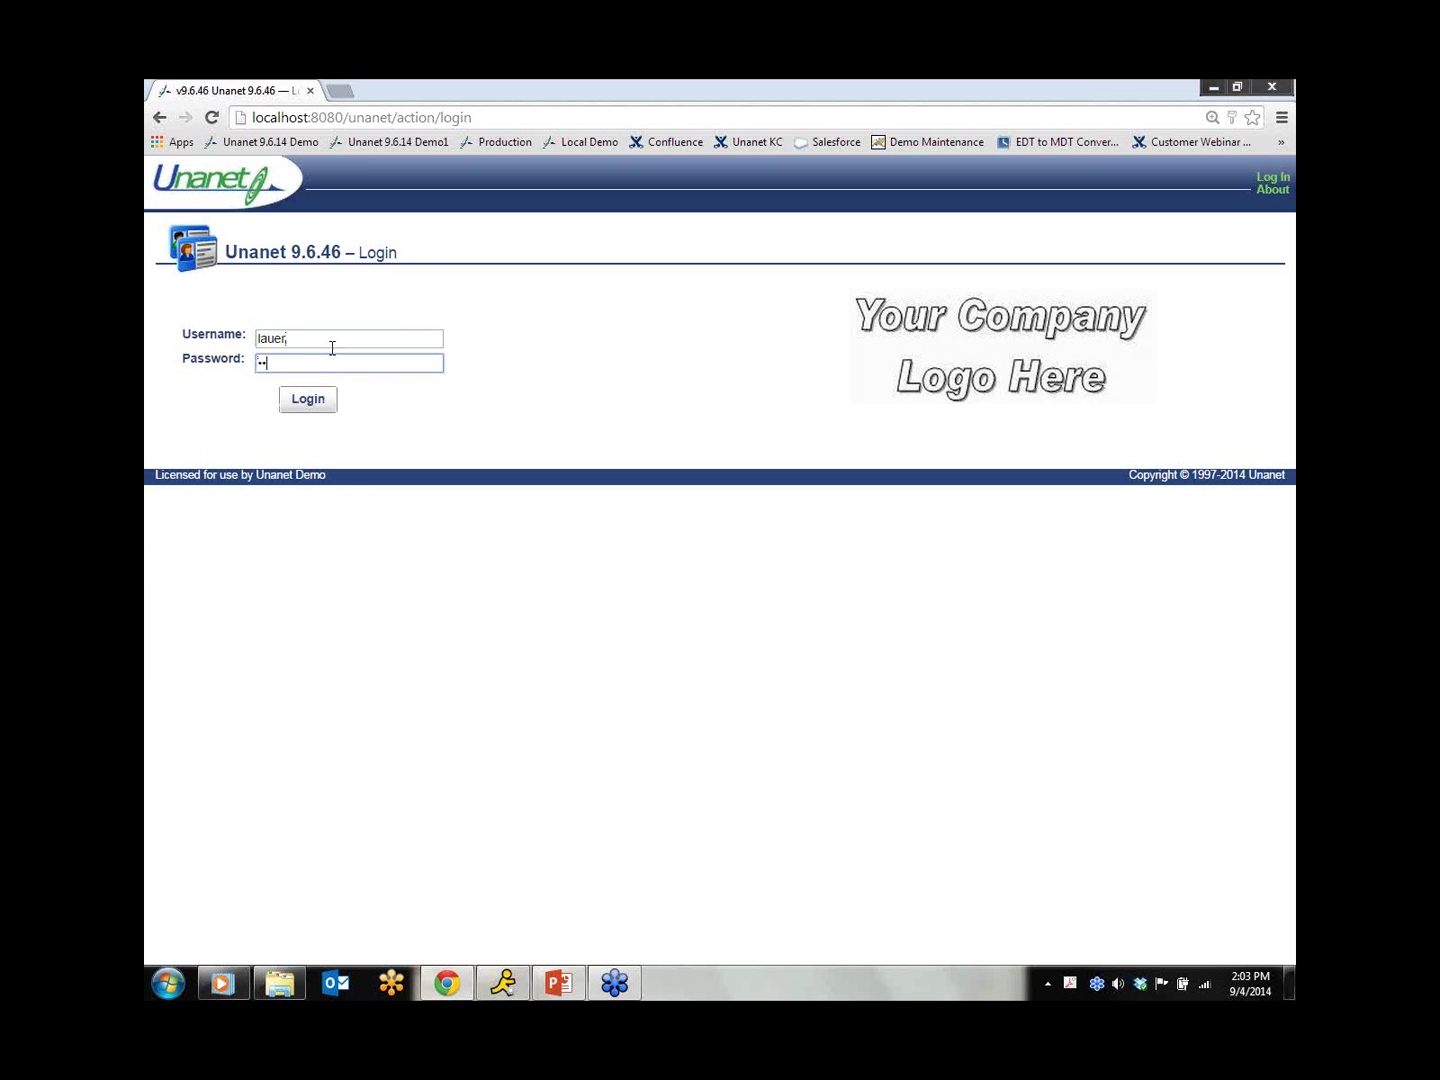
key(Return)
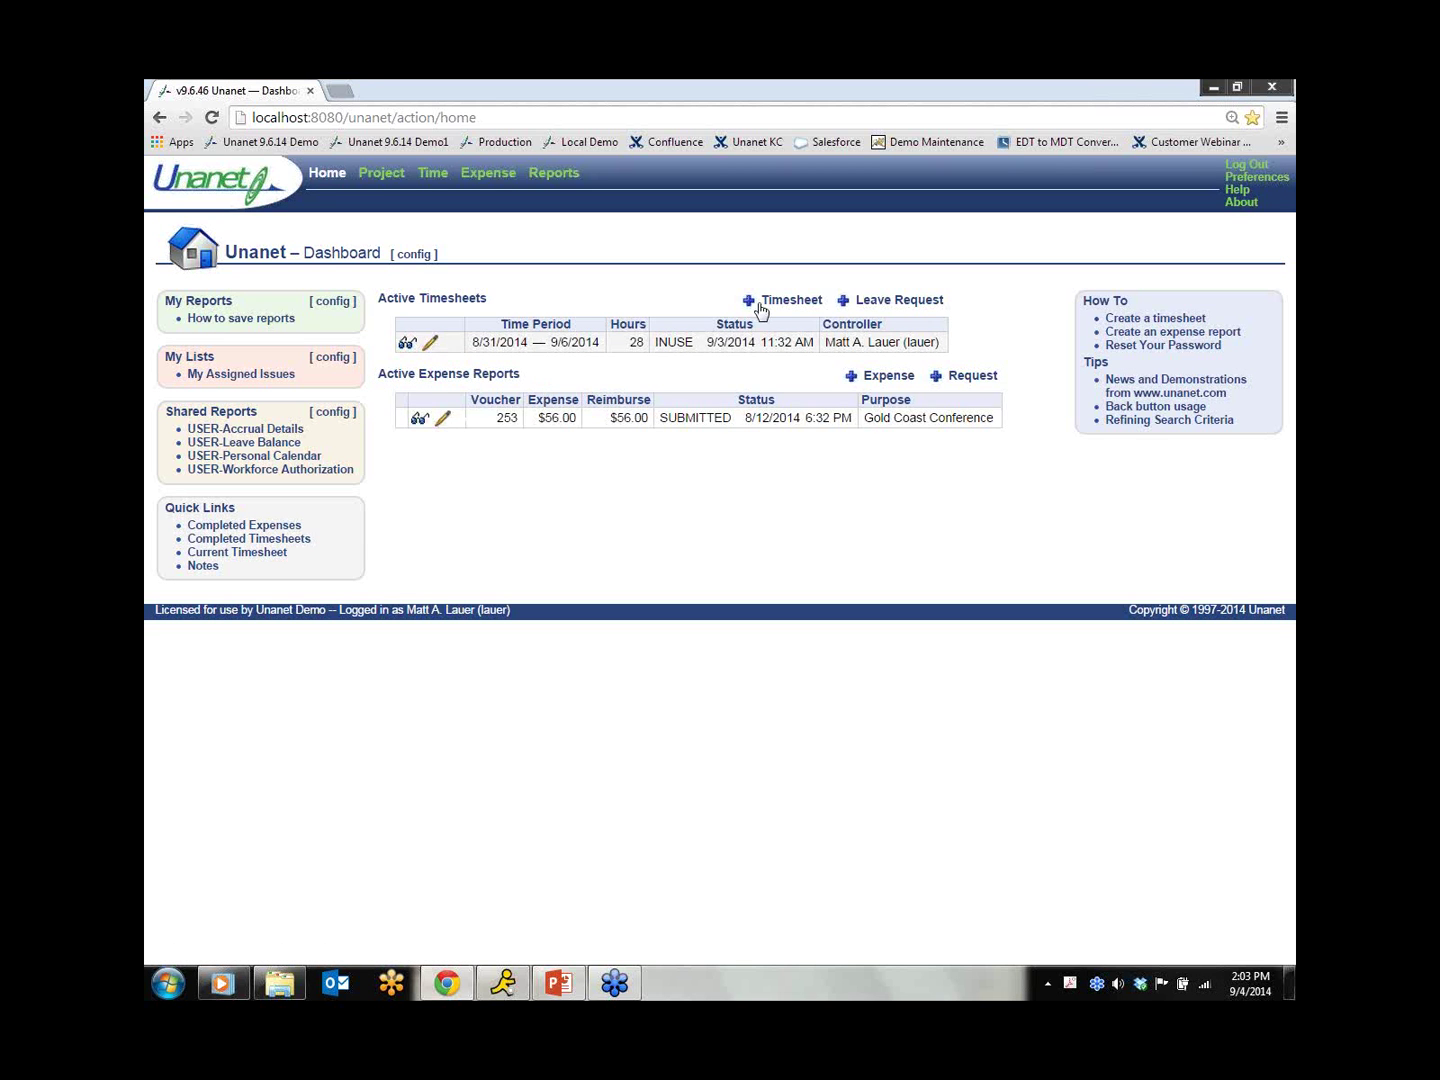
click(850, 306)
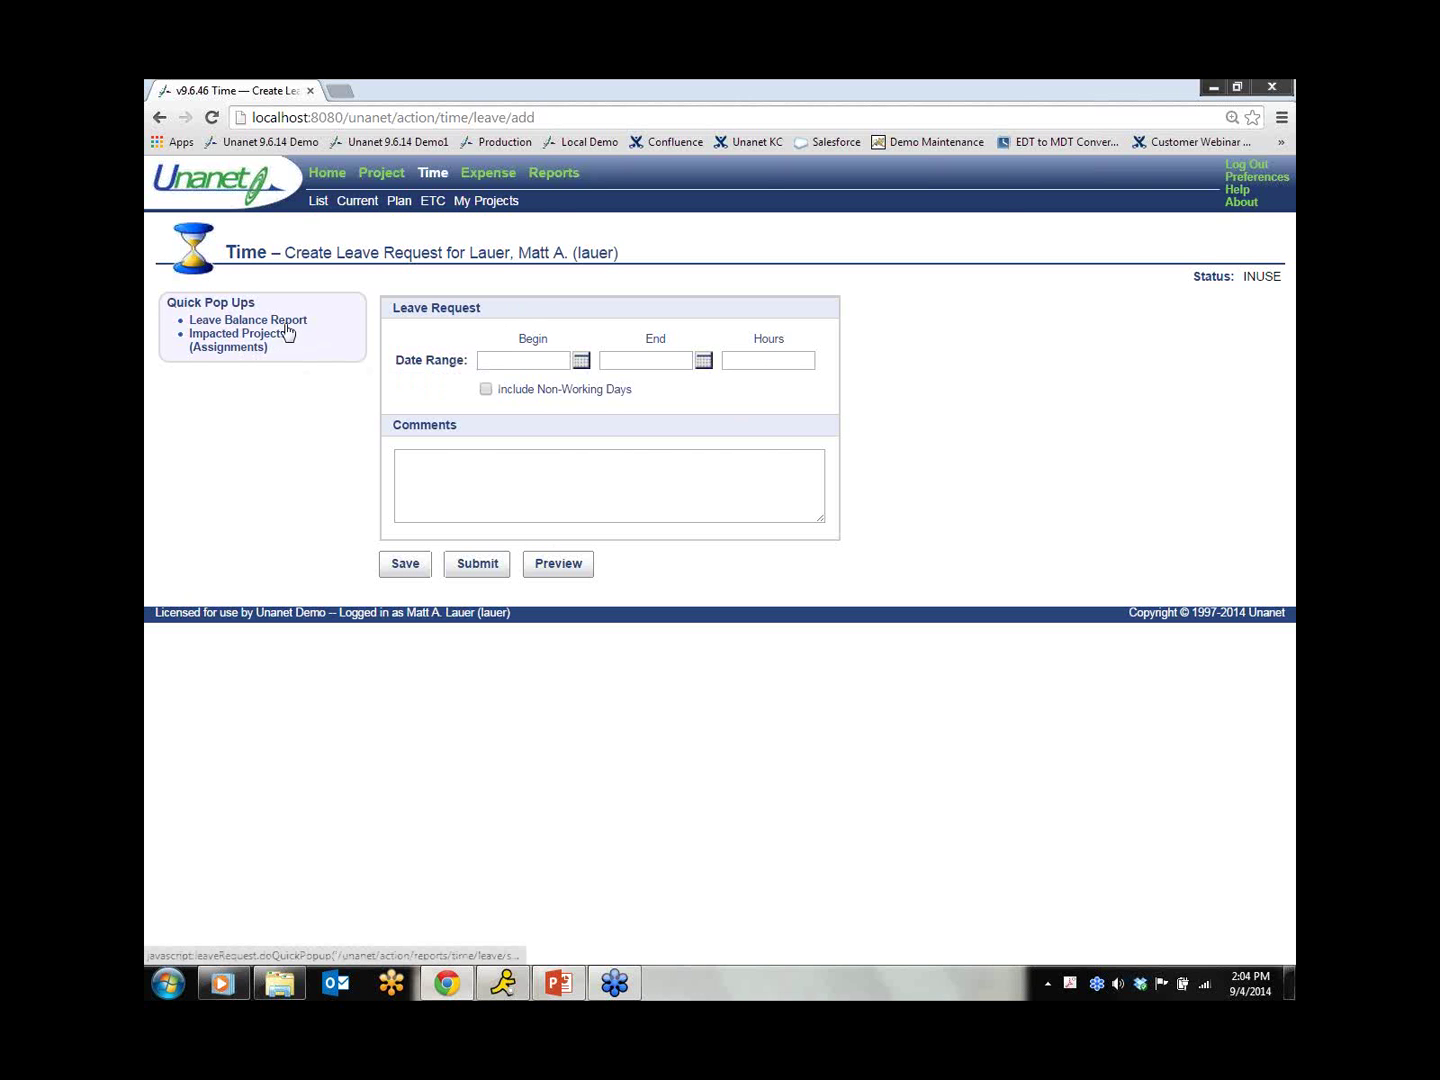
click(287, 322)
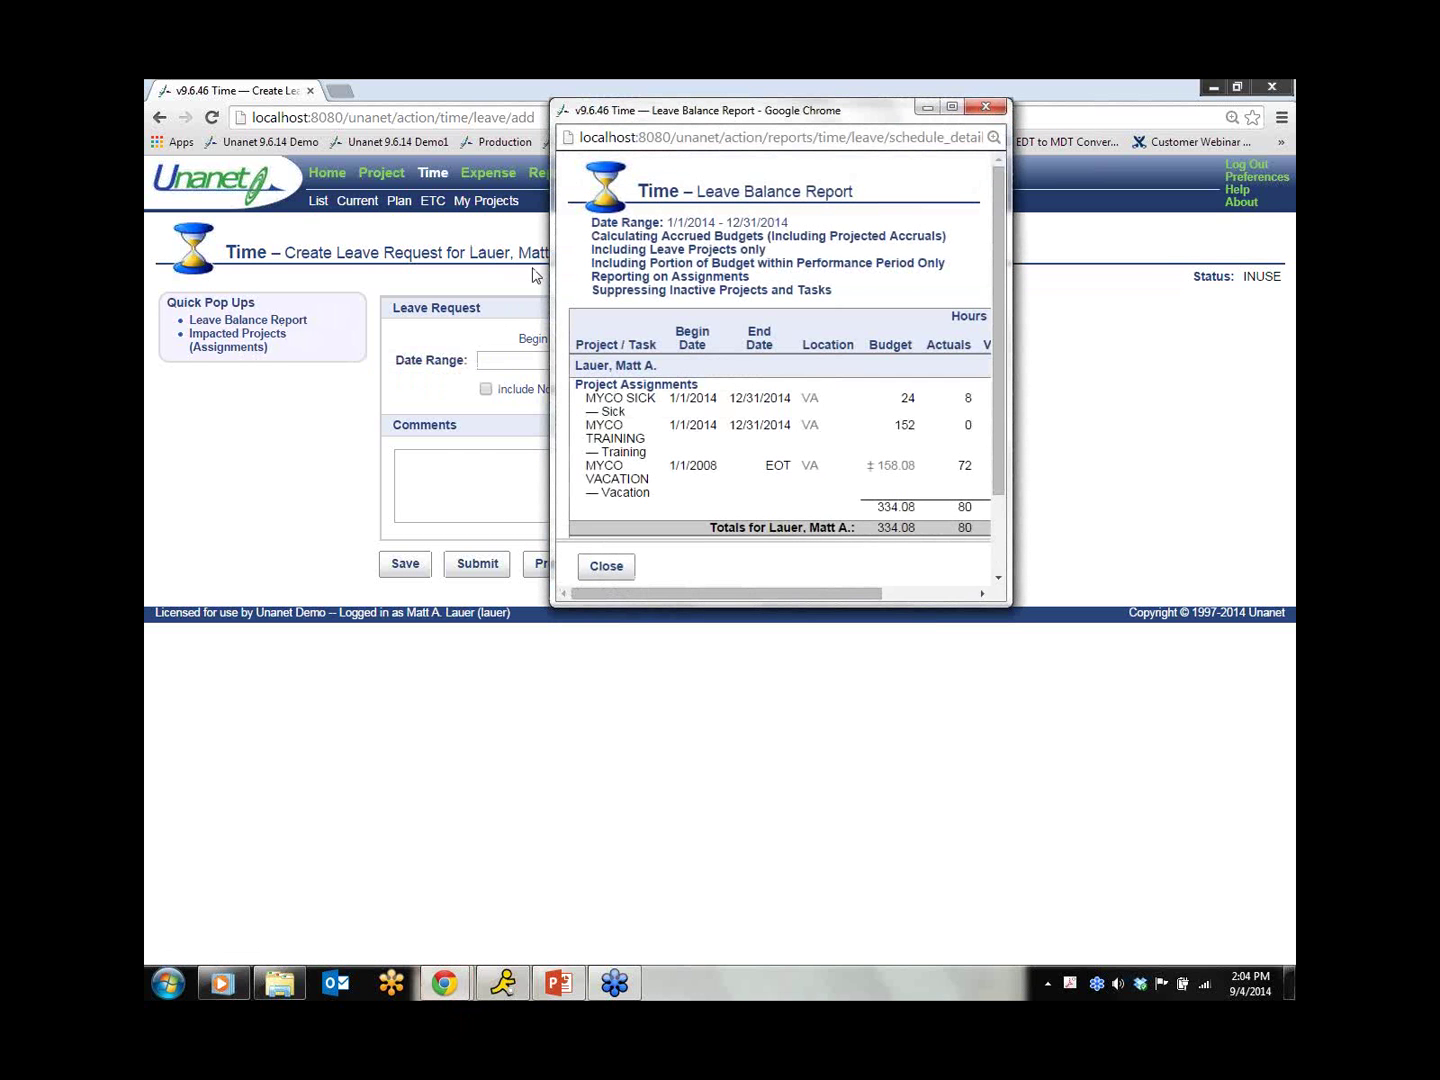
click(952, 107)
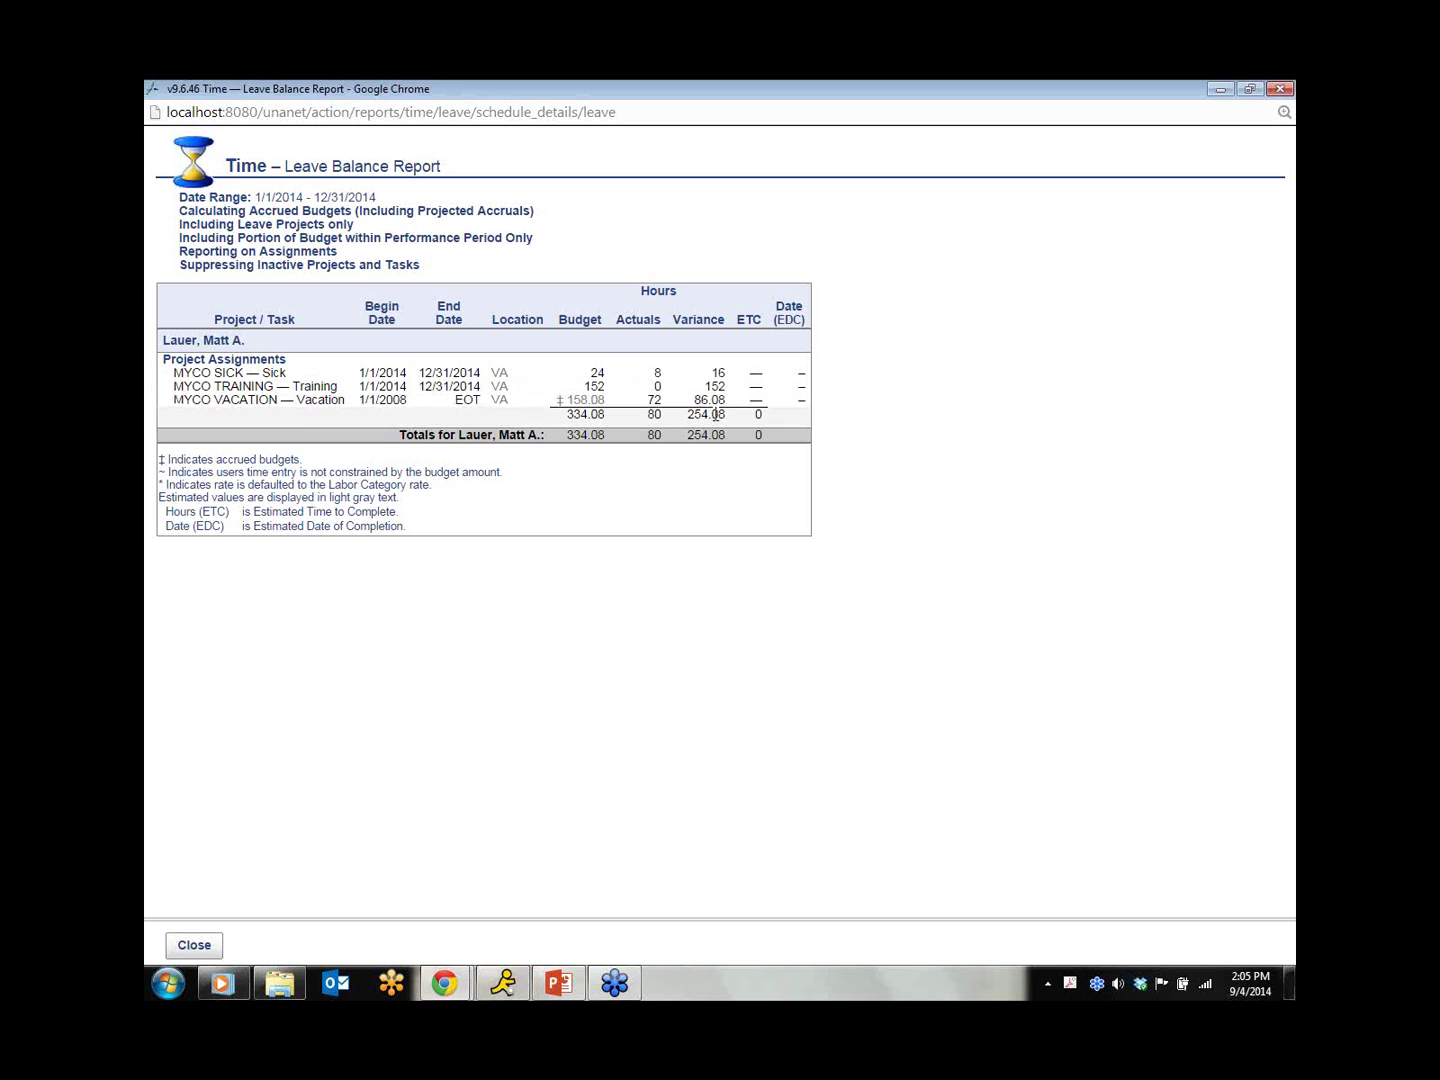
click(1263, 88)
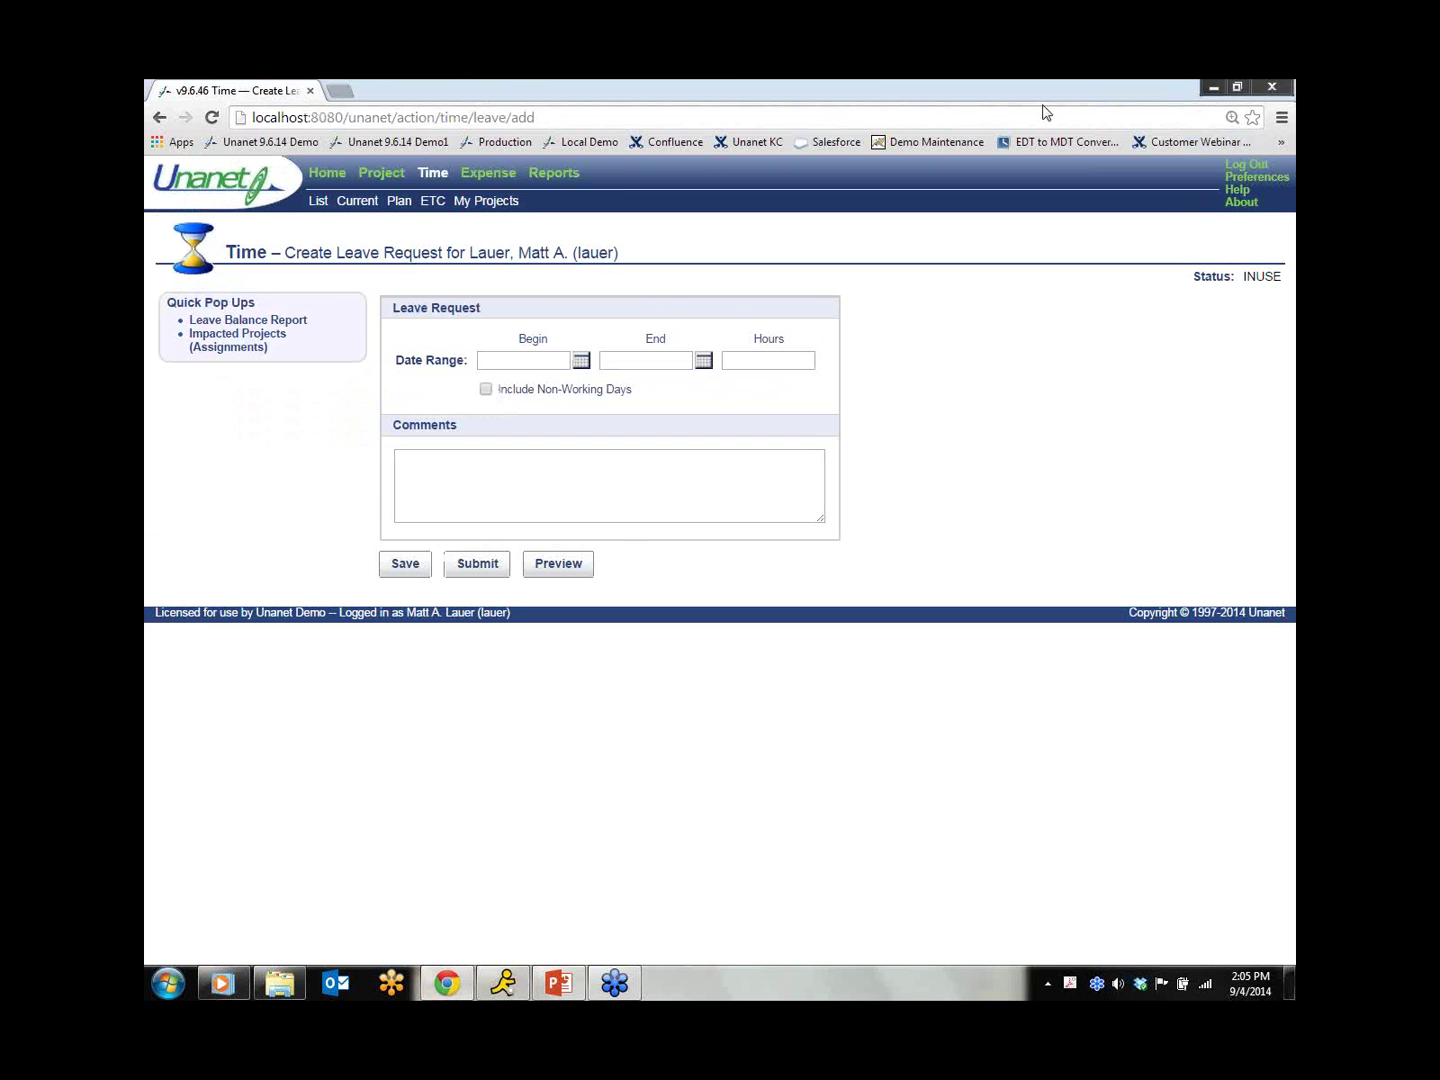
Step: Open the Reports Dashboard in a second tab while keeping the Create Leave Request form in front
right_click(336, 178)
click(372, 188)
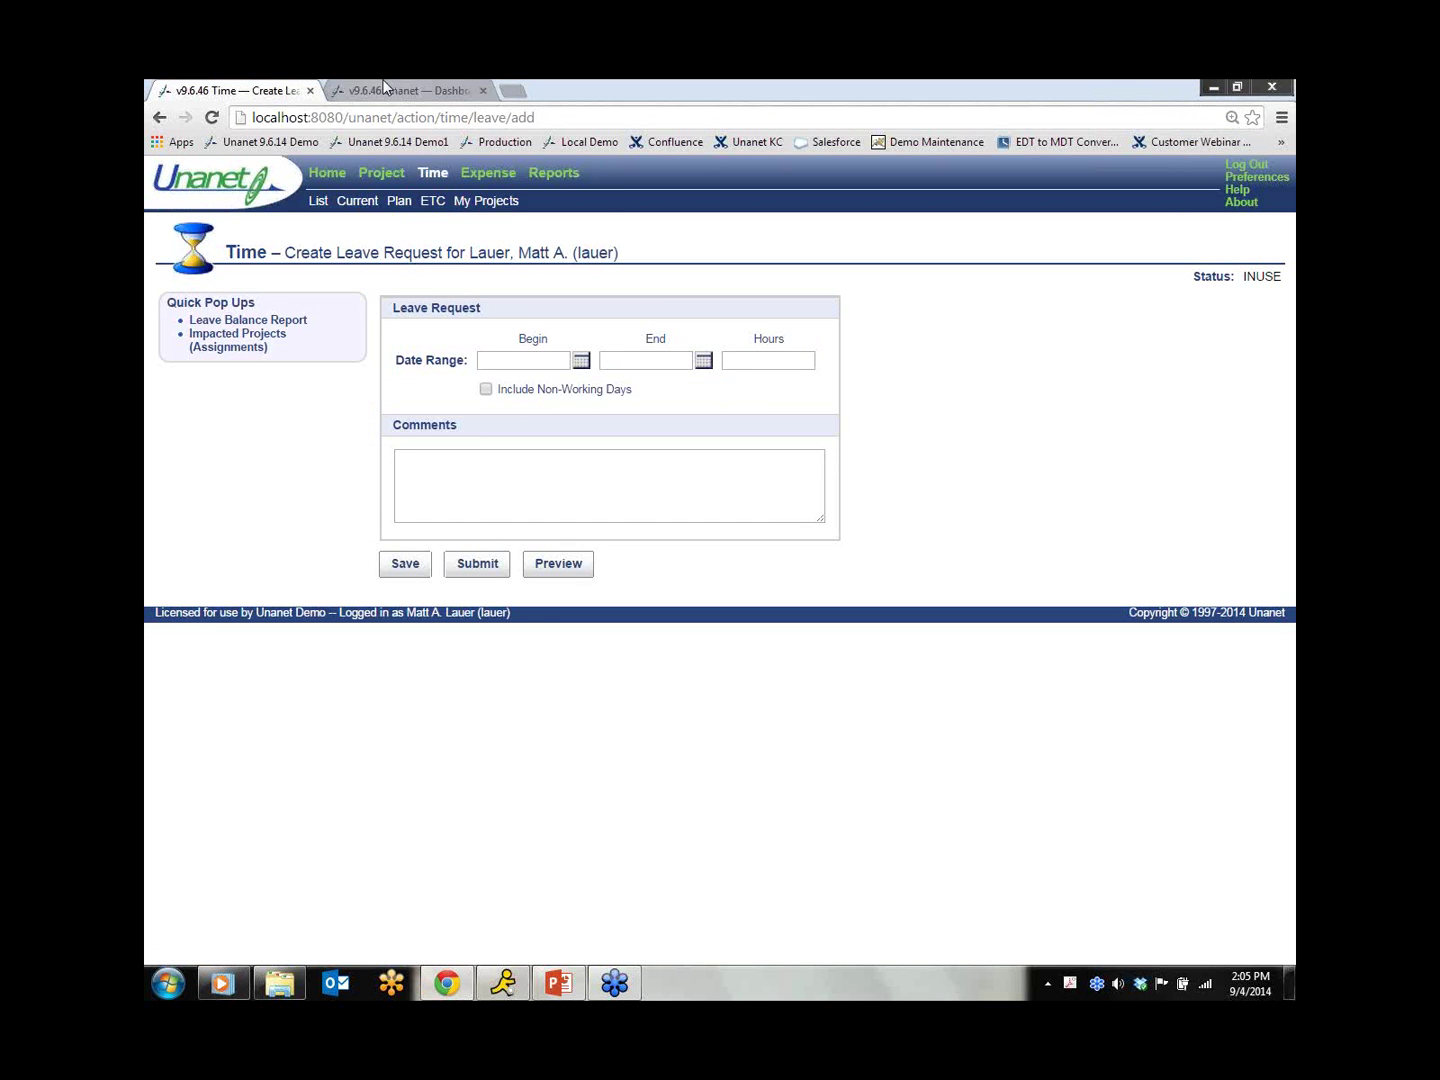
click(406, 96)
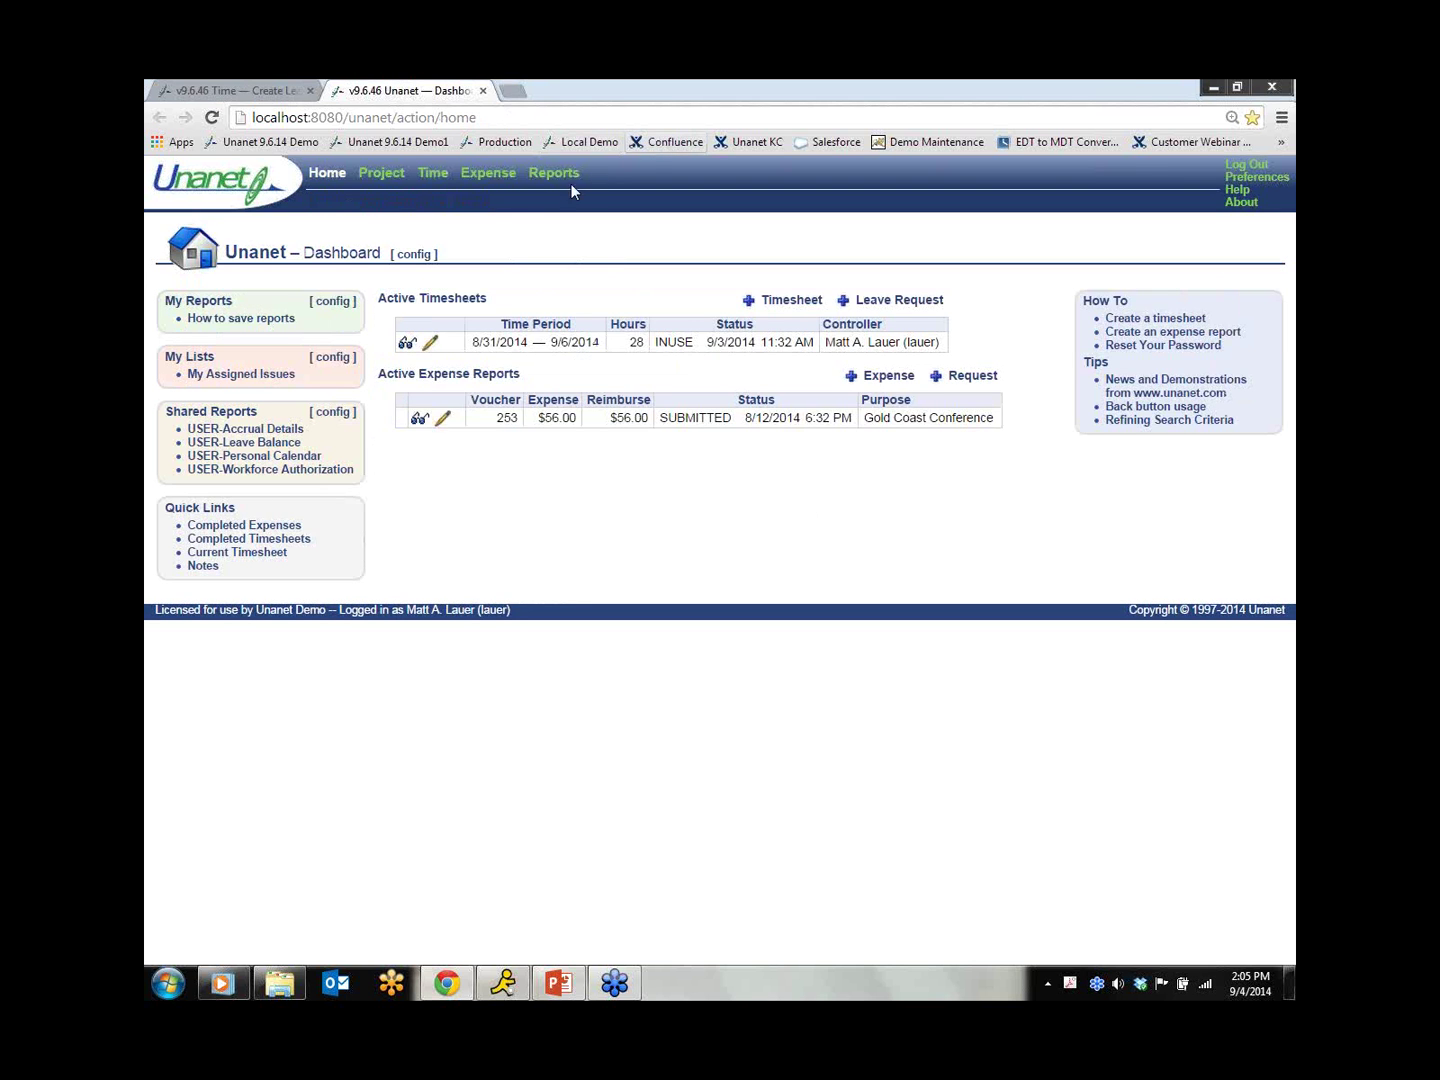
click(541, 175)
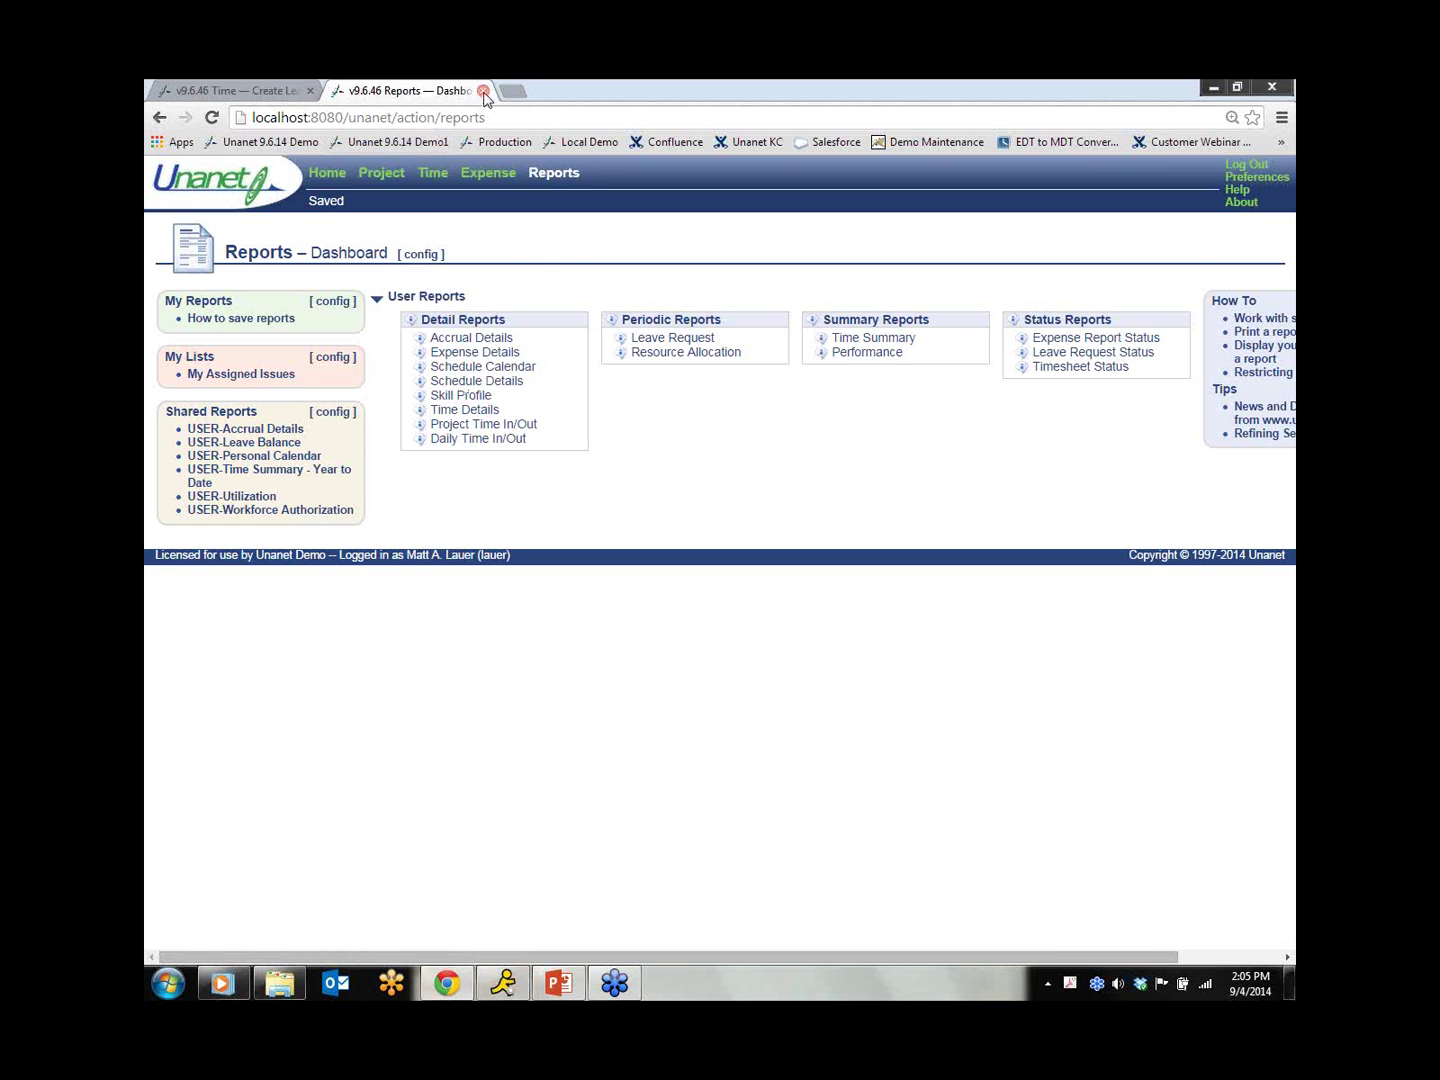
click(254, 92)
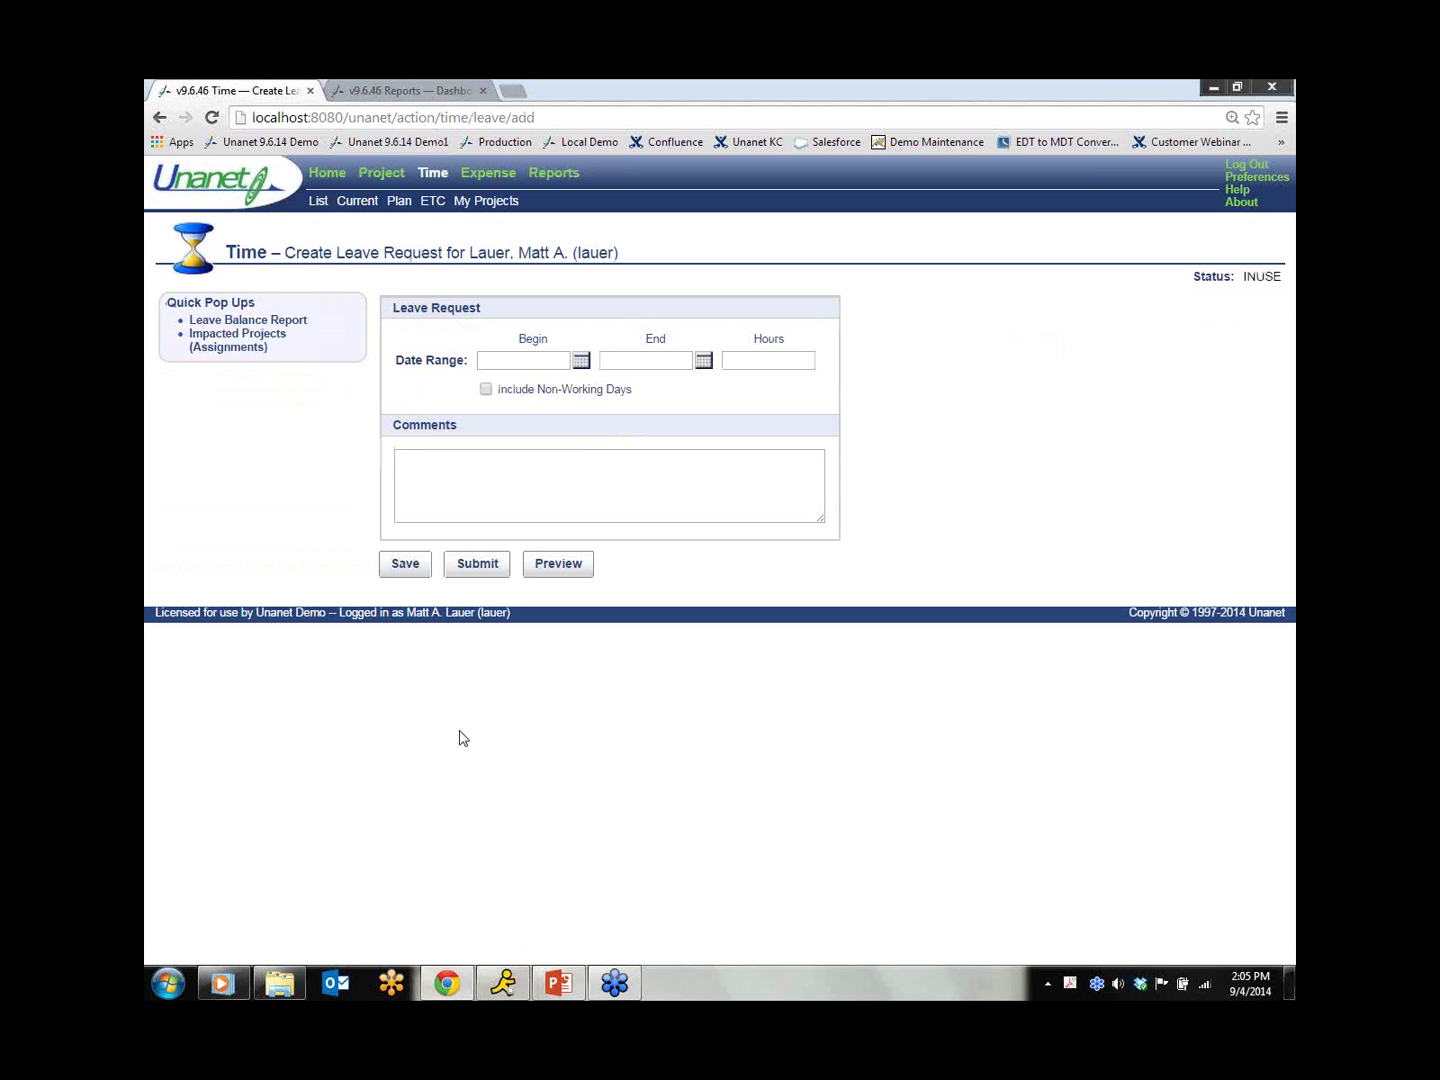
click(262, 342)
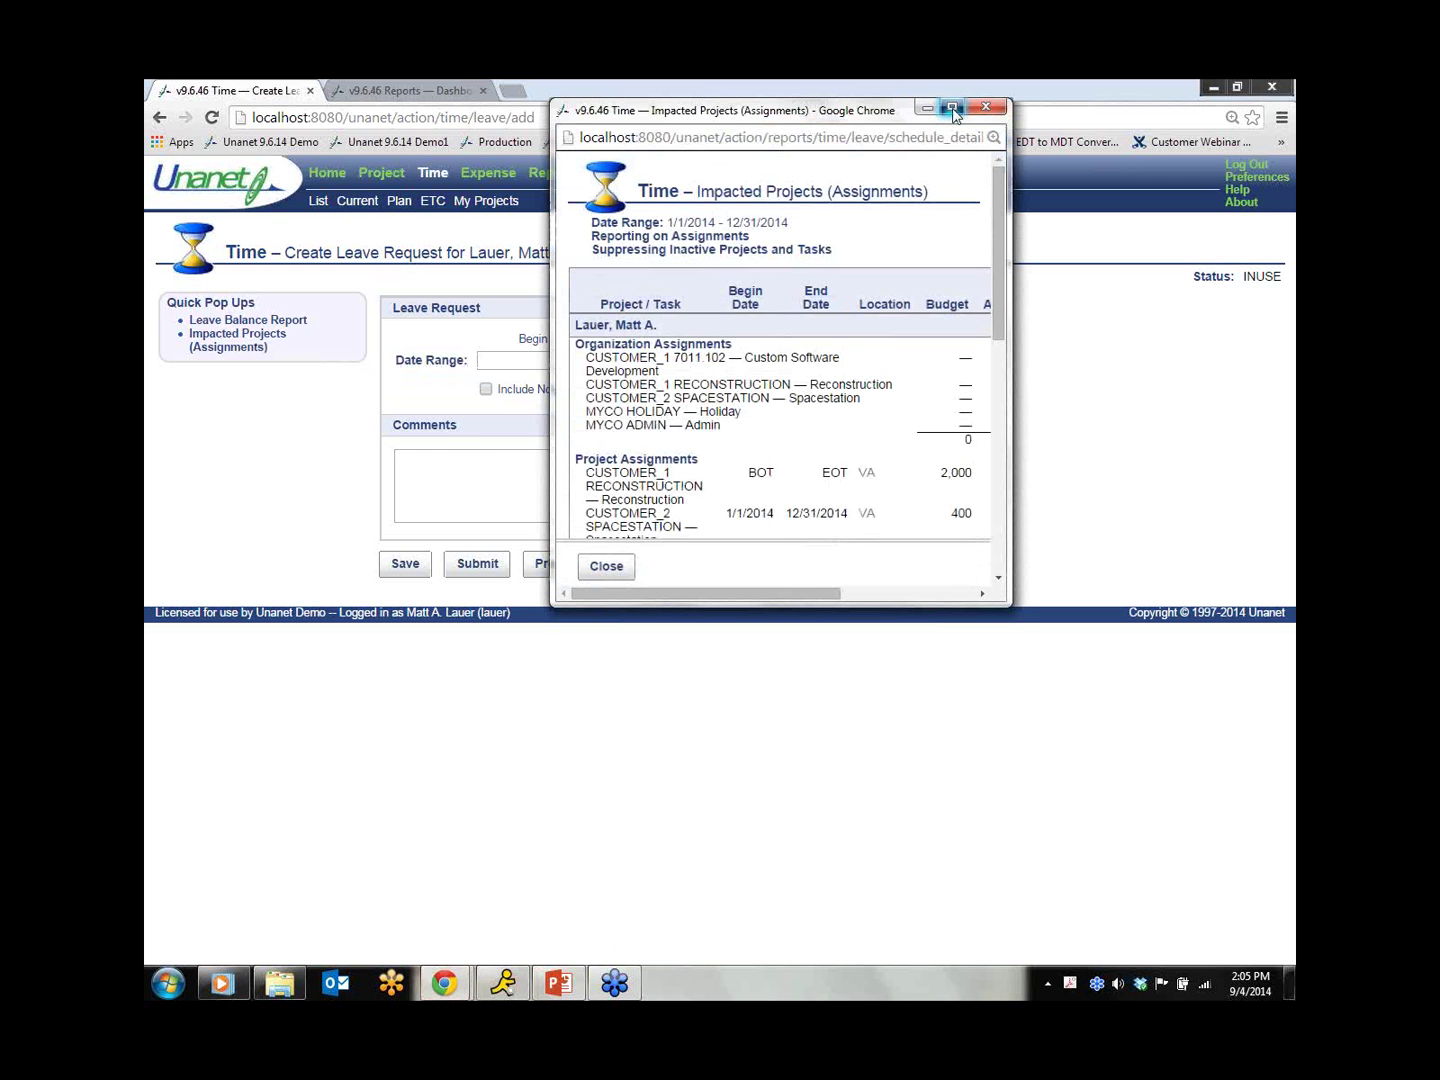
click(952, 108)
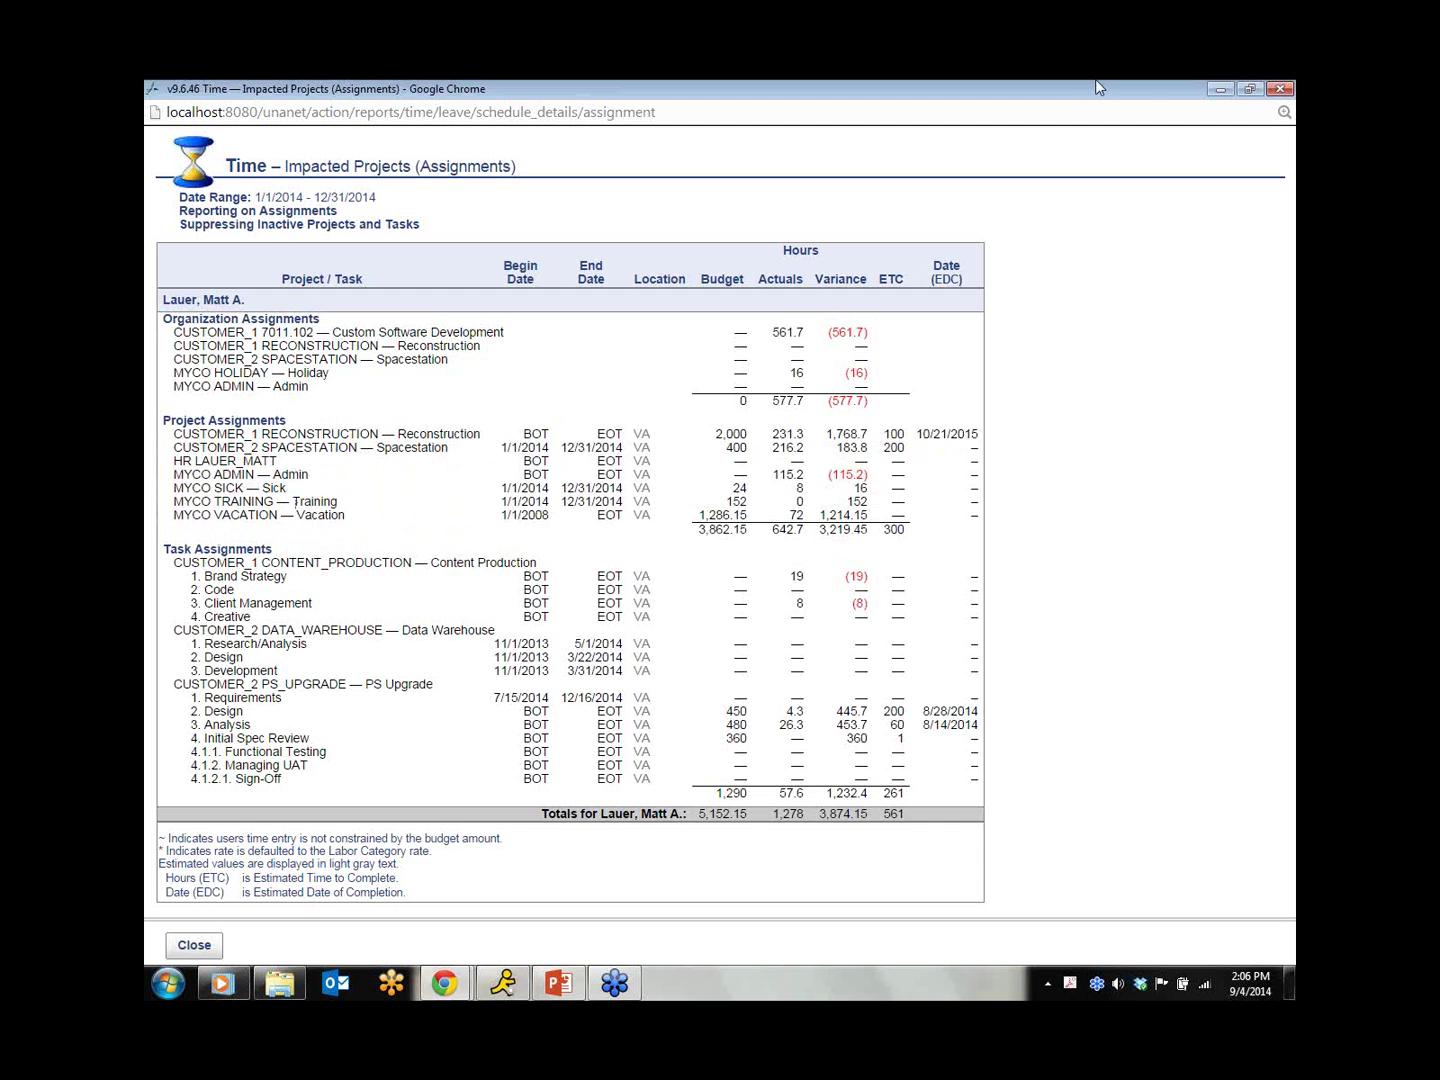
click(1279, 89)
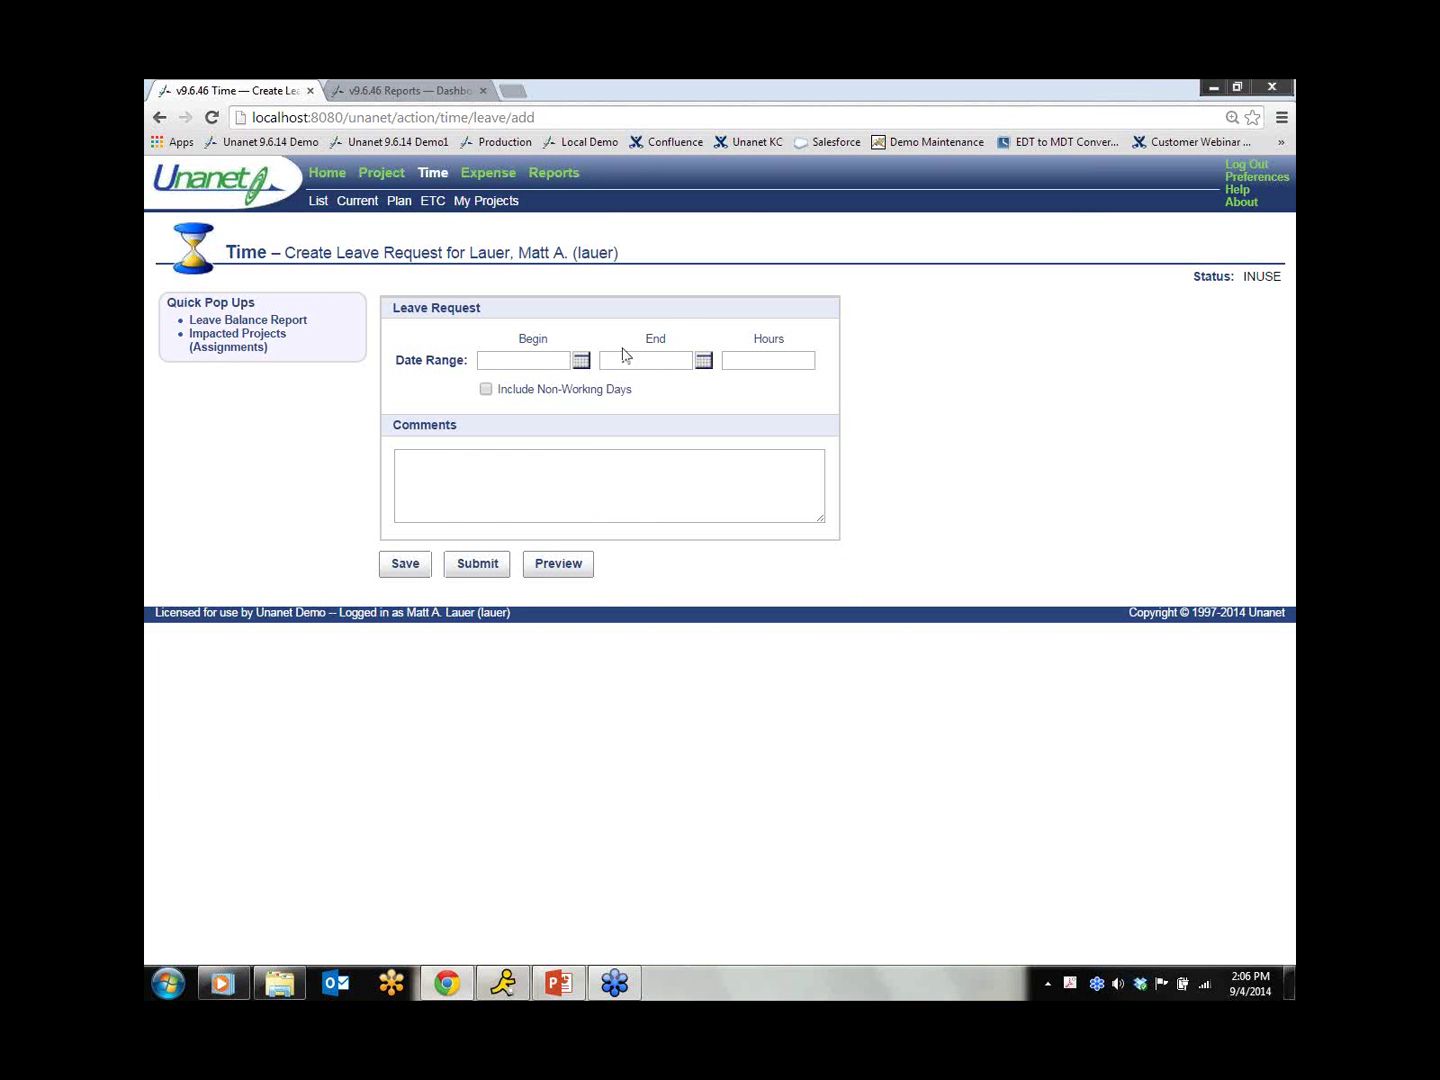
Step: Request leave for 9/5/2014 only with the comment 'Requesting leave', and submit it
click(583, 361)
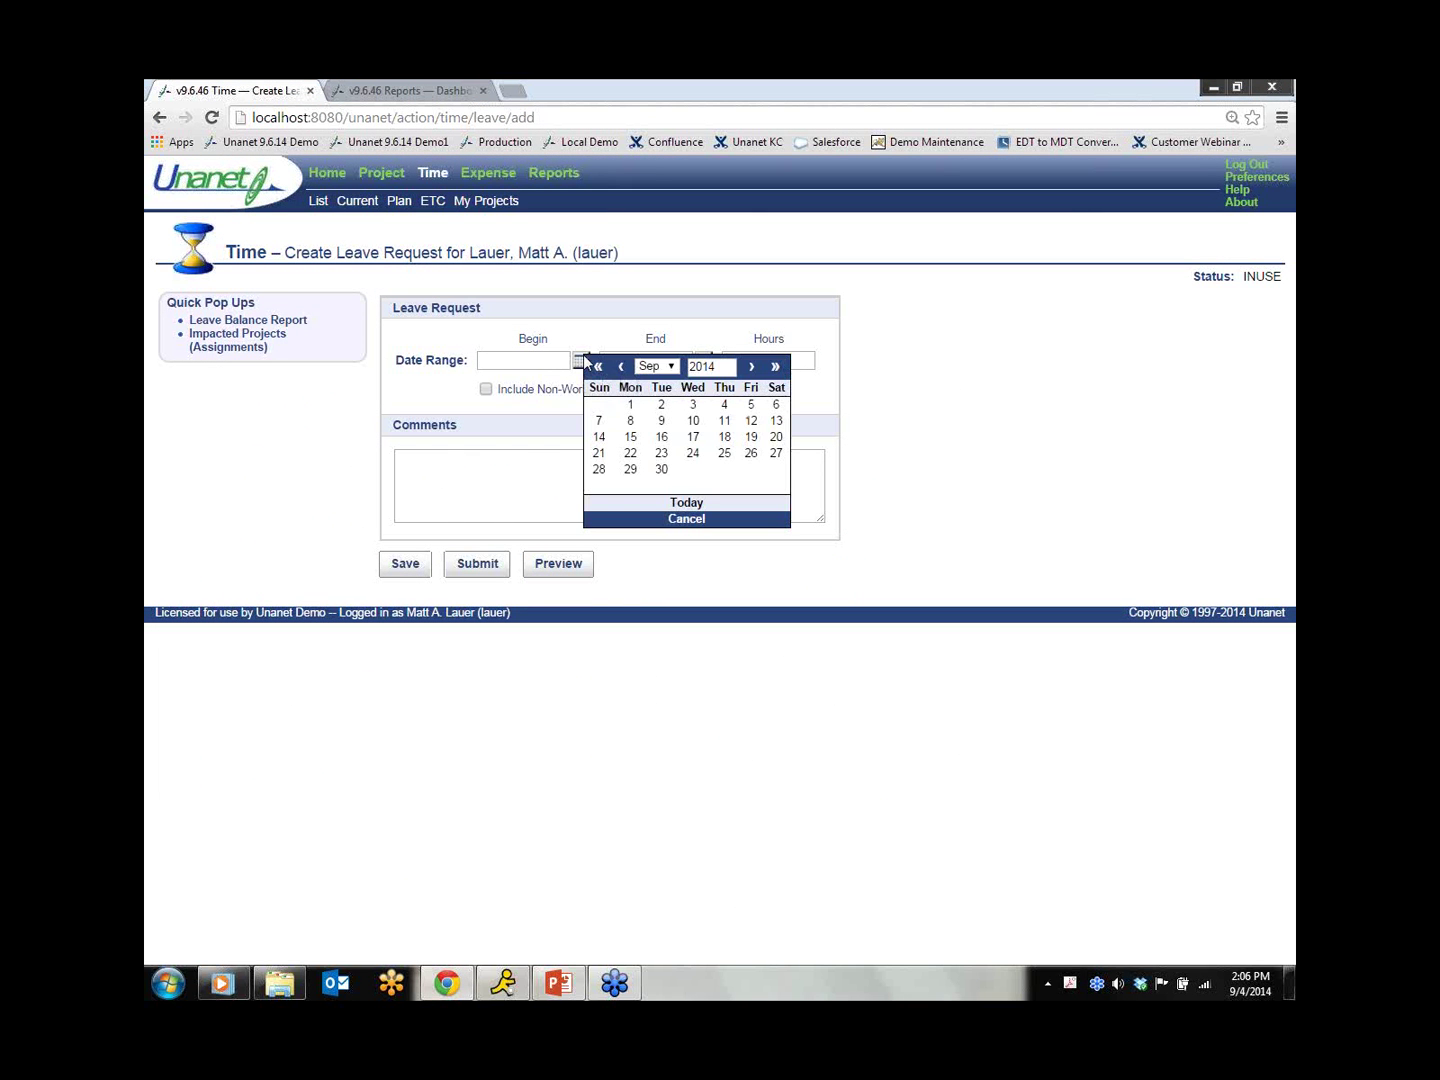
click(749, 410)
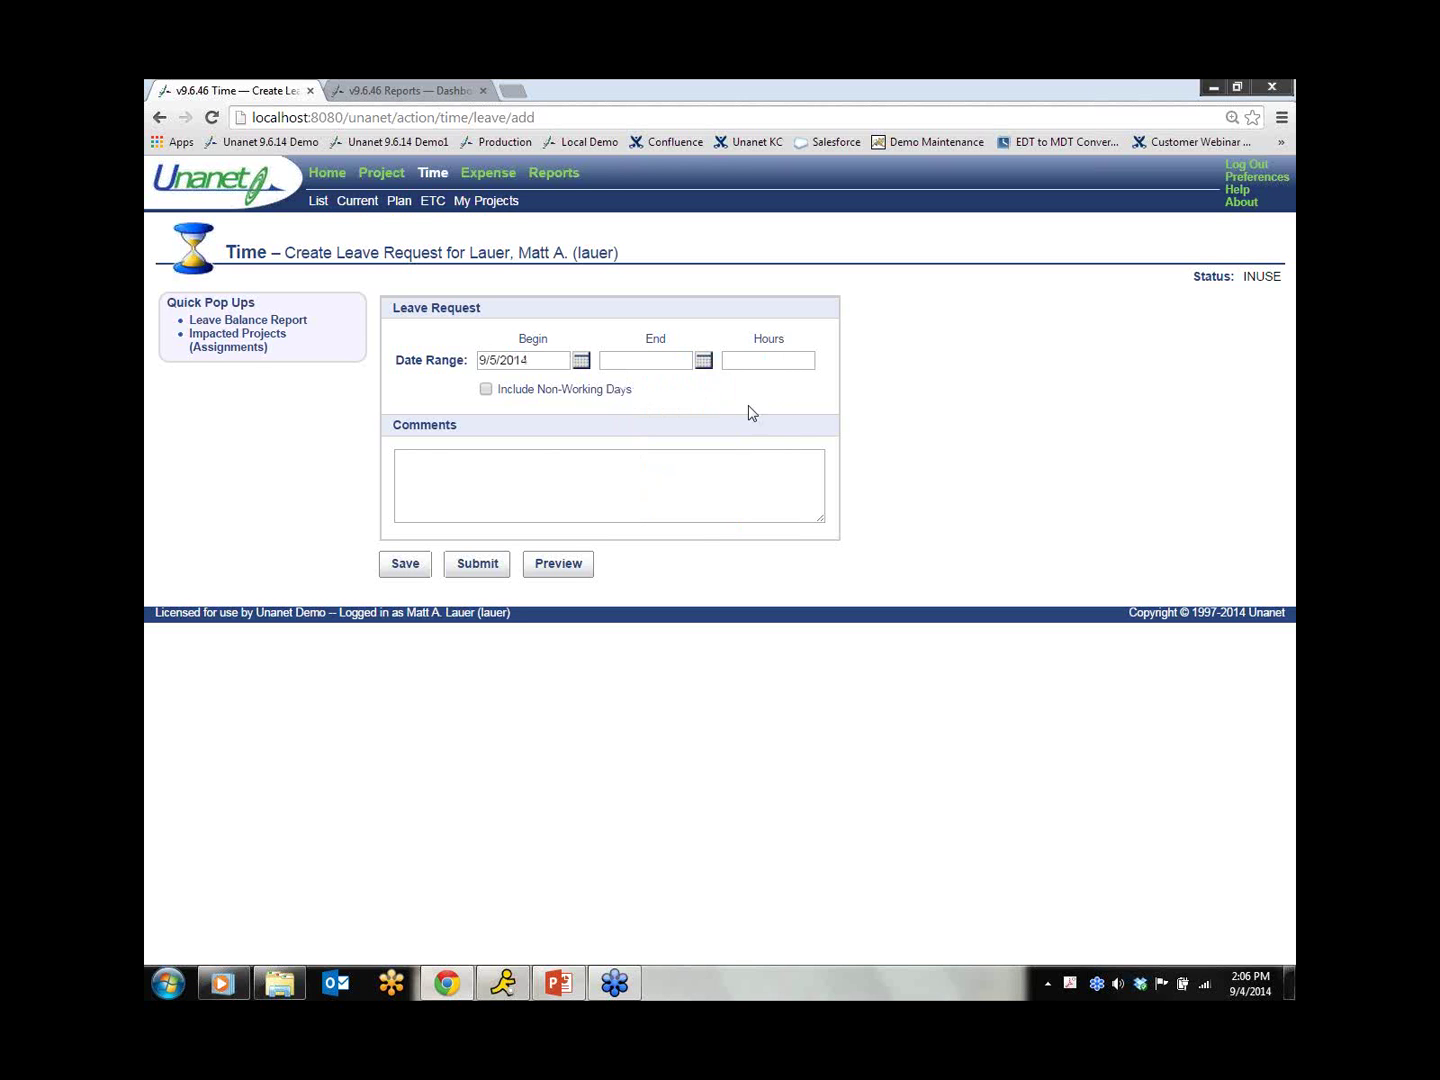
click(704, 361)
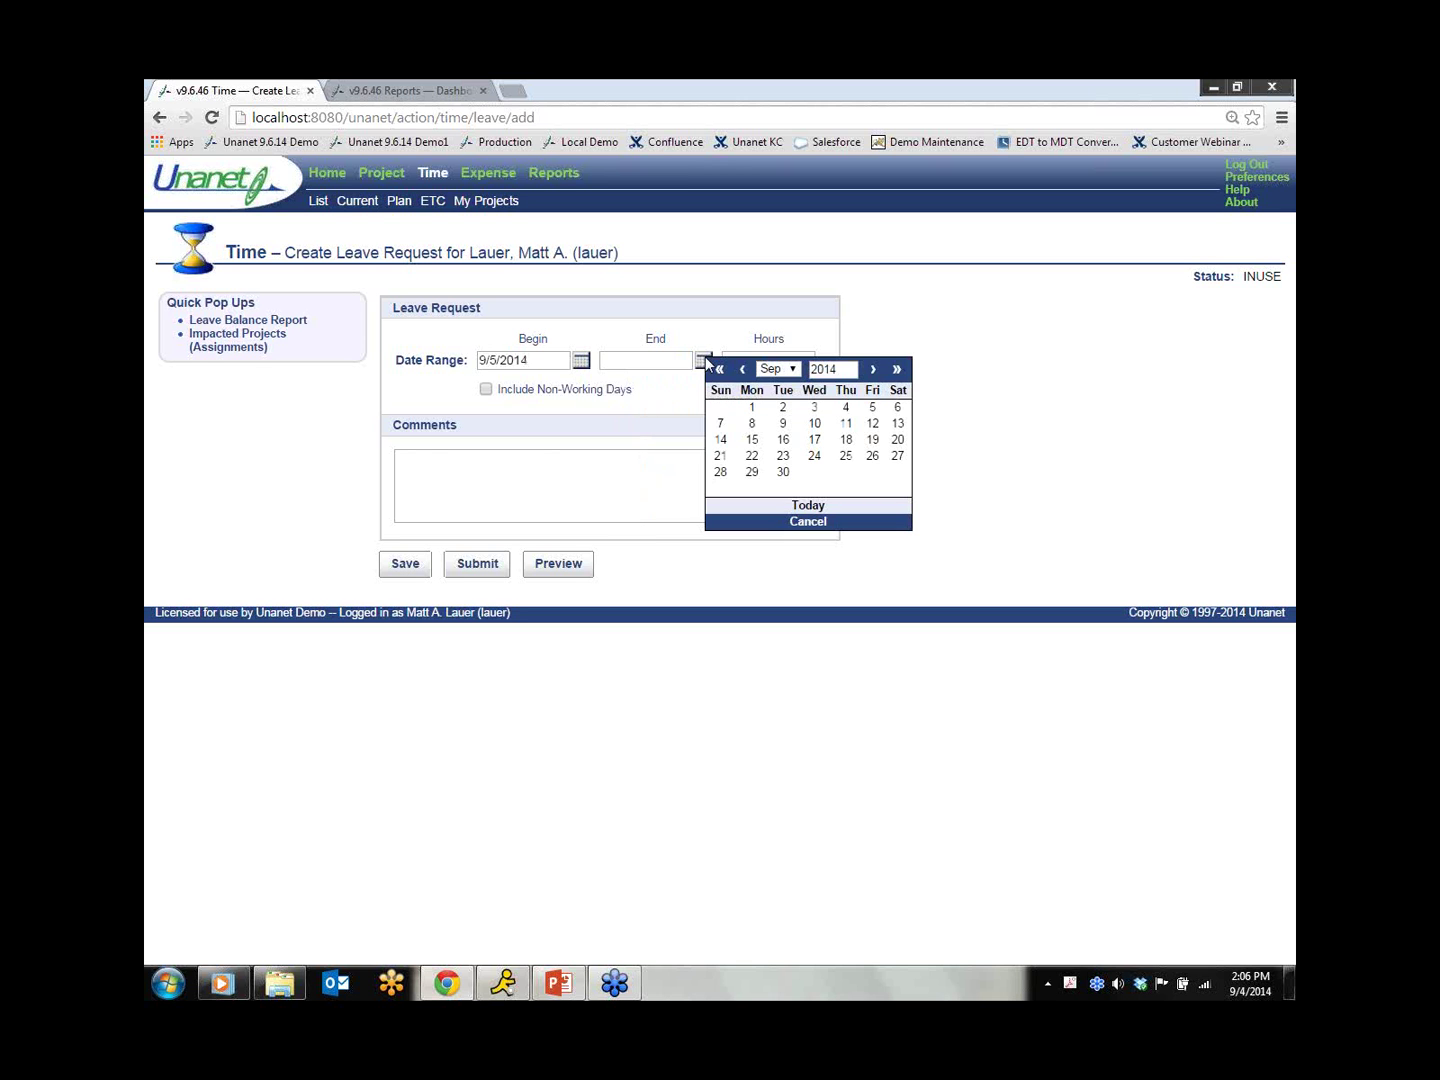
click(872, 408)
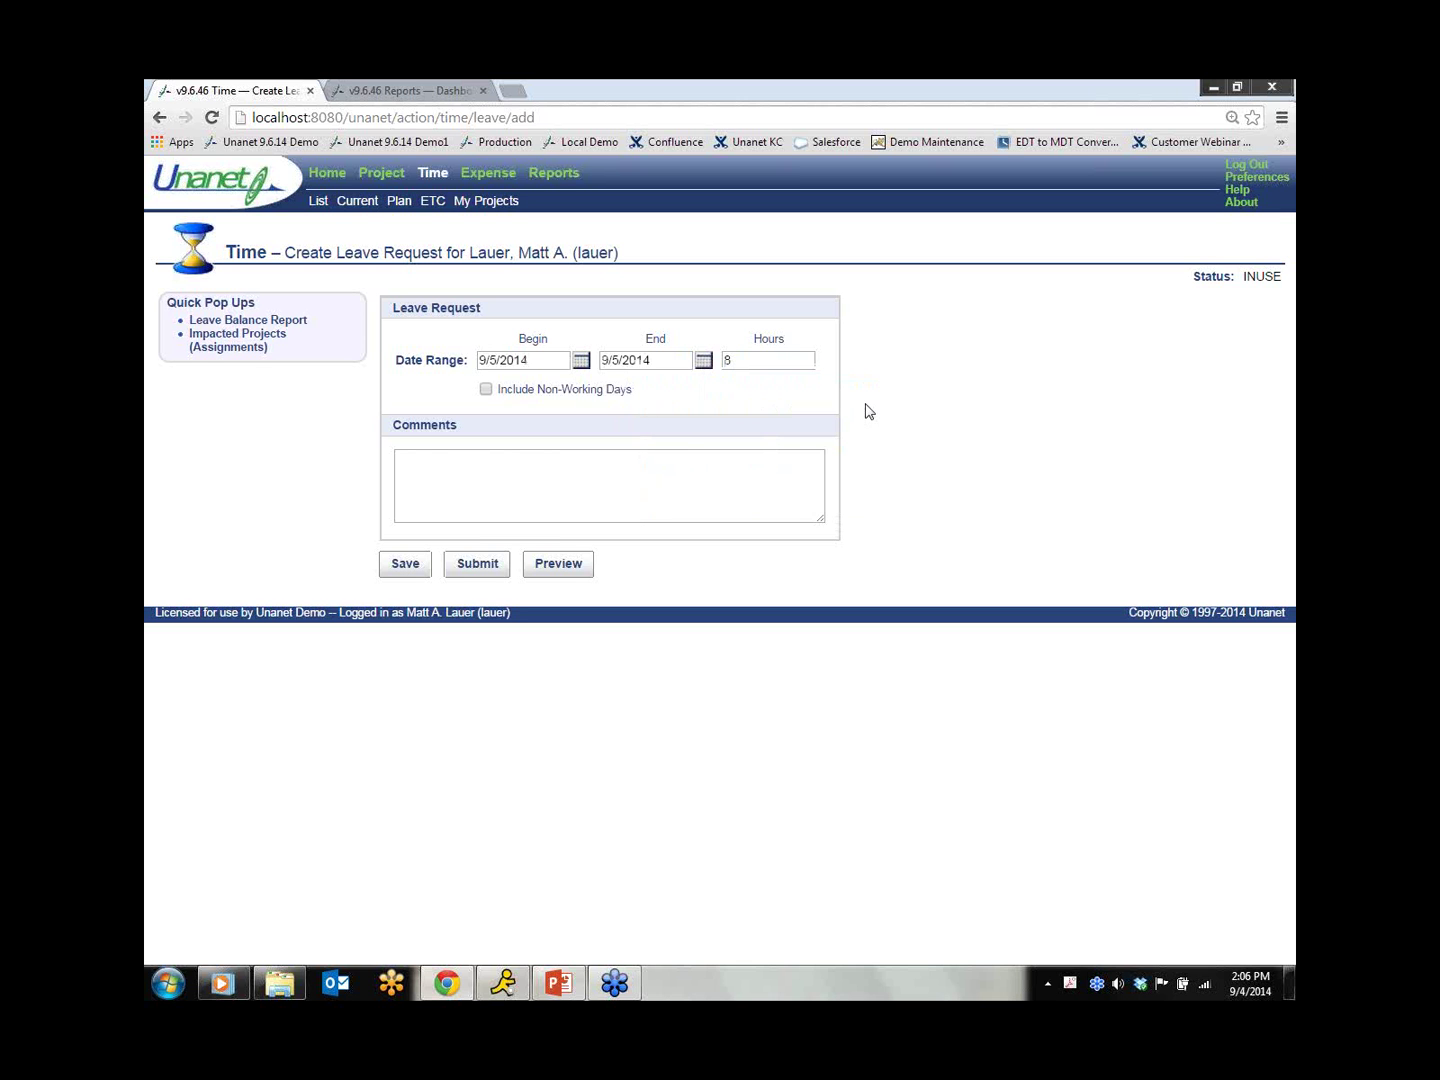
click(492, 458)
text(Req)
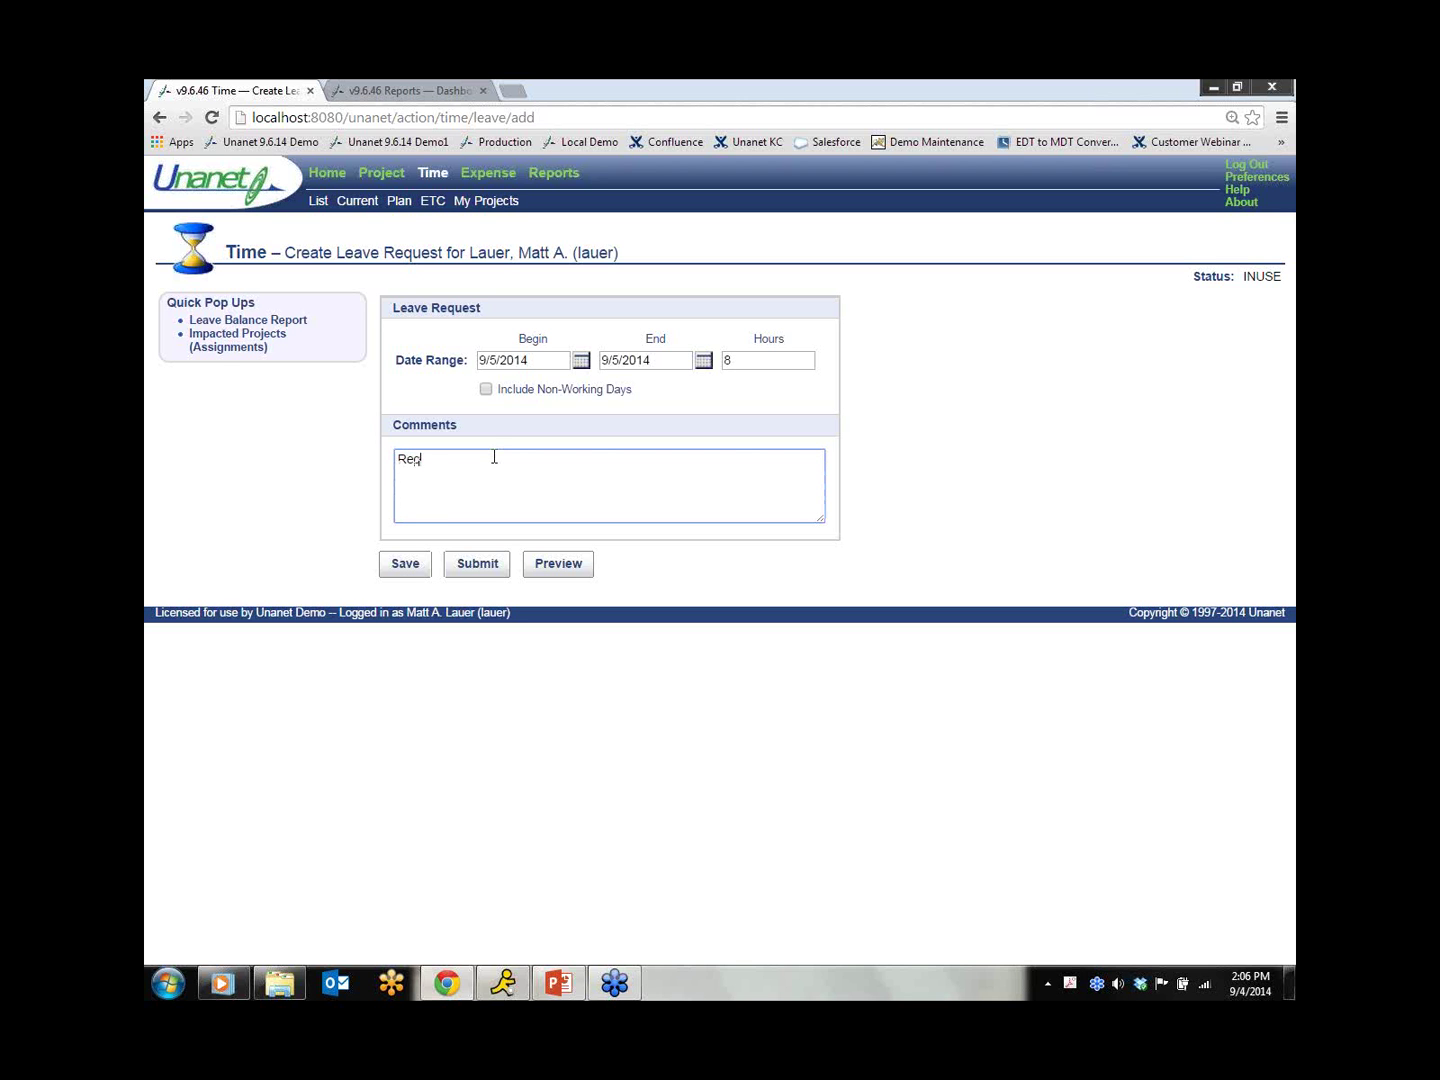
text(uesting leave)
click(460, 573)
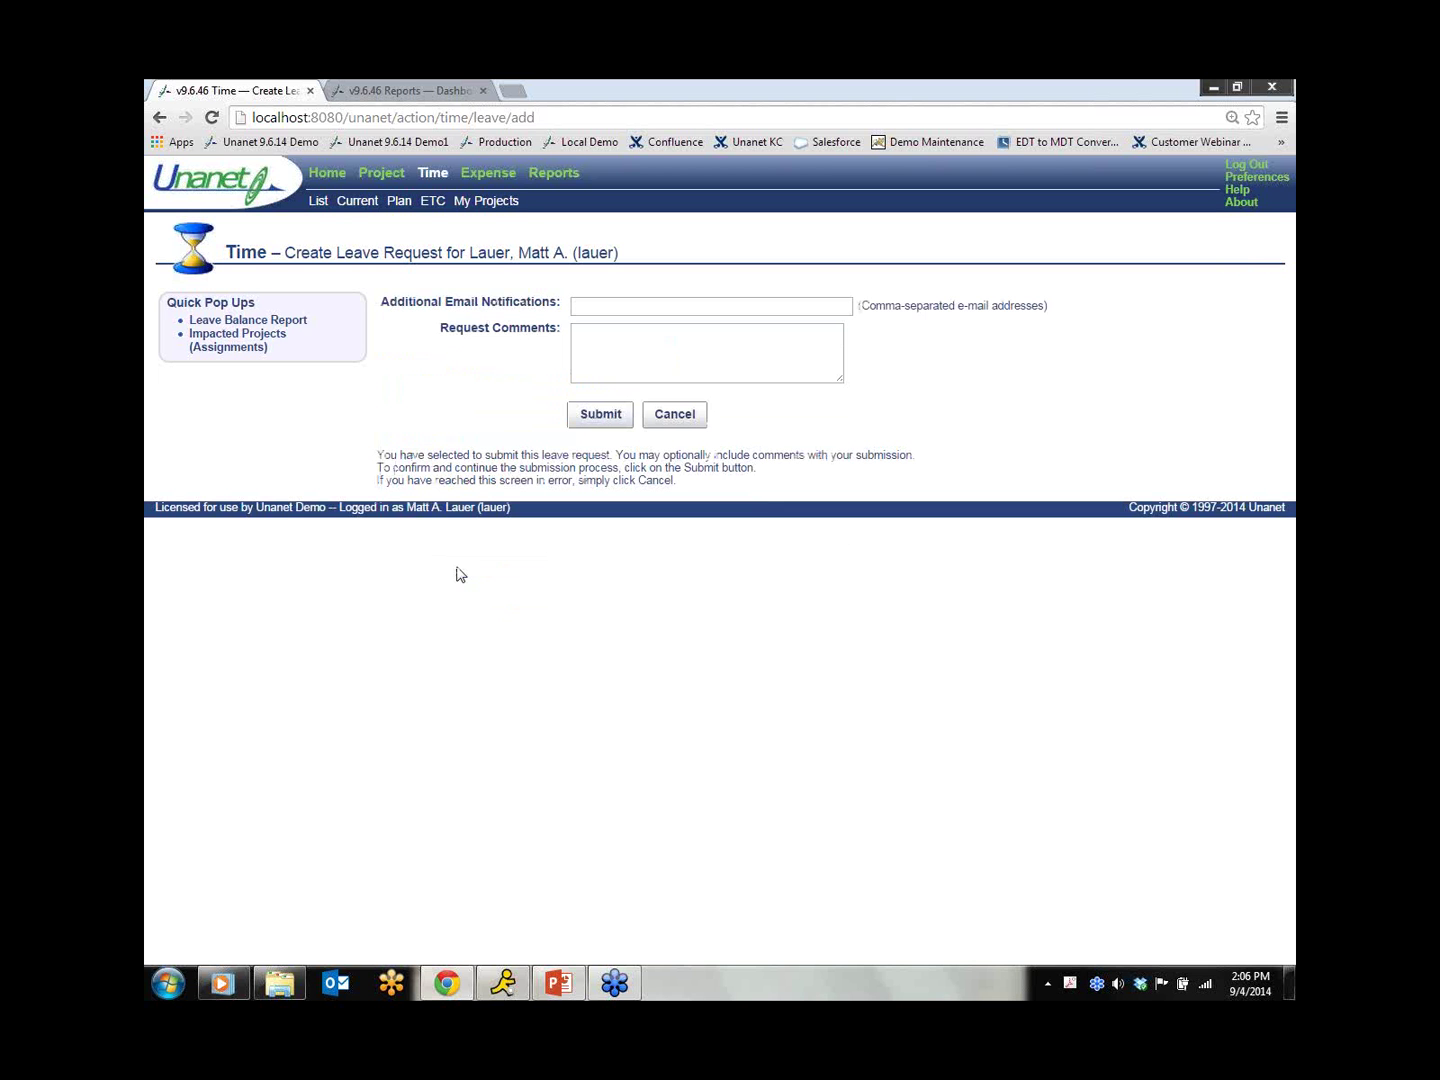
Step: Add the request comment 'Sorry for the late notice!' and confirm the submission
click(601, 335)
text(Sorry for the l)
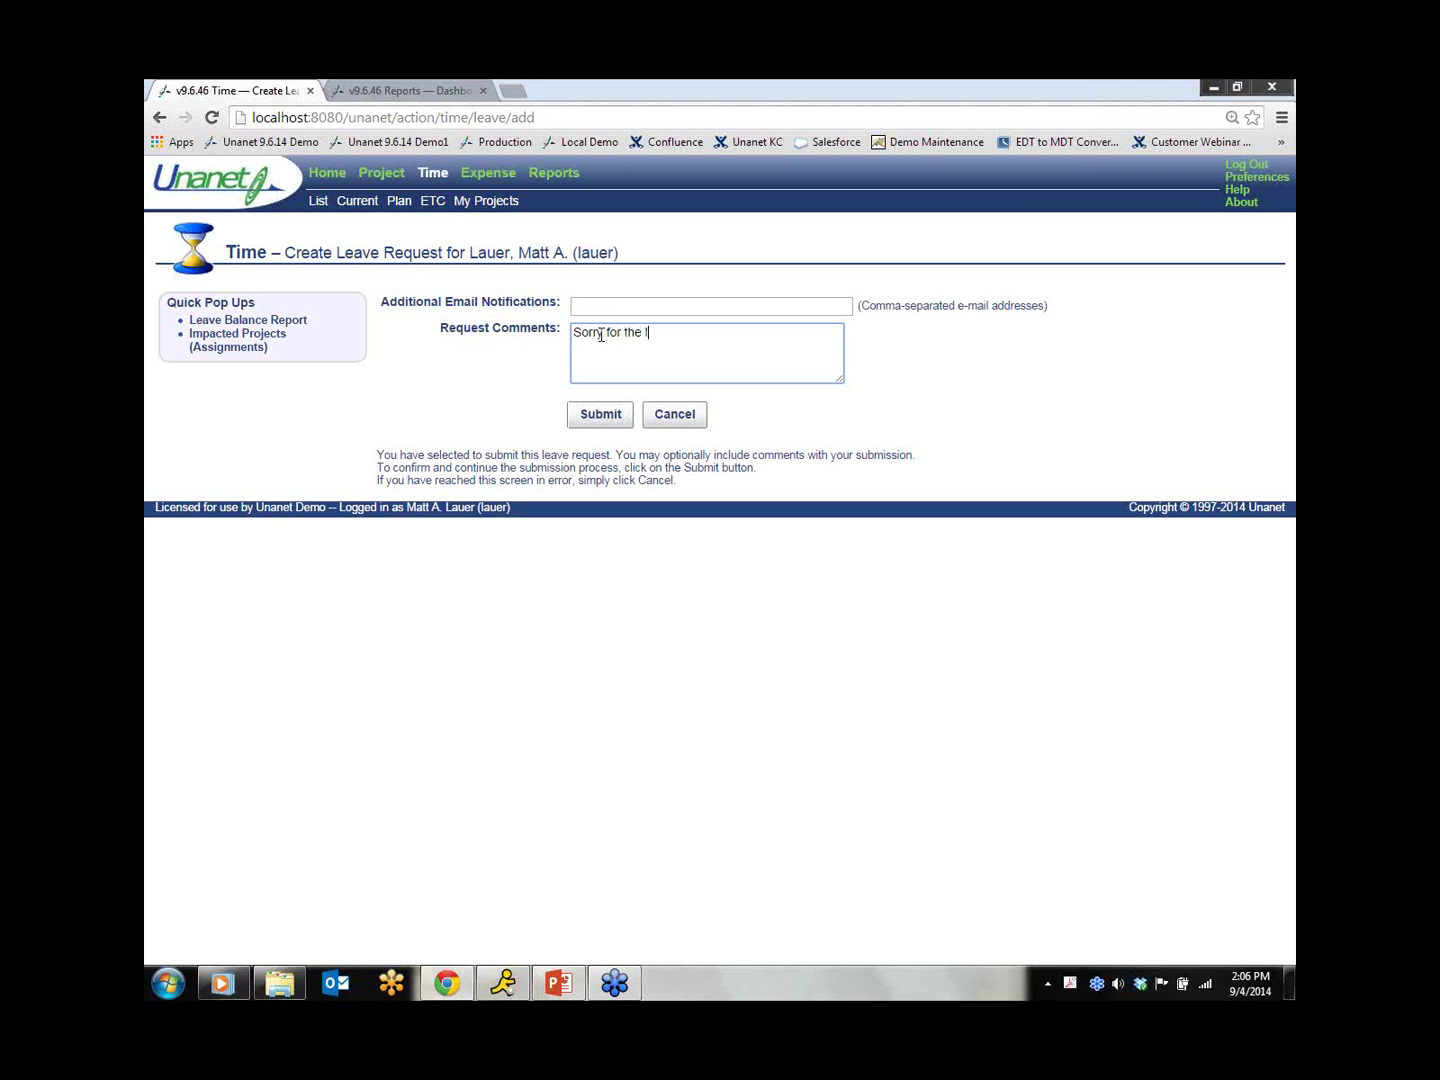
text(ate notice!)
click(583, 420)
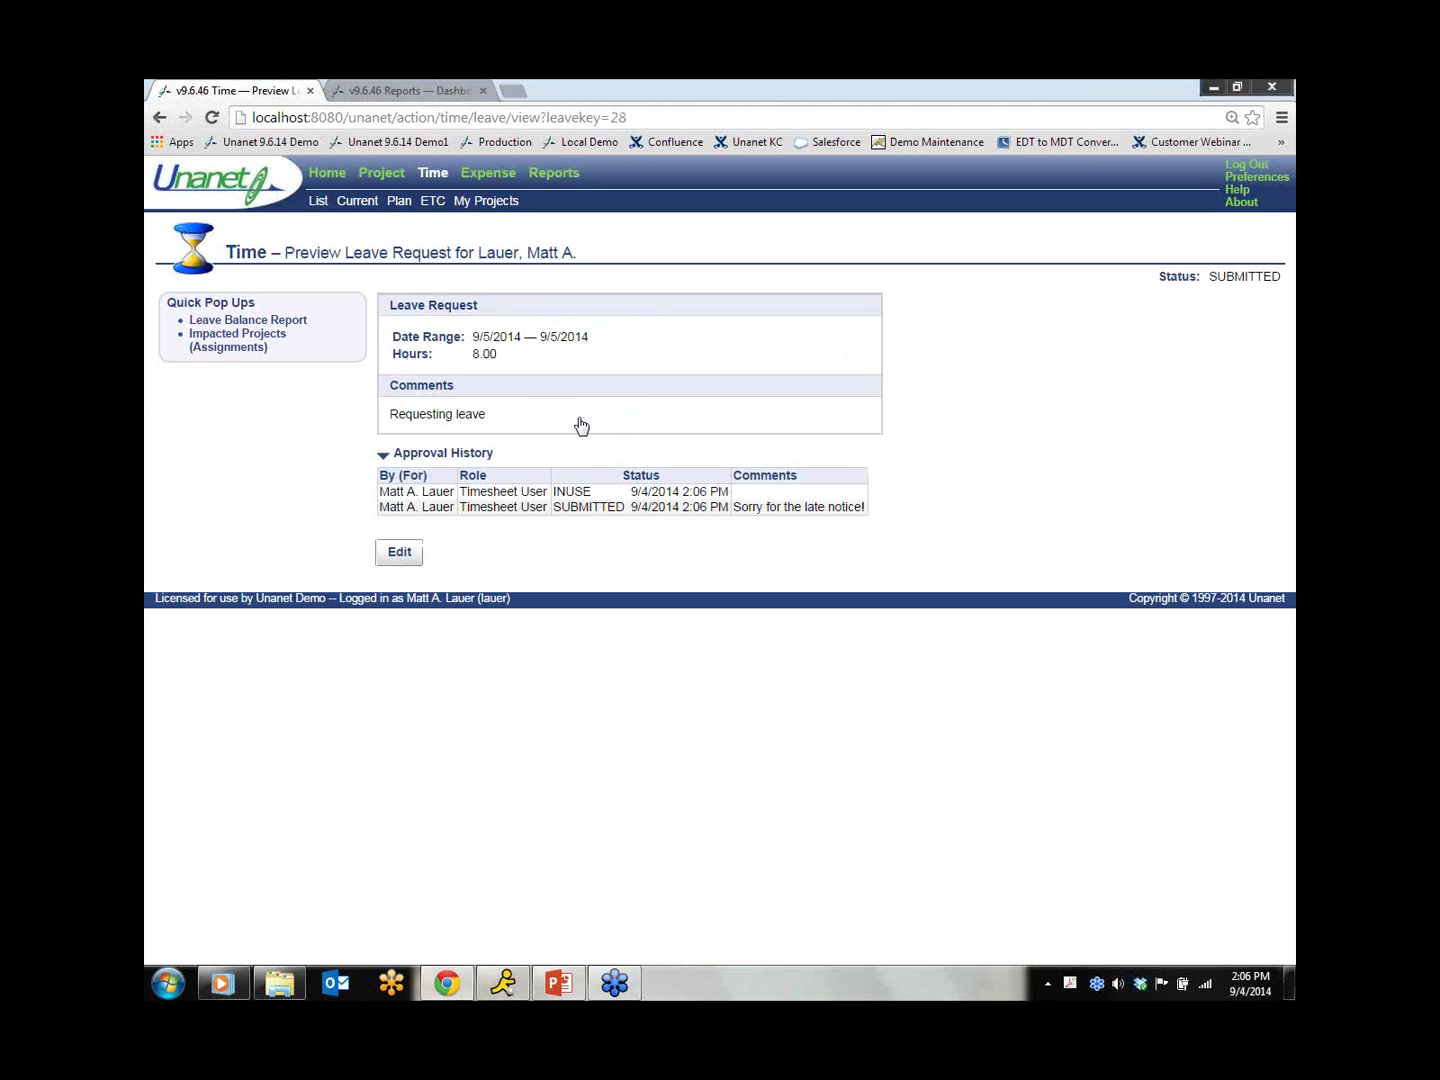
Step: Go to the dashboard to see the 9/5/2014 8-hour request listed as SUBMITTED
click(330, 174)
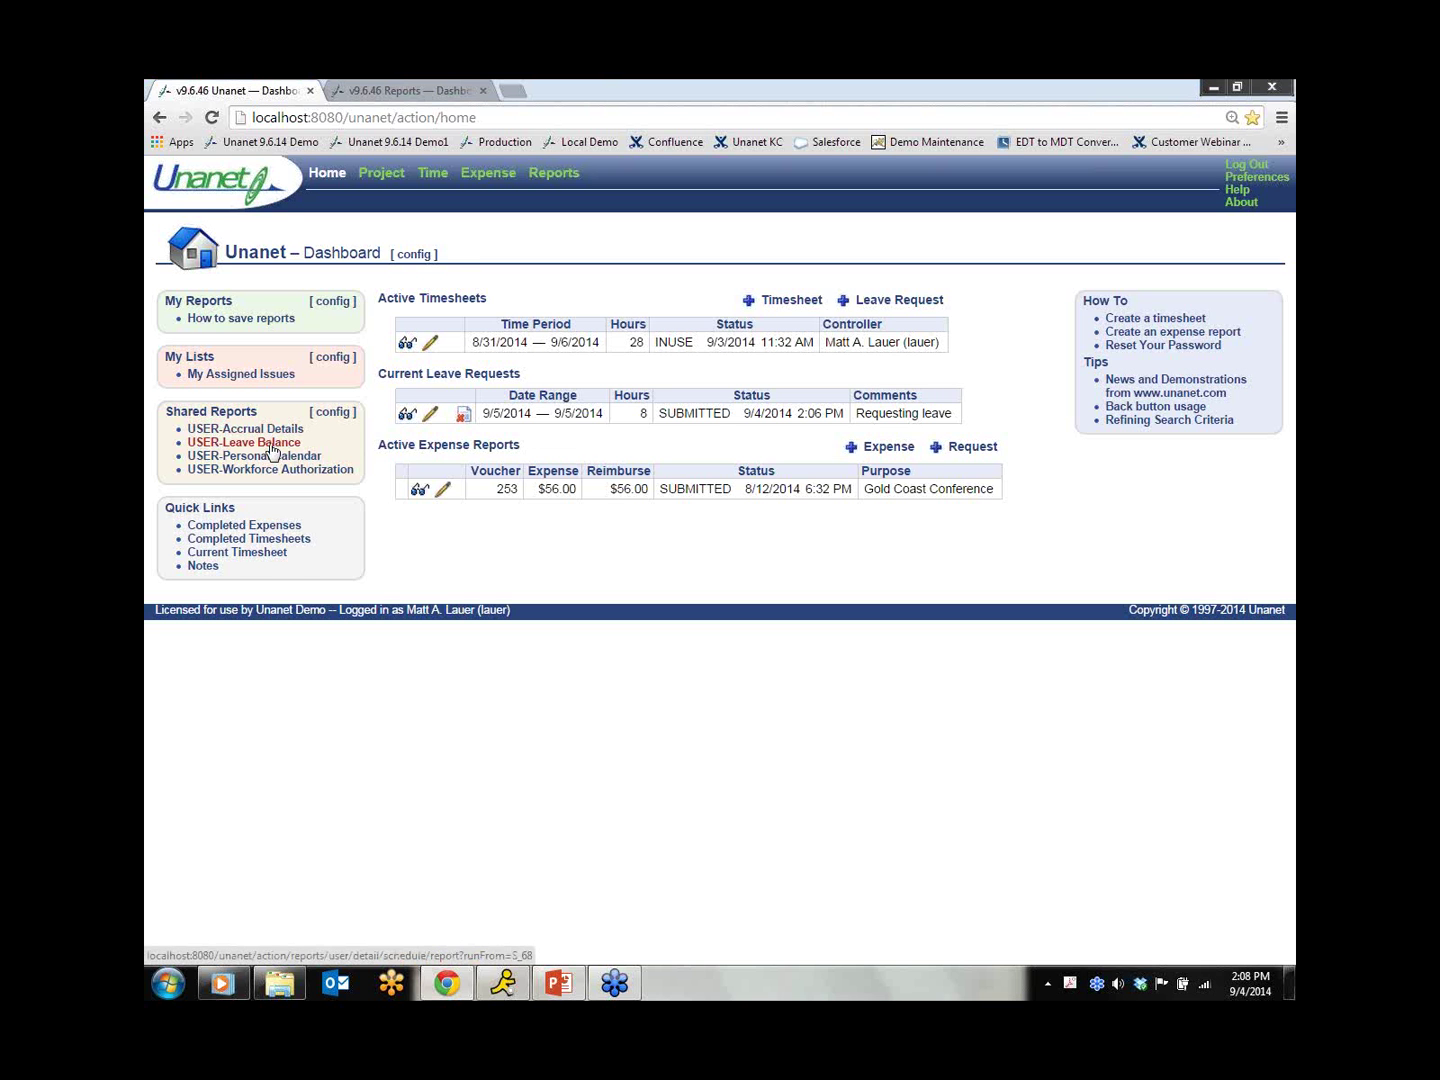
Step: Review the USER-Leave Balance report showing 49.15 of 121.15 vacation hours left, then return home
click(270, 443)
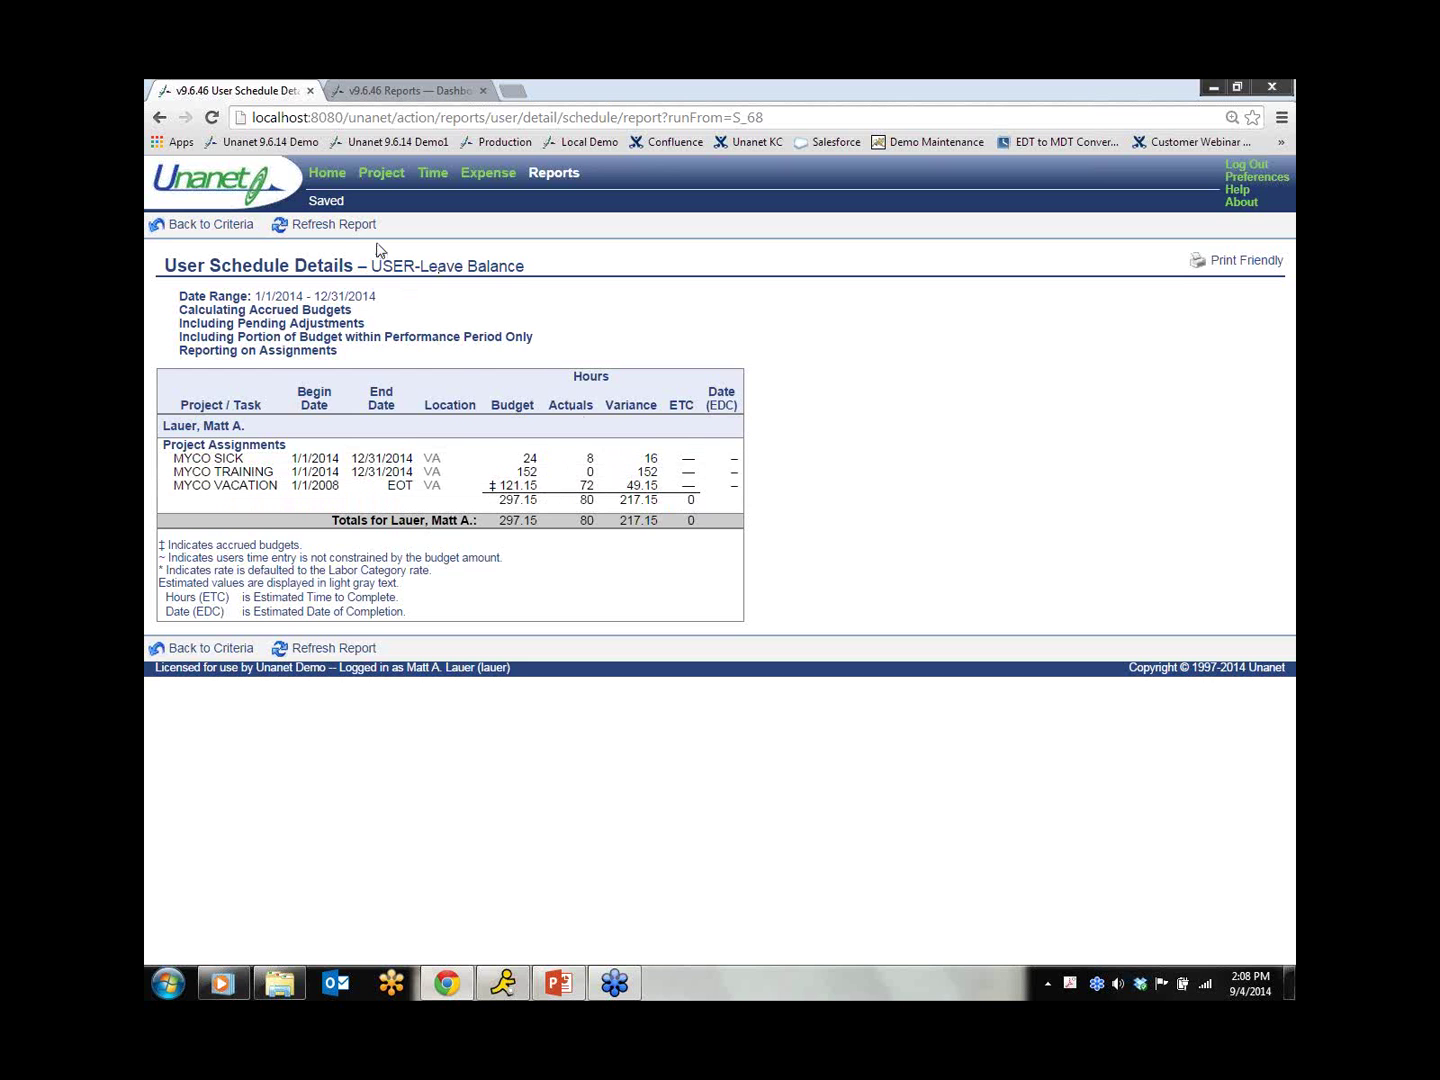
click(326, 178)
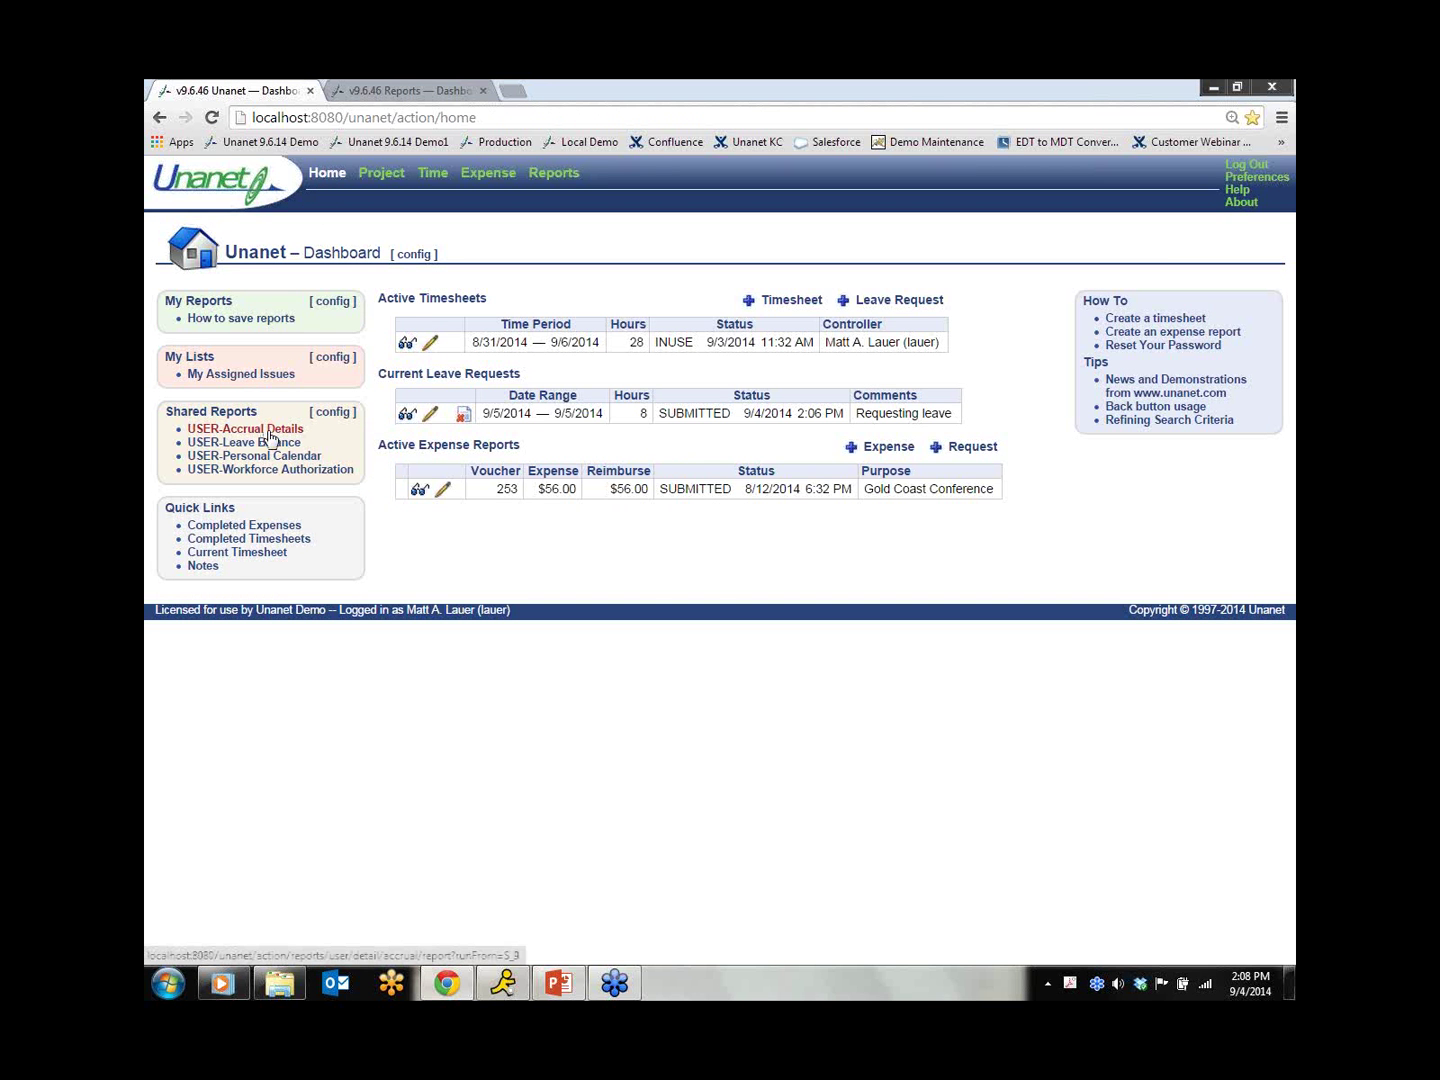
Step: Review USER-Accrual Details, highlighting the projected 56.08 vacation balance for 9/29/2014, then return home
click(270, 430)
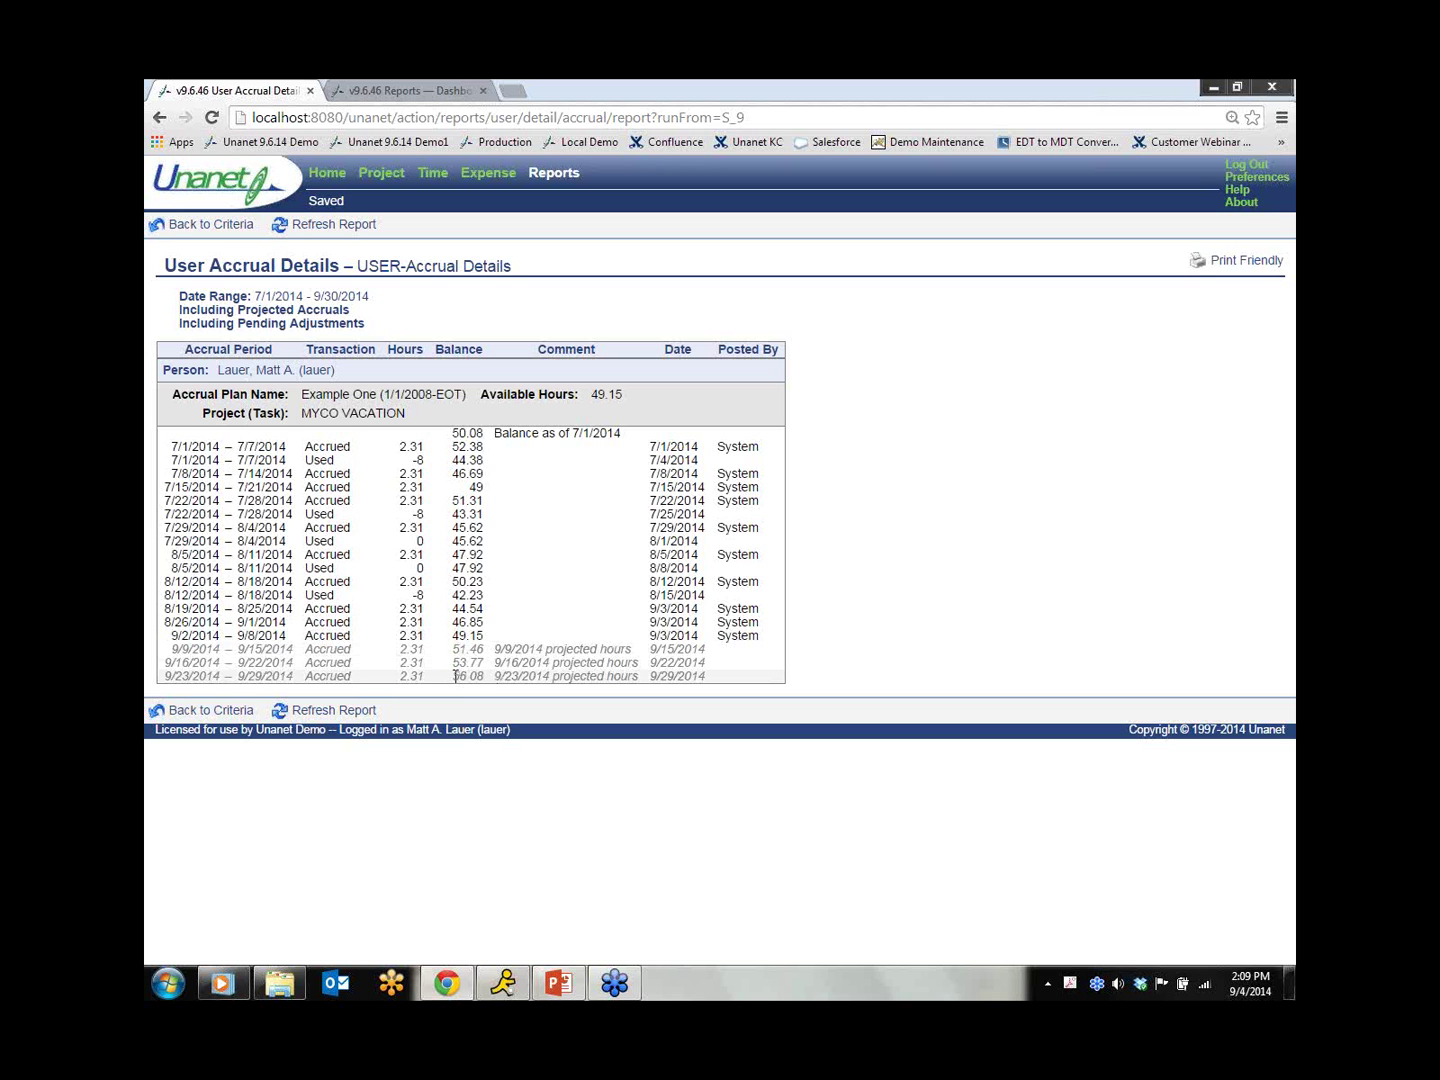
drag(455, 677, 487, 679)
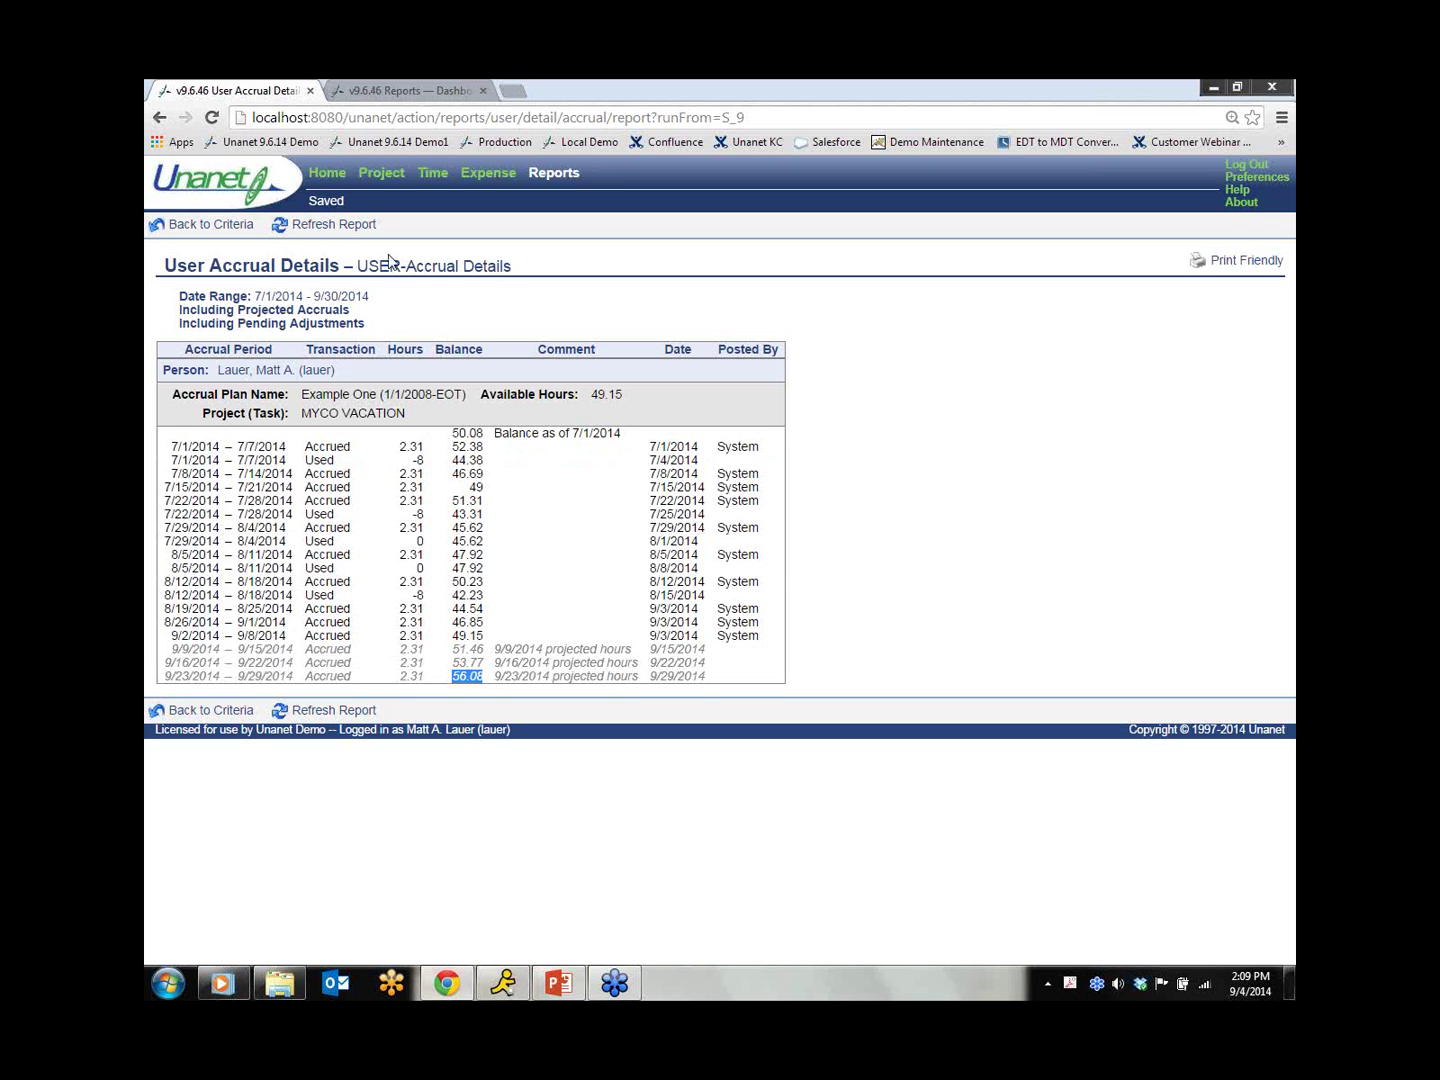
click(341, 178)
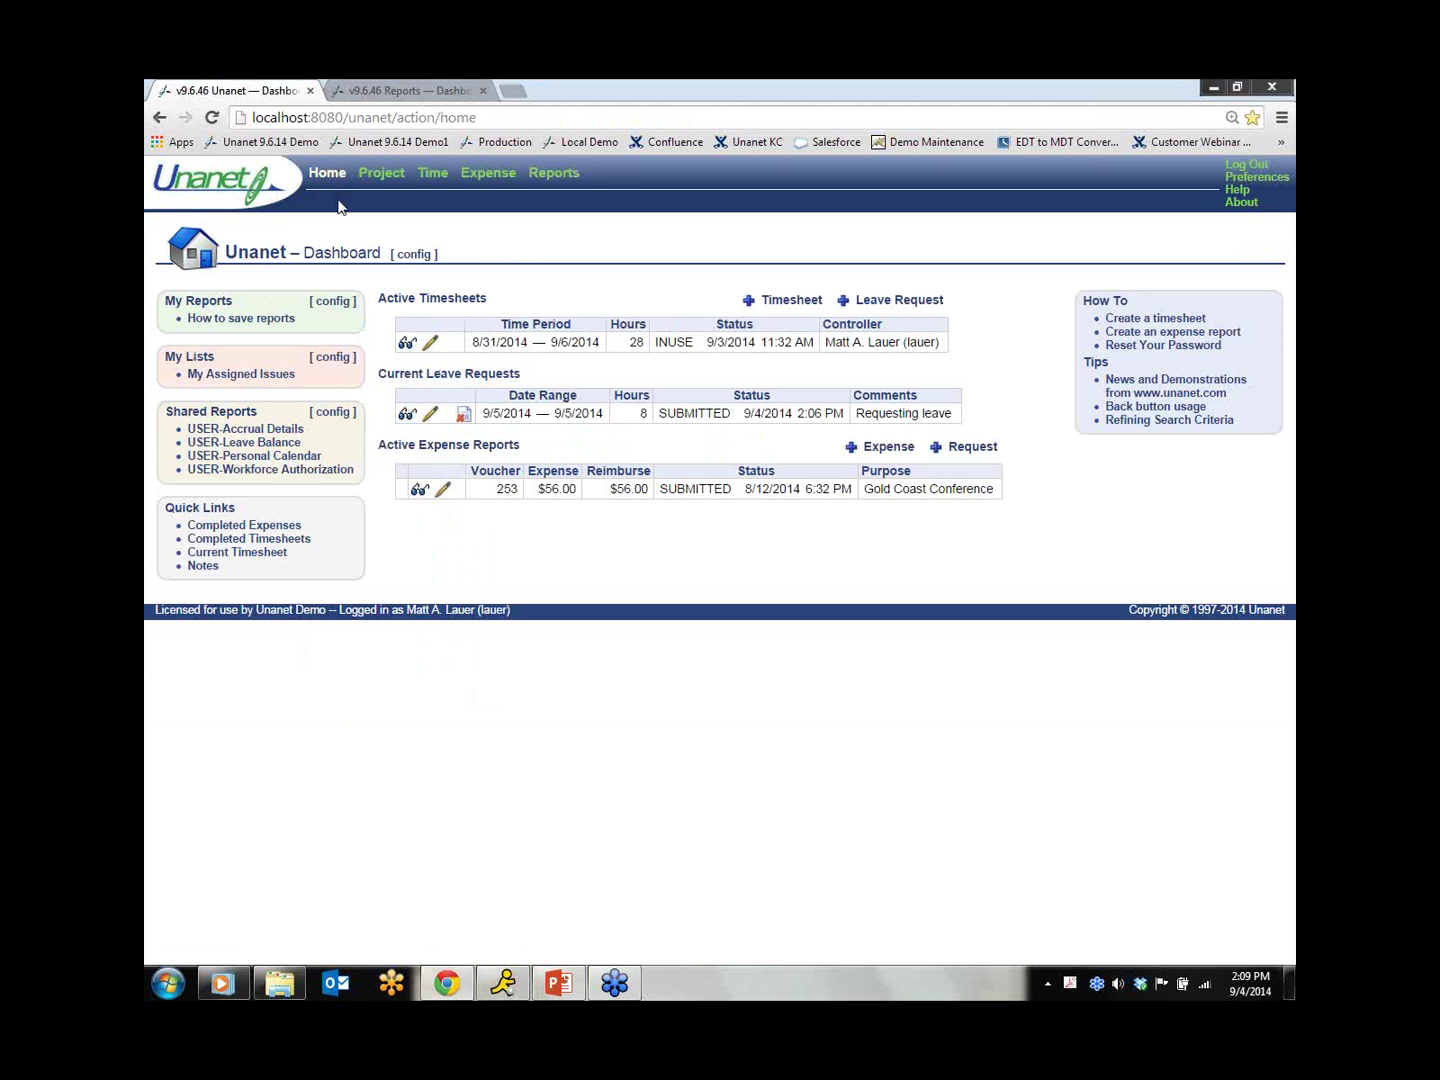
Step: Rerun USER-Personal Calendar with Month set to Calendar - Current Month to show September 2014
click(294, 459)
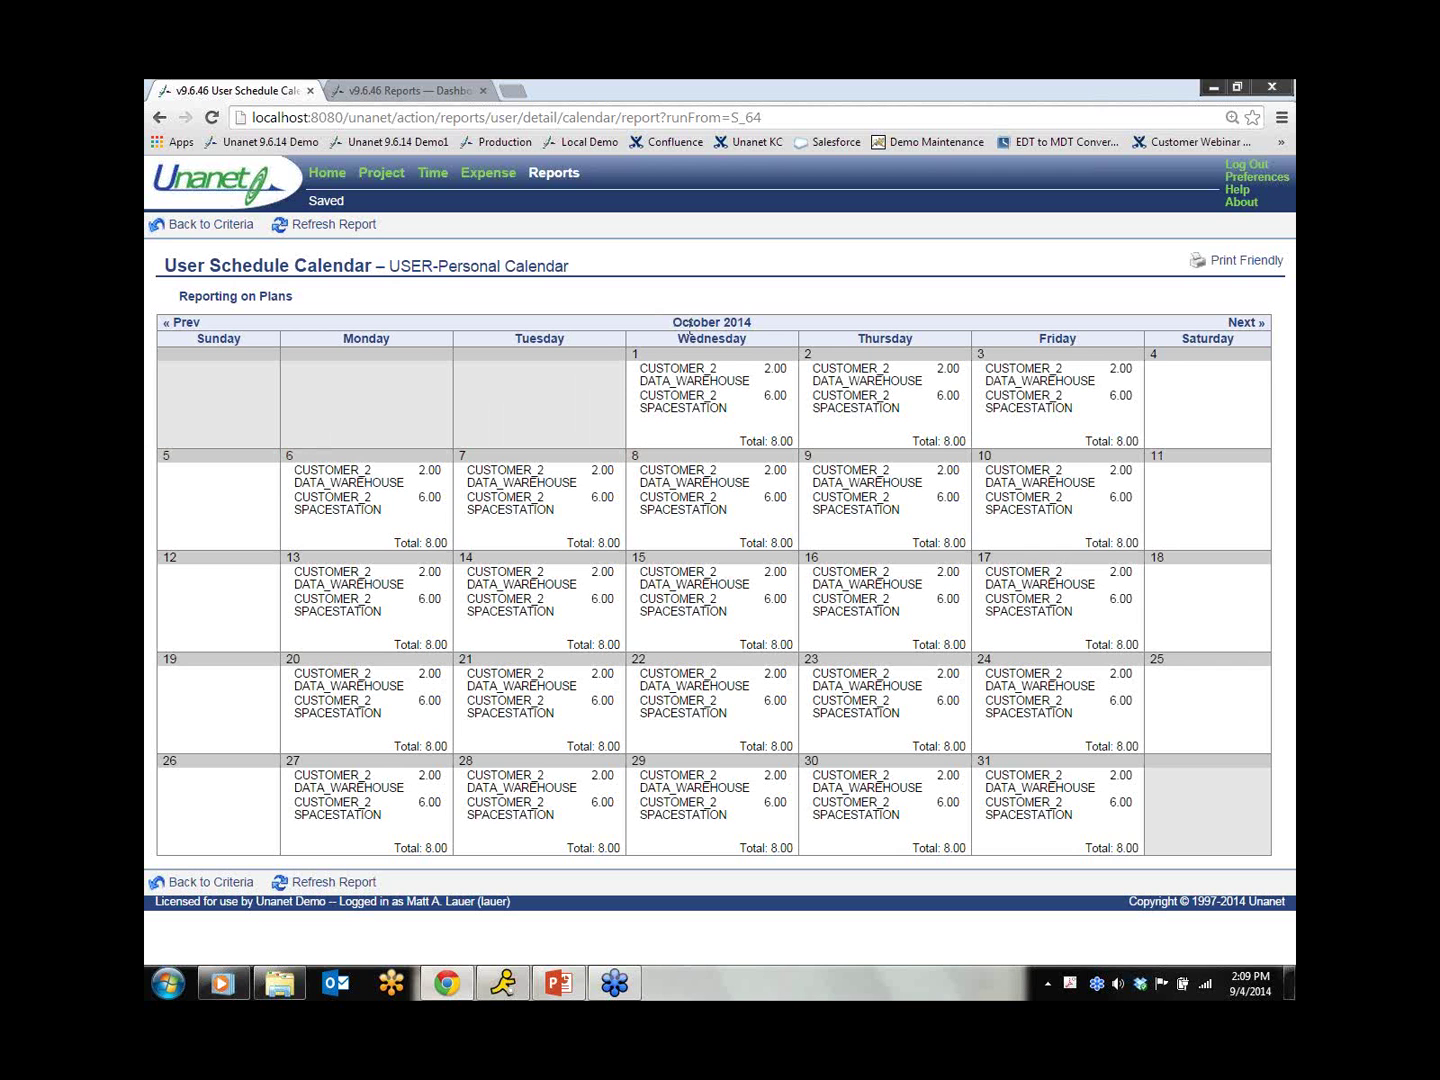
click(240, 226)
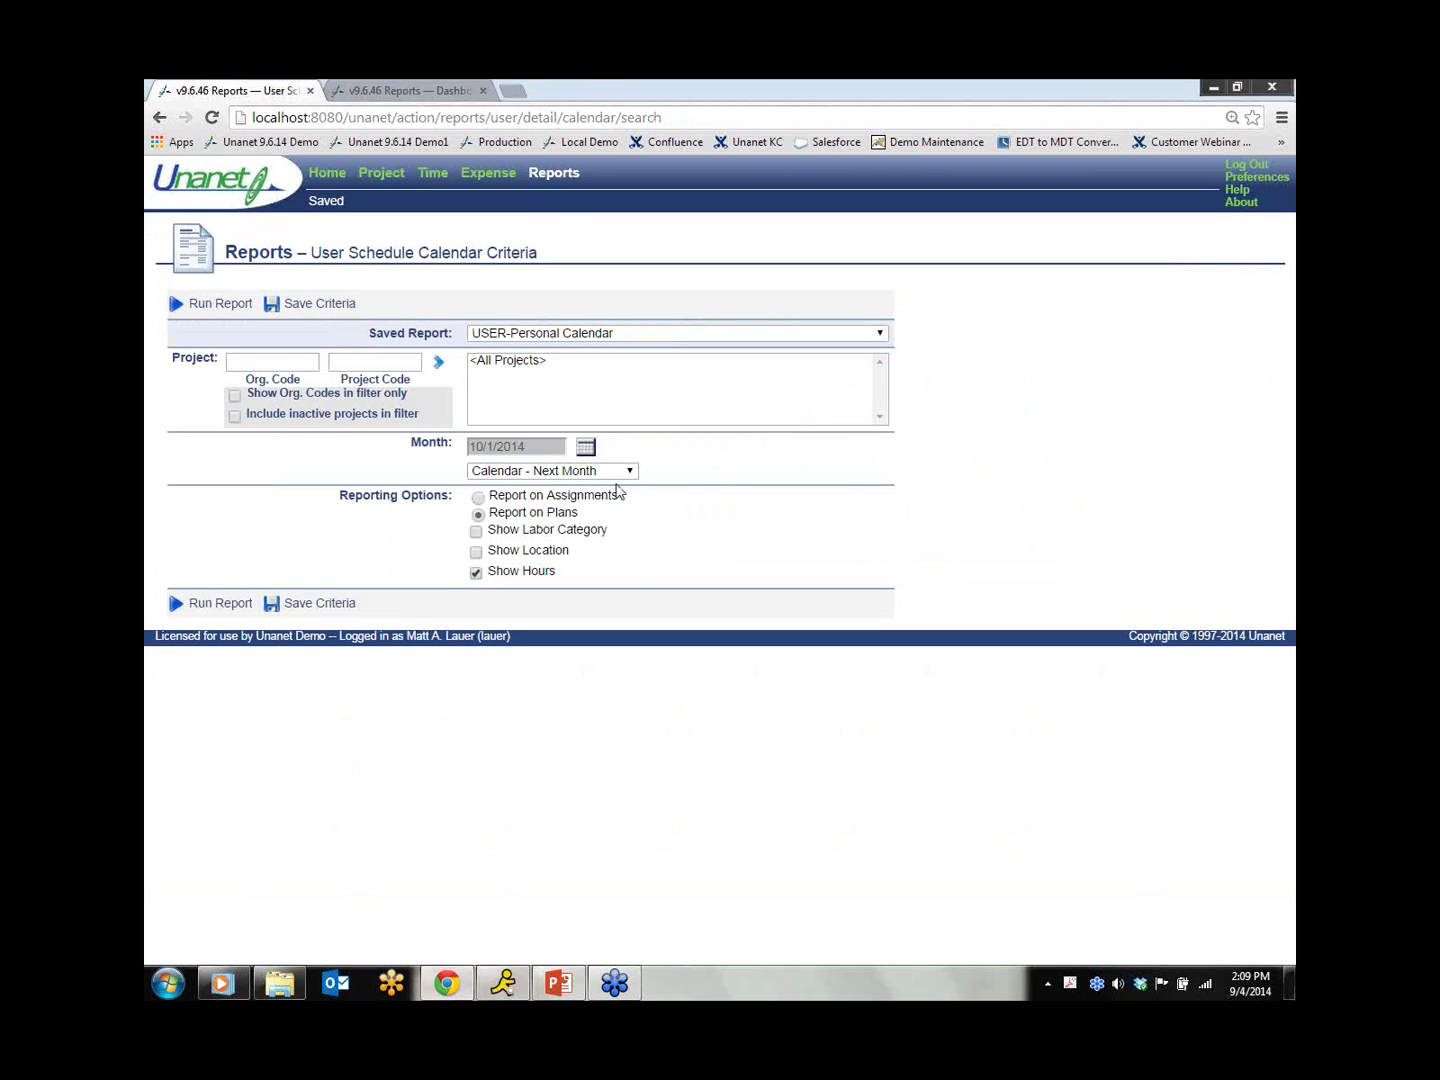
click(629, 470)
click(560, 499)
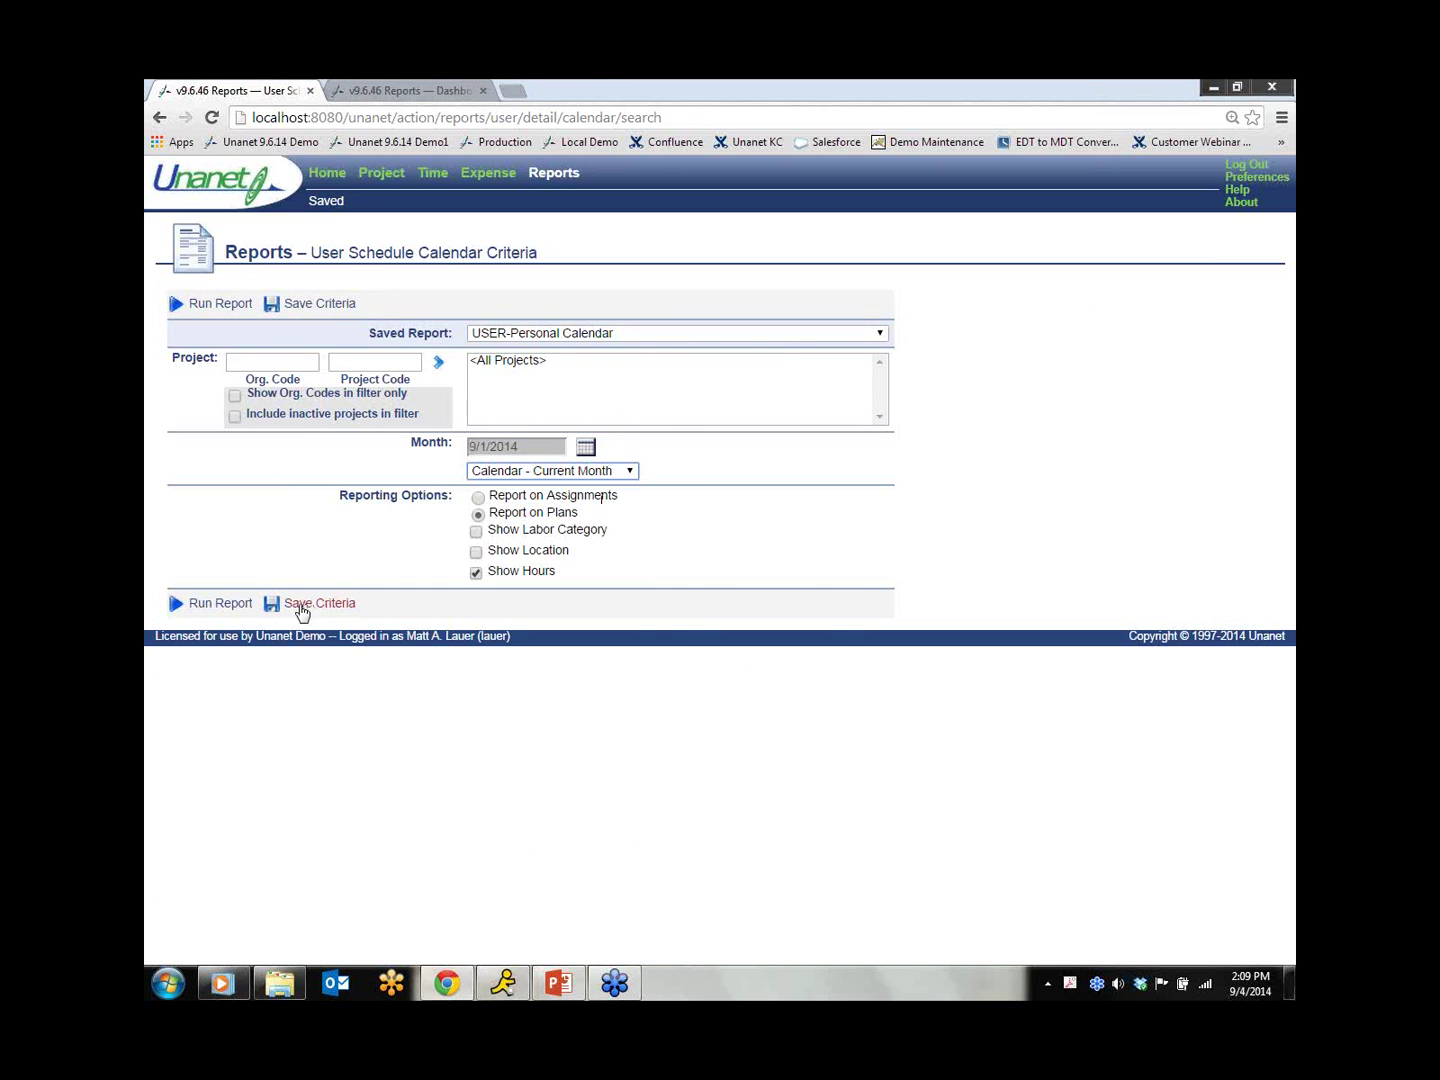
click(236, 605)
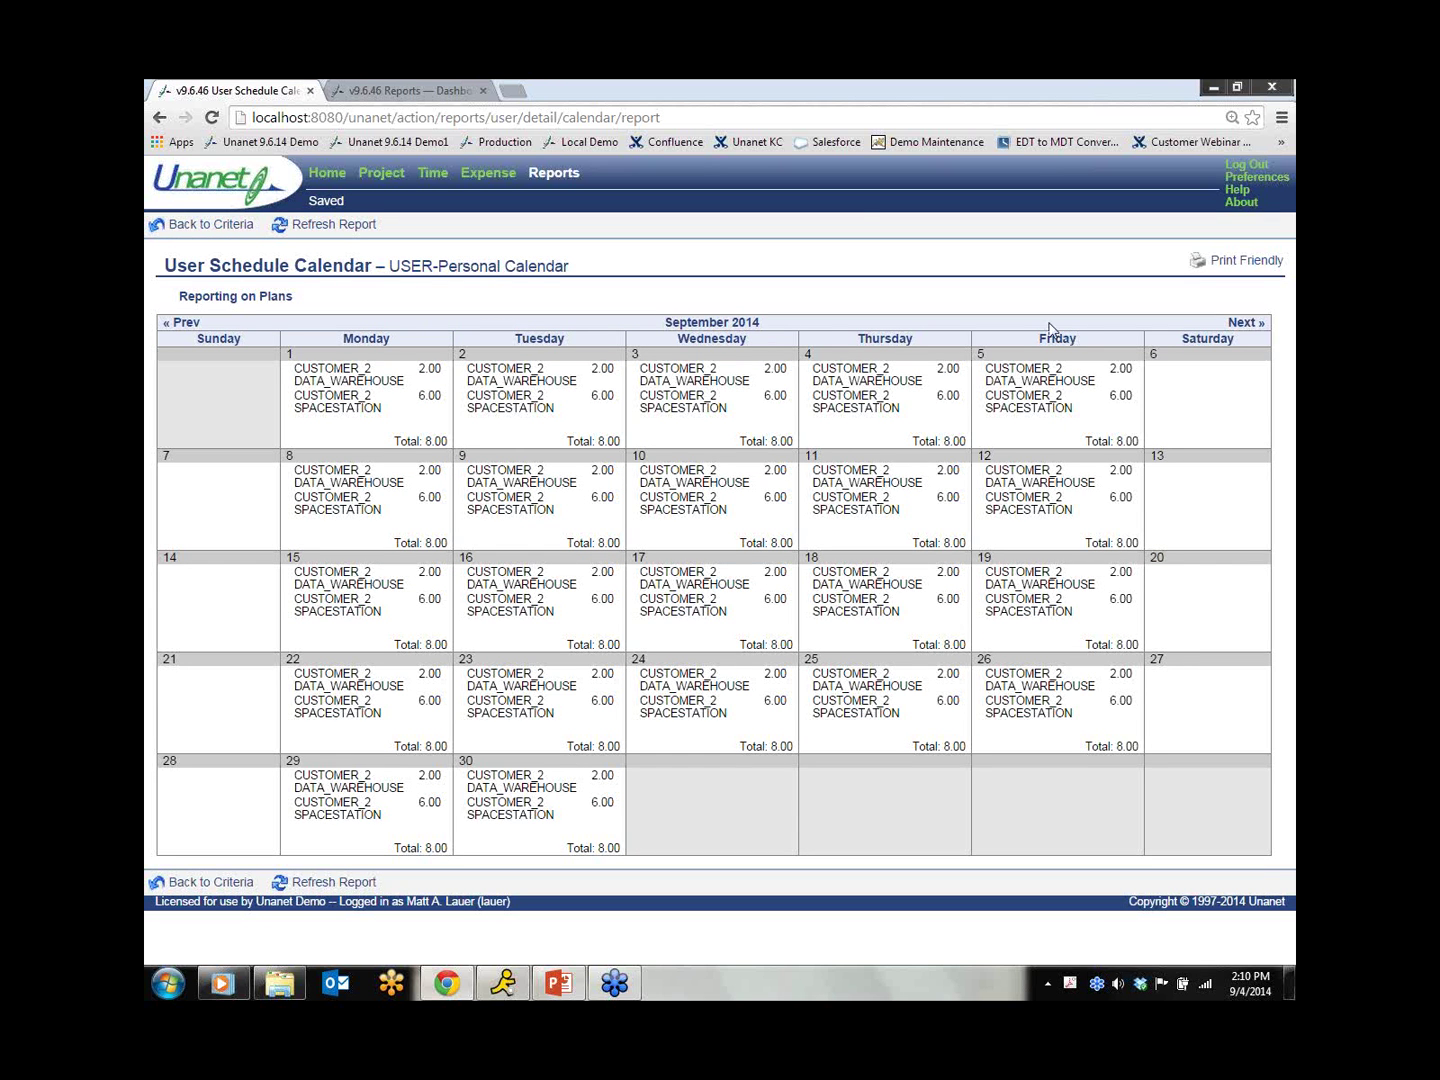
Step: Review the USER-Workforce Authorization assignment budgets, actuals and variances, then return to the dashboard
click(334, 174)
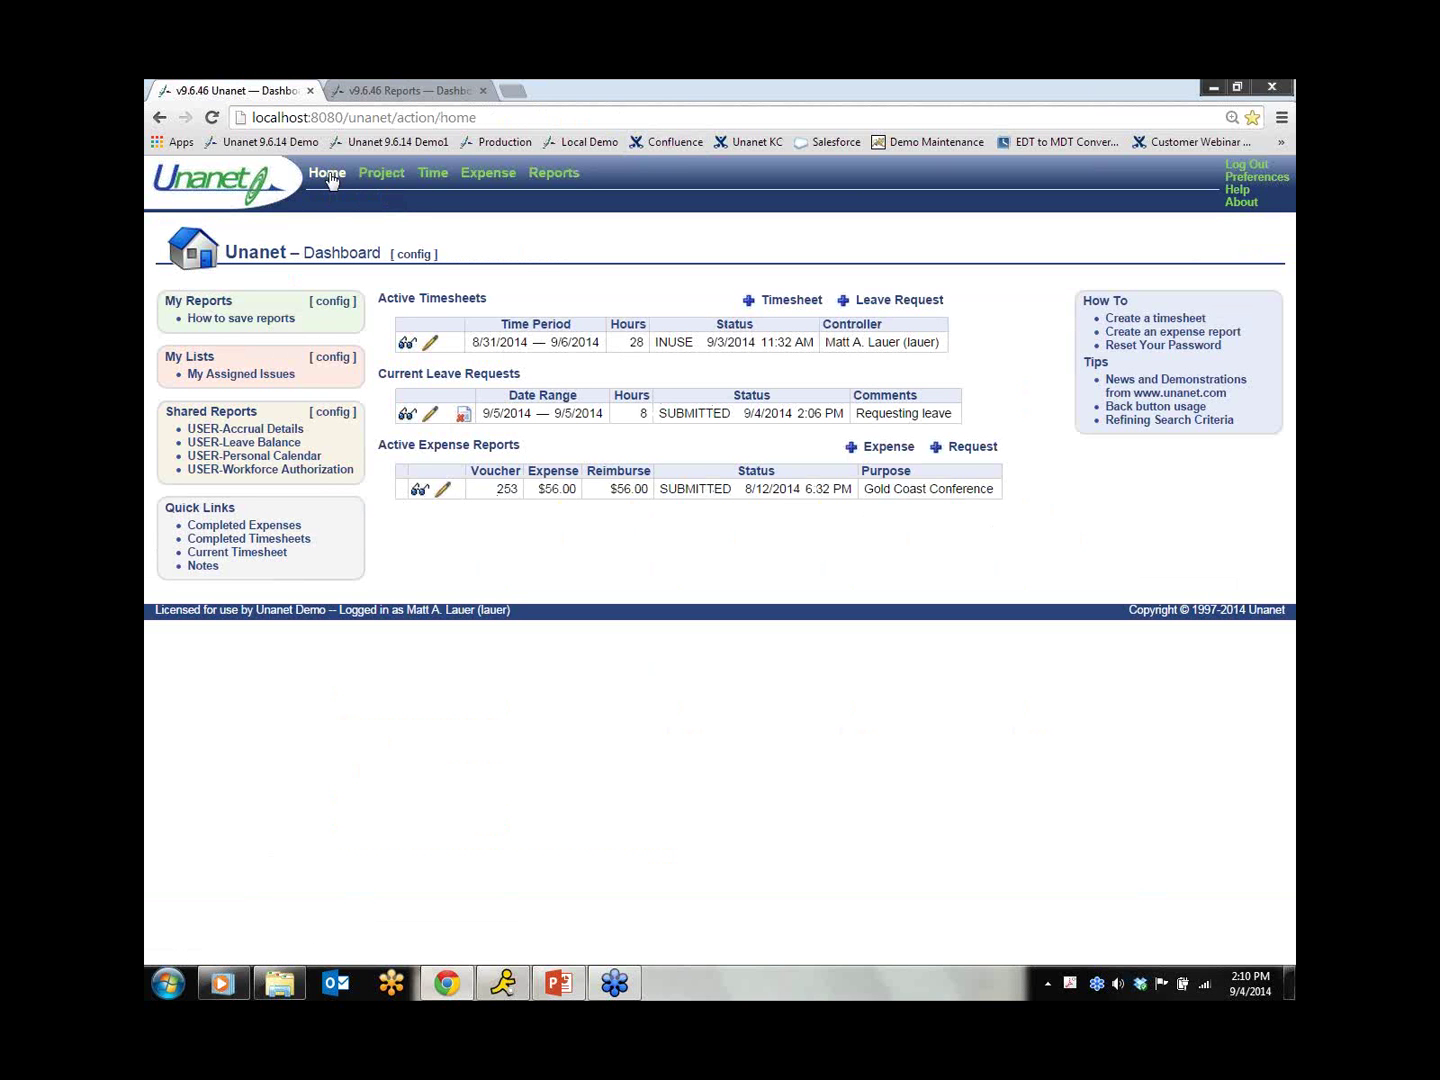
click(320, 470)
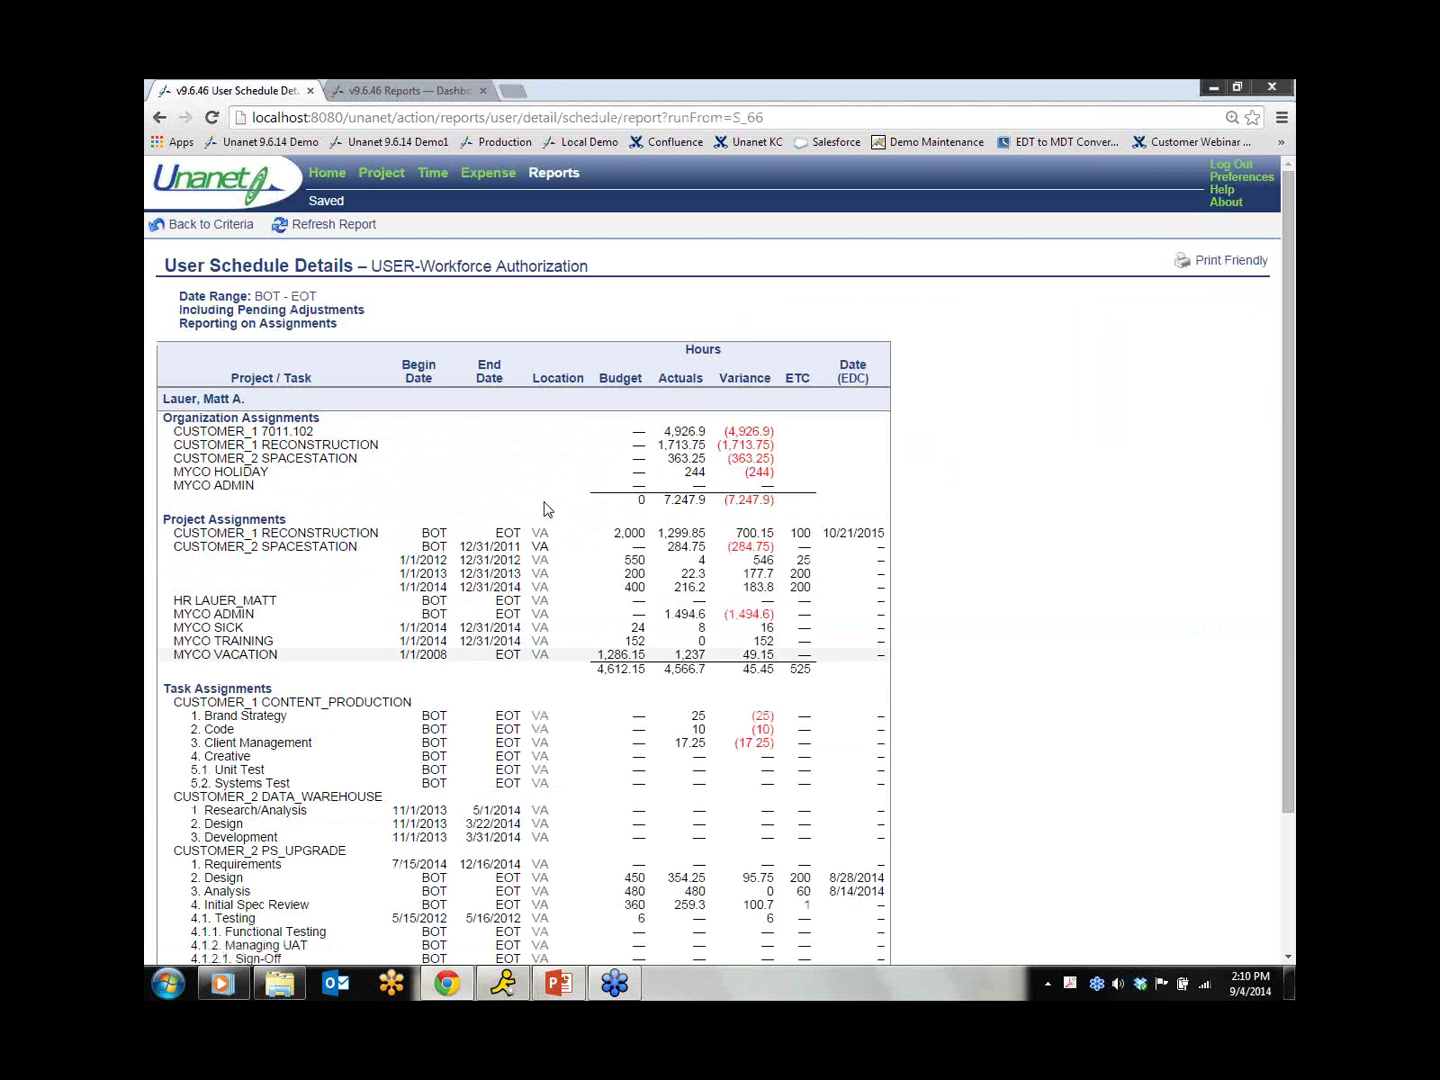
scroll(545, 697, down, 1)
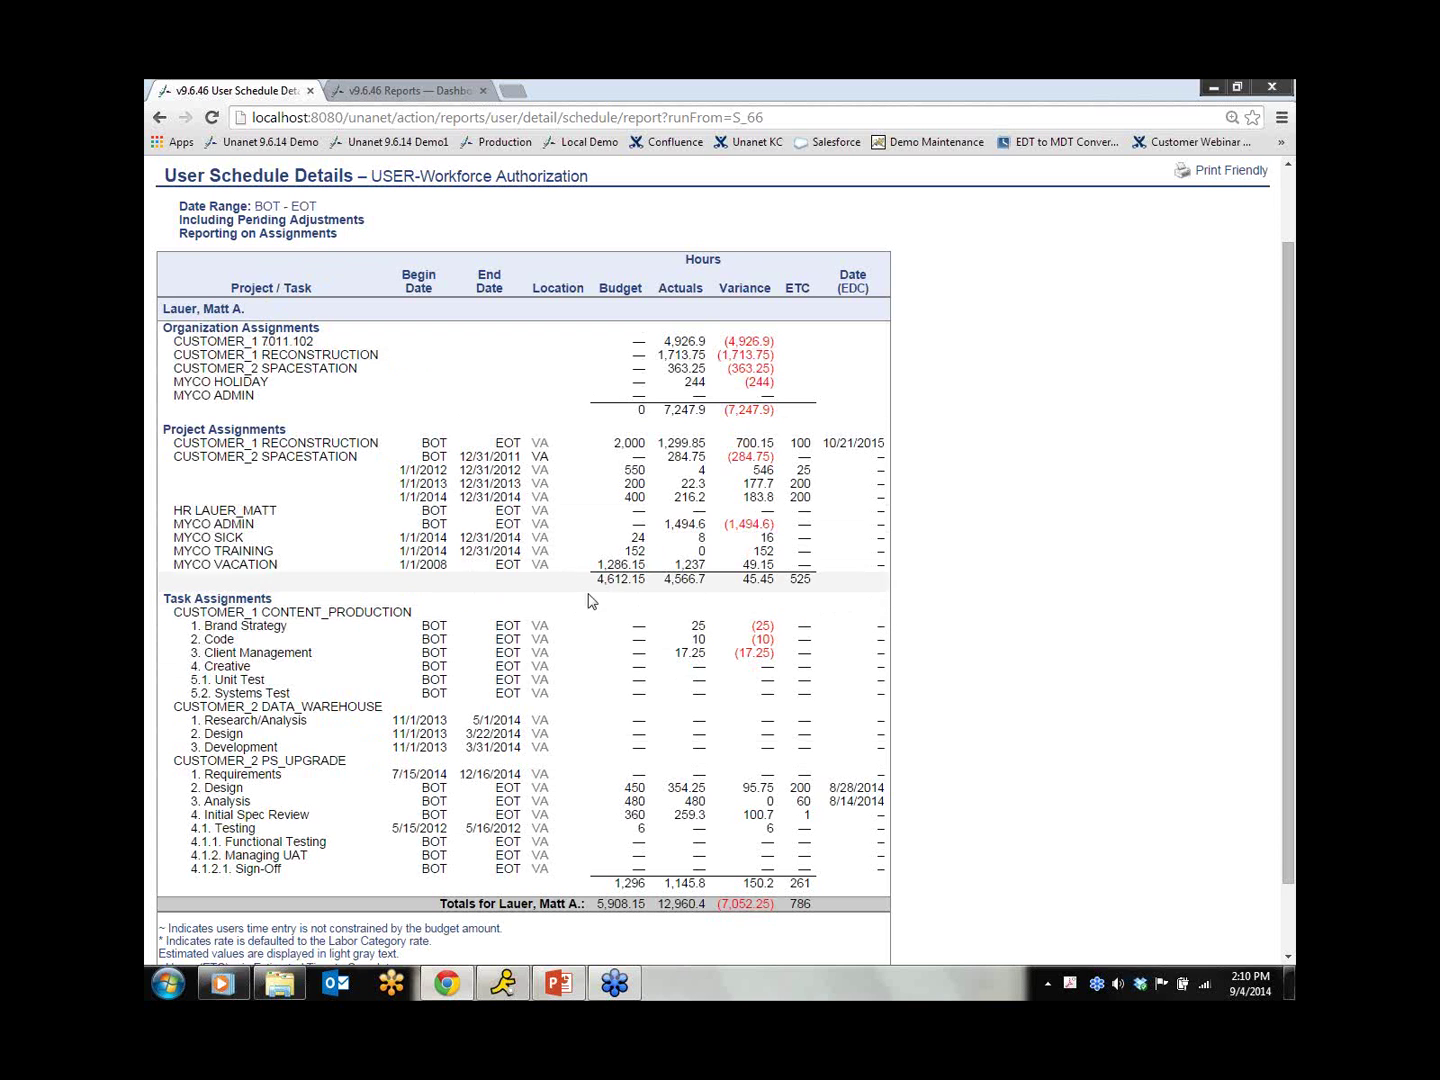
scroll(601, 720, up, 2)
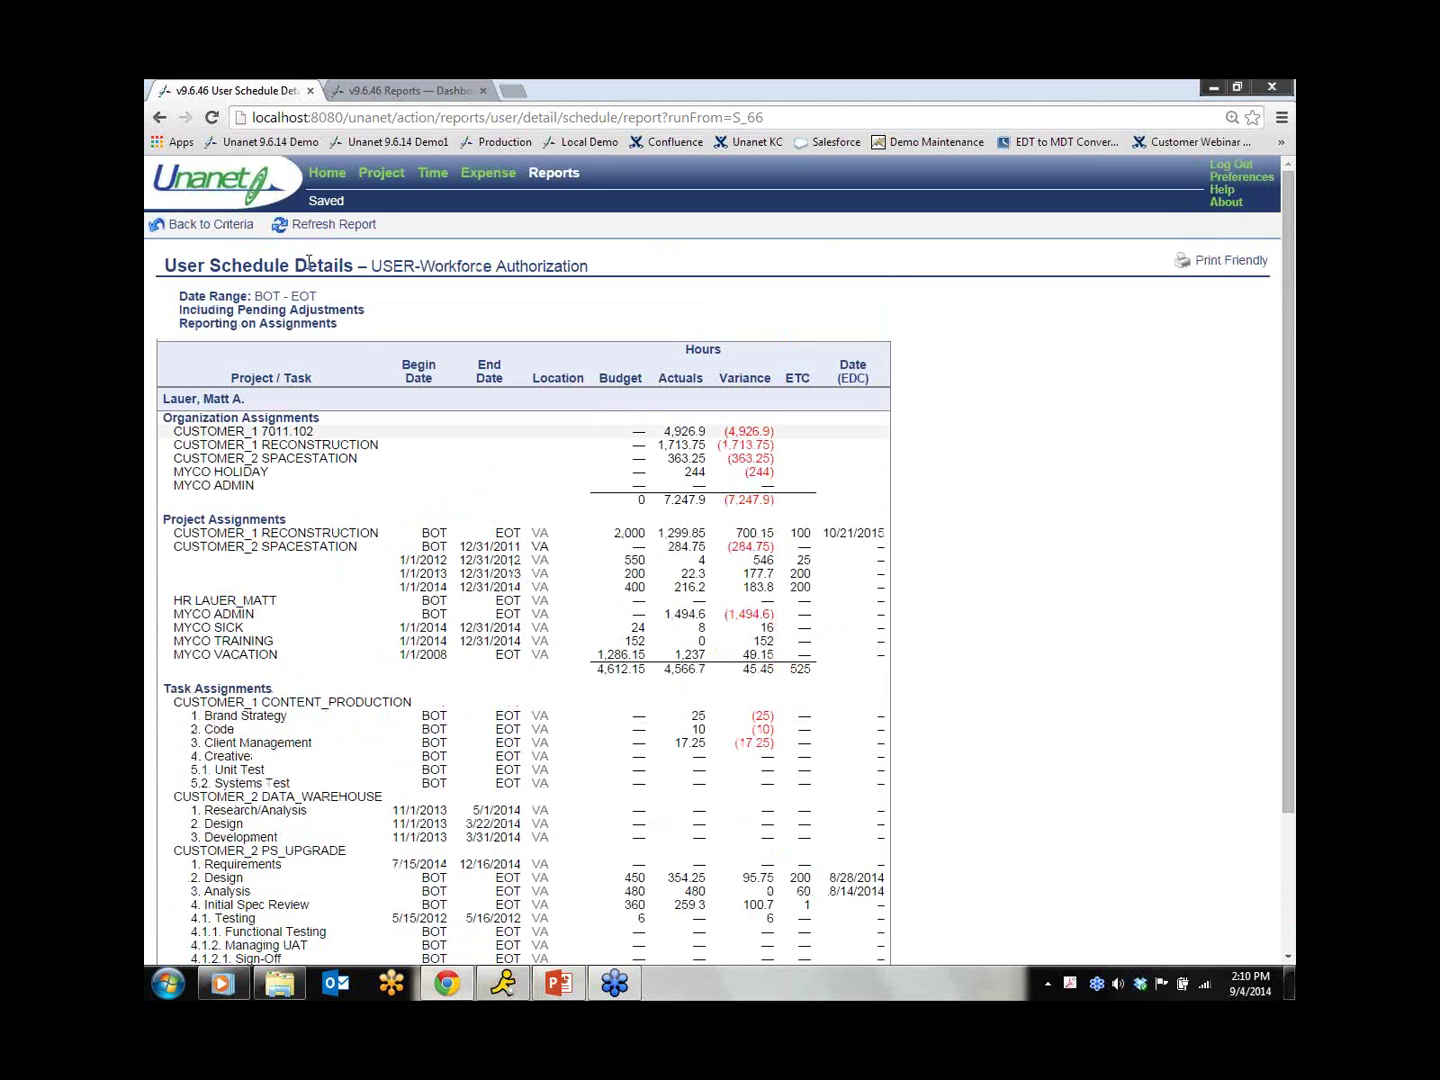
click(322, 180)
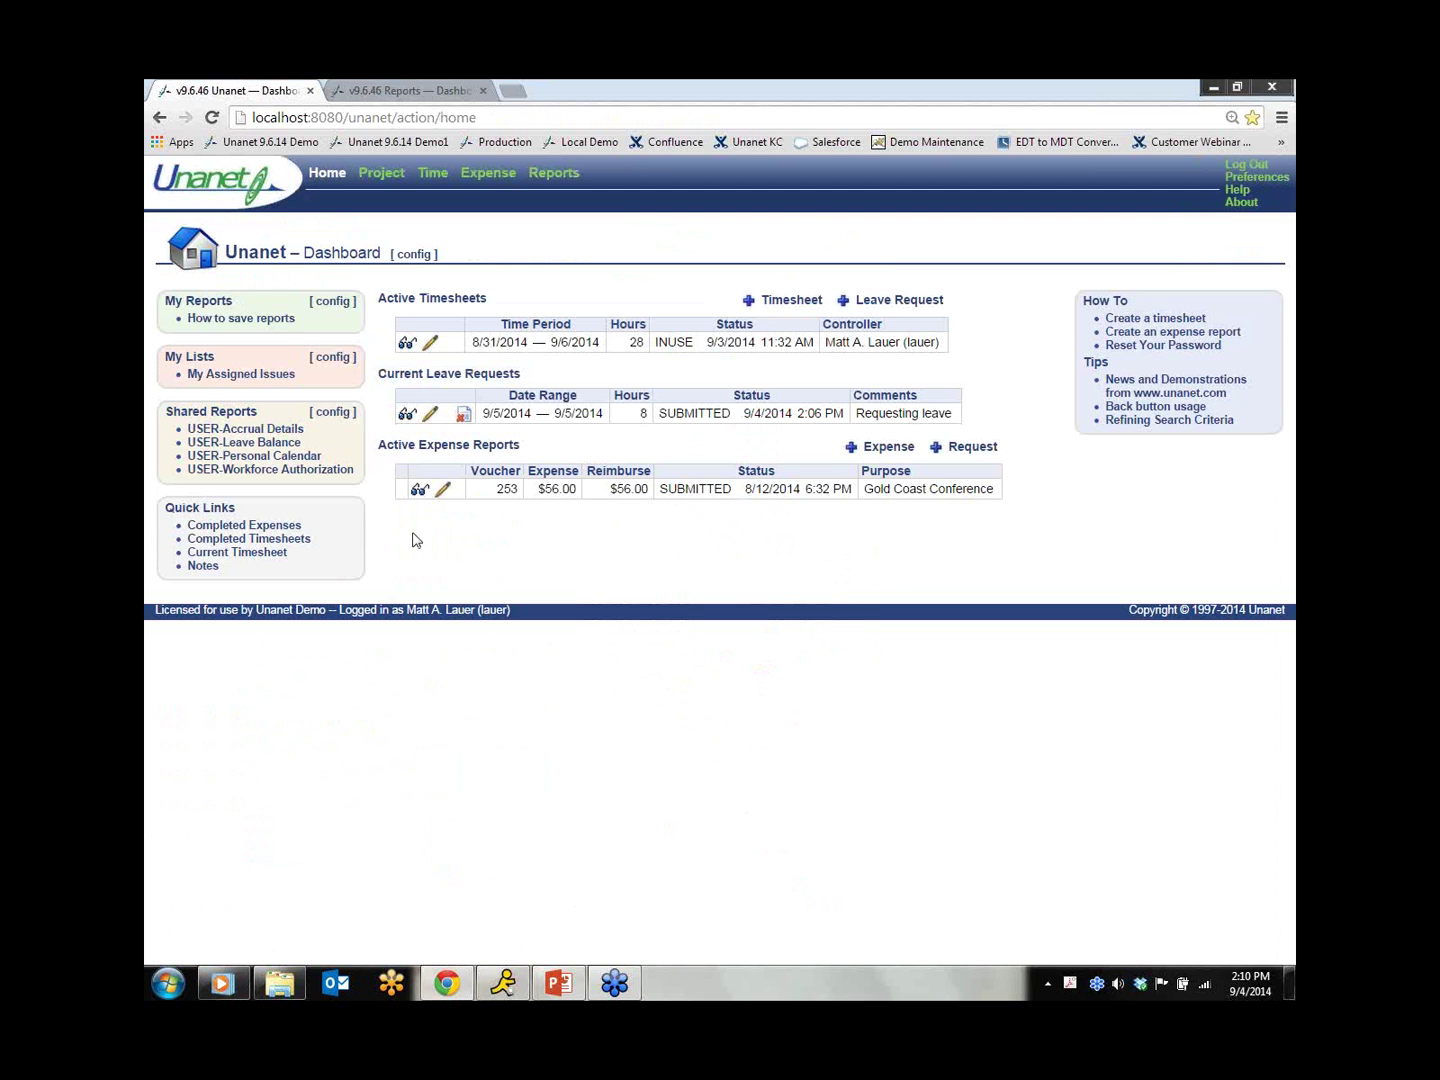
Step: Log out, sign in with the manager's credentials, and open the pending leave approvals queue
click(1240, 171)
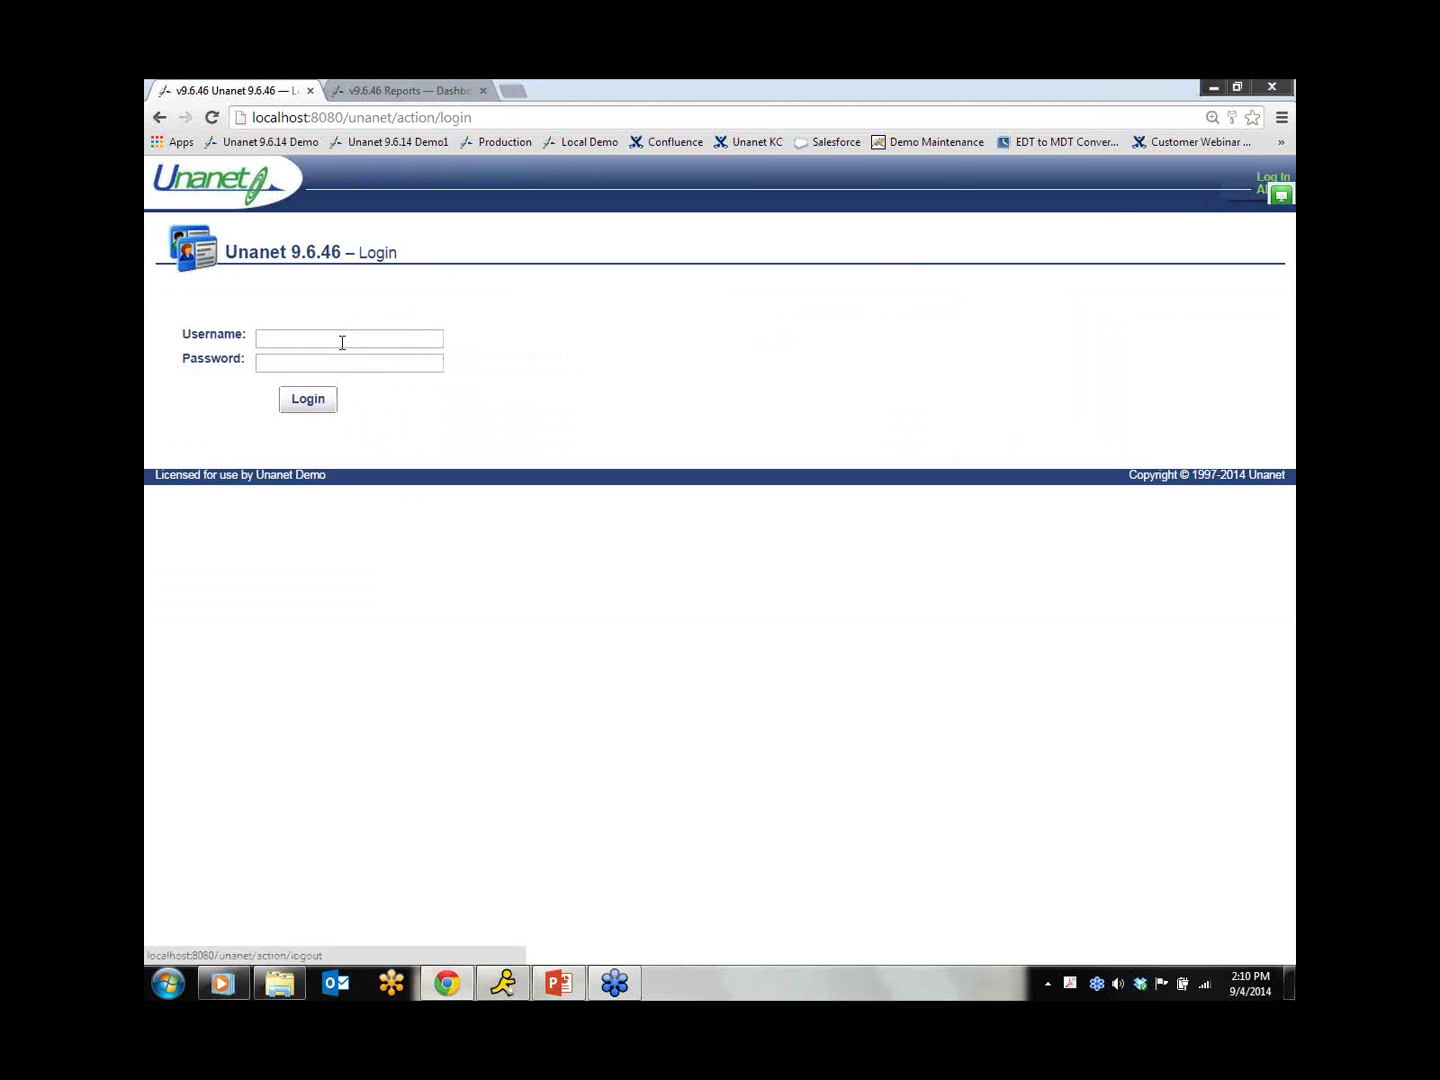
text(brokaw)
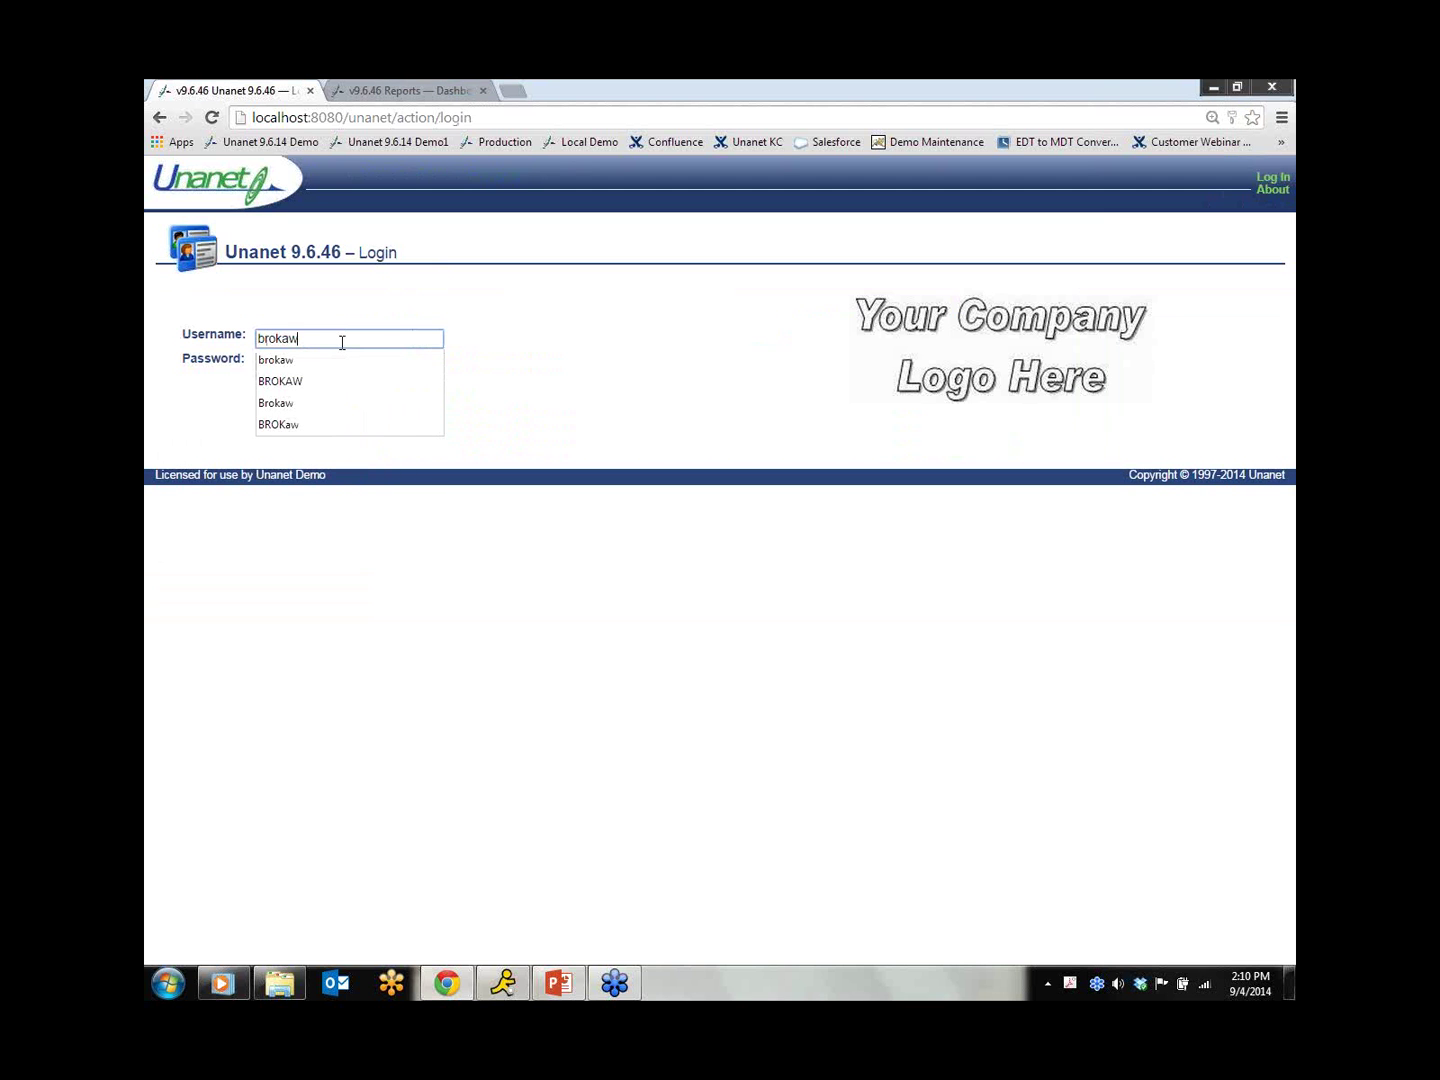
key(Tab)
text(********)
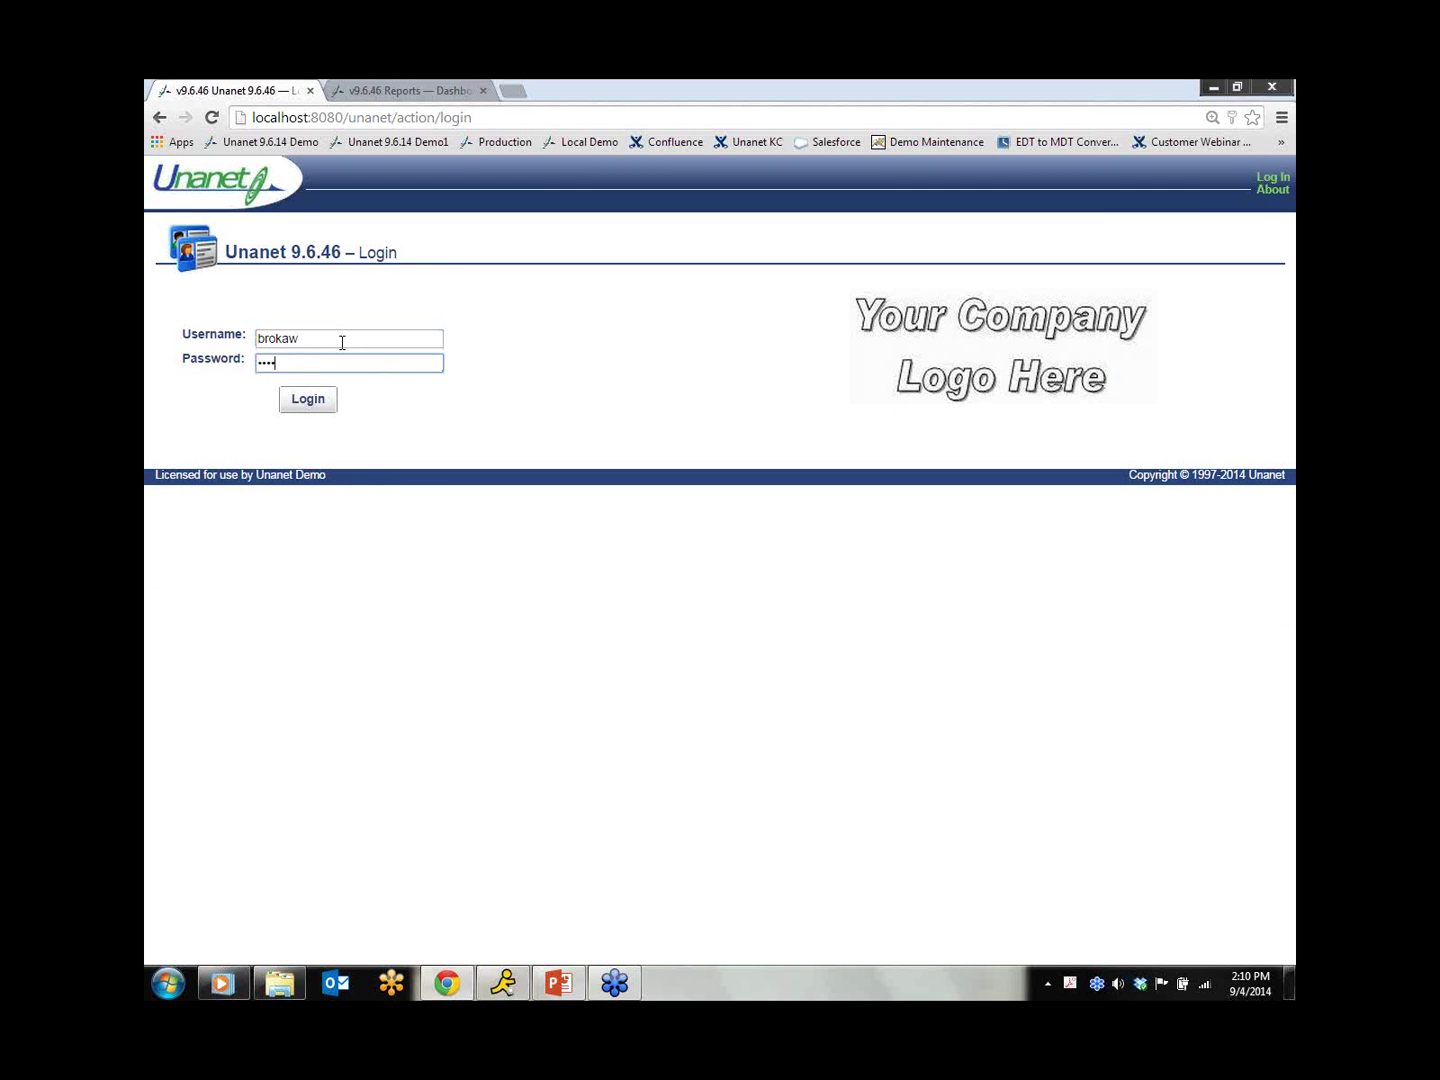
click(303, 410)
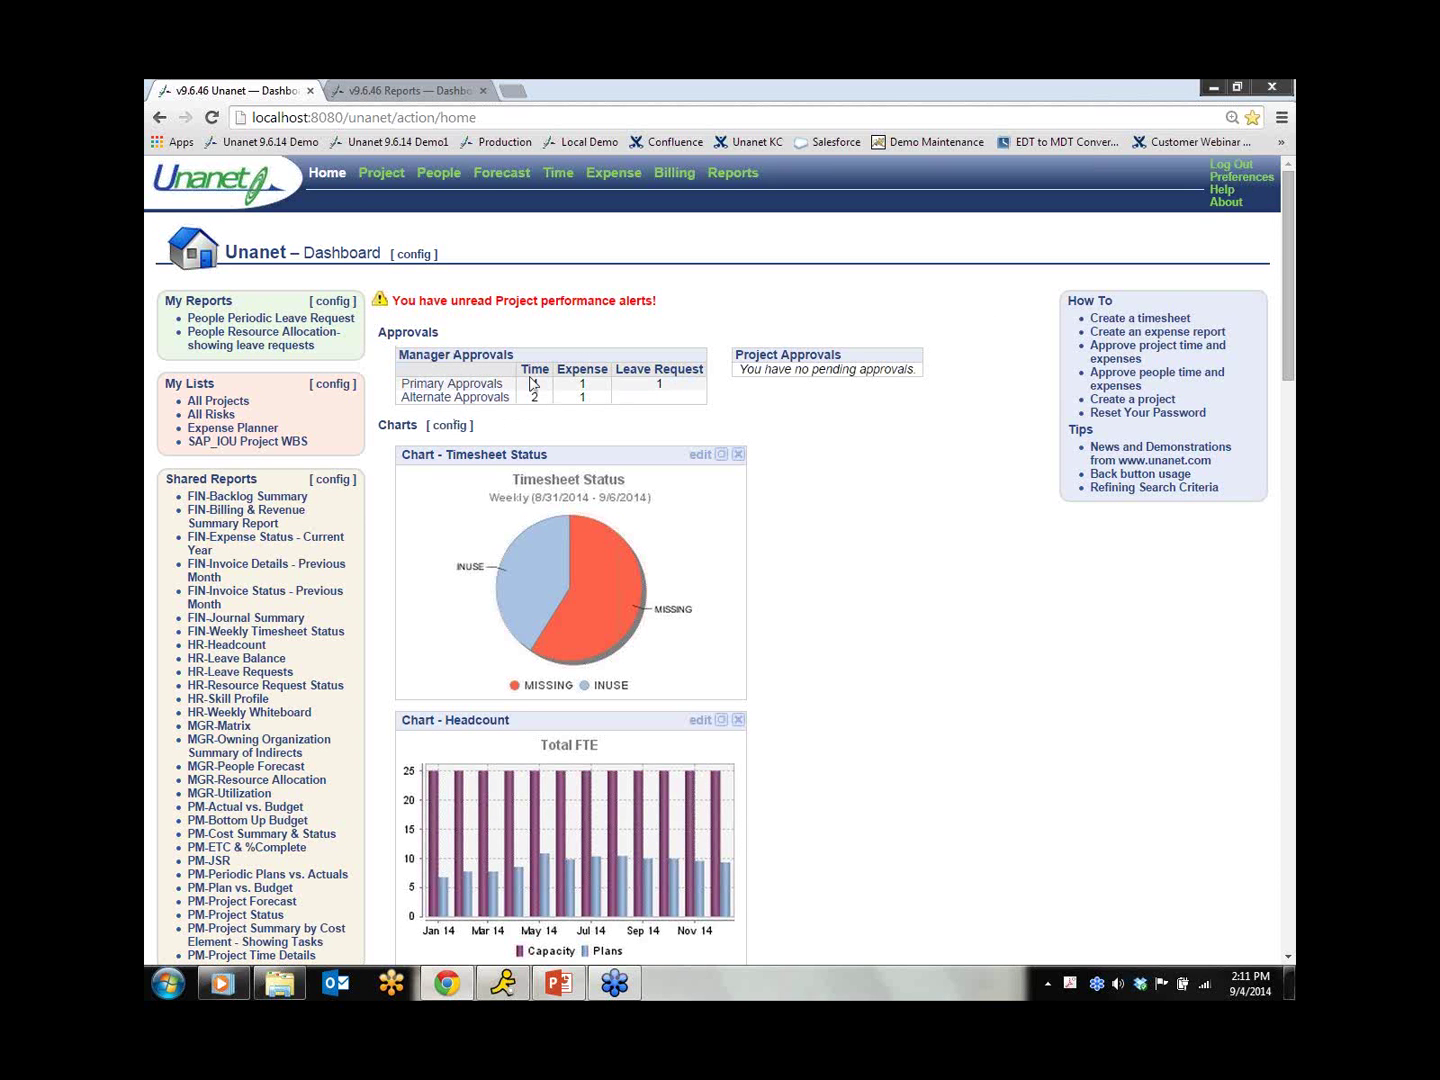
click(505, 390)
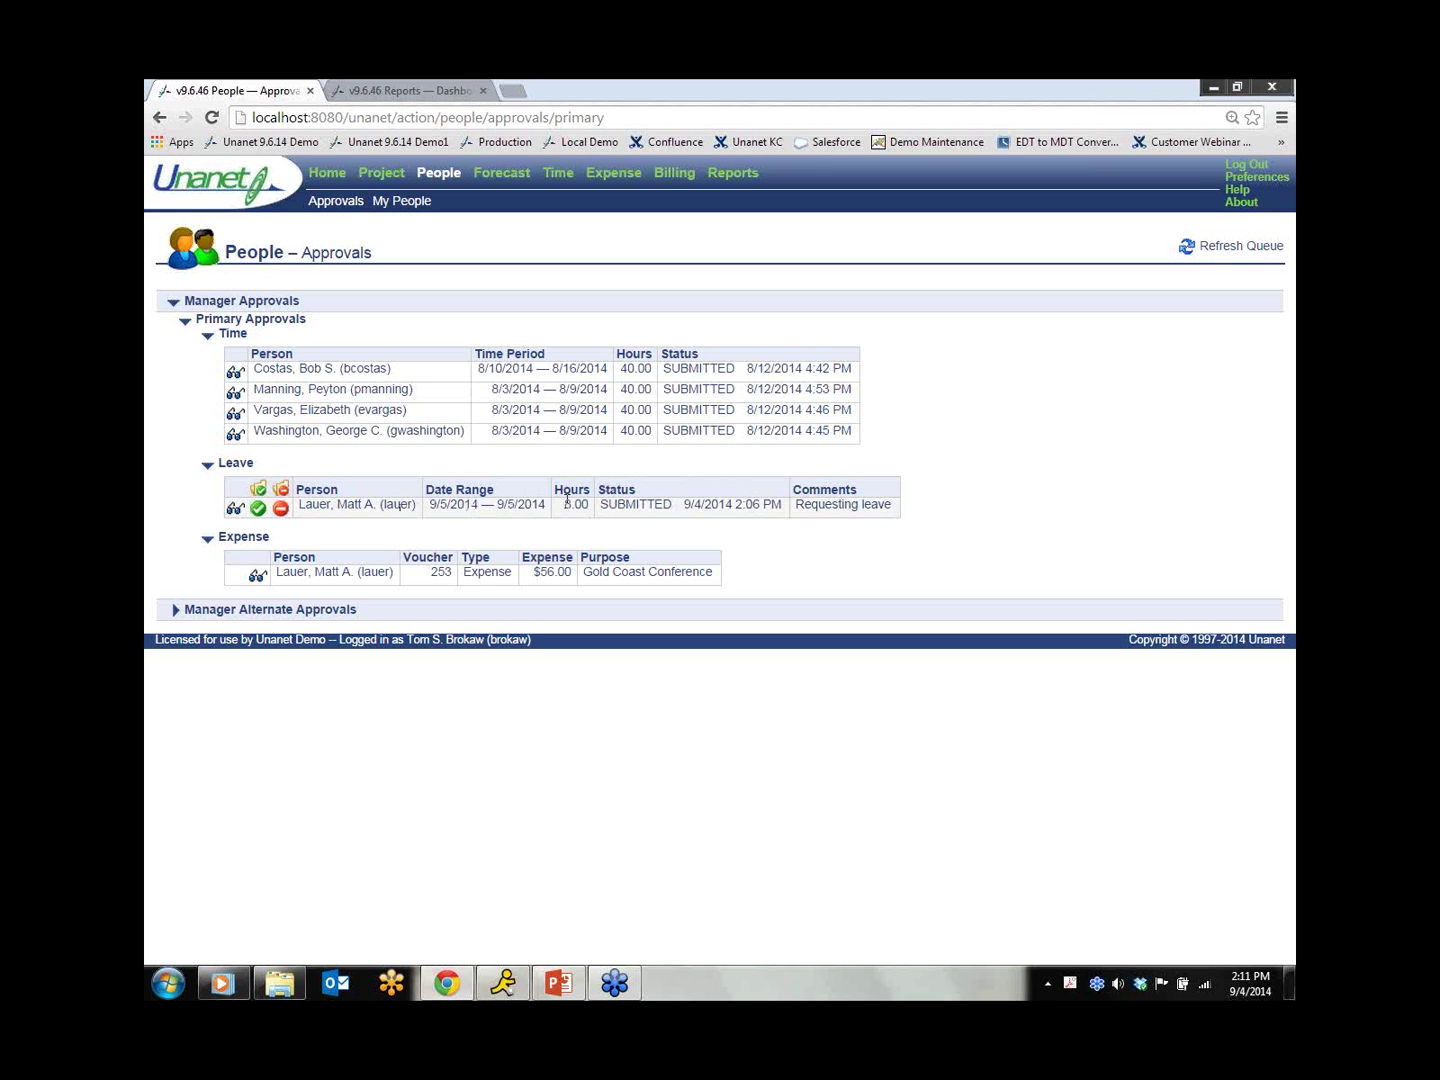
Step: Preview the 9/5/2014 leave request and review its Leave for User and Approval Group reports
click(234, 512)
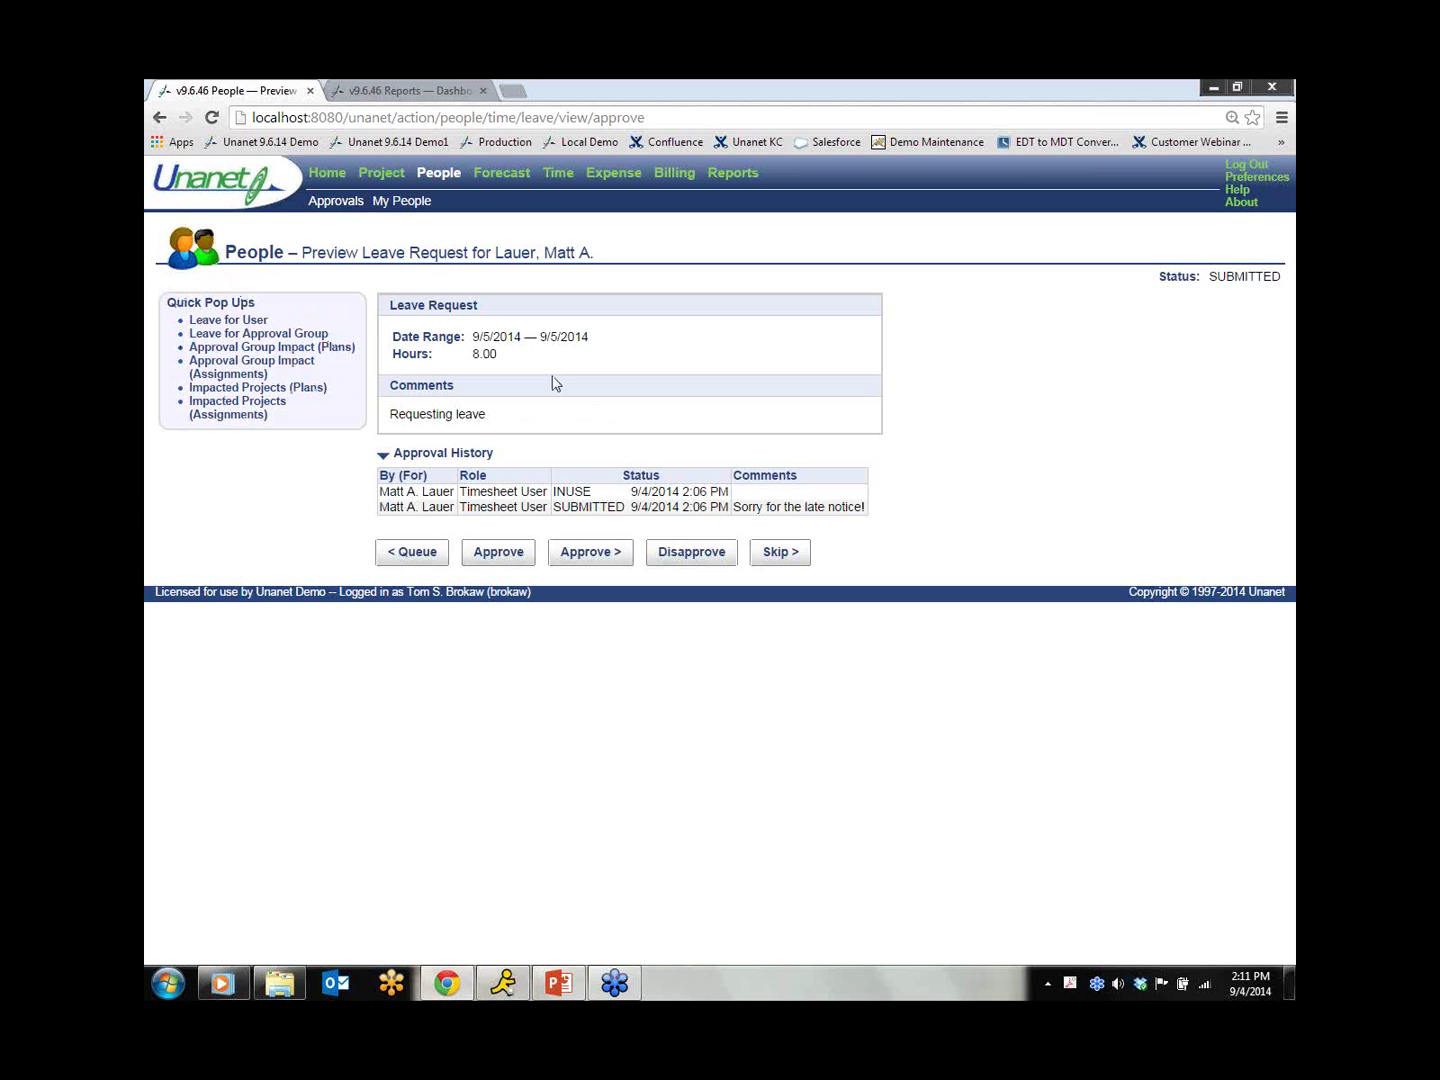
click(238, 324)
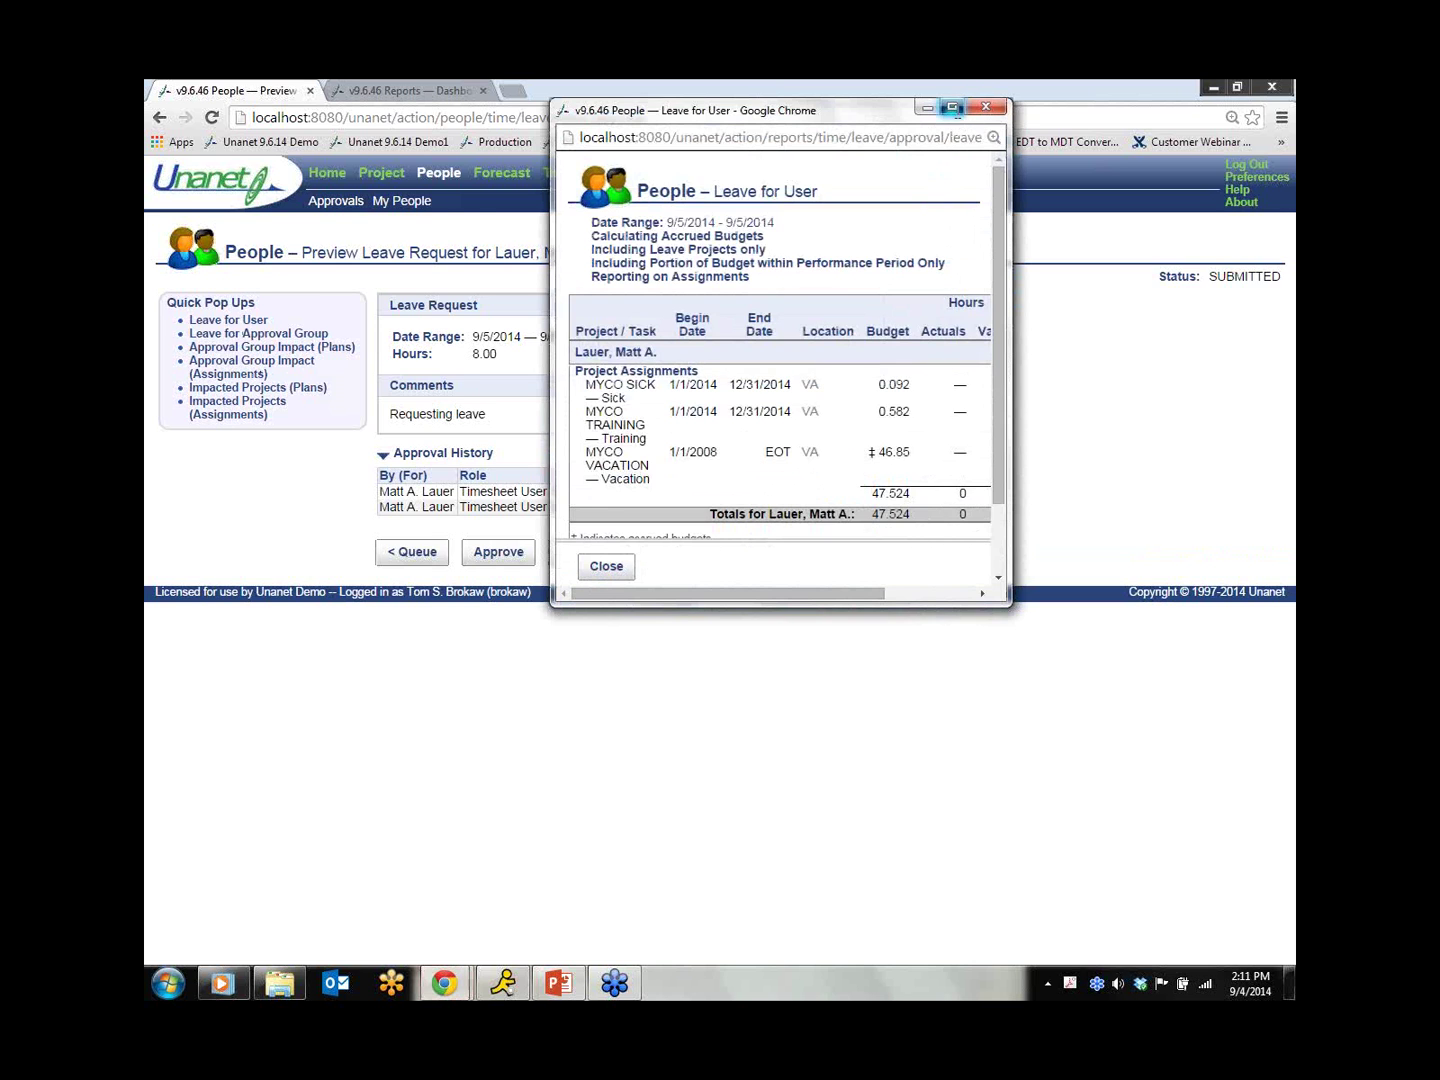
click(952, 107)
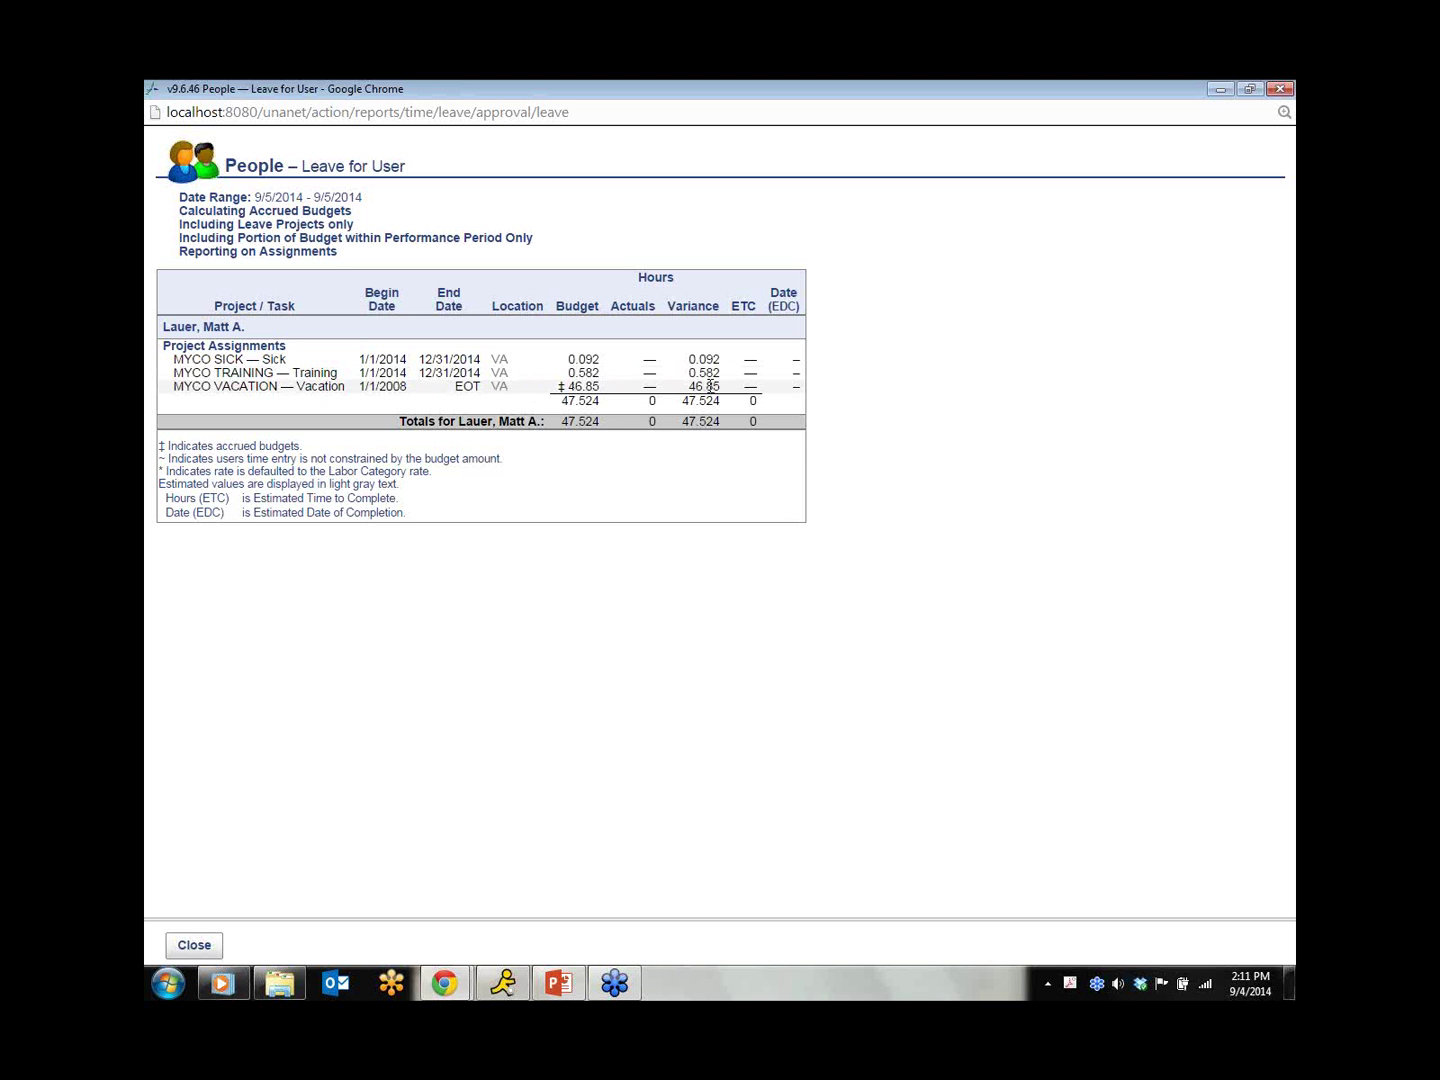
click(1279, 88)
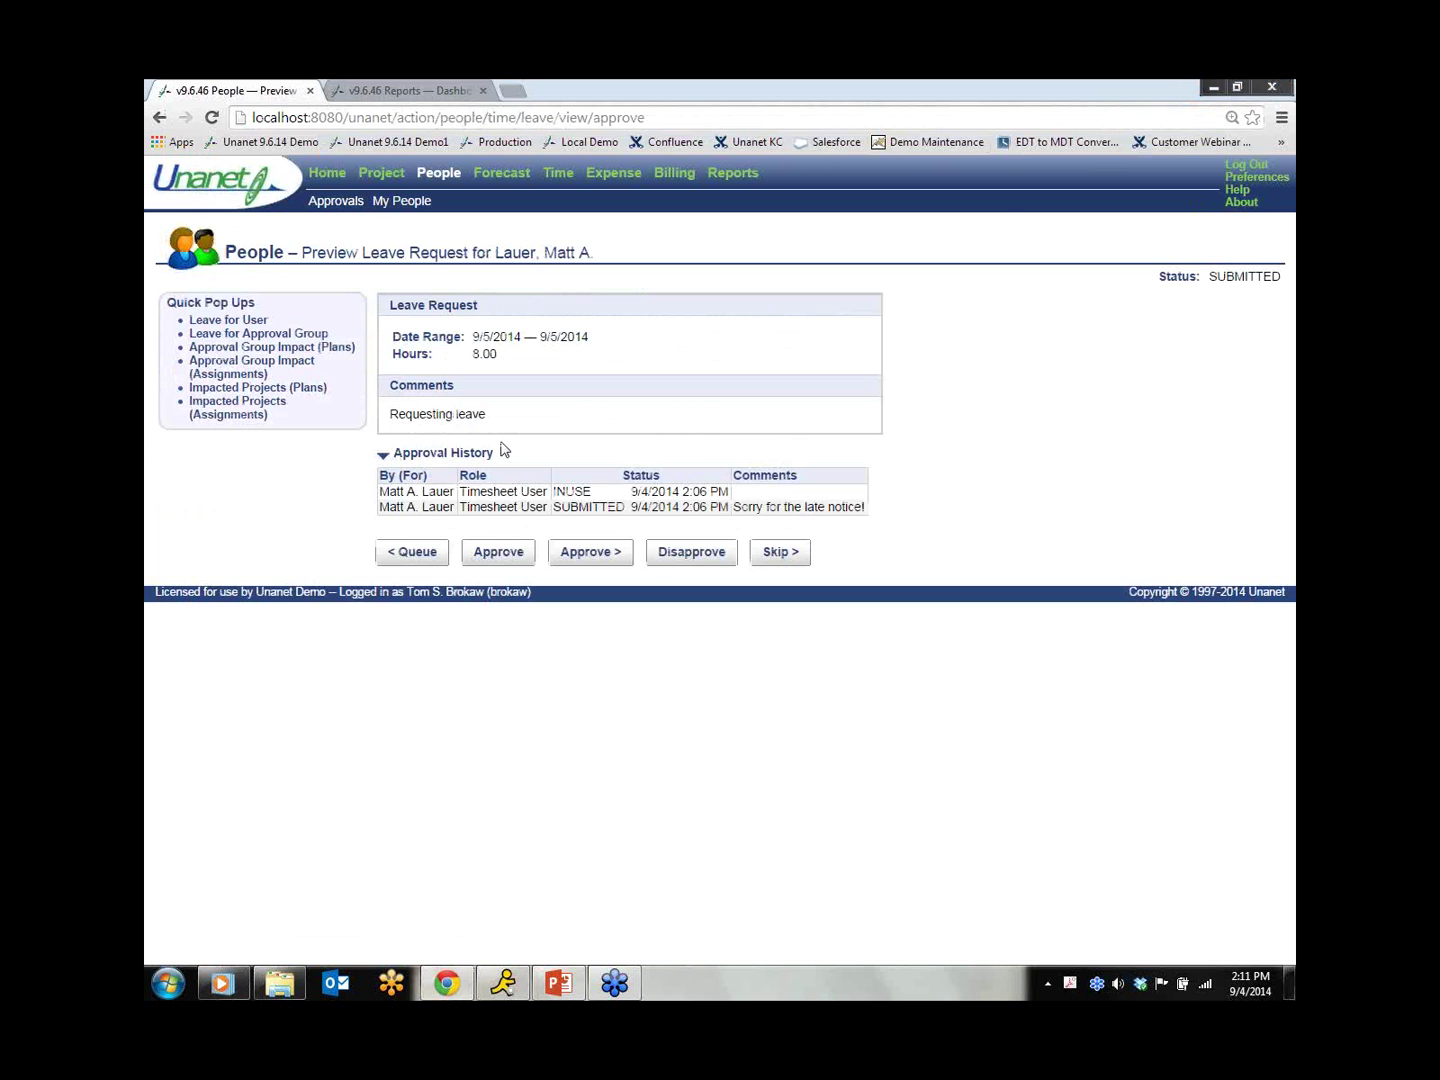
click(226, 334)
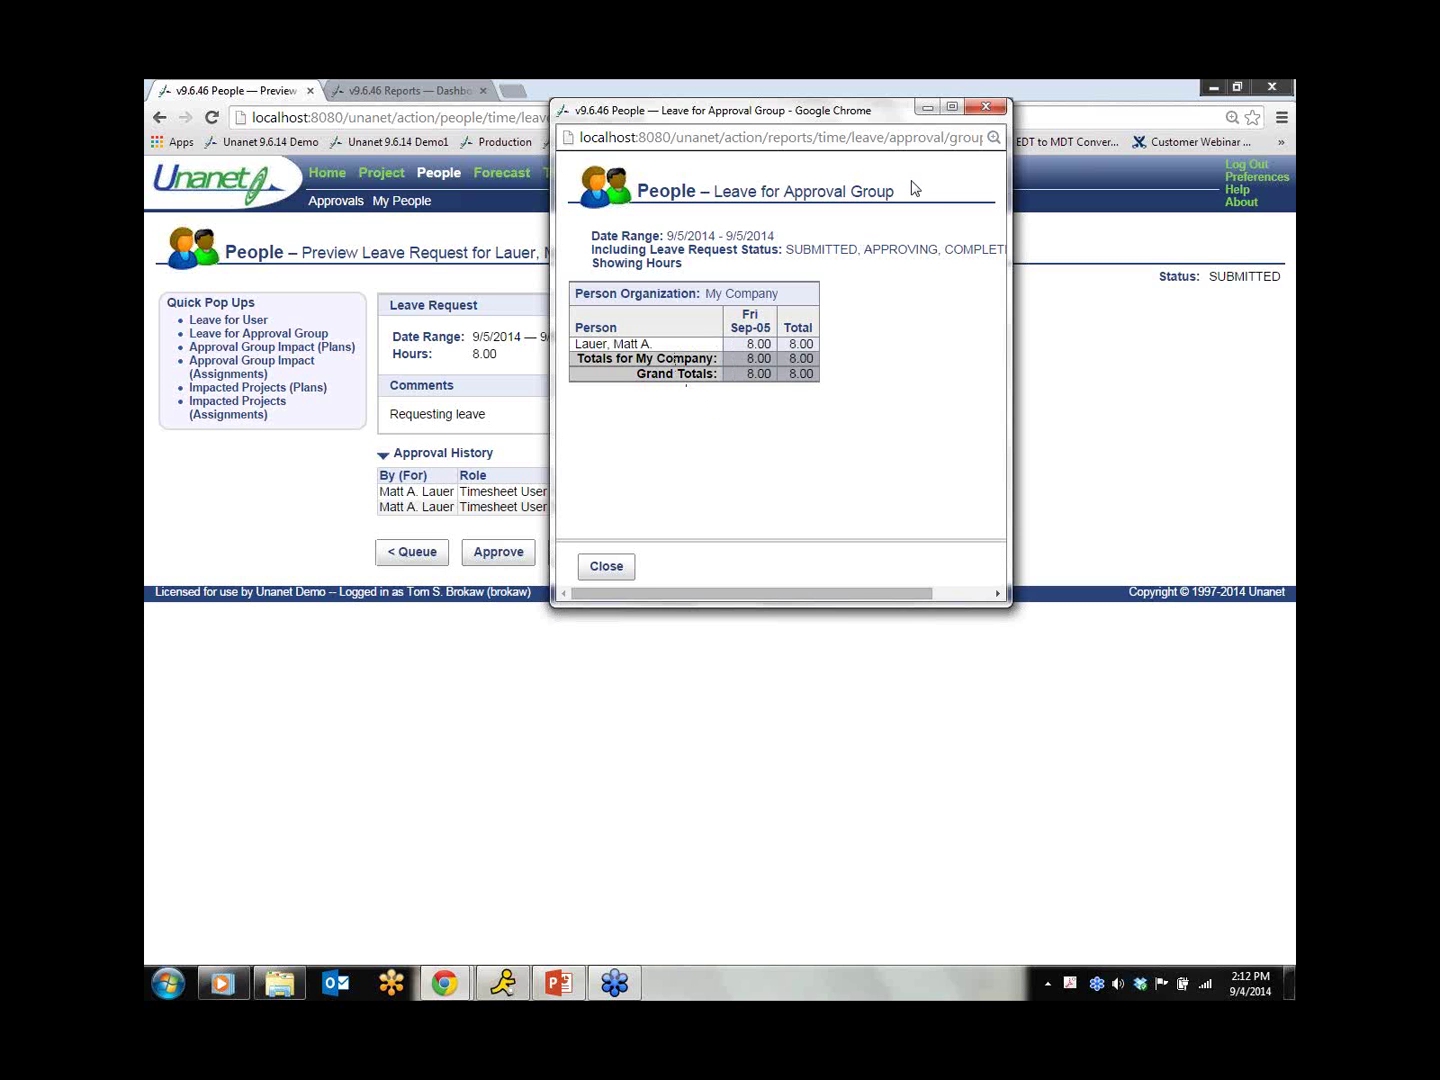
click(984, 108)
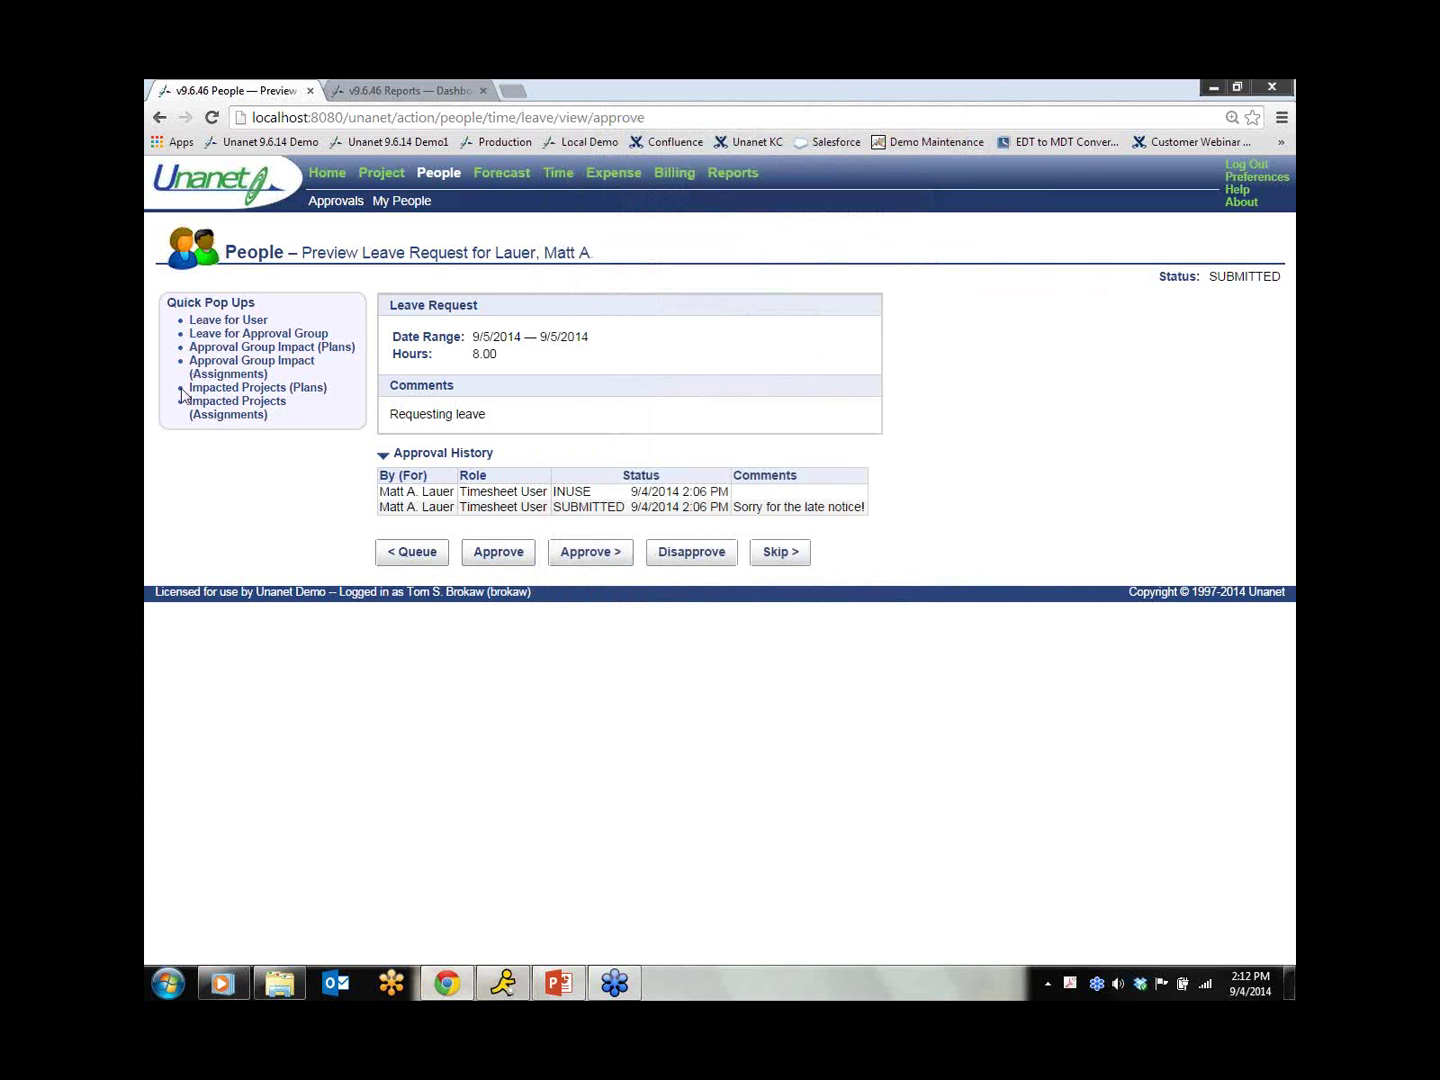
Step: Review the Approval Group Impact (Plans) pop-up, then close it
click(251, 349)
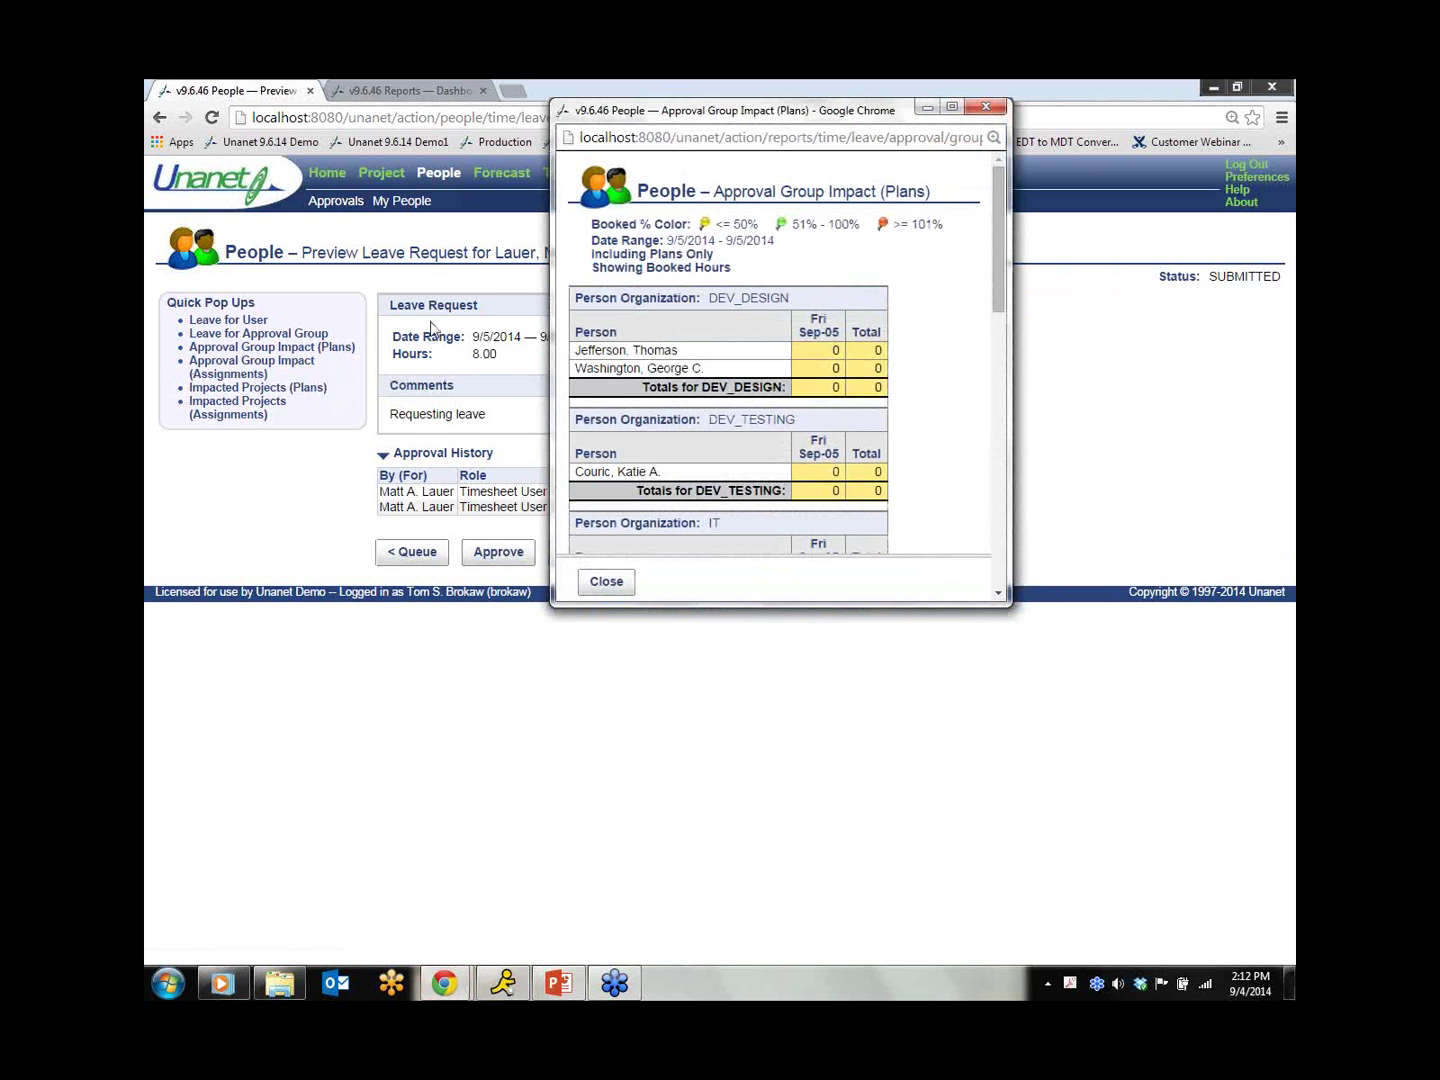
click(1003, 280)
drag(1003, 280, 999, 466)
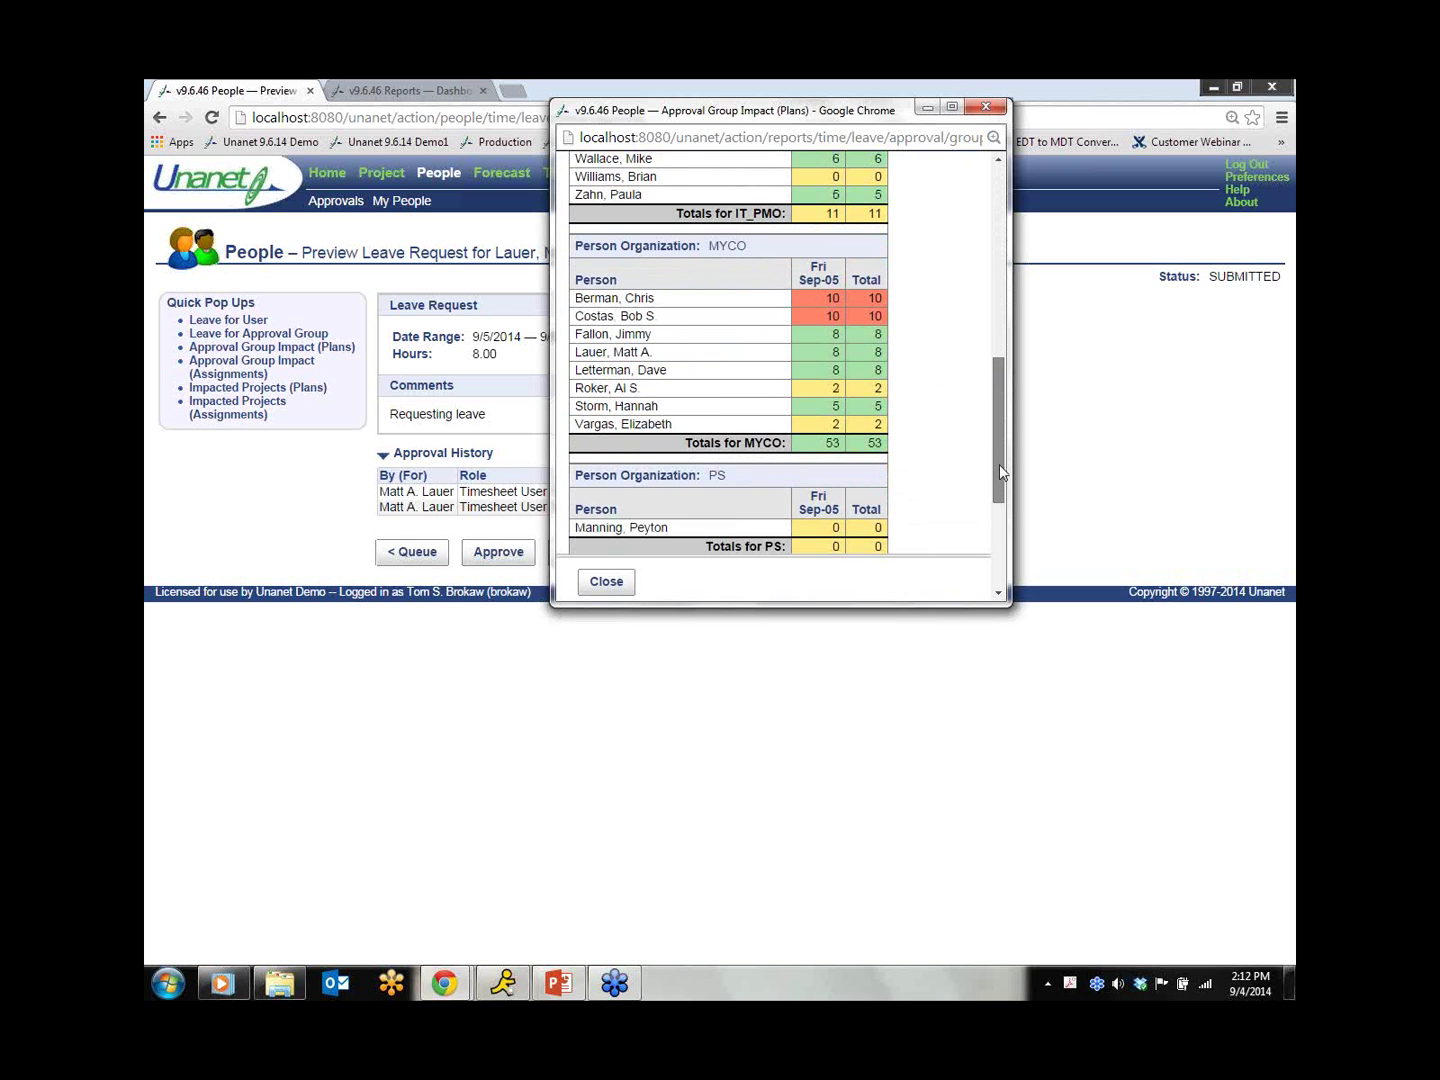
drag(999, 464, 999, 464)
click(605, 581)
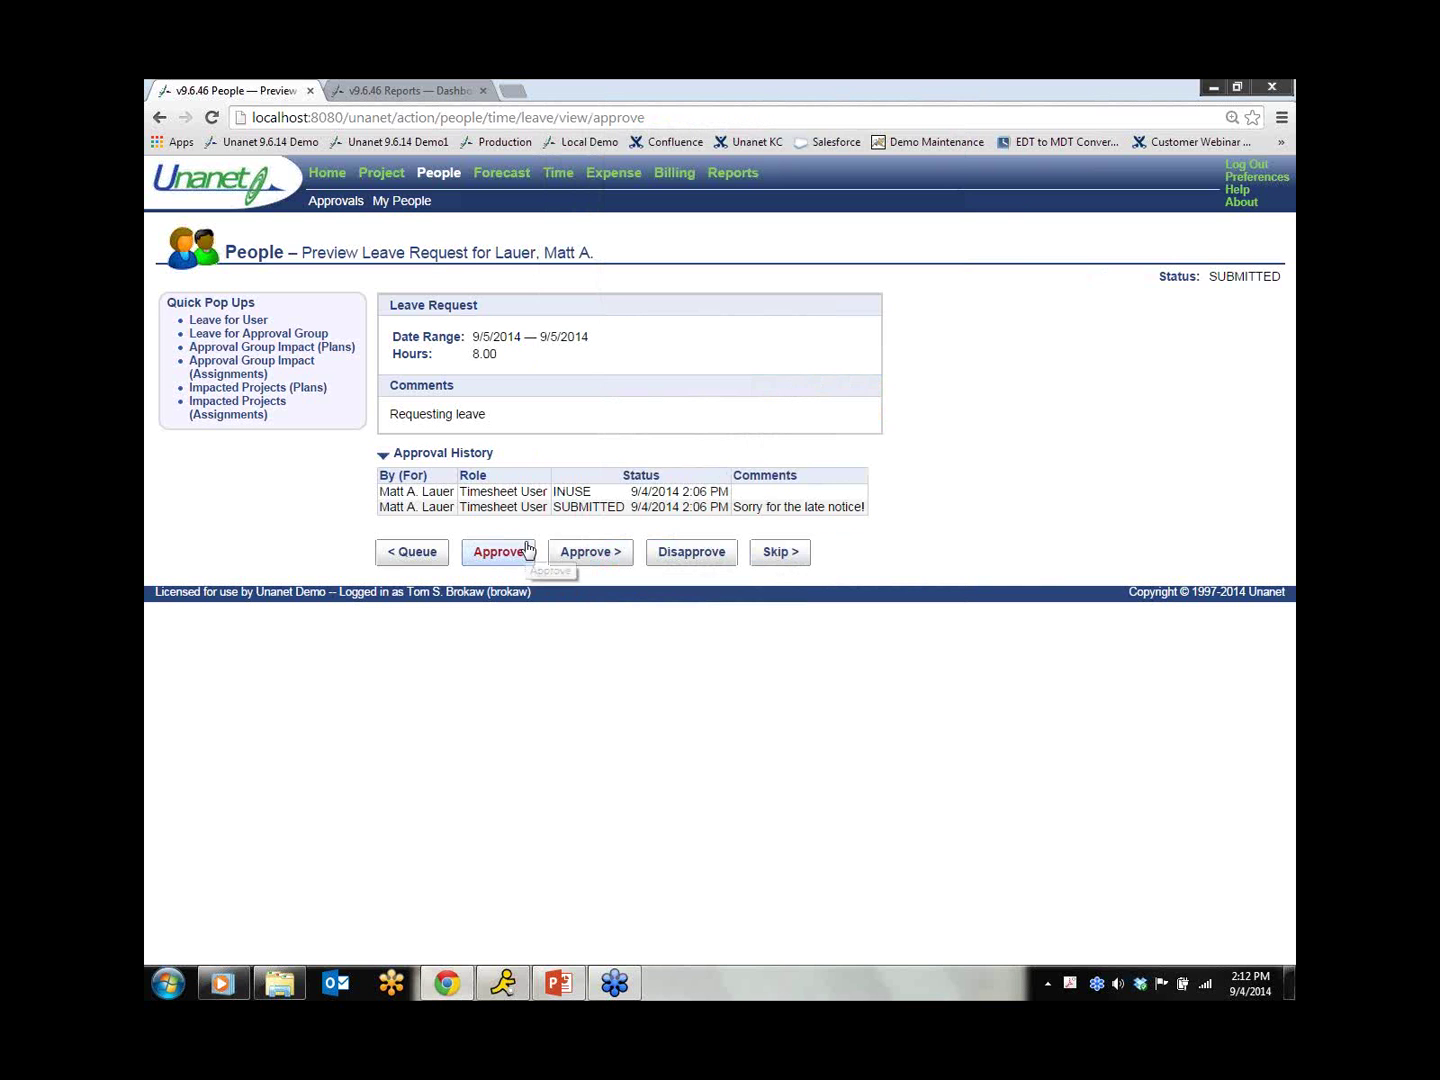
Step: Review the Approval Group Impact (Assignments) pop-up, then close it
click(230, 367)
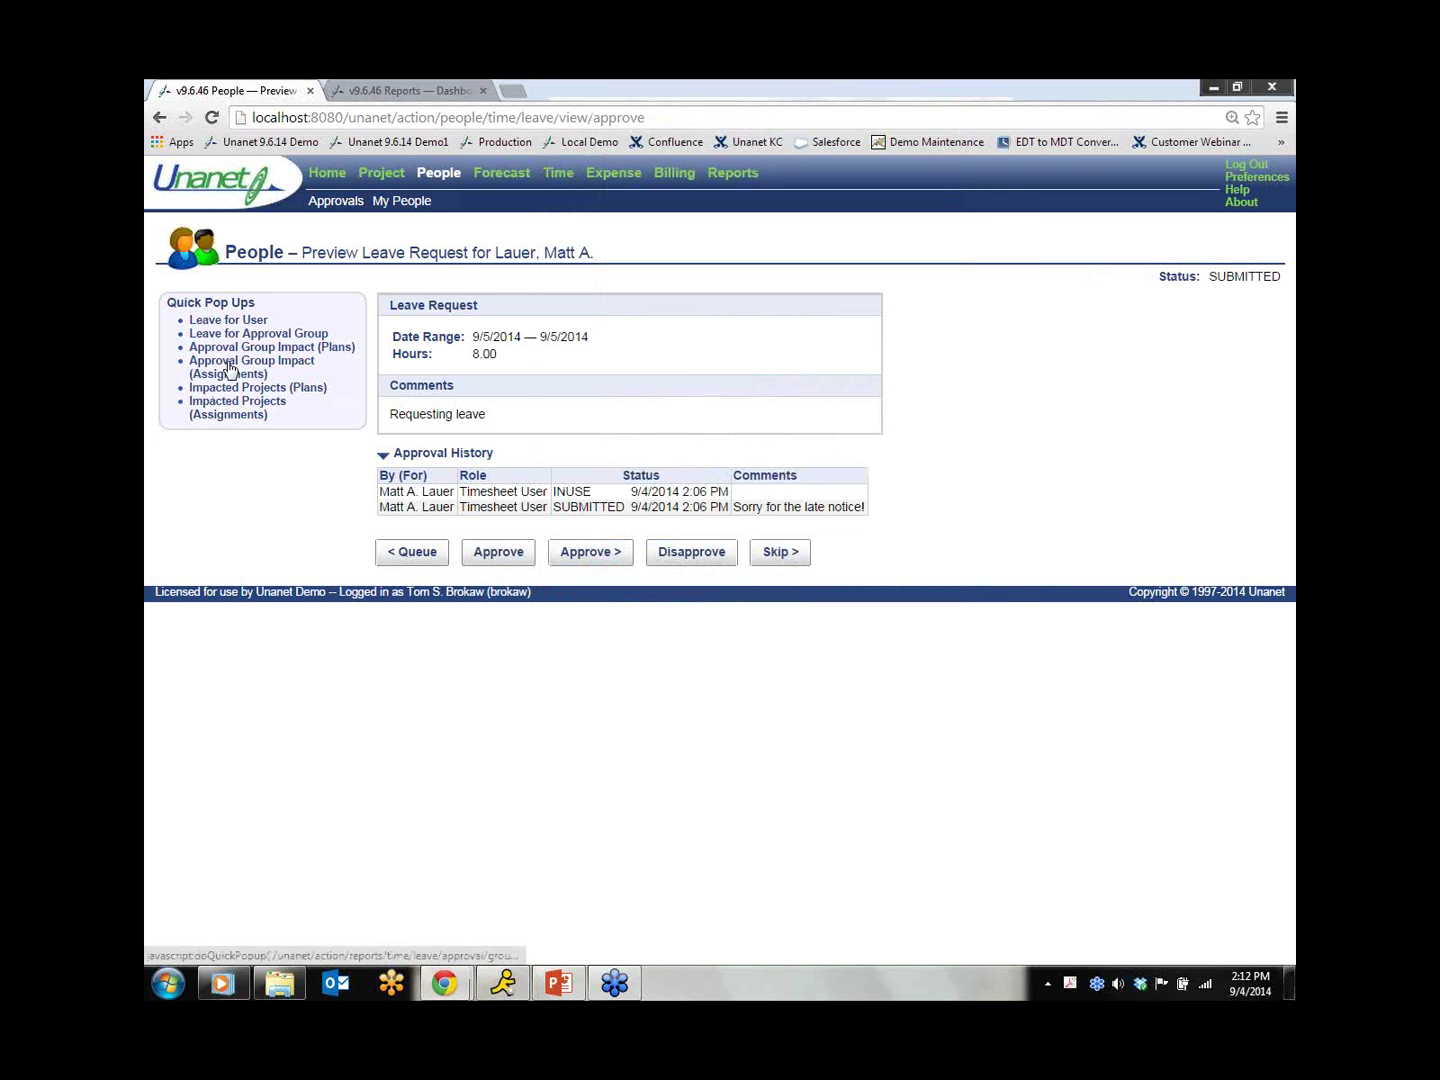
drag(993, 262, 993, 459)
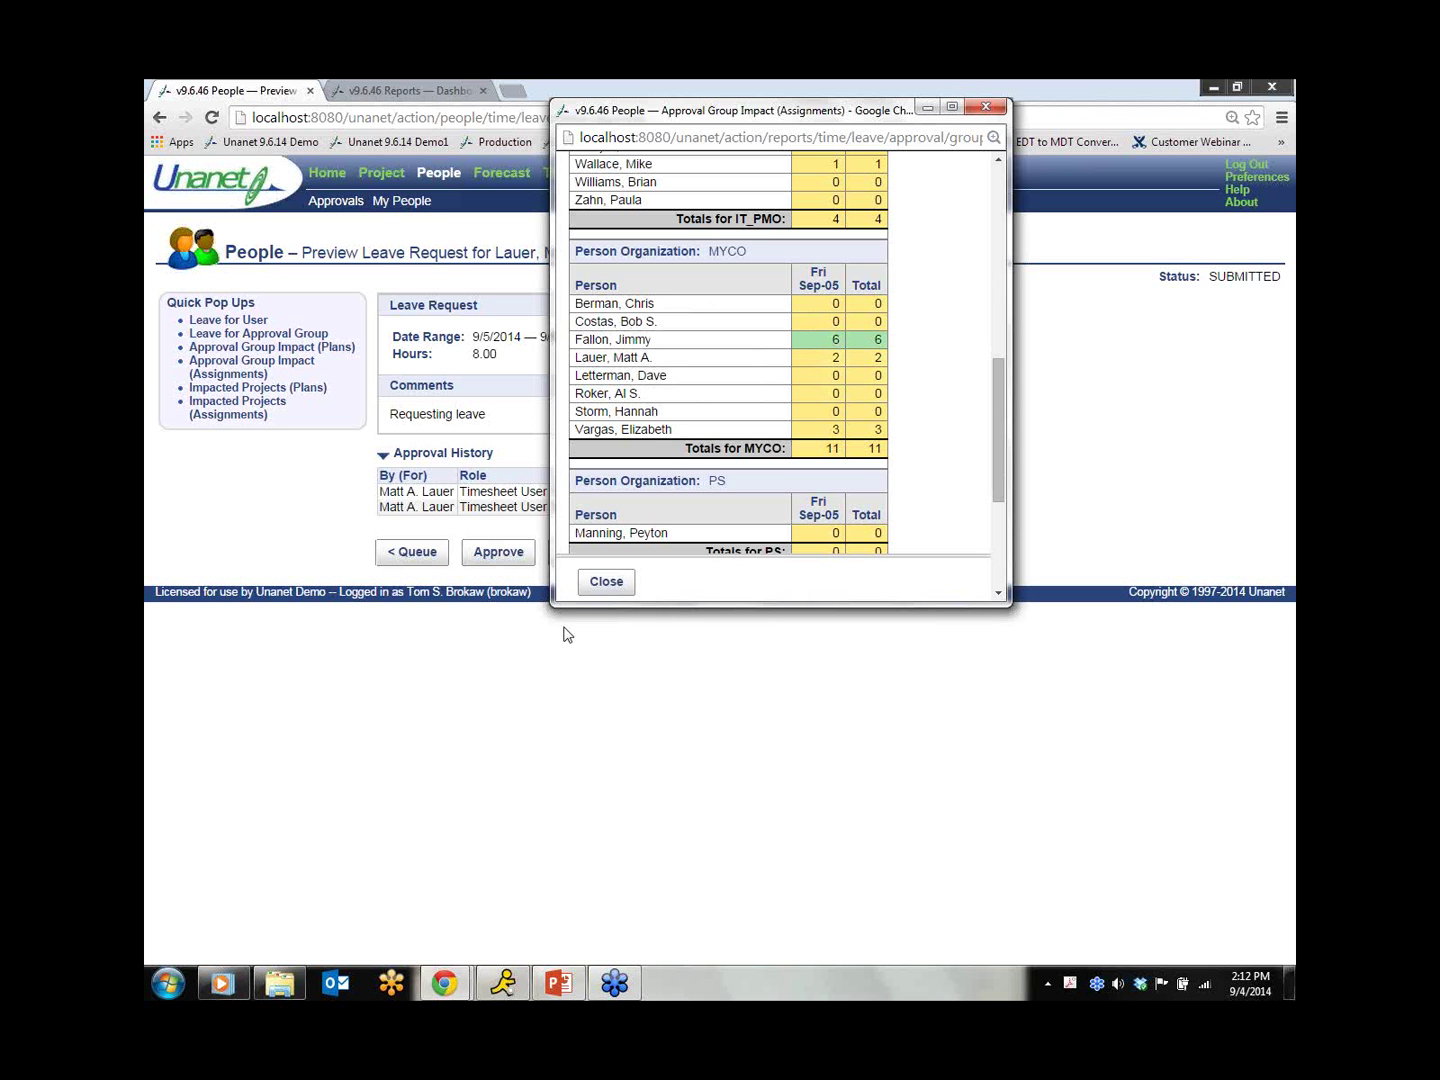
click(606, 581)
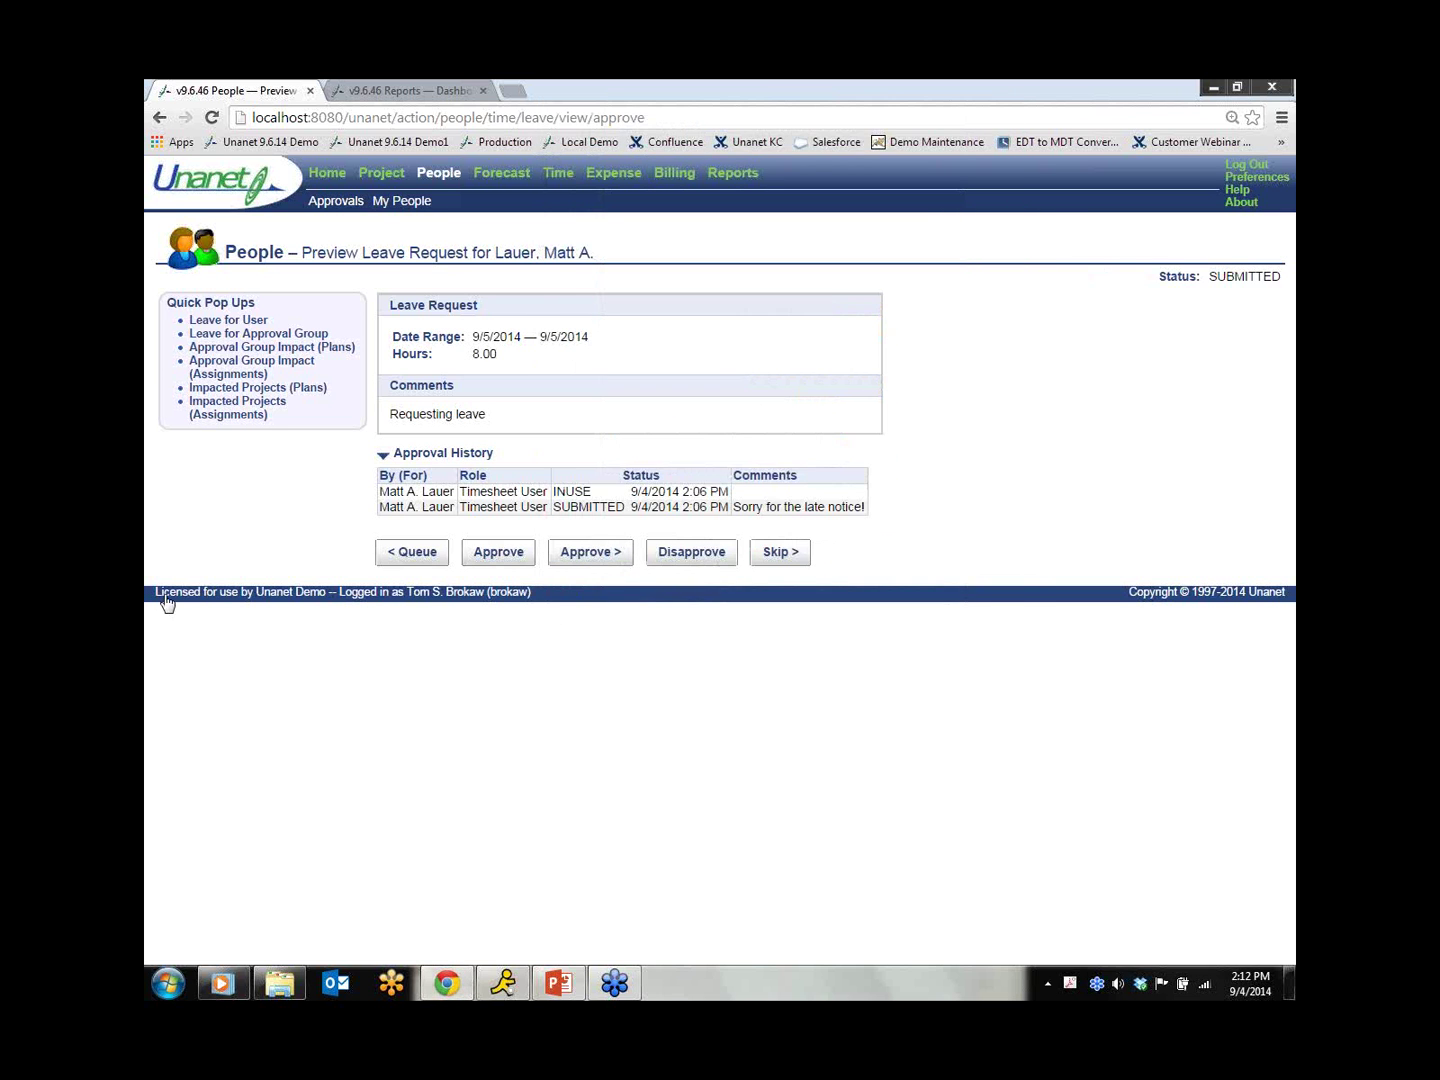
click(238, 389)
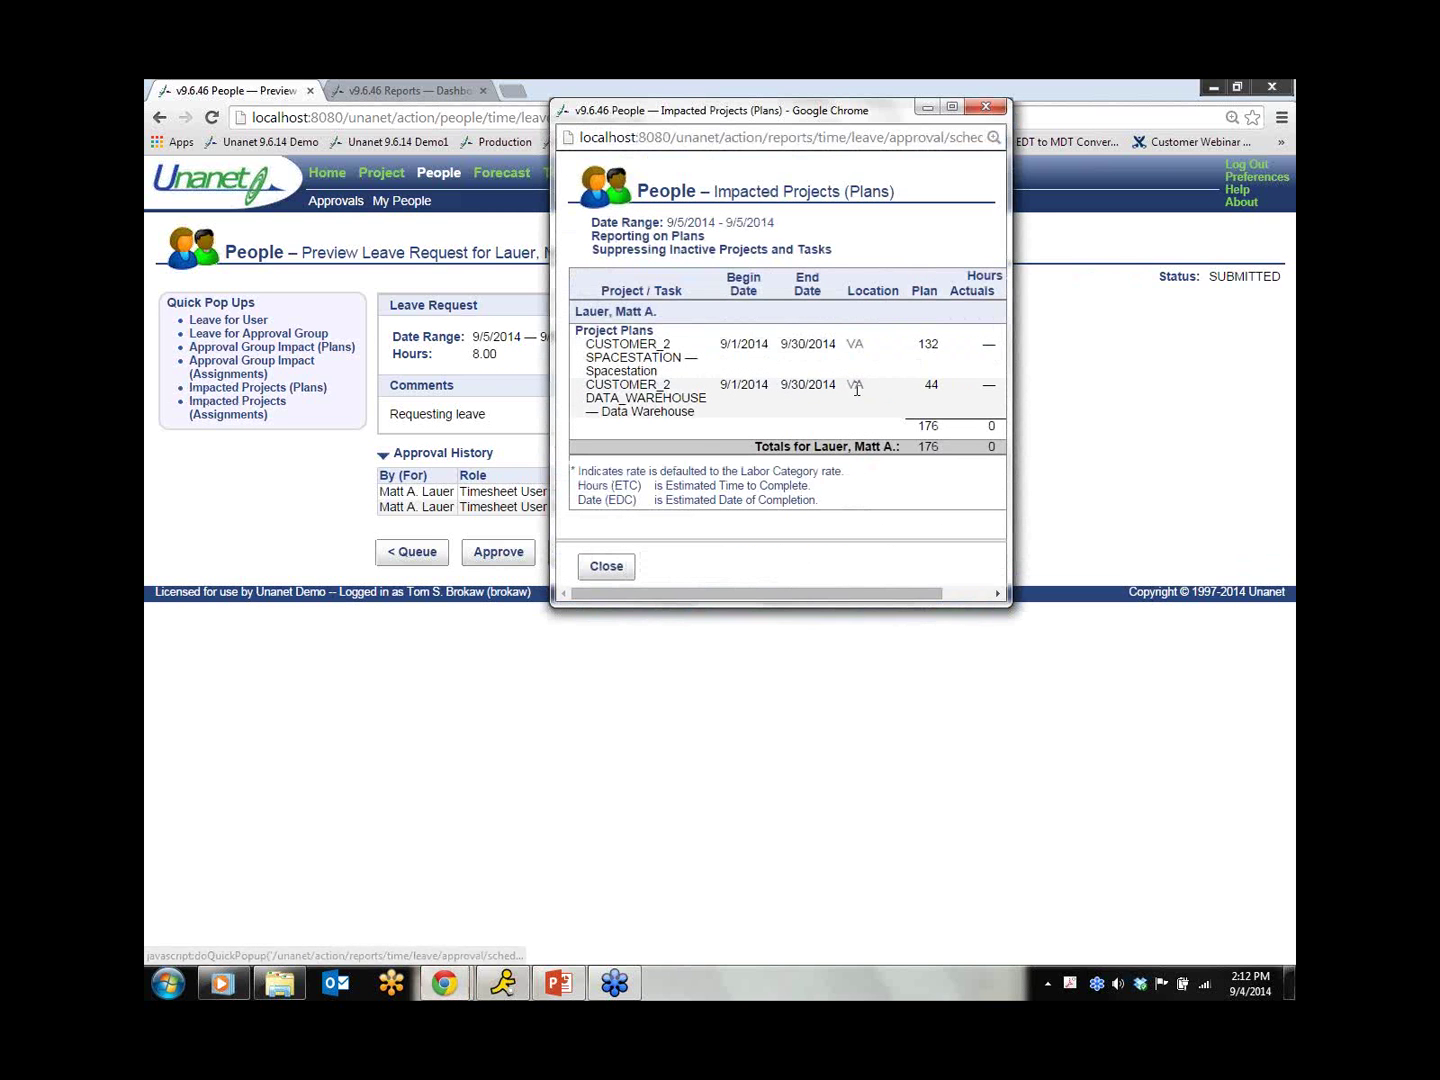
click(952, 106)
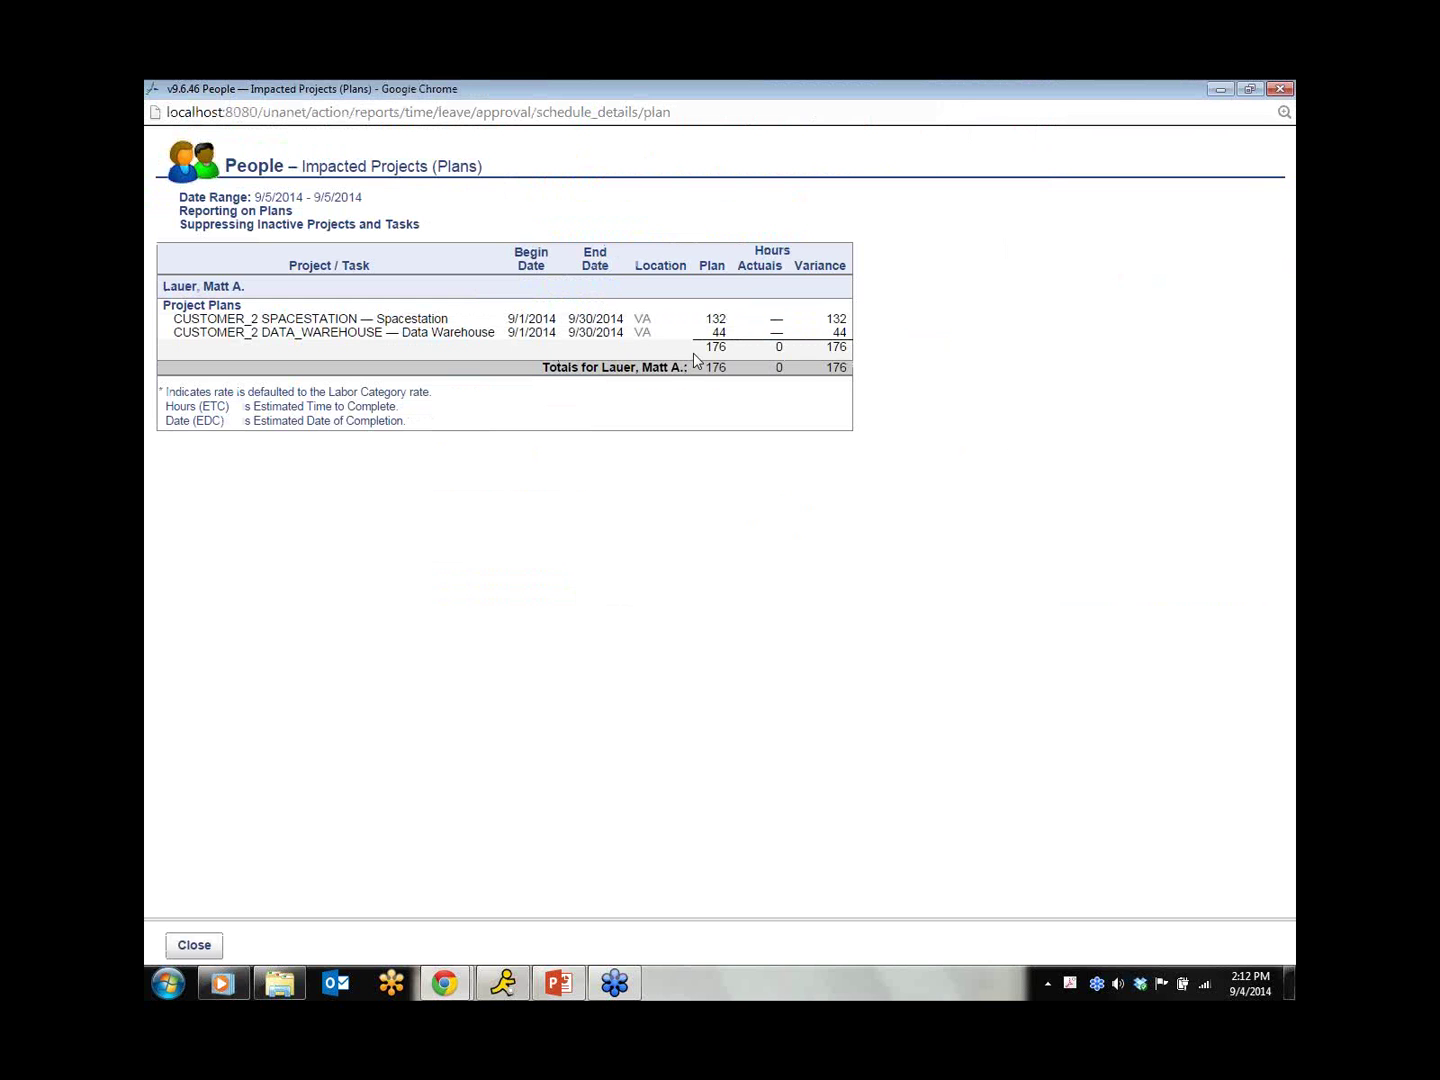
click(1280, 89)
click(255, 410)
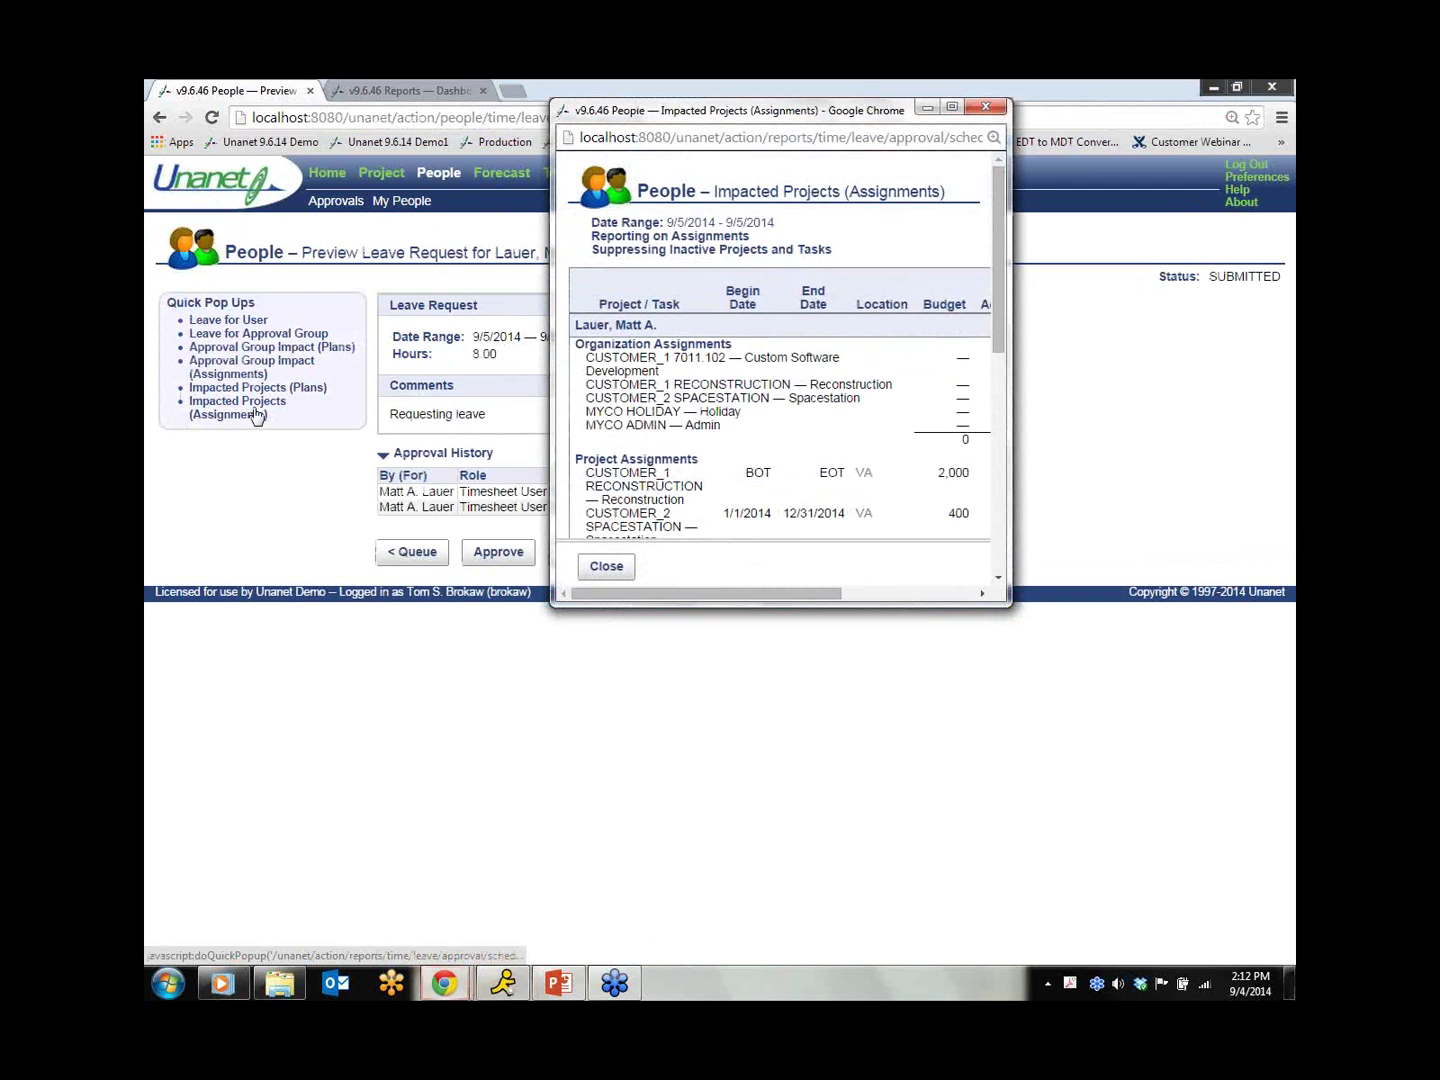
mouse_move(989, 324)
mouse_down()
mouse_move(997, 558)
mouse_move(989, 346)
mouse_up()
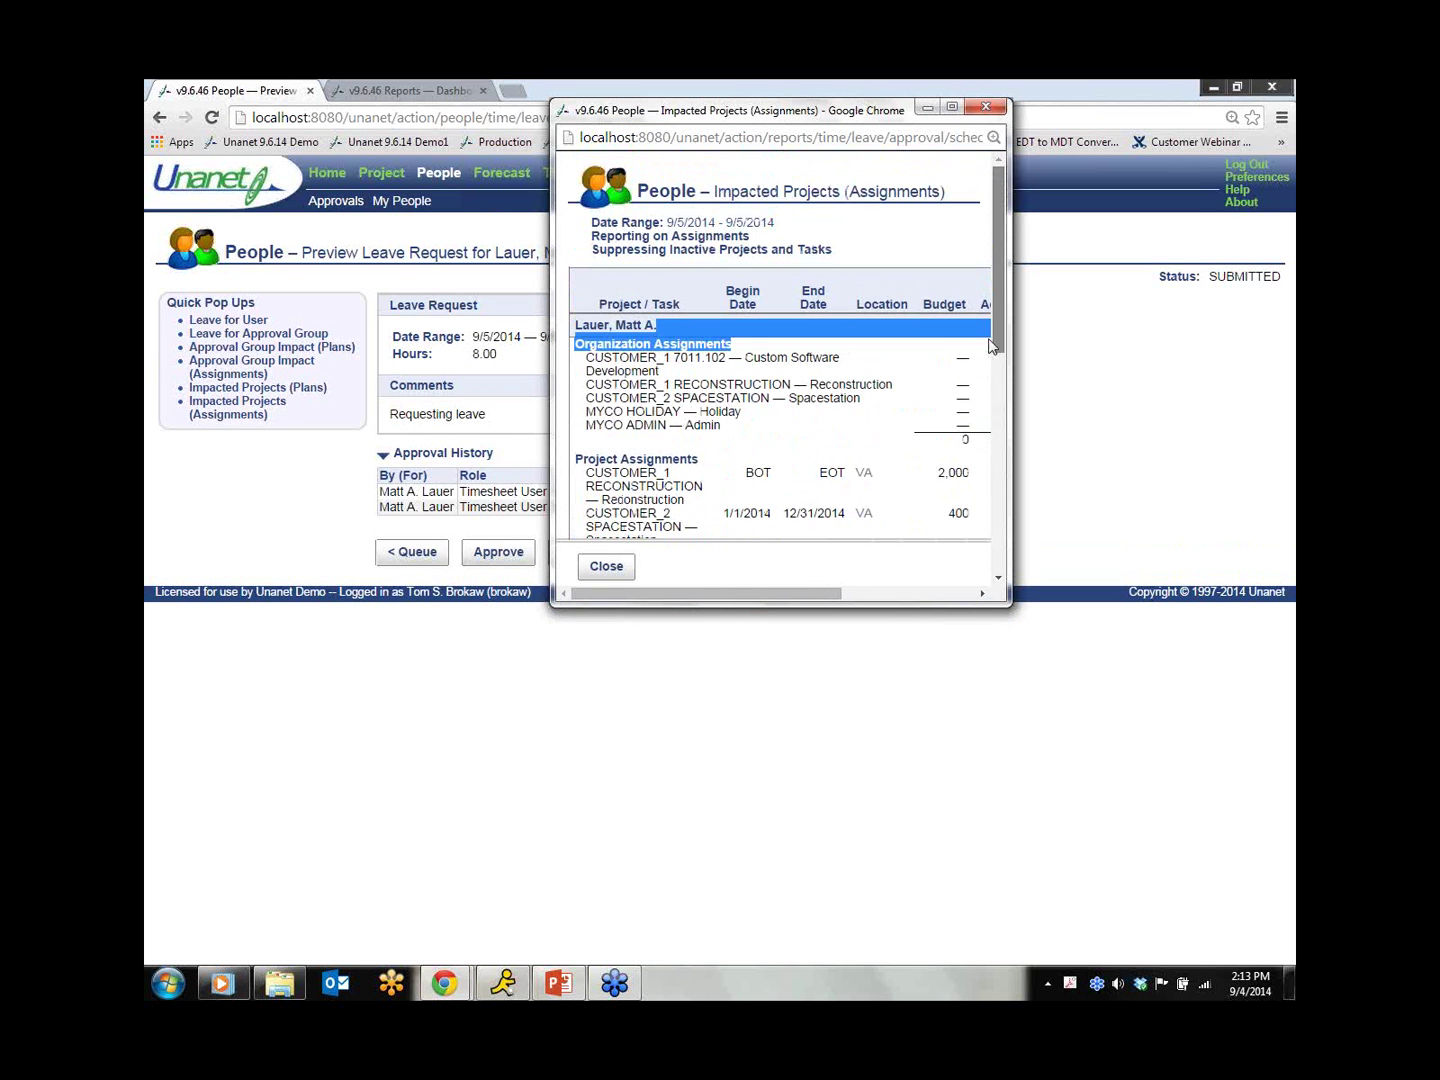
click(987, 108)
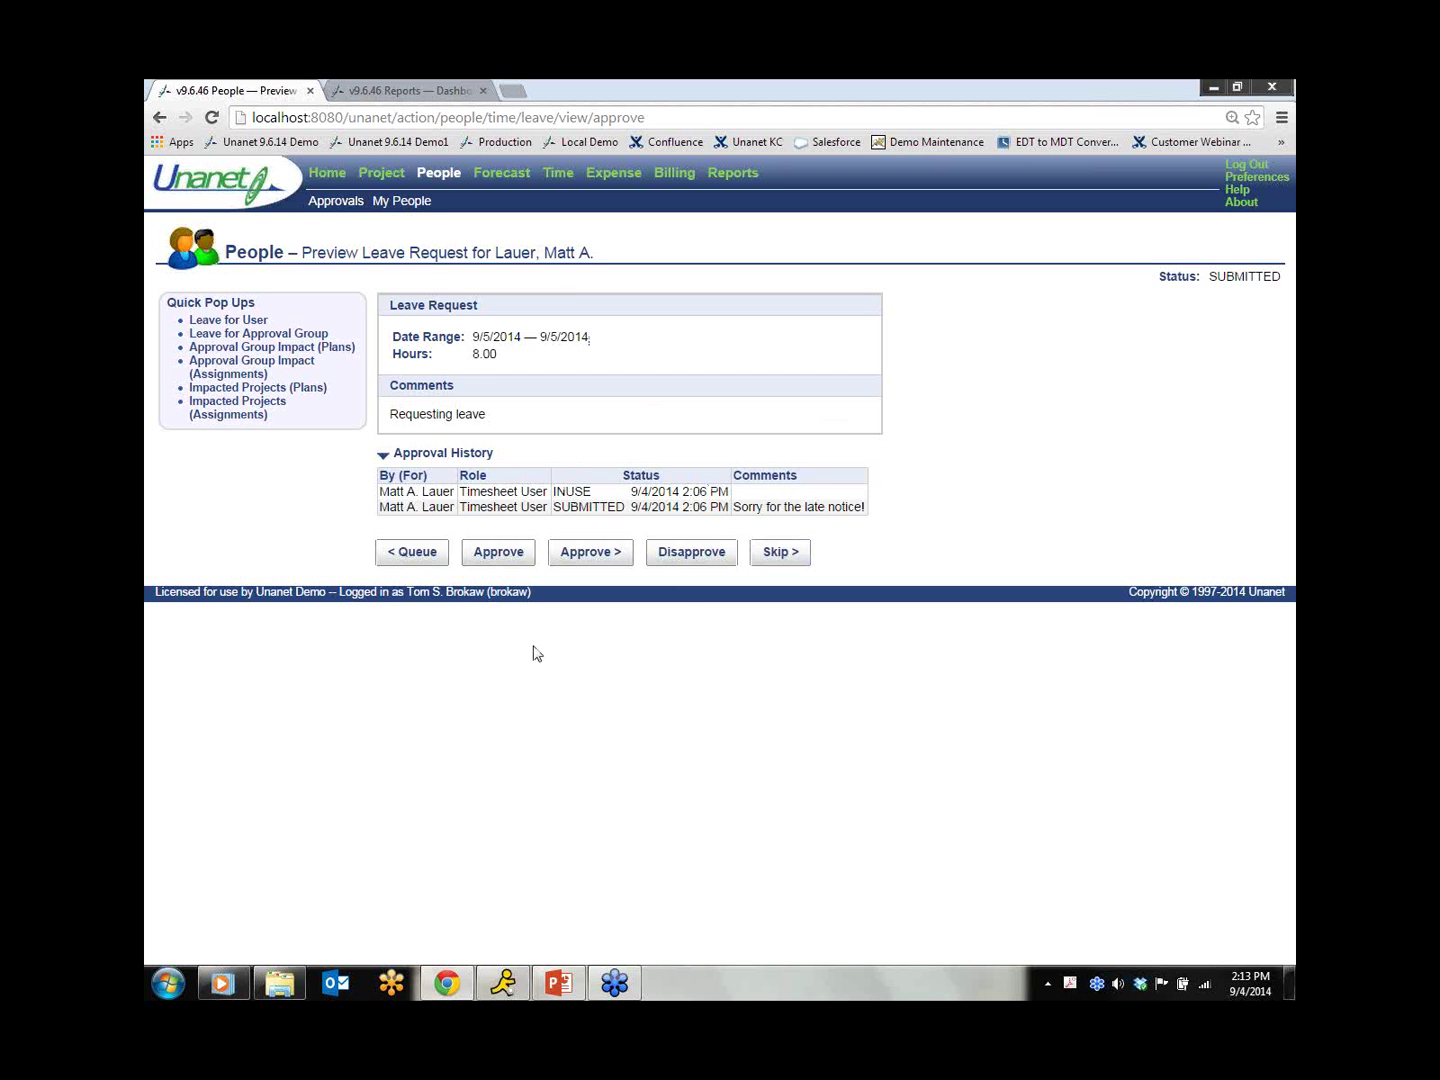
Step: Reopen the leave request from the queue, cancel an approval, and start disapproving it instead
click(432, 564)
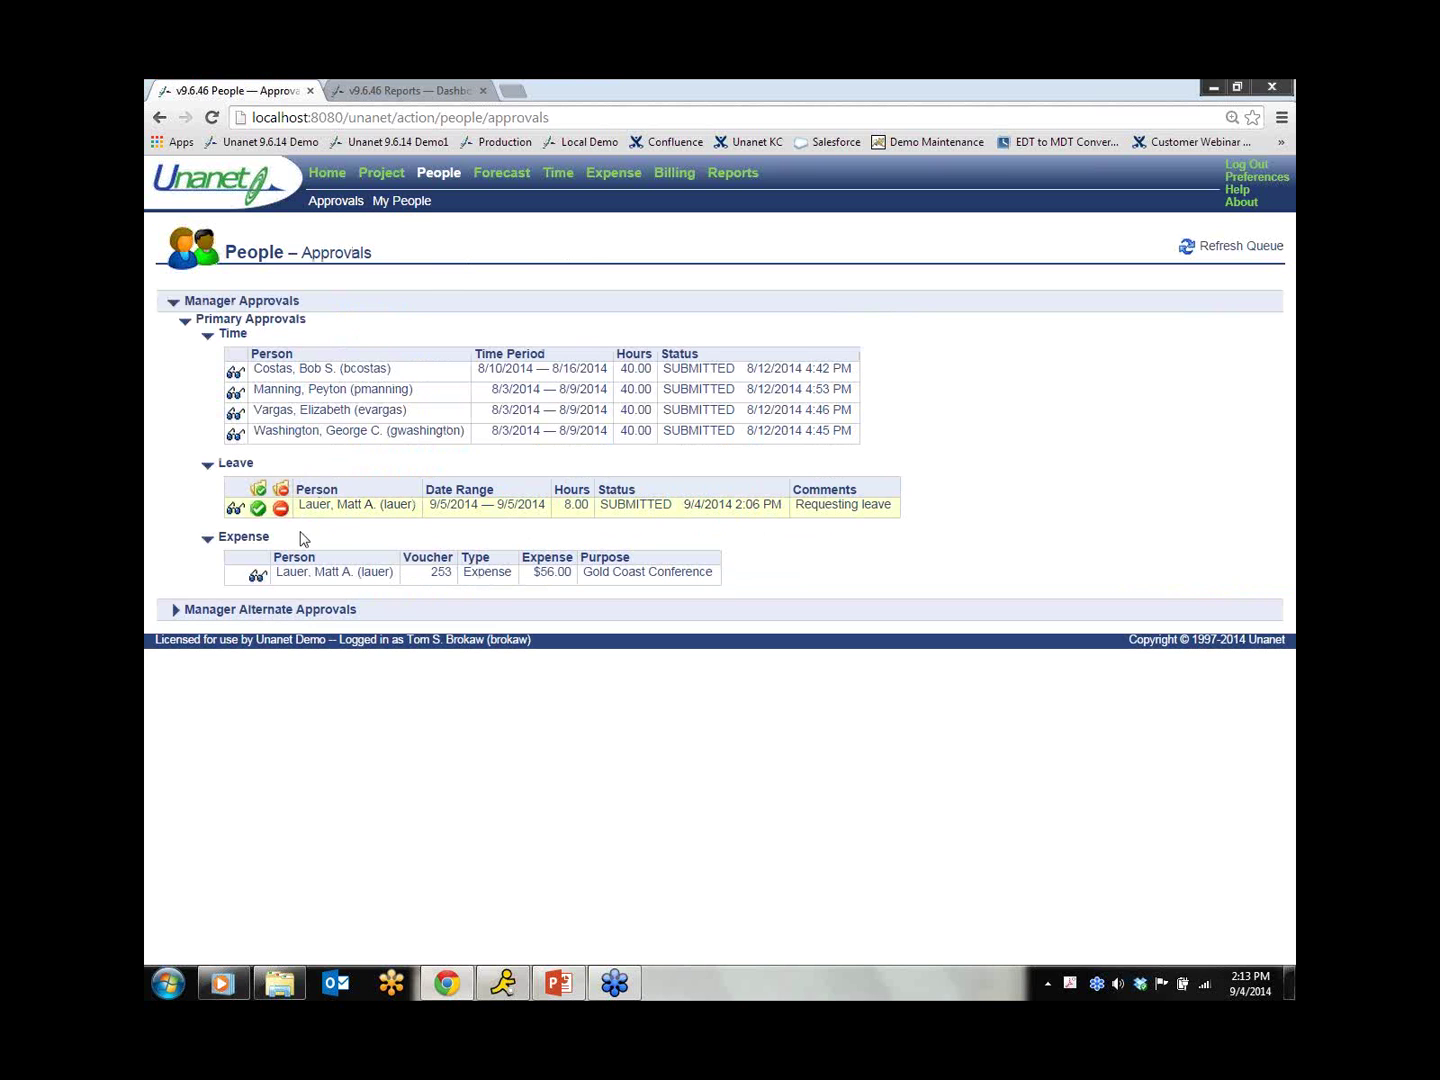
click(235, 511)
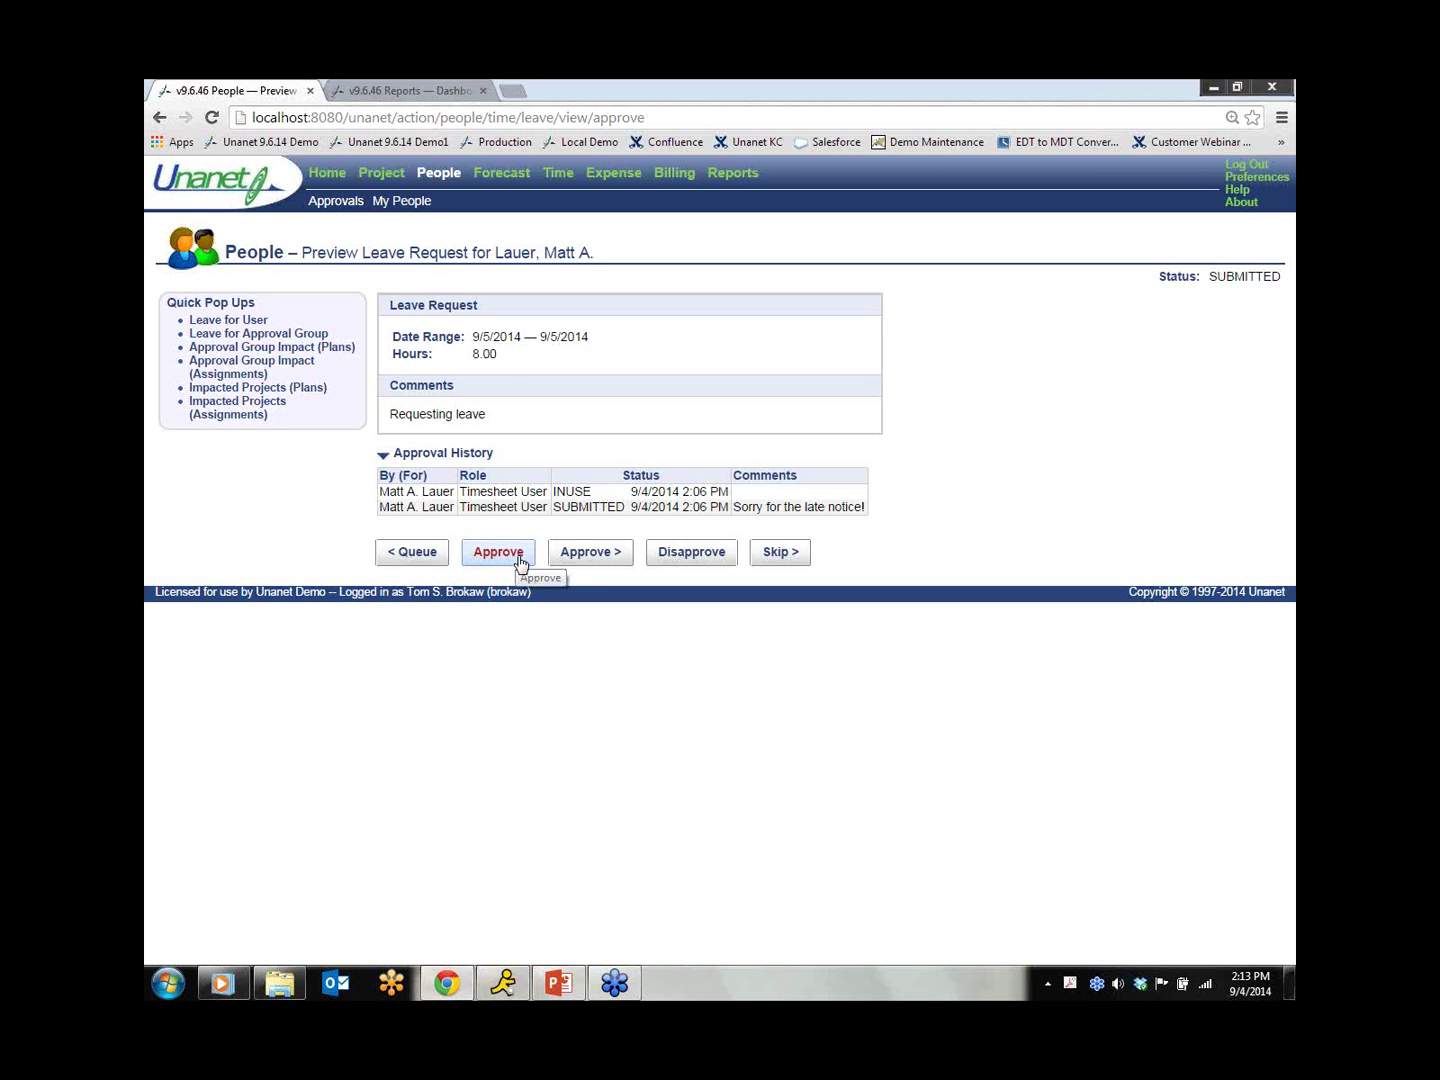
click(519, 562)
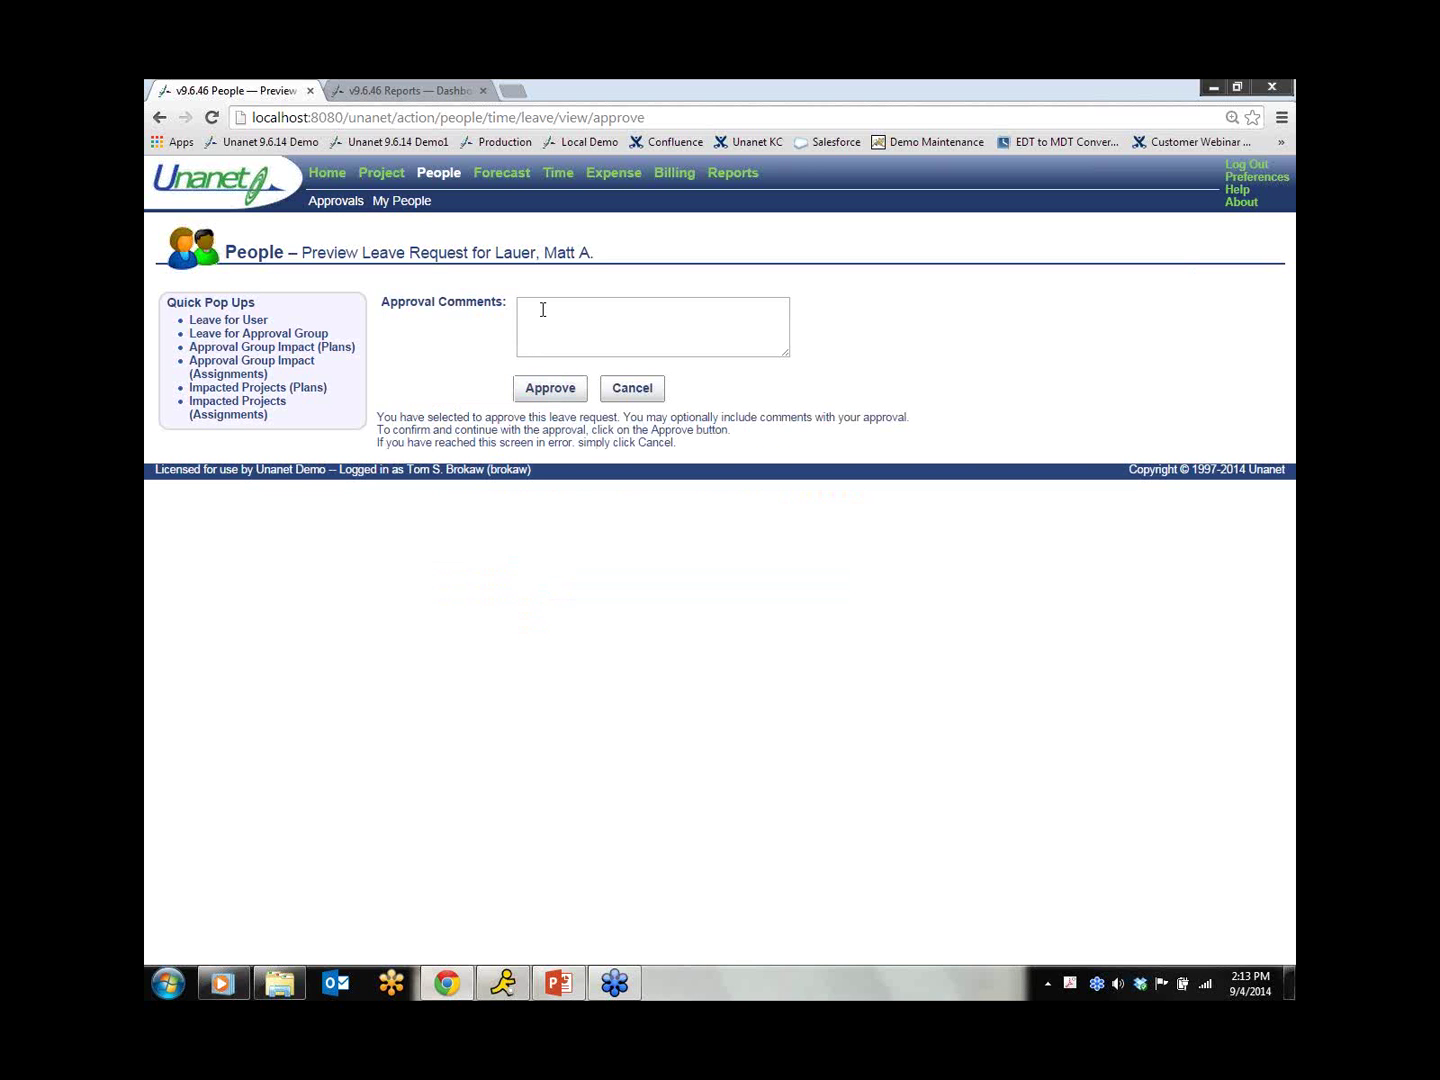
click(647, 398)
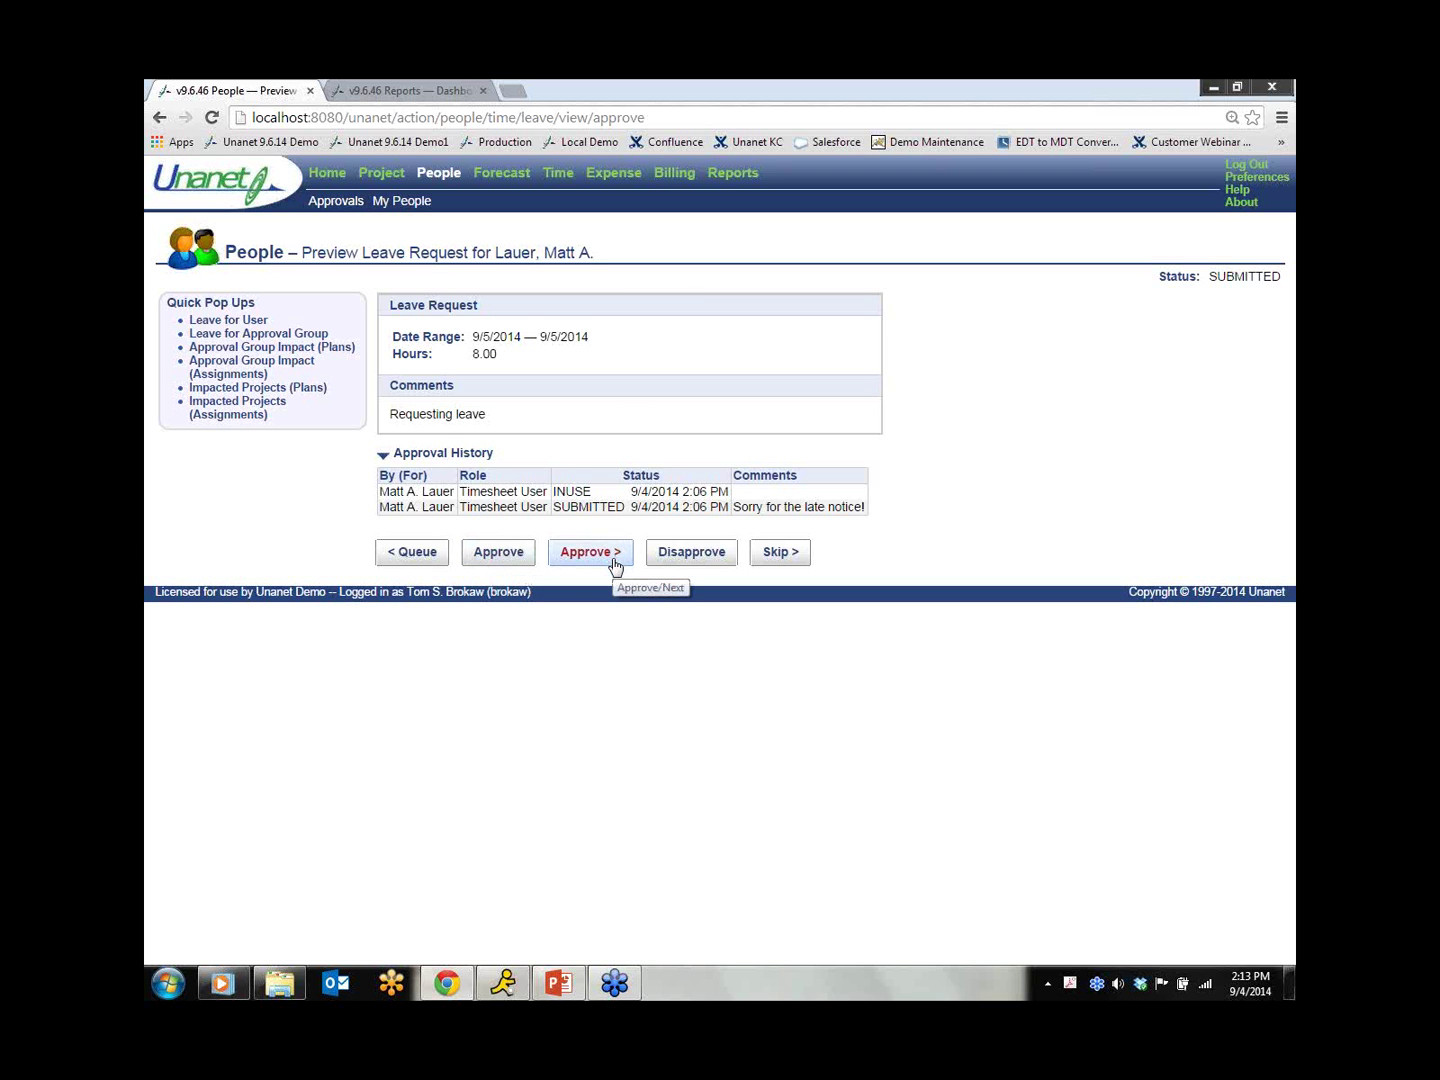
click(733, 555)
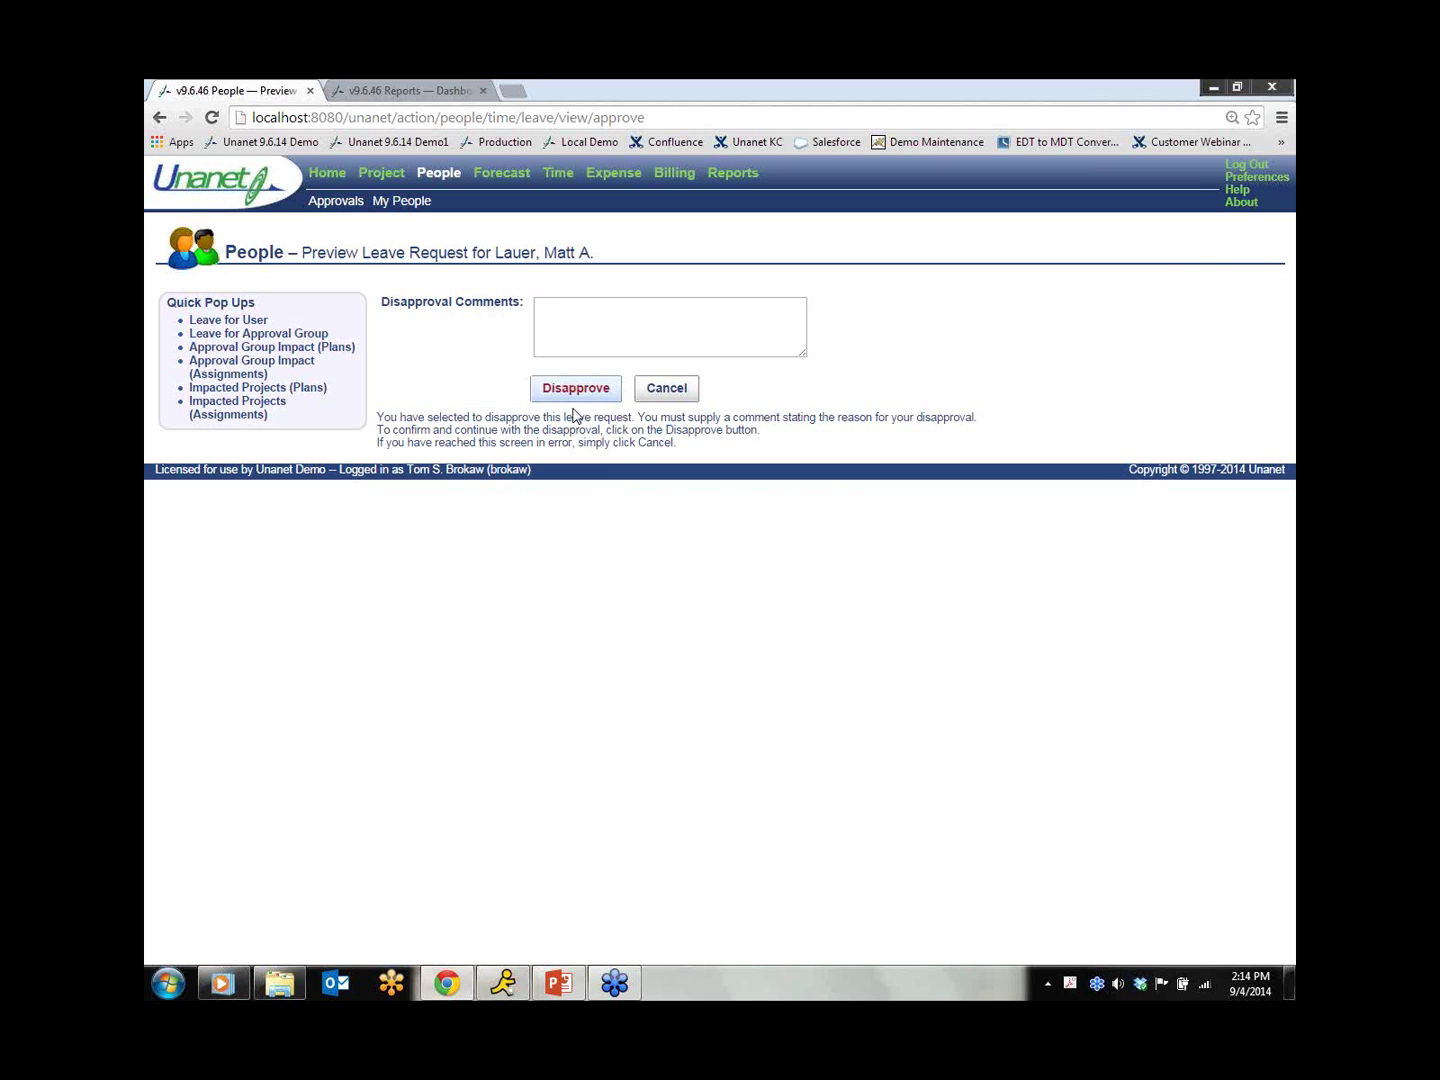
Step: Cancel the disapproval and approve the 9/5/2014 leave request
click(672, 394)
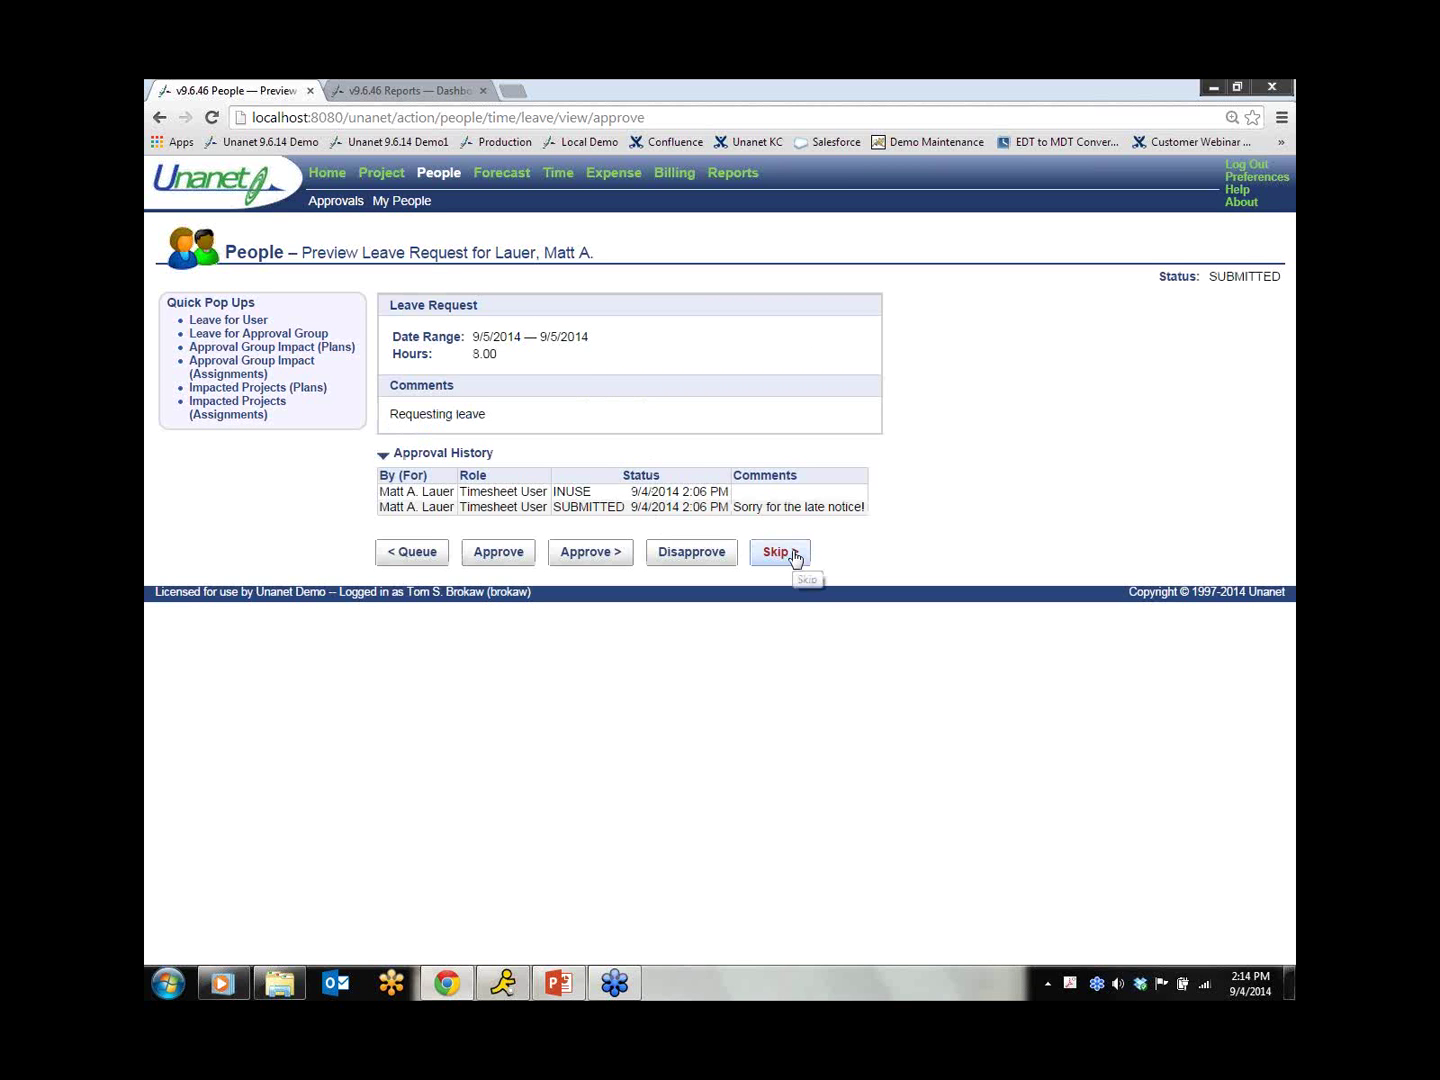
click(496, 554)
click(531, 394)
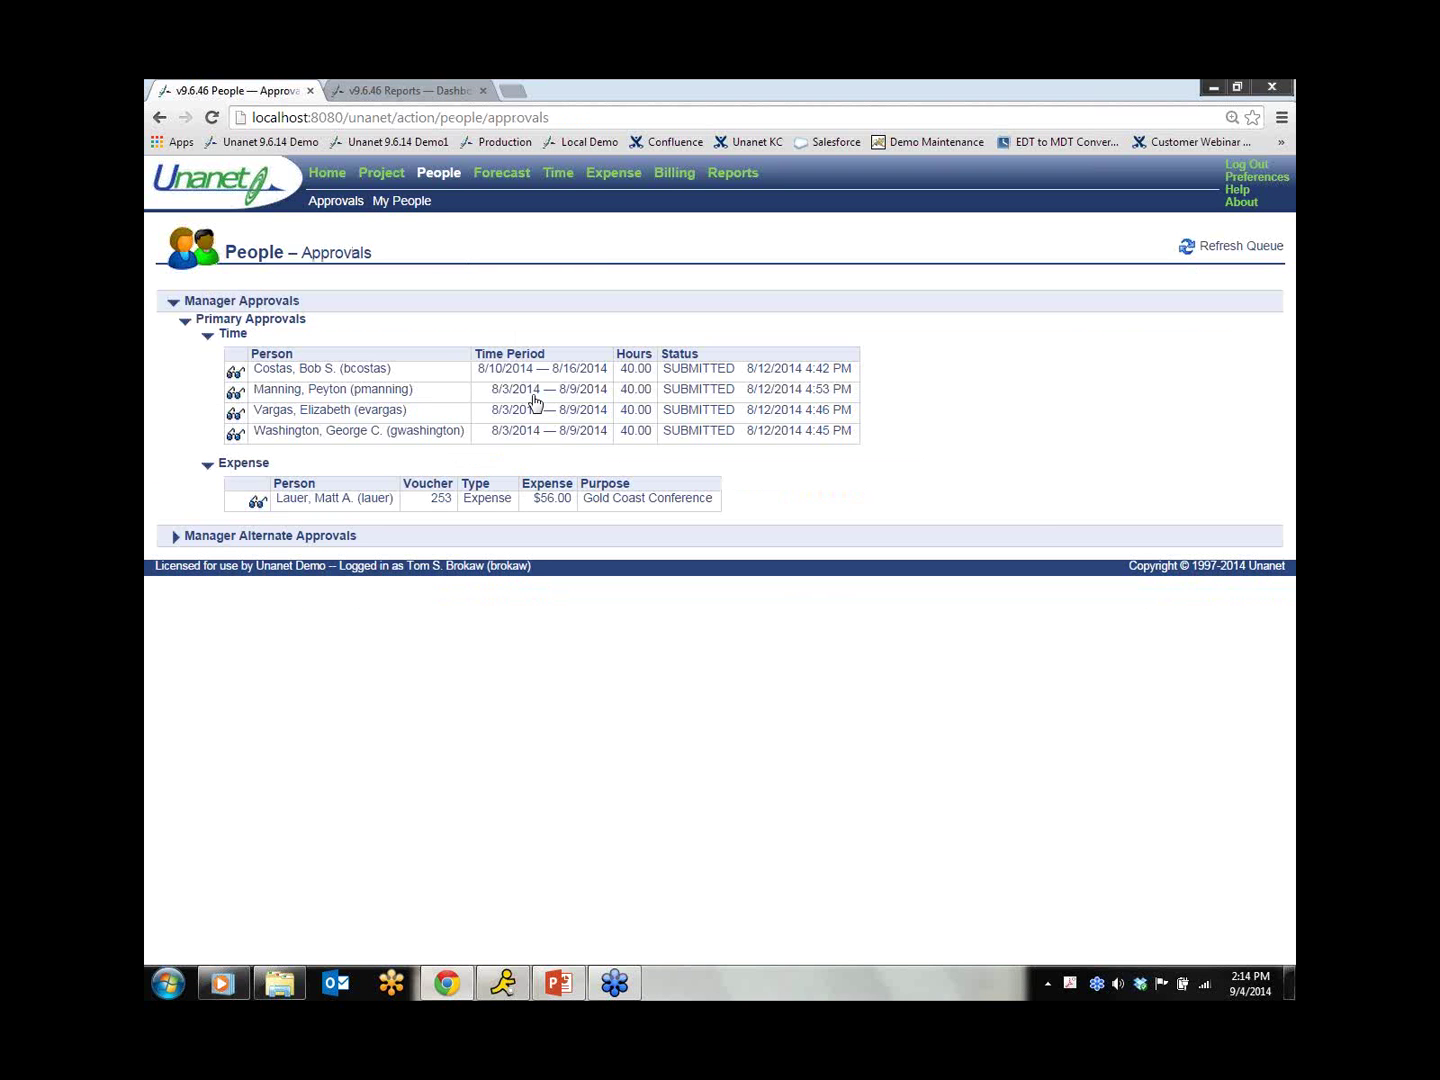
Step: Return to the Unanet home dashboard
click(324, 175)
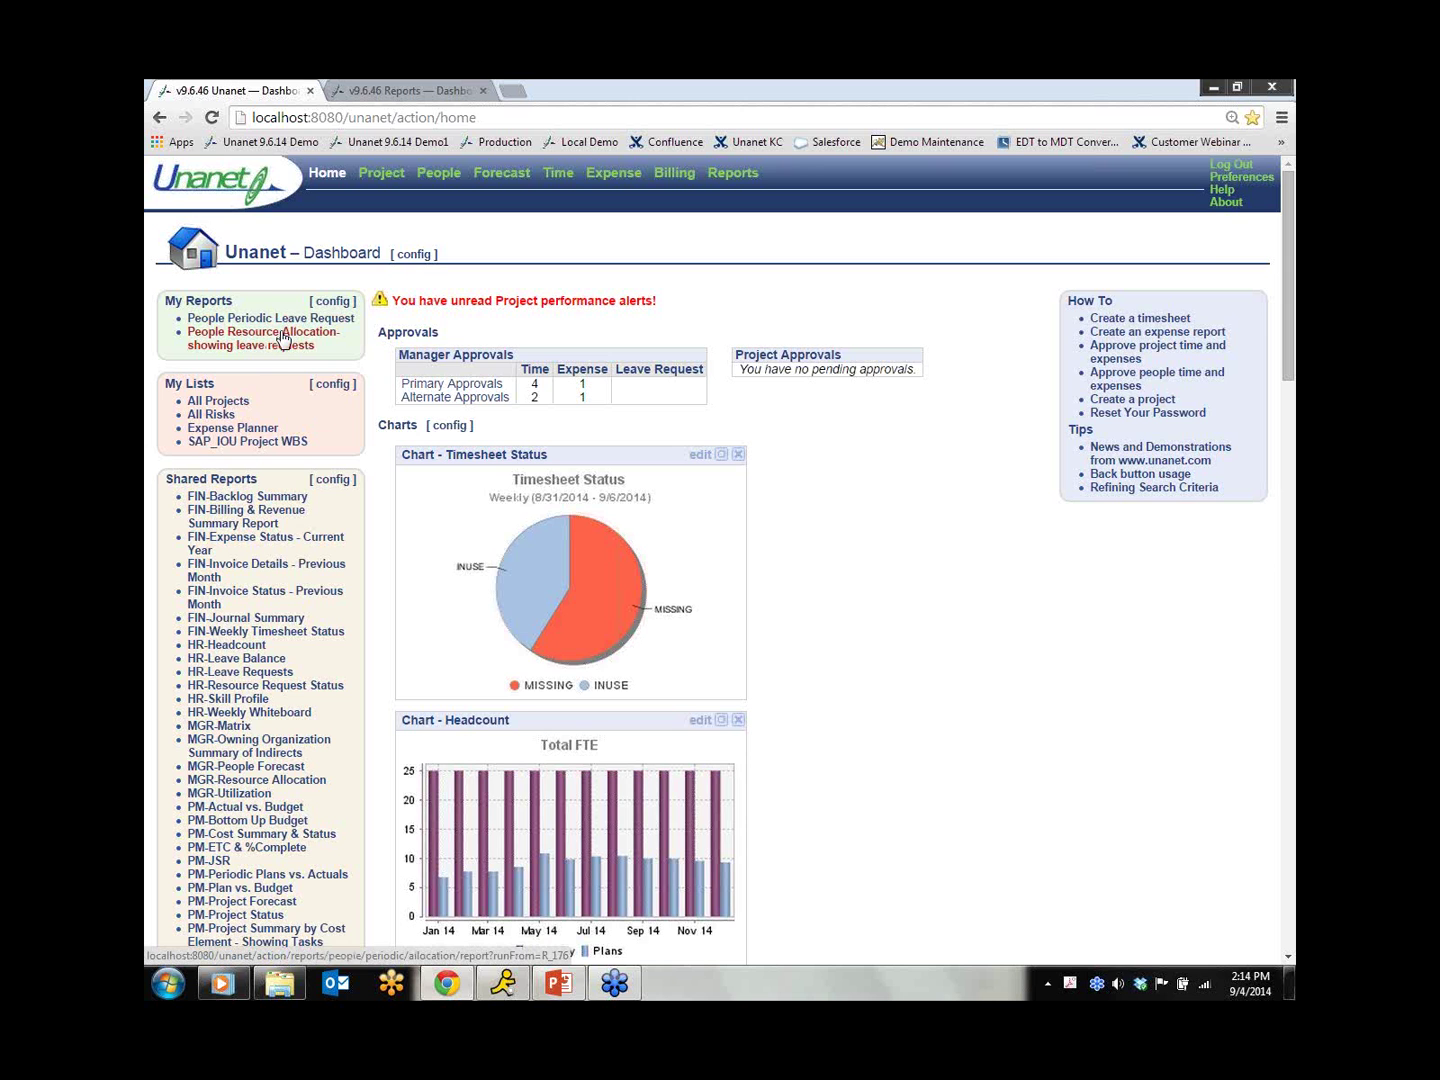
Step: Open the People Periodic Leave Request report, put the Reports dashboard in a new tab, and highlight Sep-14's 8.00 hours
click(270, 318)
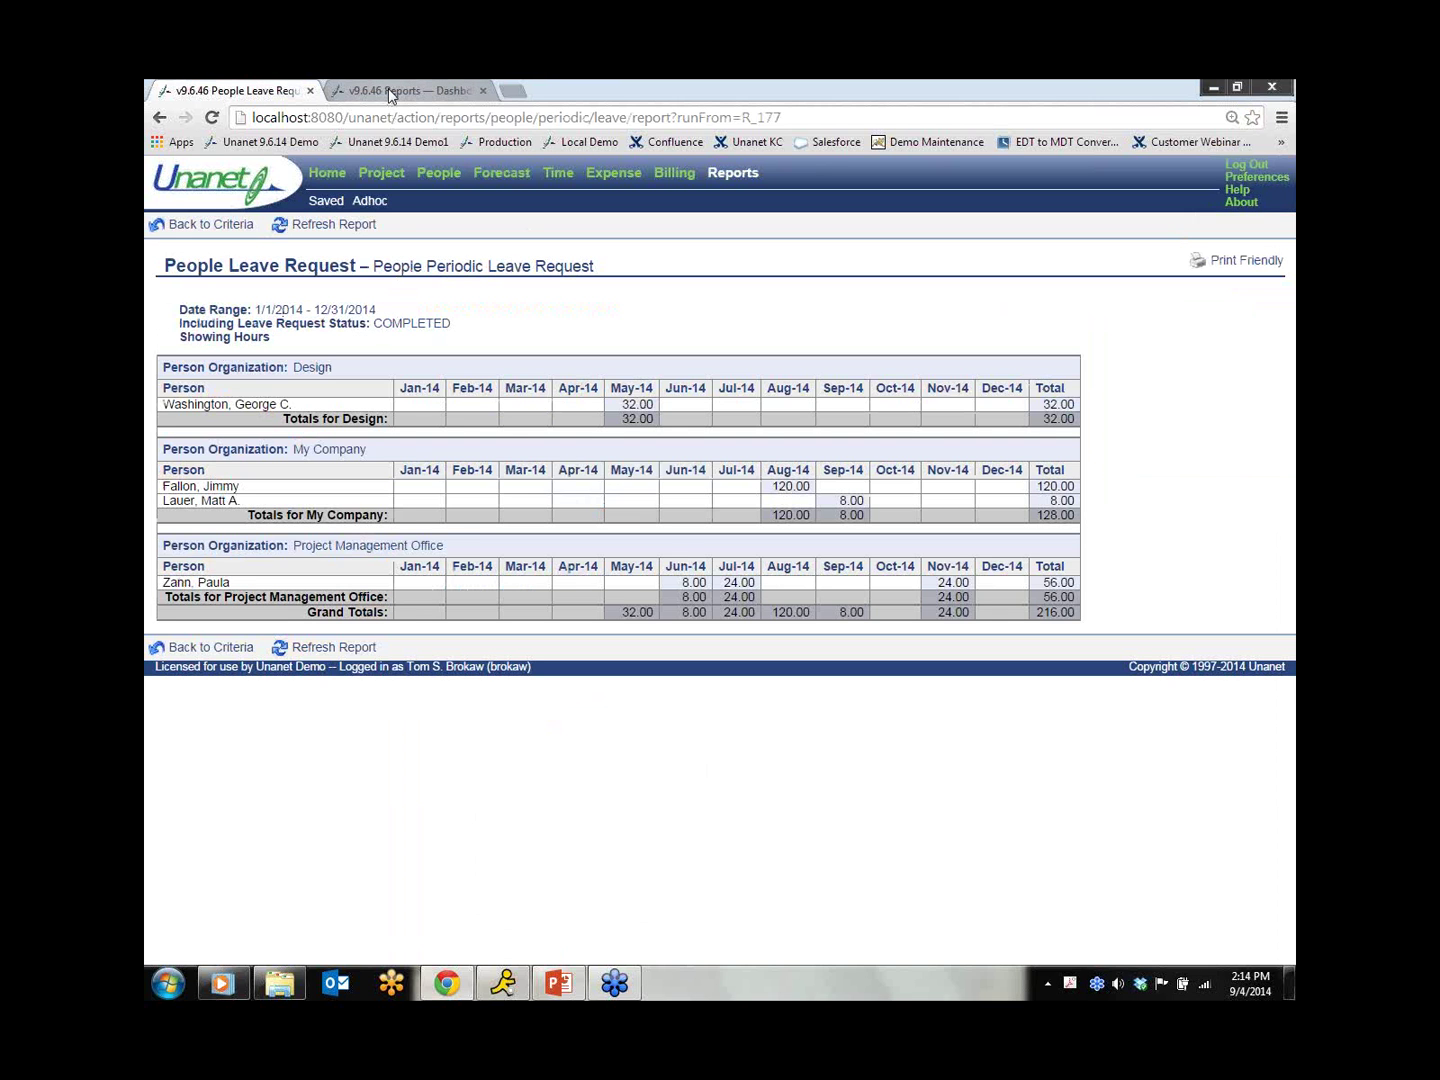
click(483, 90)
right_click(329, 186)
click(400, 187)
click(430, 89)
click(735, 172)
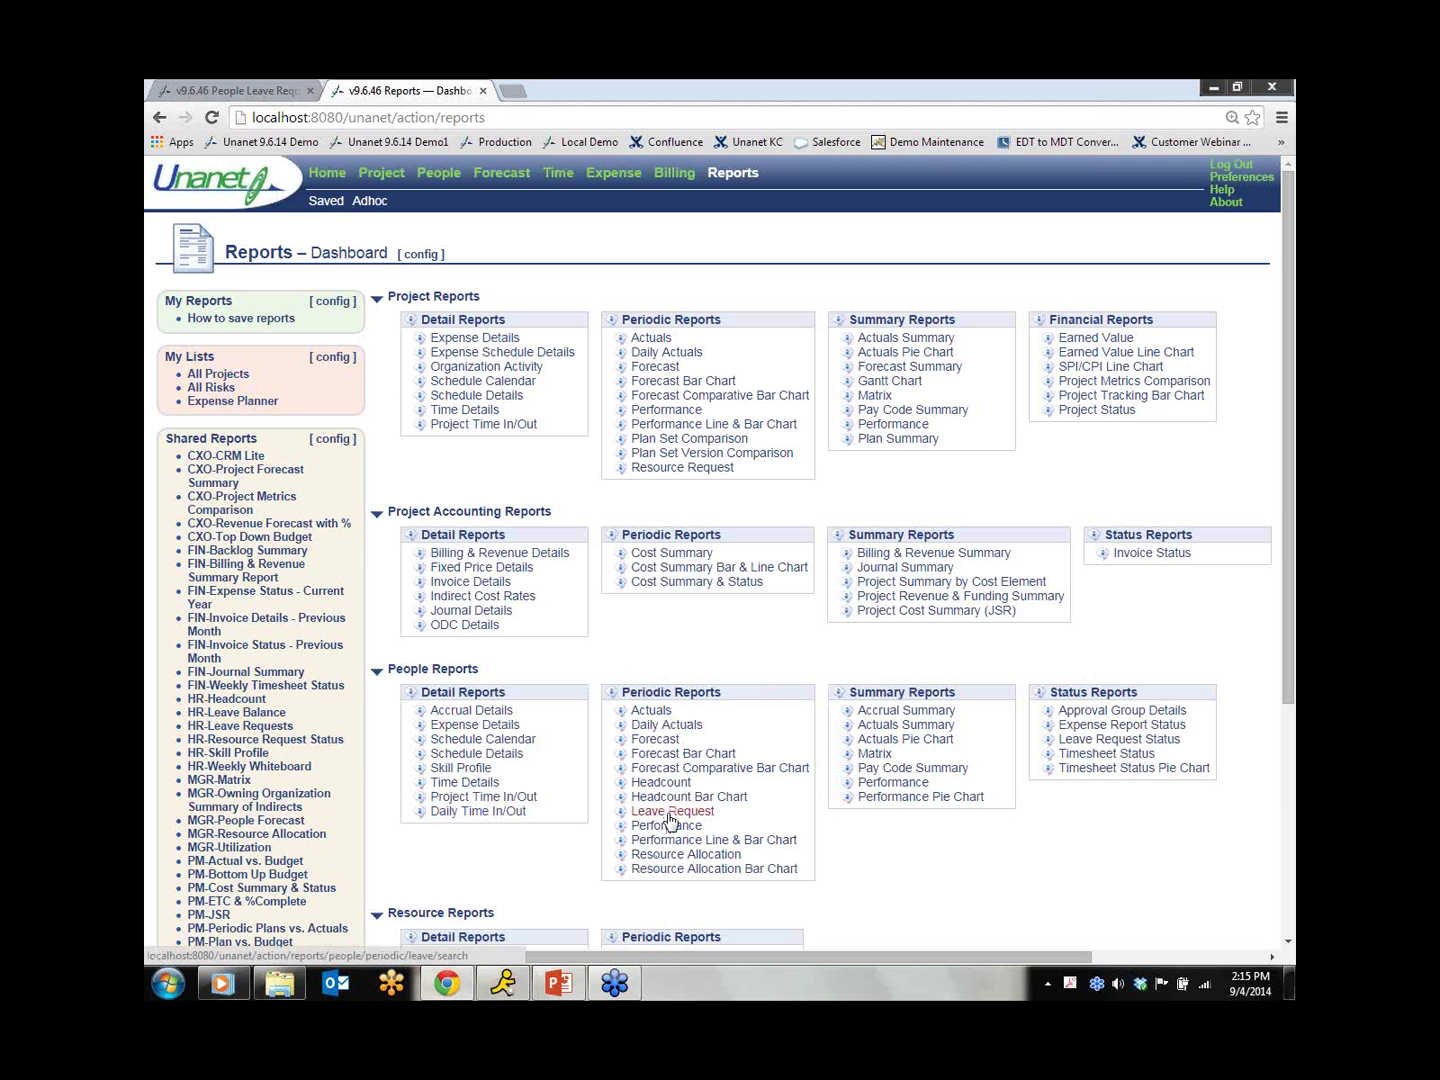
click(276, 90)
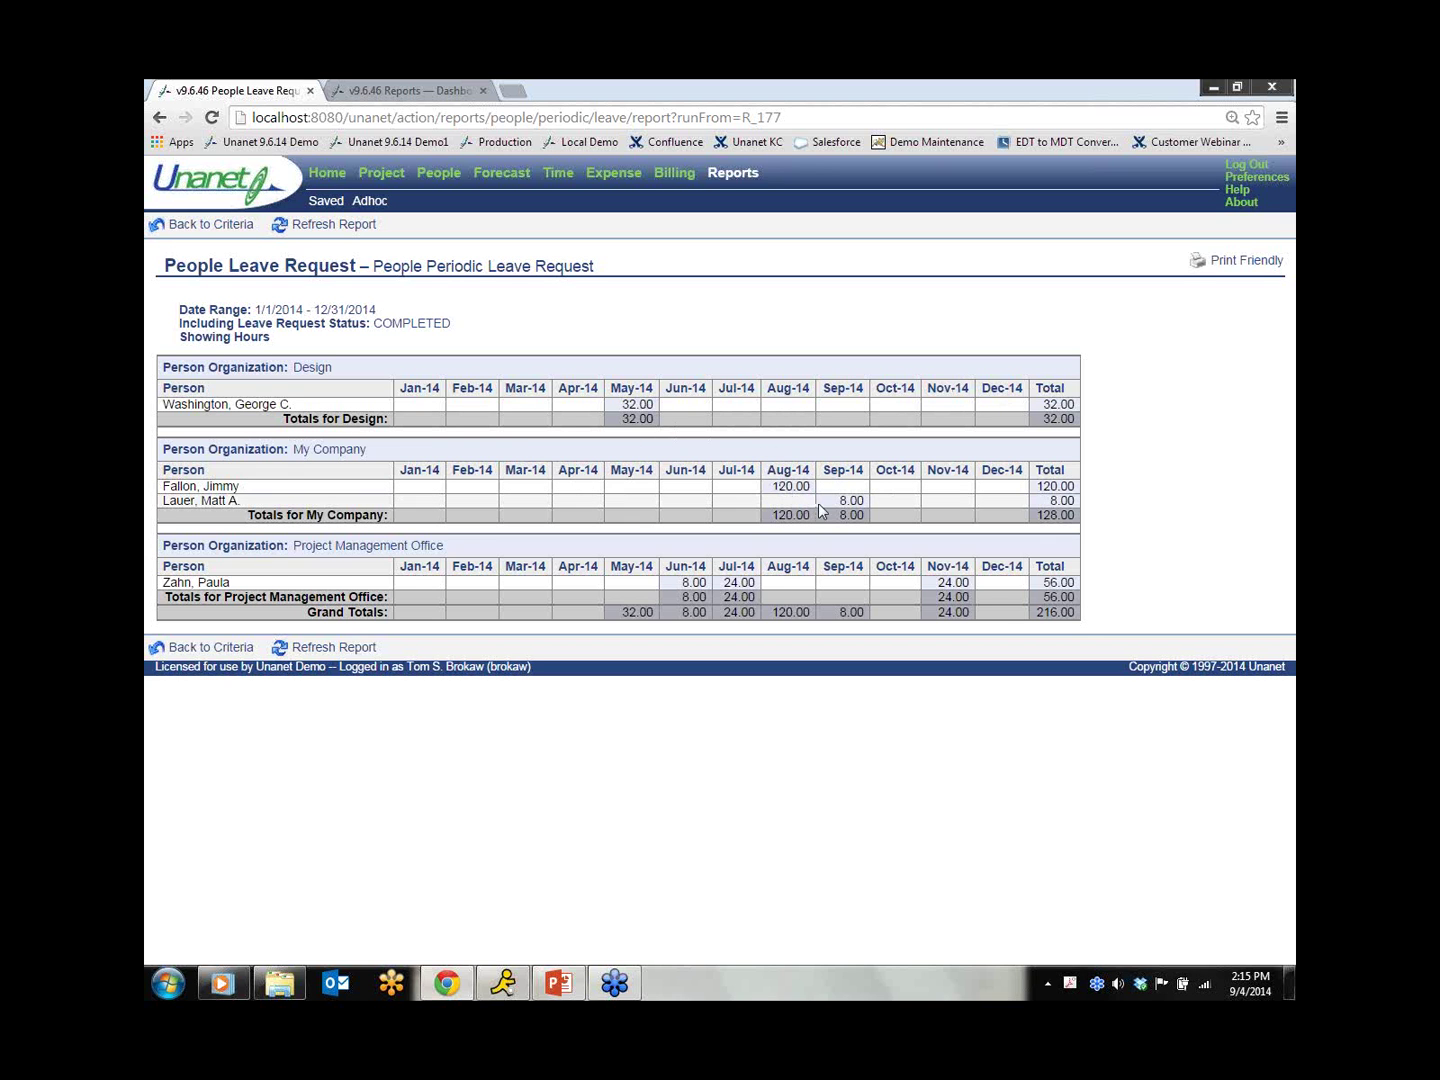
drag(840, 500, 864, 497)
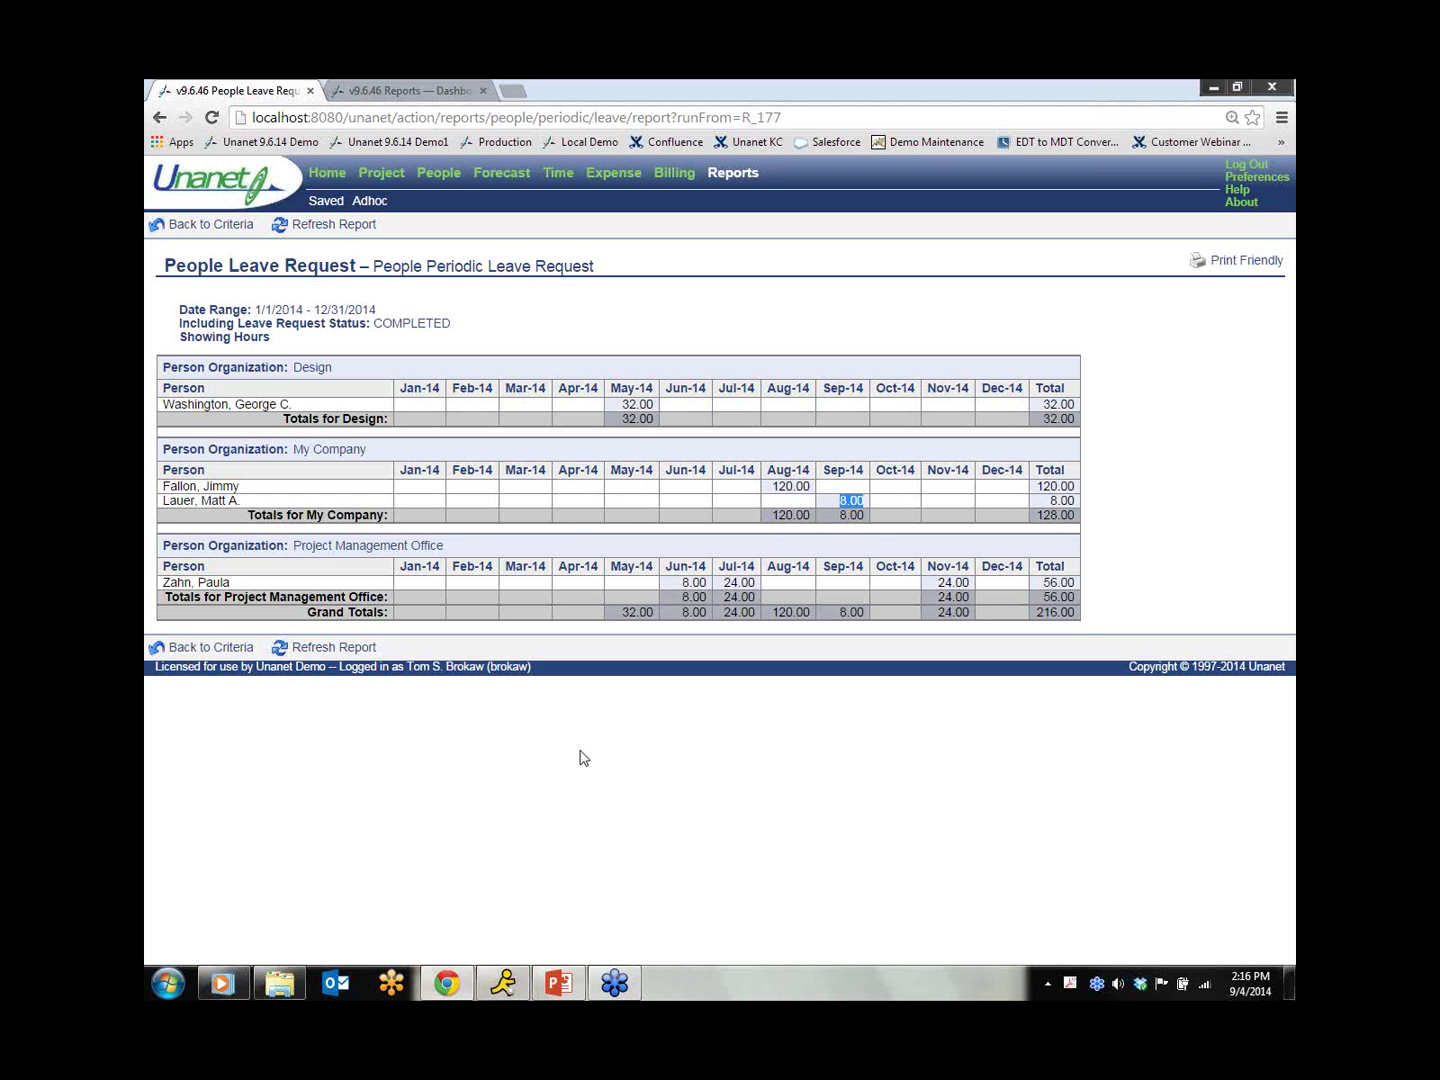
Step: Rerun the leave report with INUSE status selected instead of COMPLETED
click(226, 227)
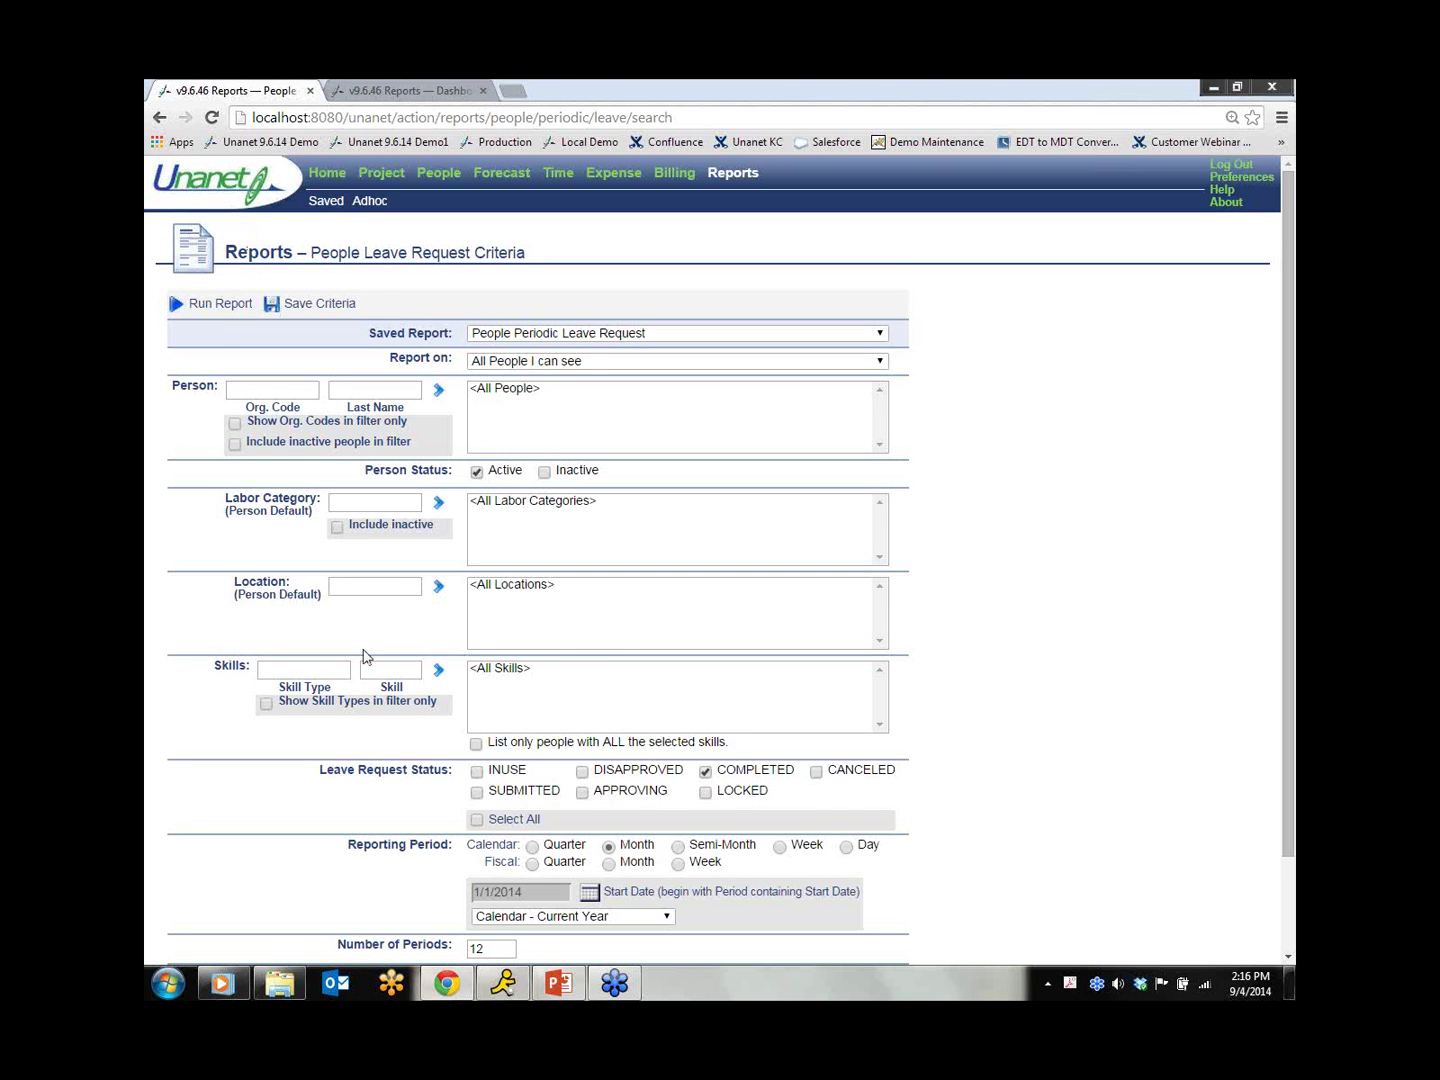
scroll(367, 662, down, 1)
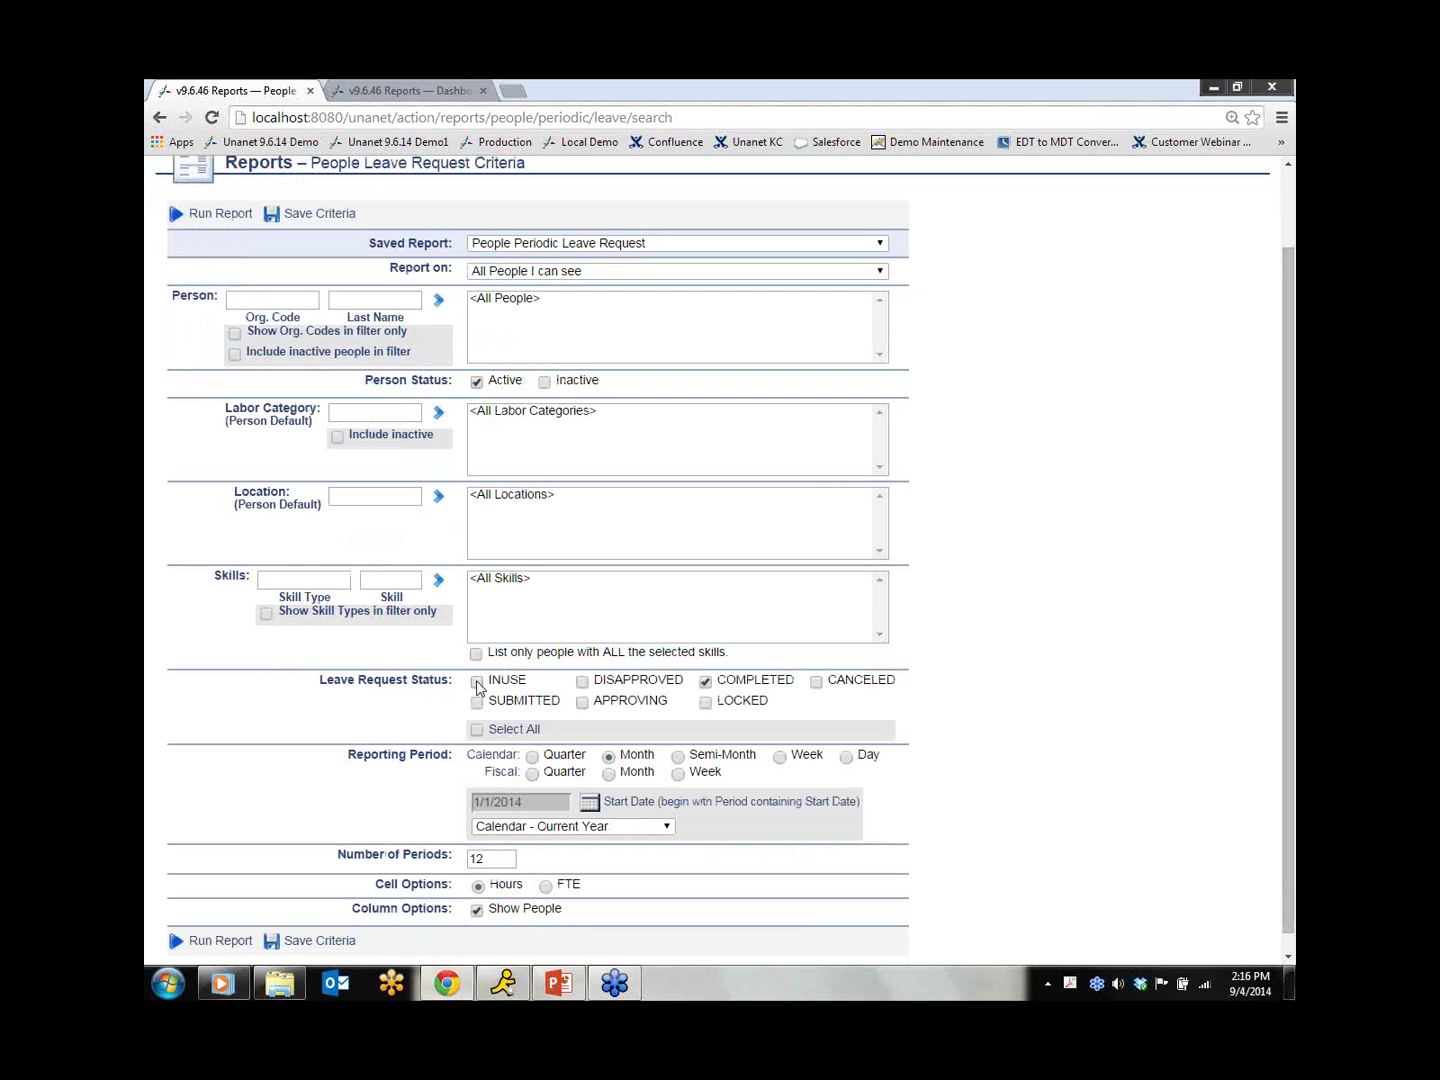
click(705, 682)
scroll(273, 787, down, 1)
click(213, 926)
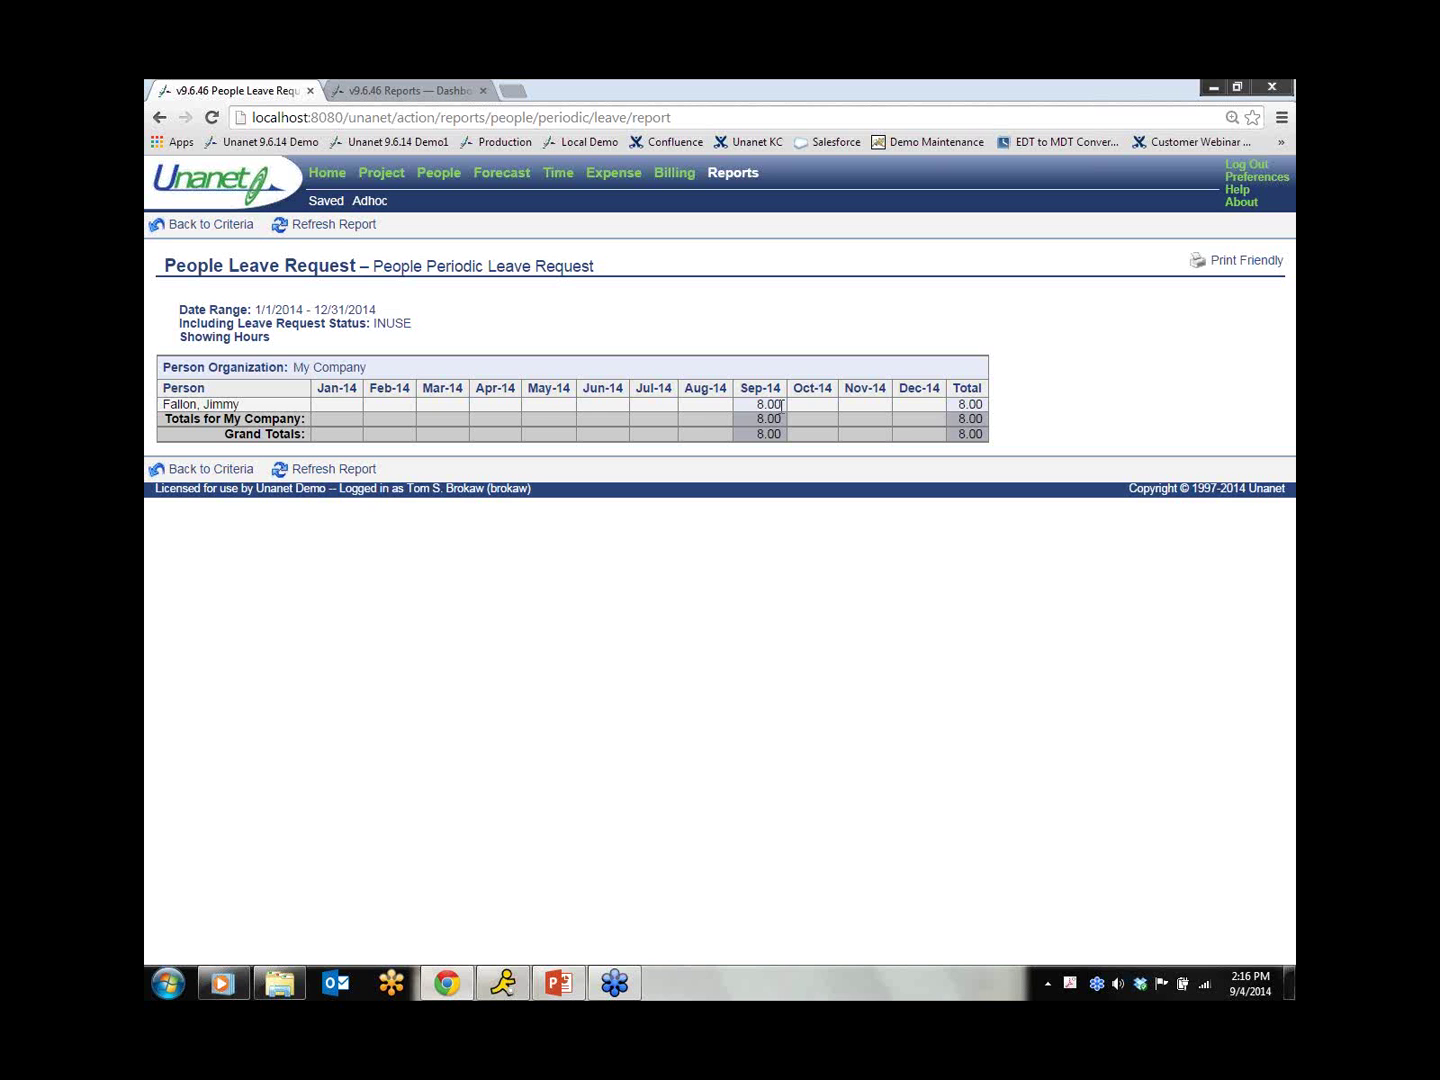
Step: Open the People Resource Allocation report and highlight its note on leave markers
click(327, 176)
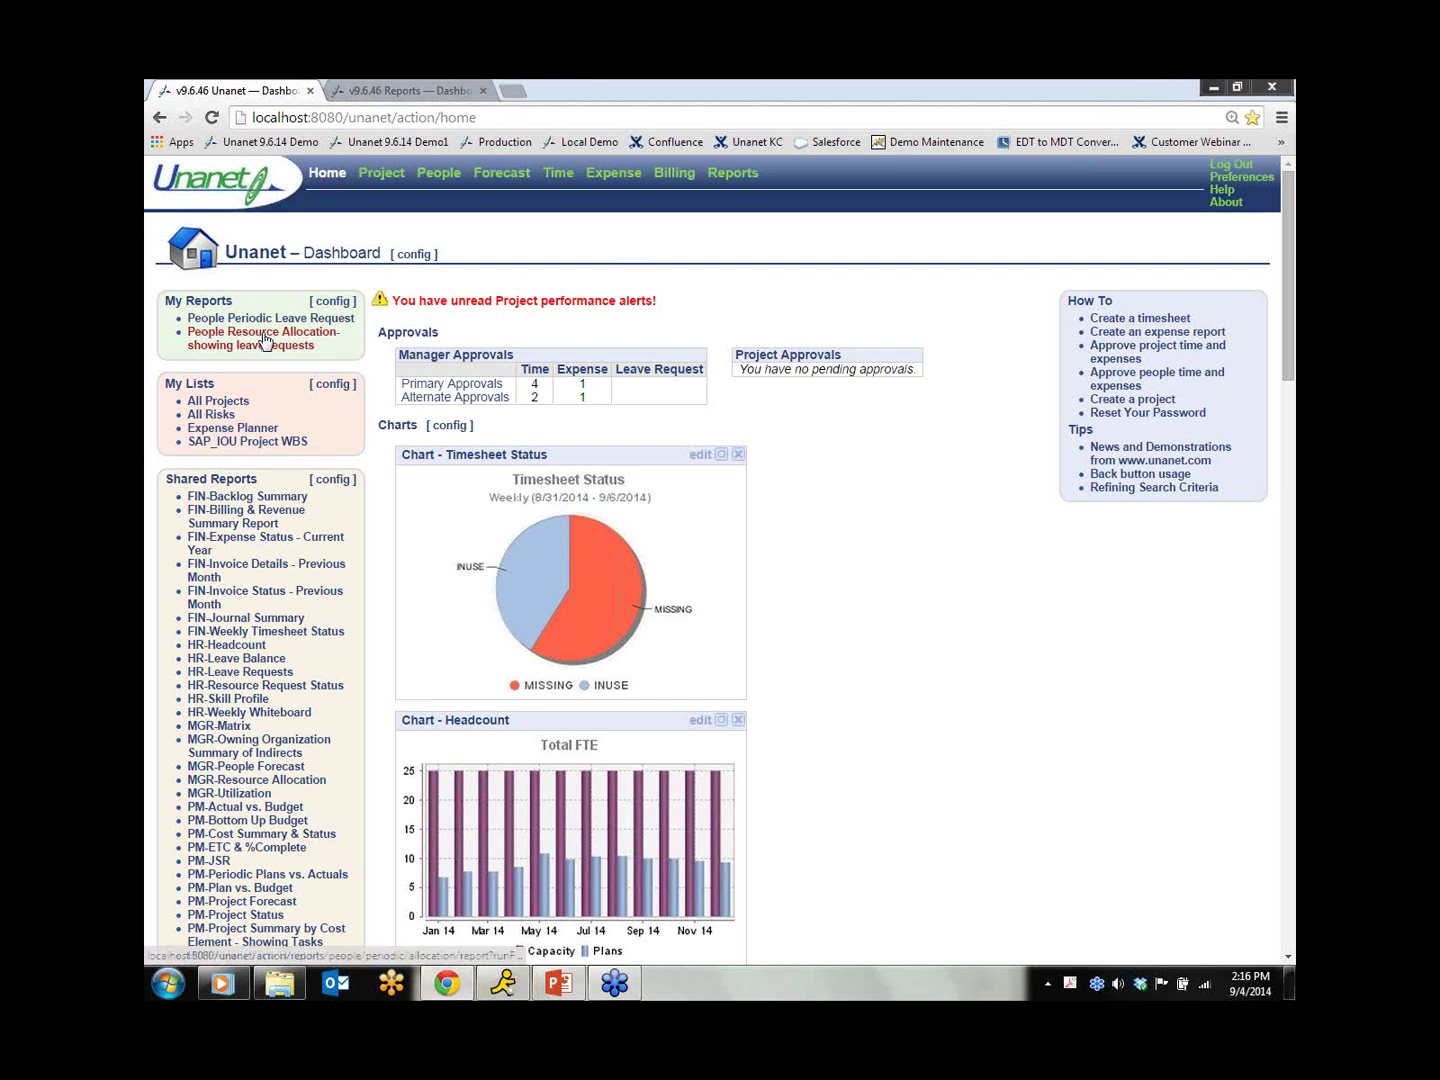
click(265, 341)
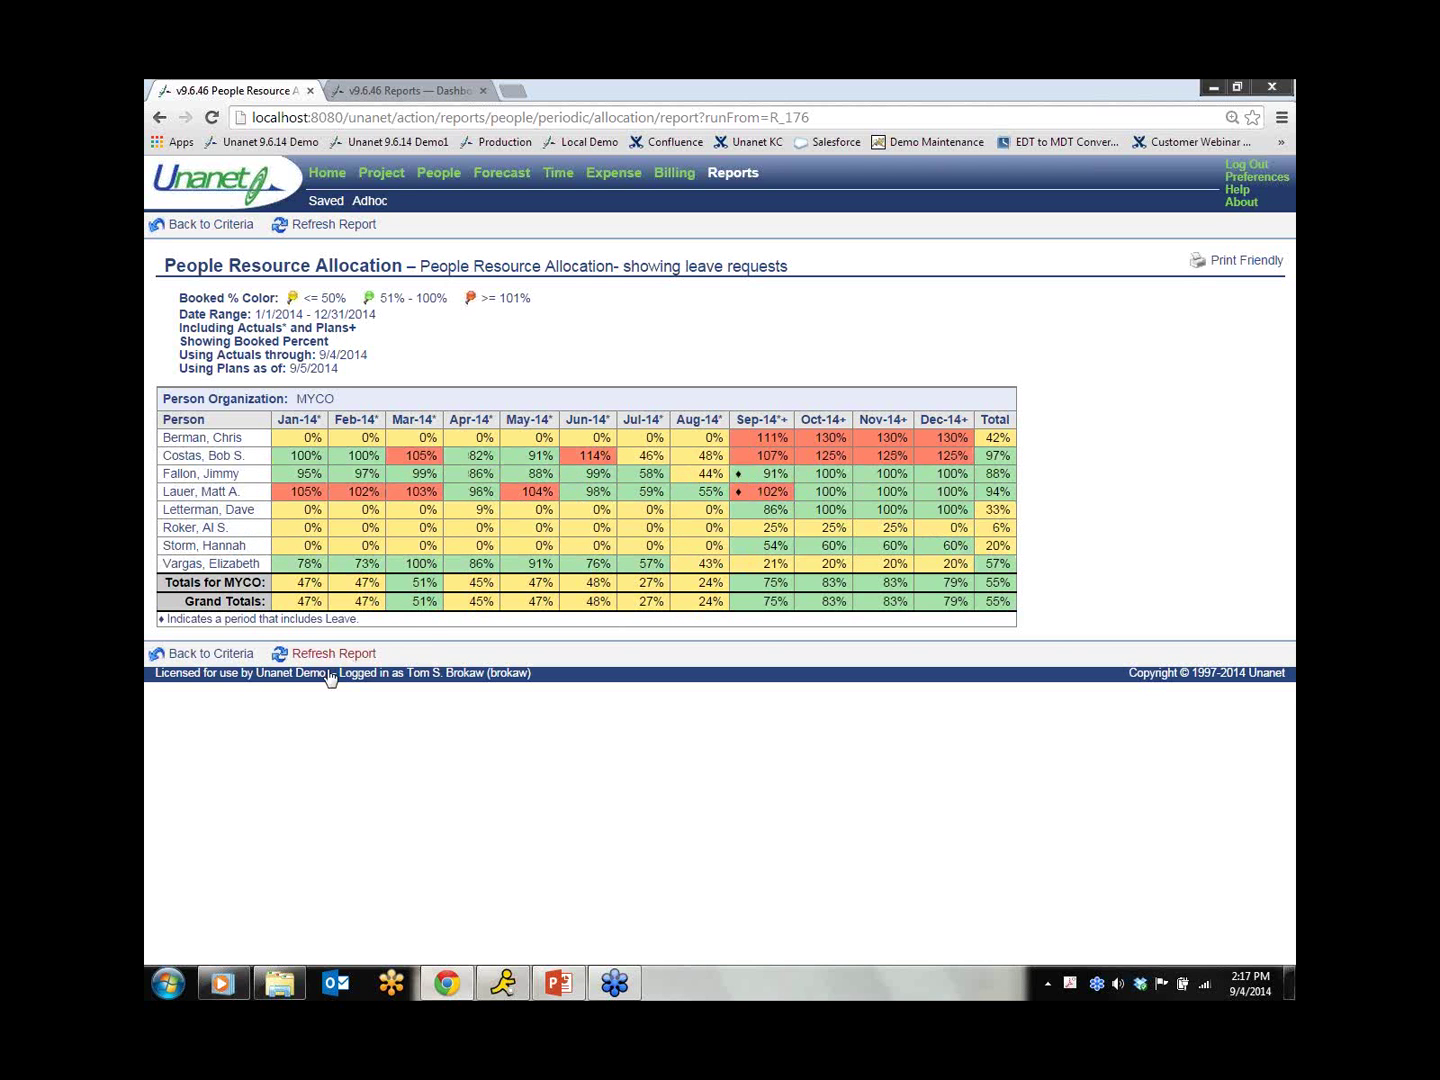
drag(369, 619, 162, 623)
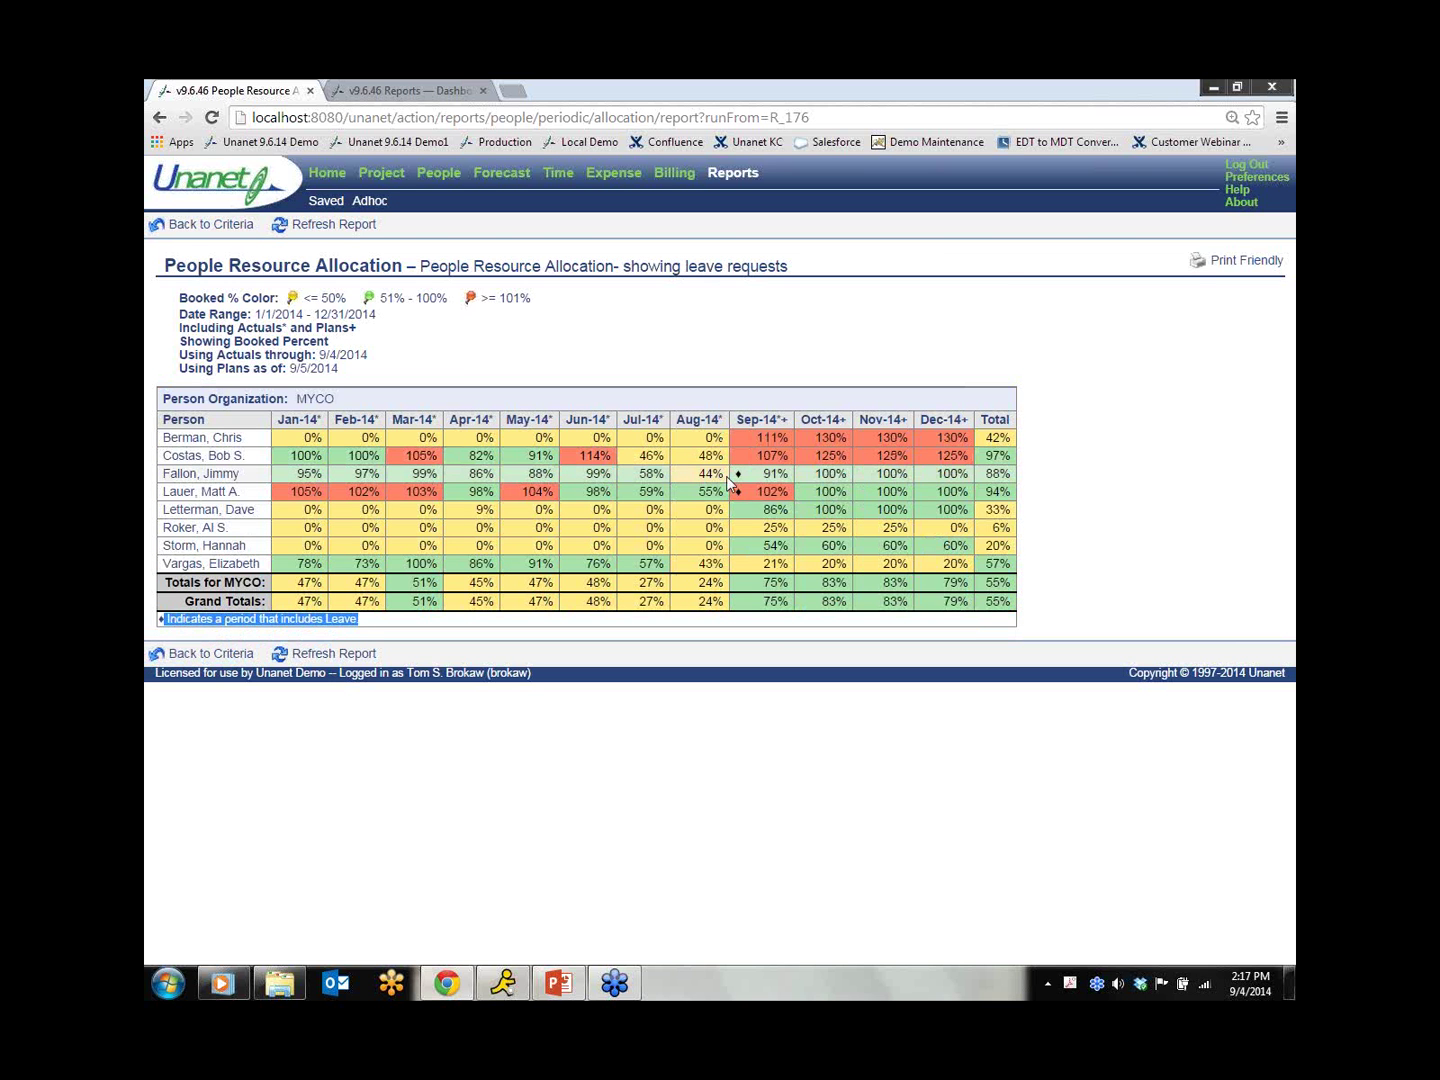
click(737, 486)
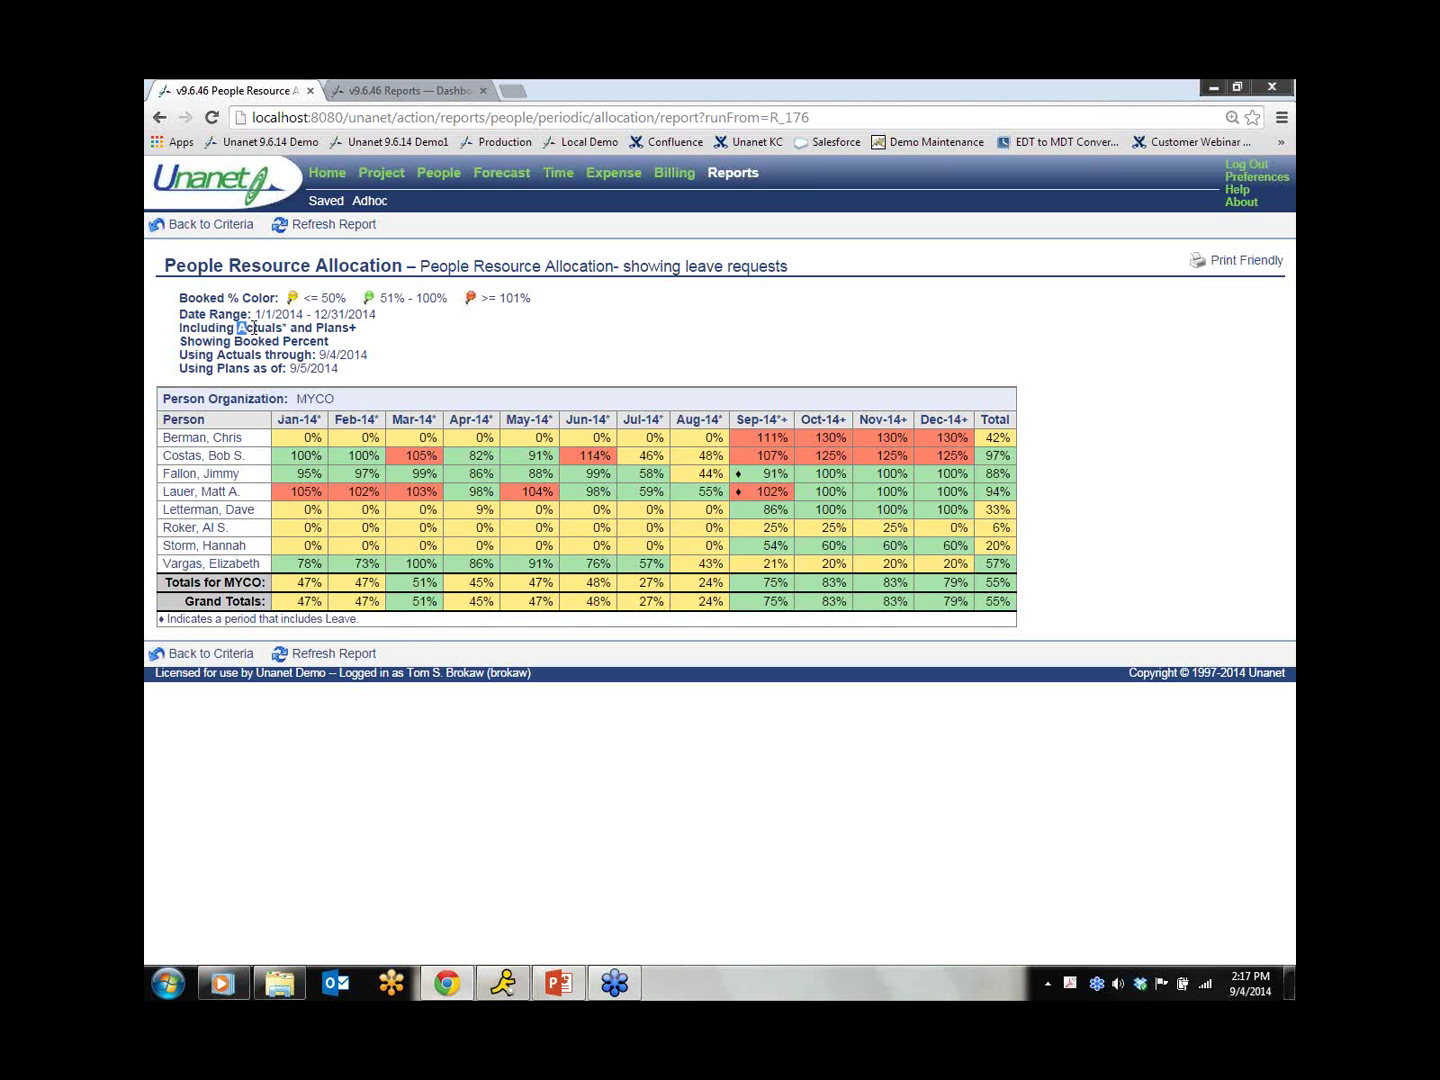
Step: Highlight Actuals in the criteria, then drill into the fourth person's People Periodic Forecast
drag(237, 328, 284, 327)
click(785, 419)
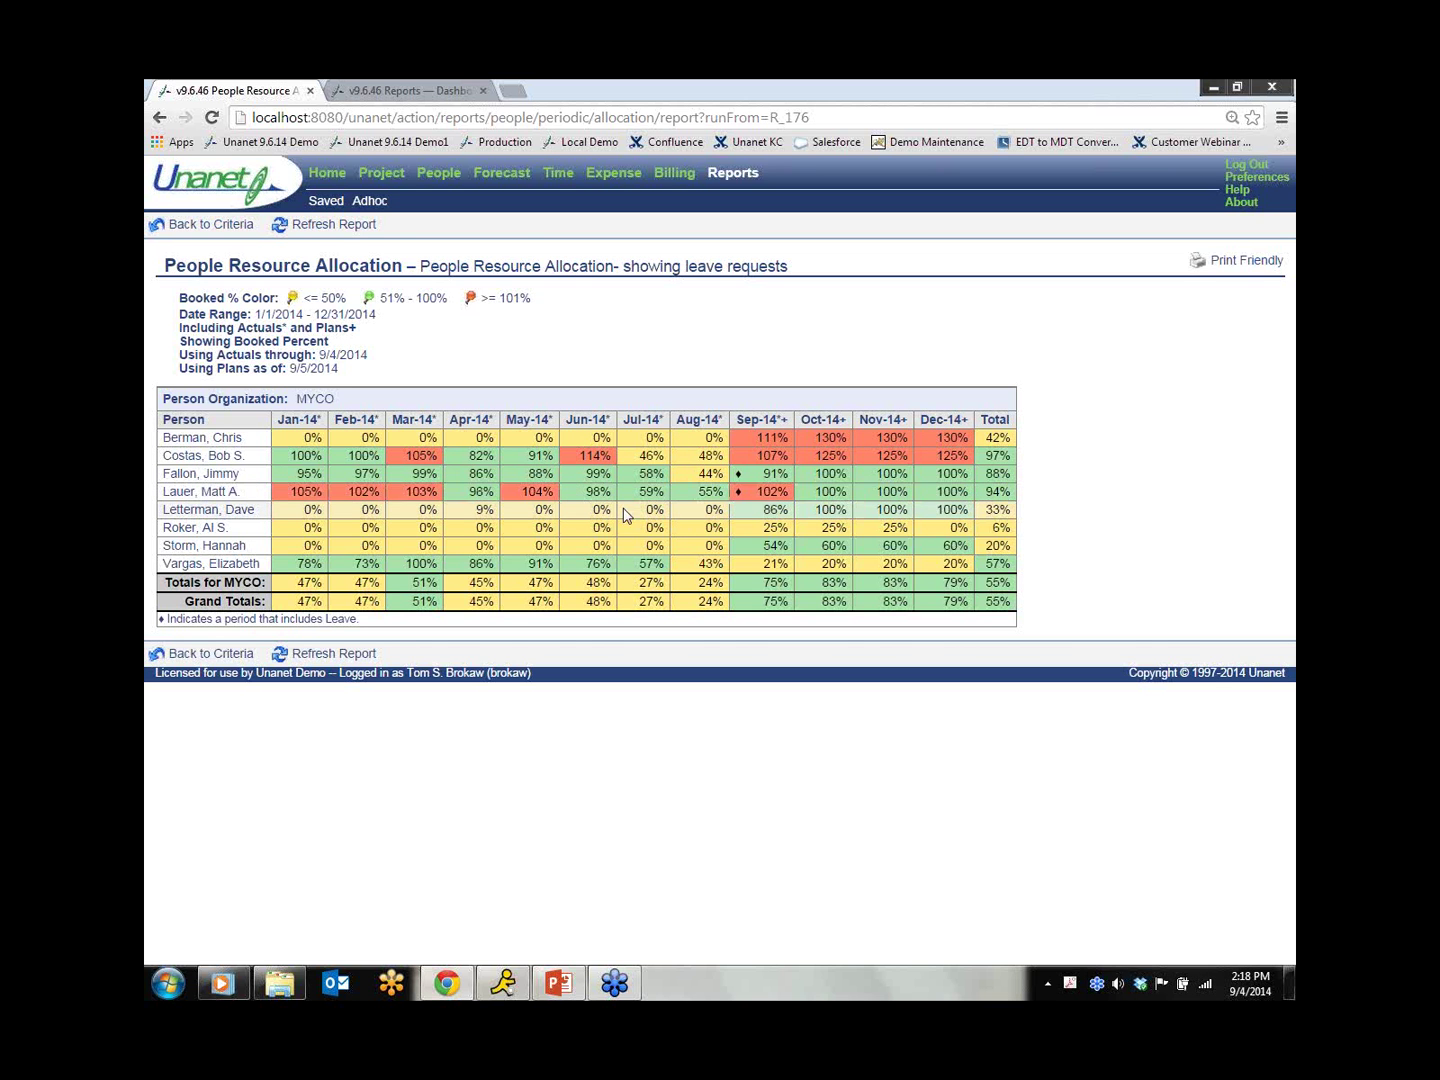
click(181, 497)
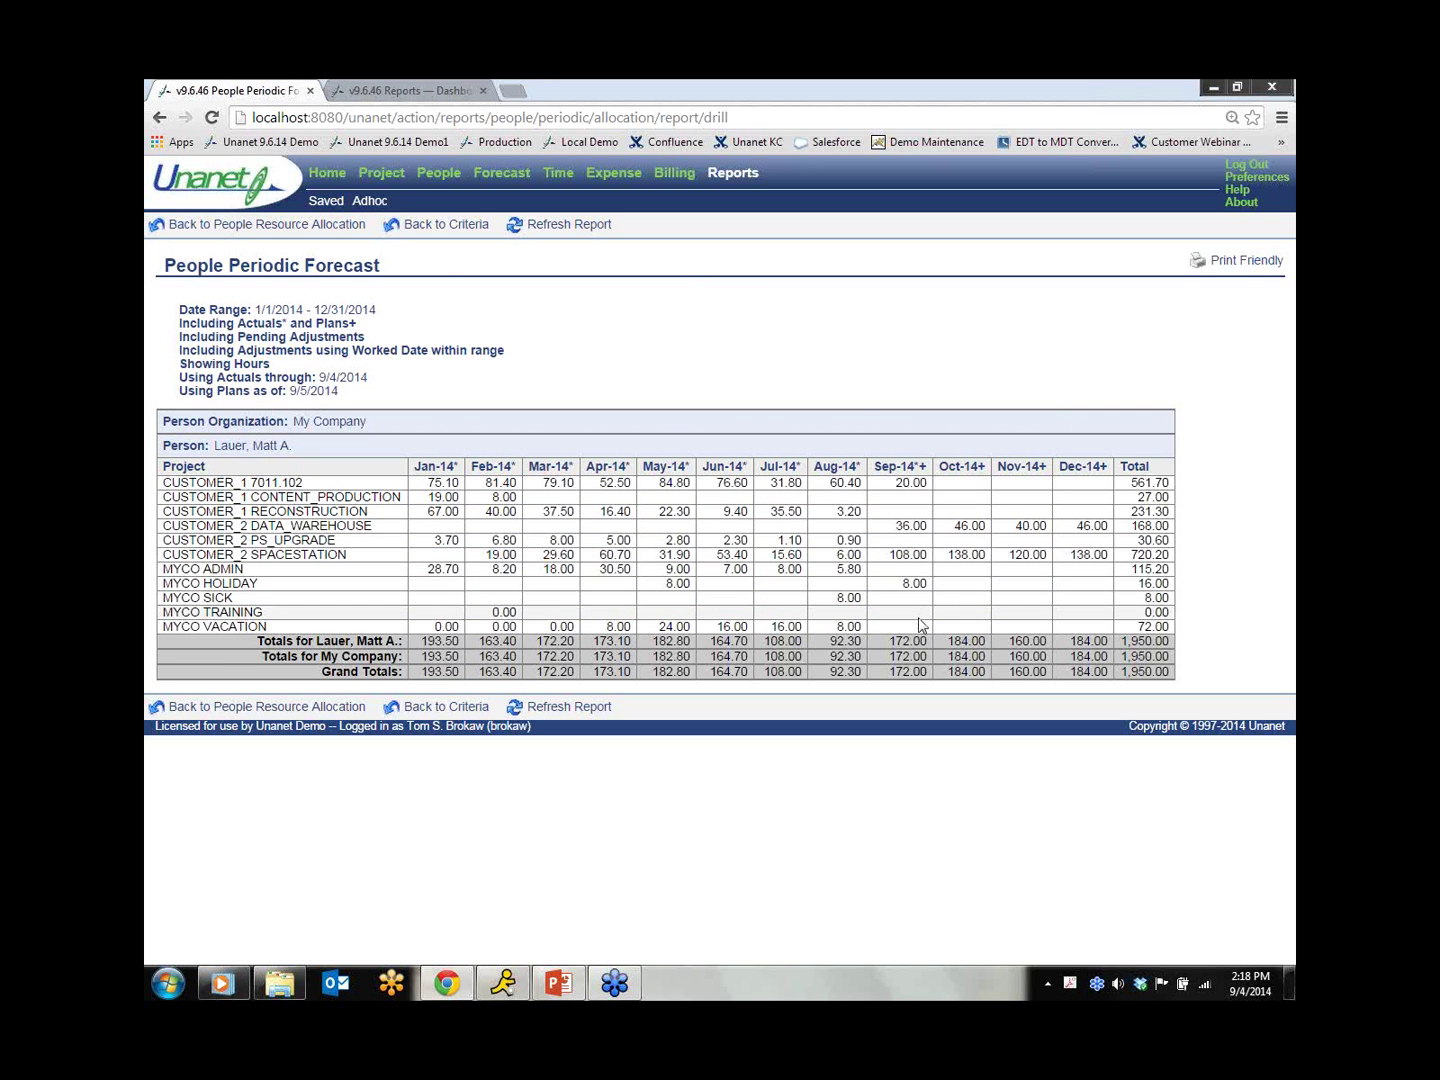
Step: Go back to the People Resource Allocation report
click(270, 231)
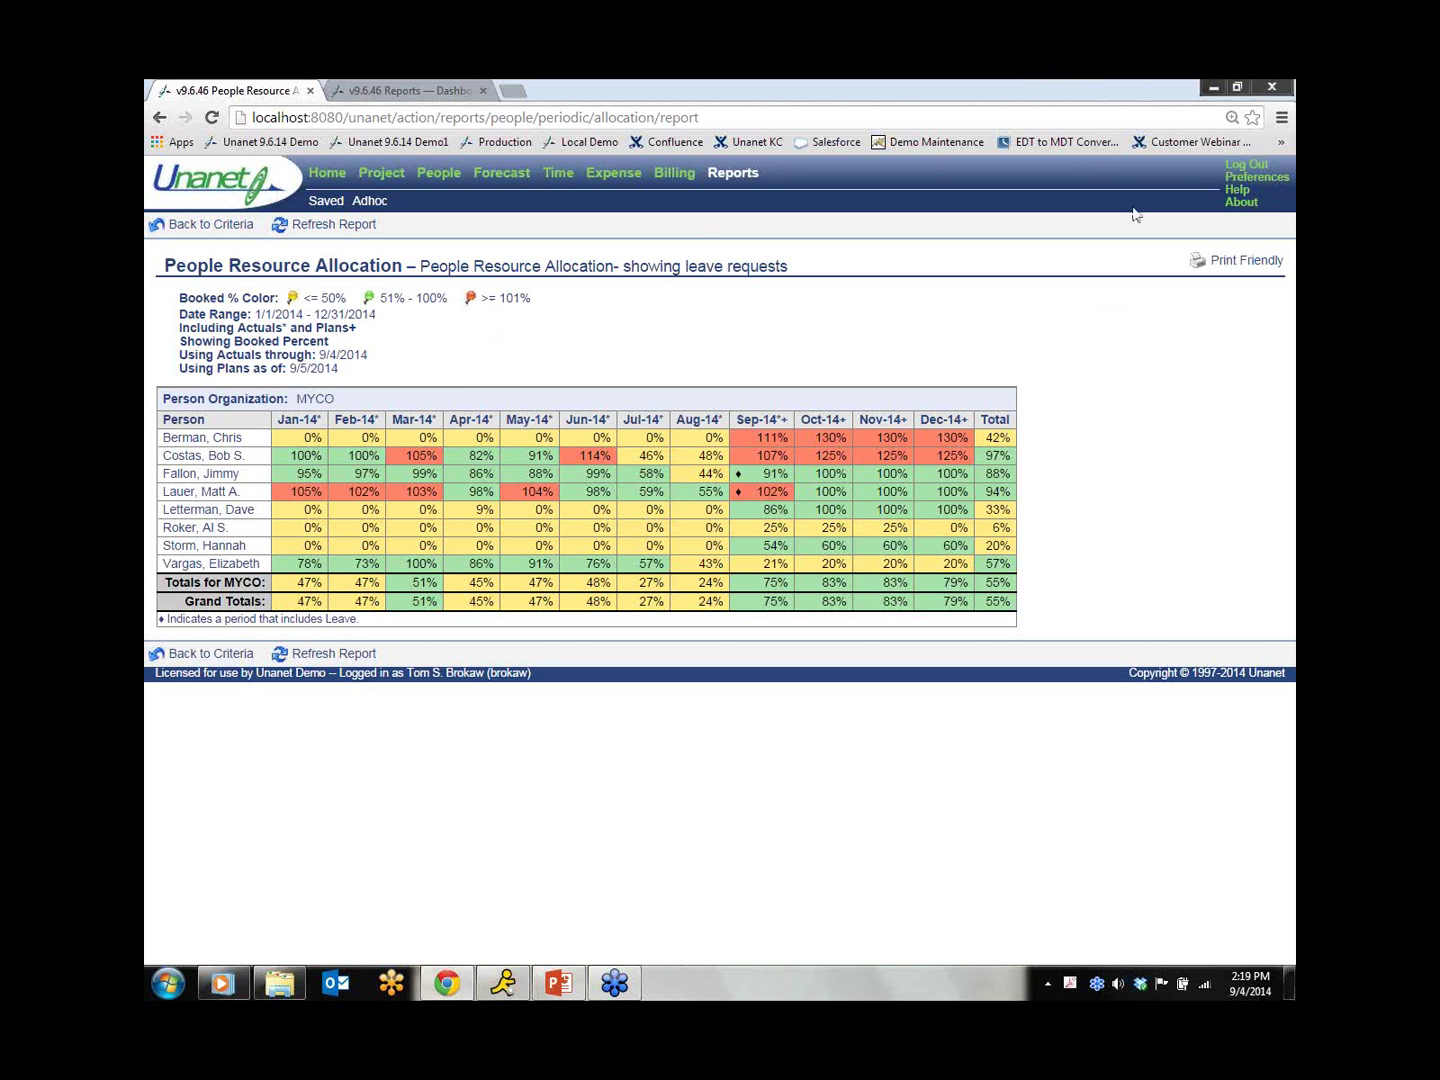
Step: Sign out the administrator, log in with the employee's credentials, and open this week's timesheet
click(1245, 166)
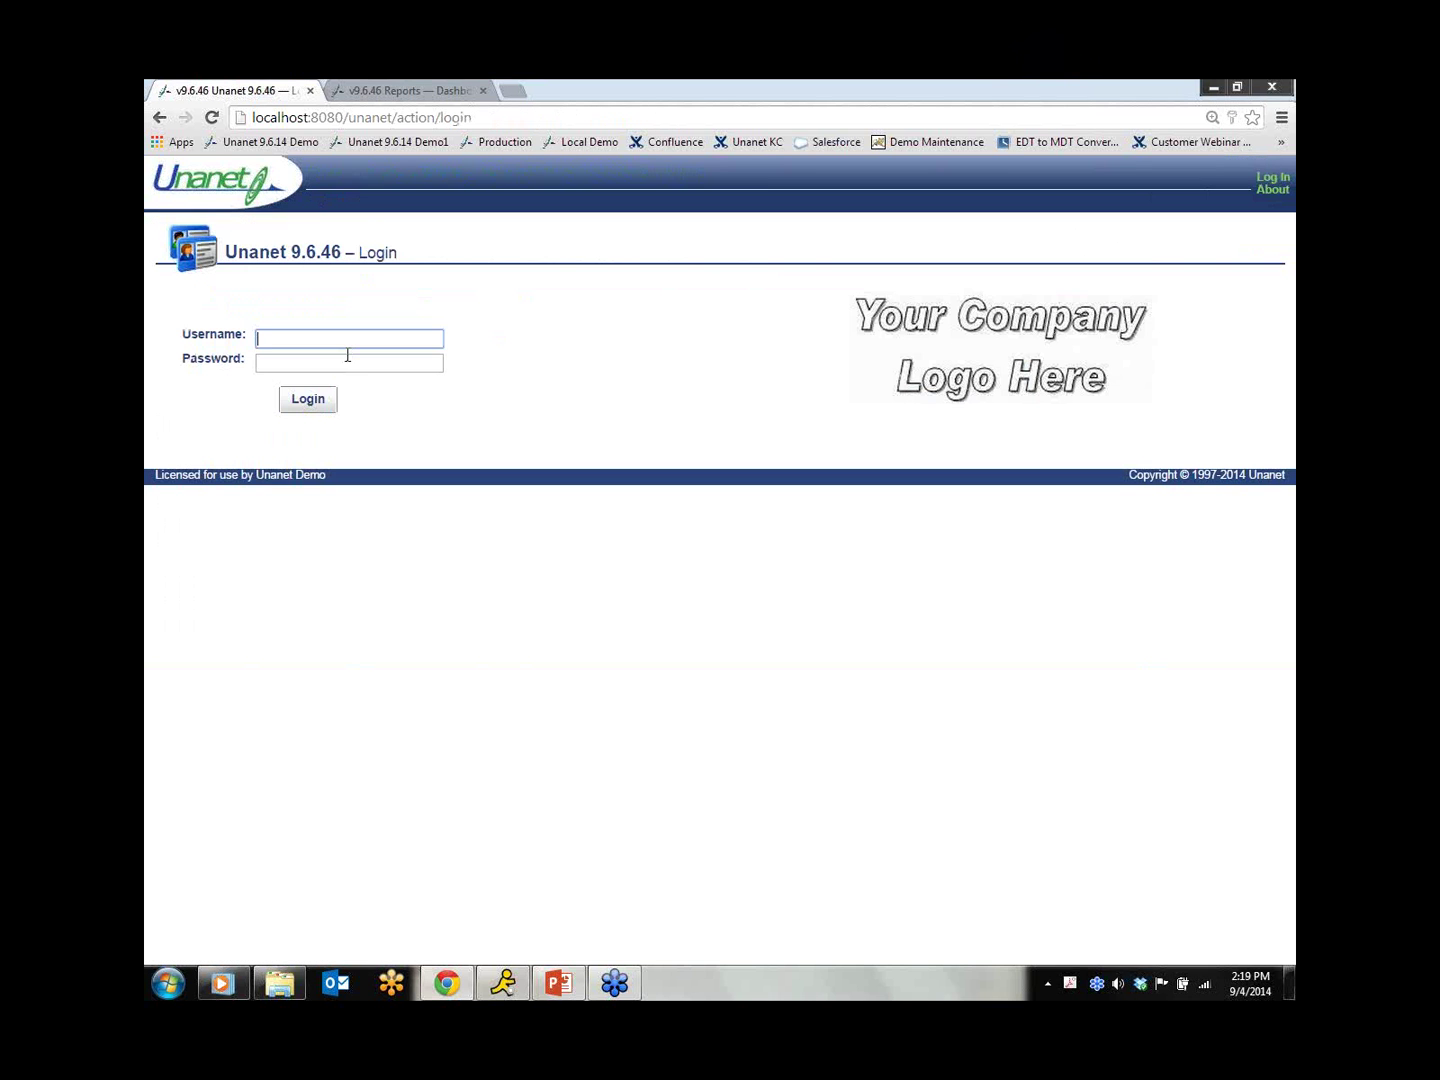
text(lauer)
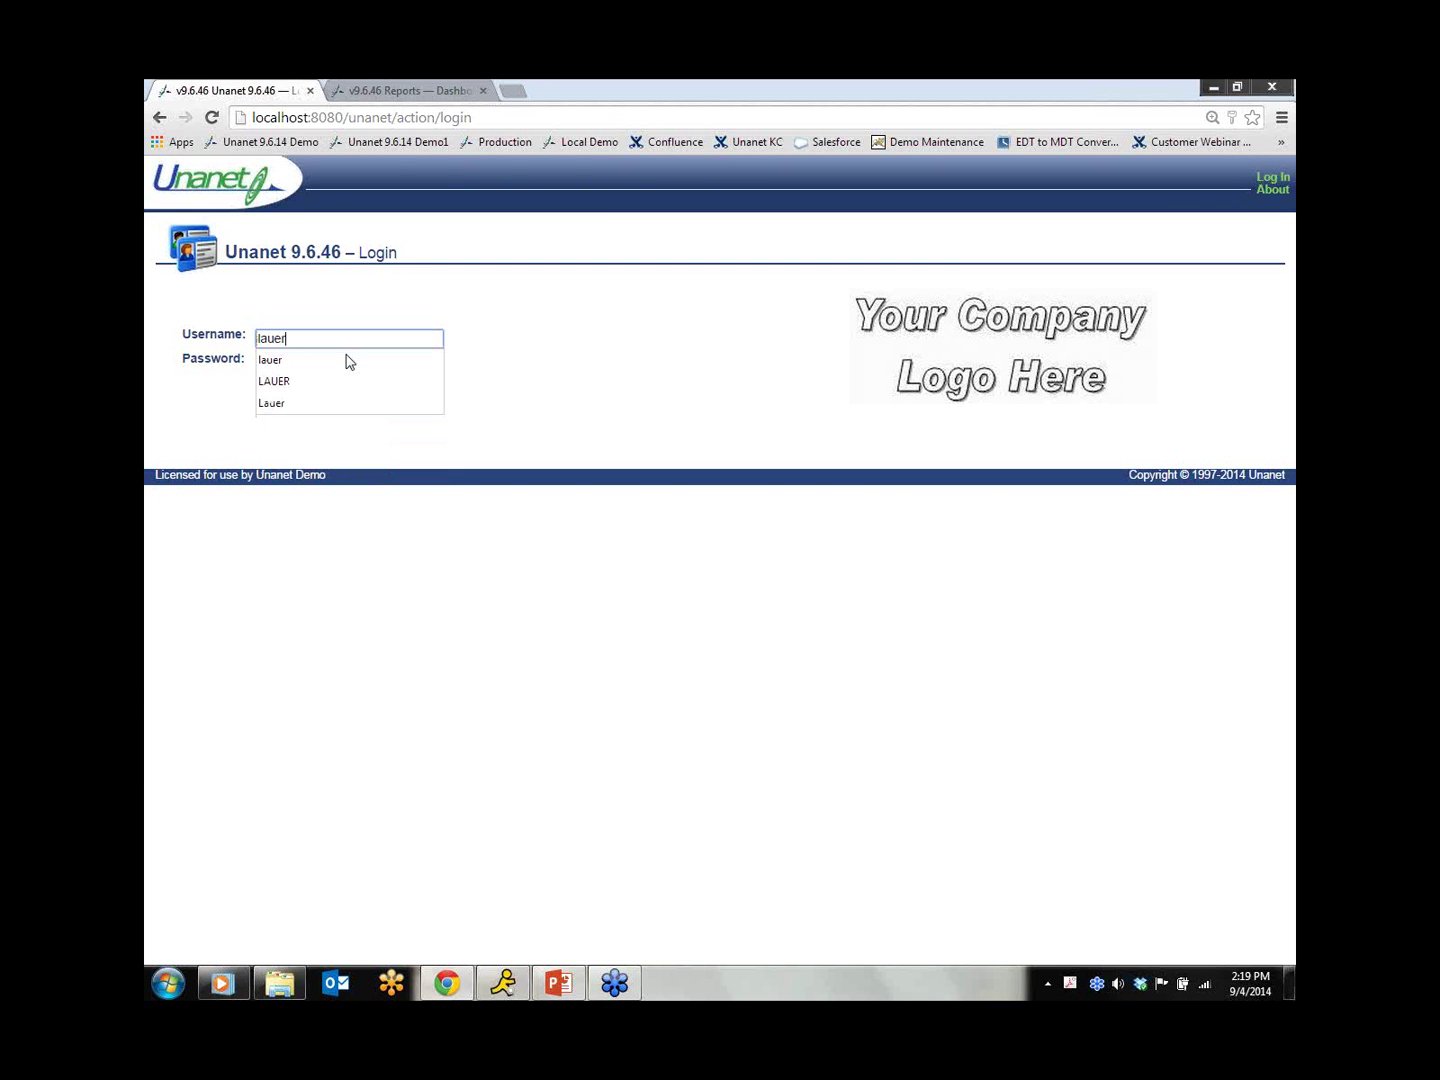
key(Tab)
text(welcome)
key(Return)
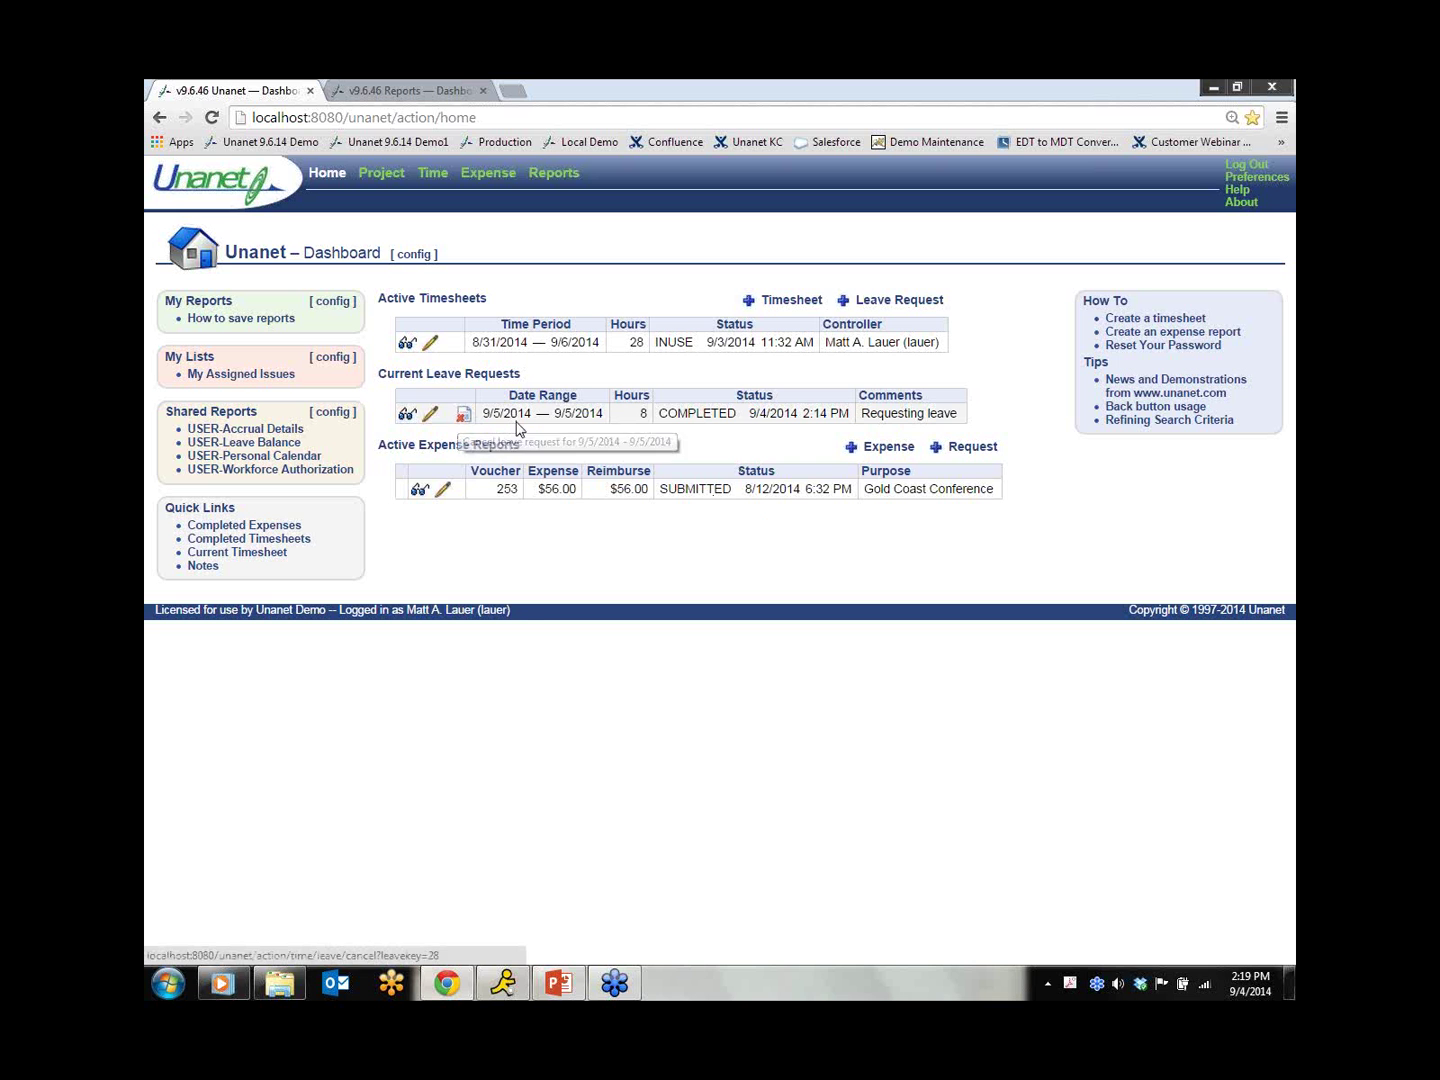
click(432, 345)
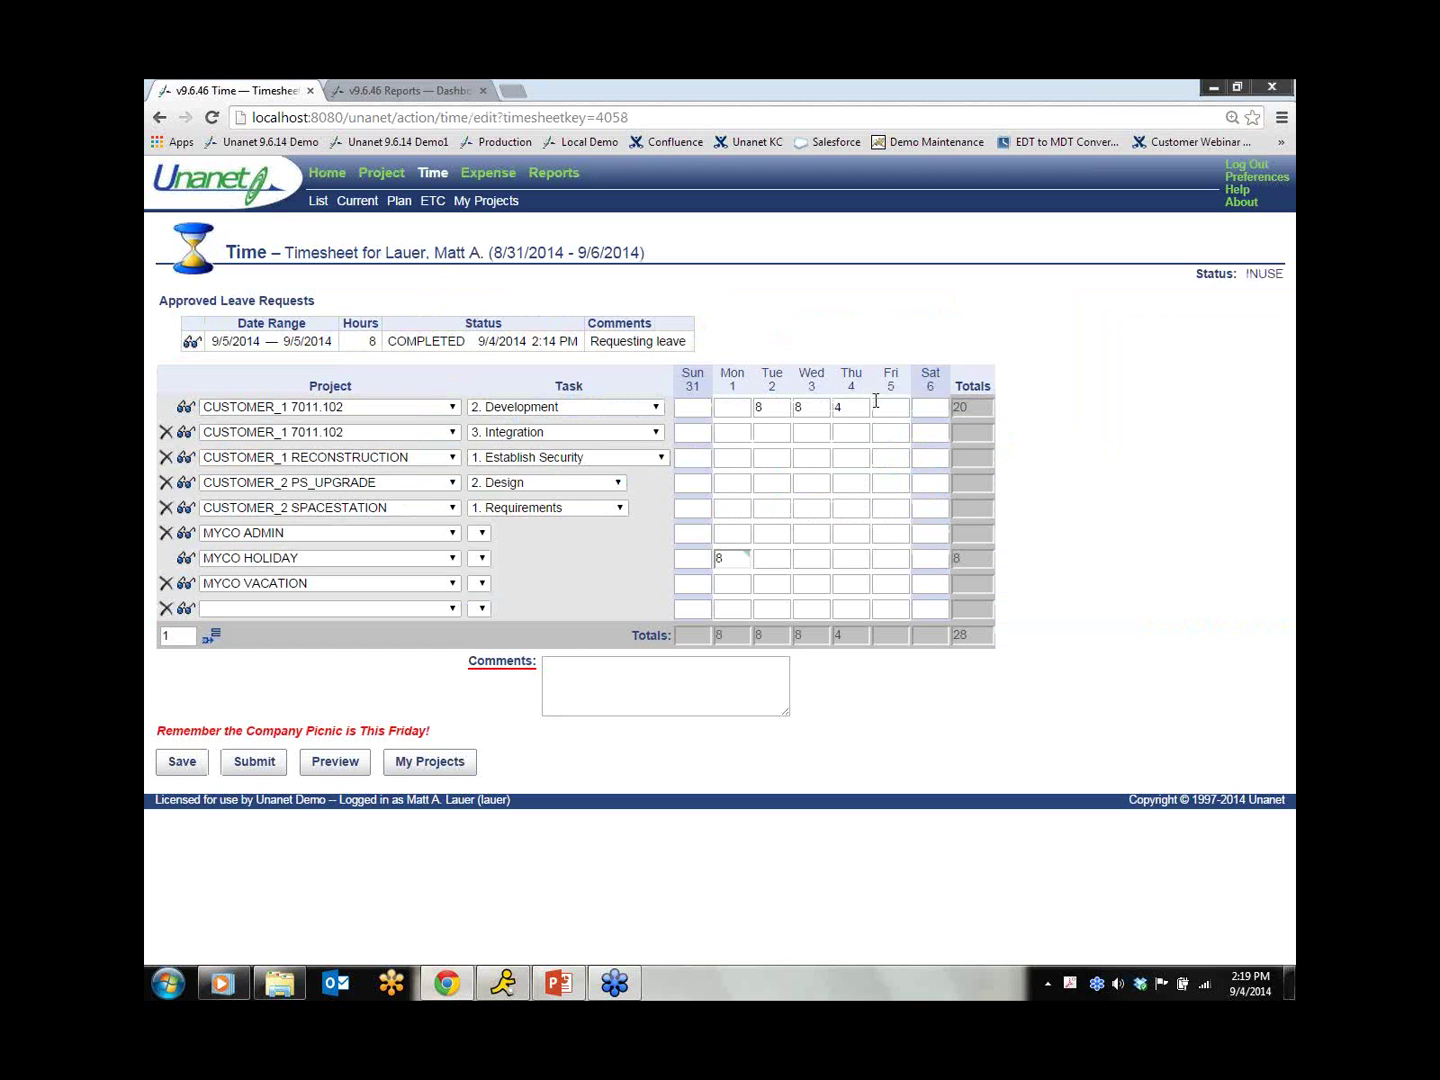
Step: Enter 8 MYCO VACATION hours Friday and 4 Thursday, save, and return to the dashboard
click(893, 584)
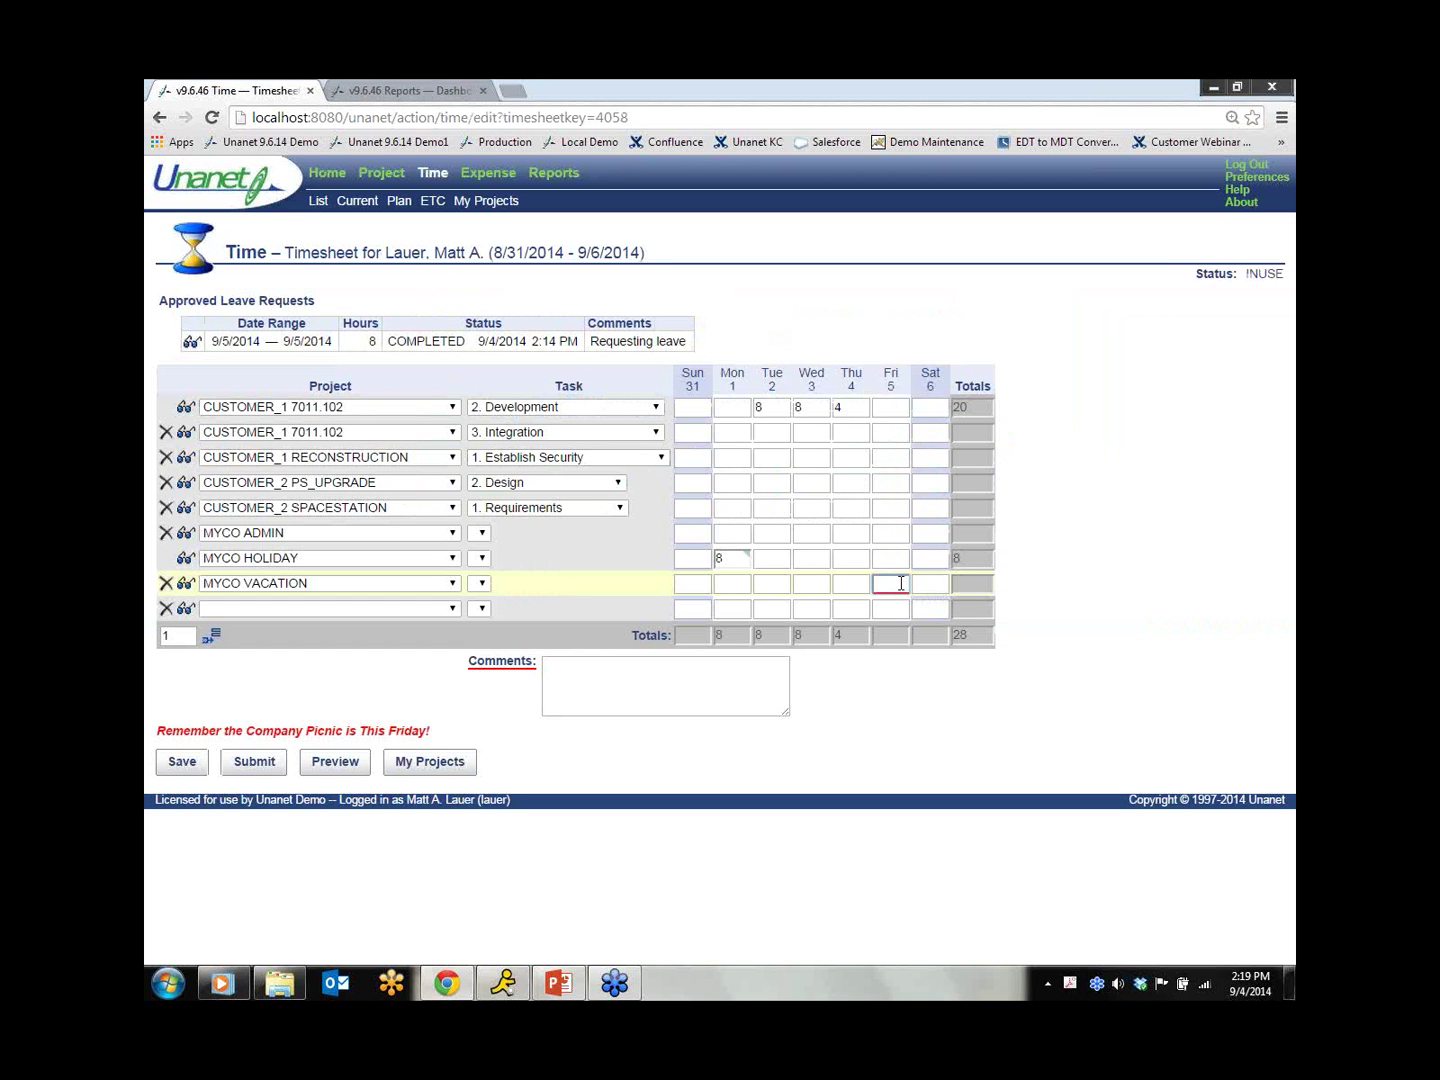
text(8)
click(857, 581)
text(4)
click(887, 561)
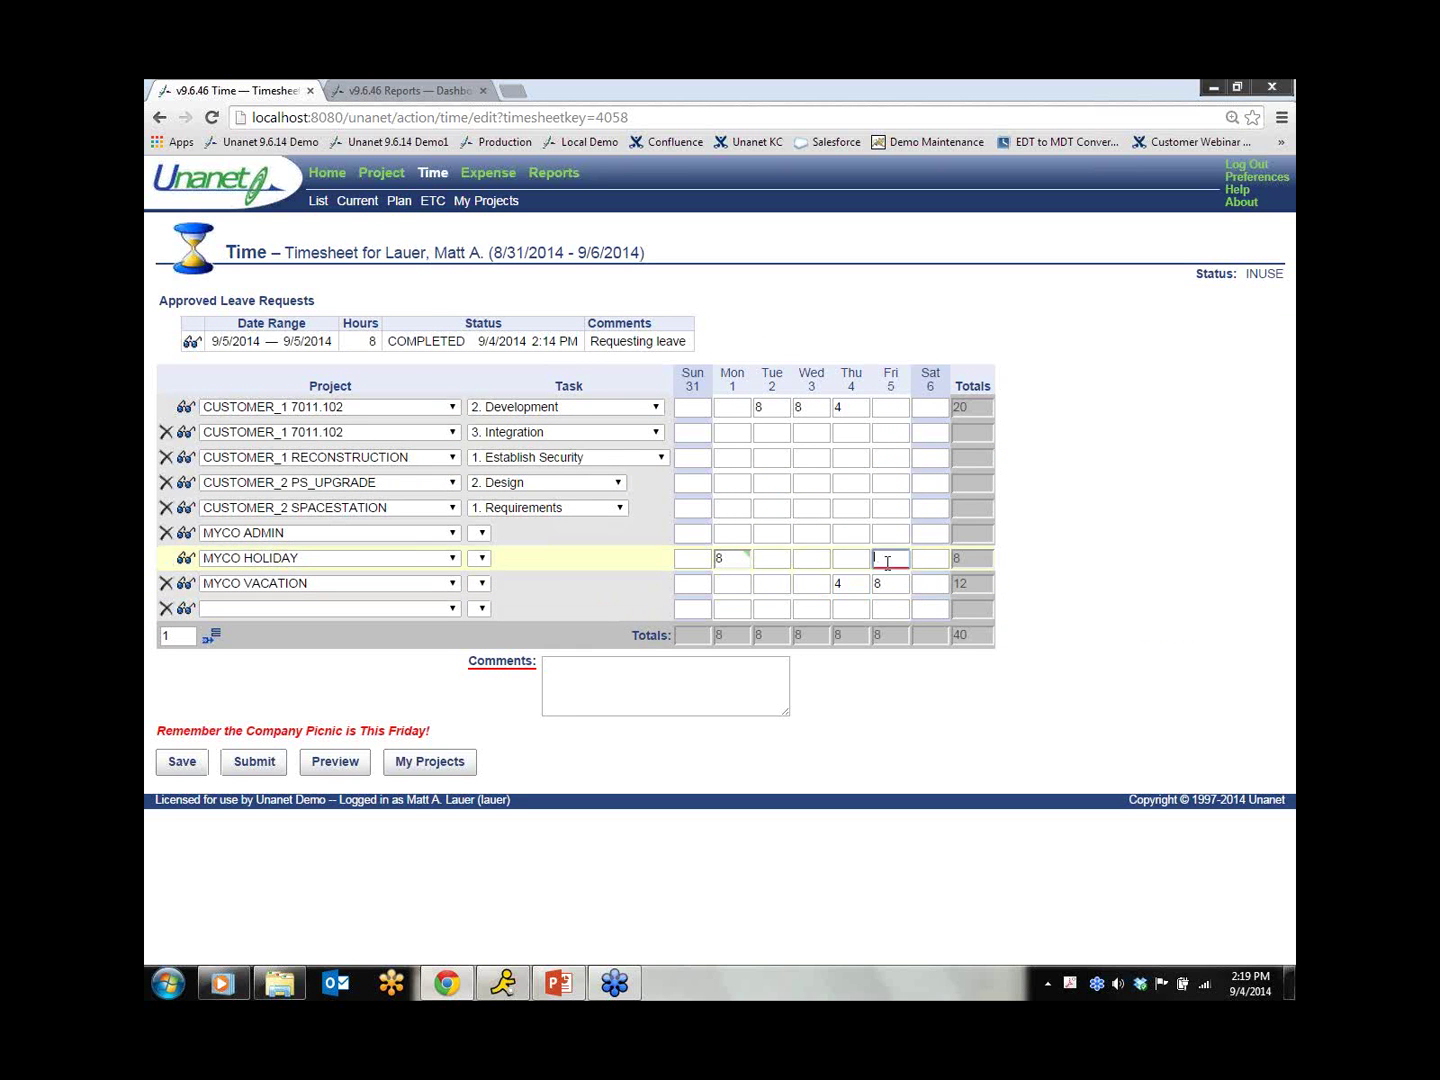
click(181, 764)
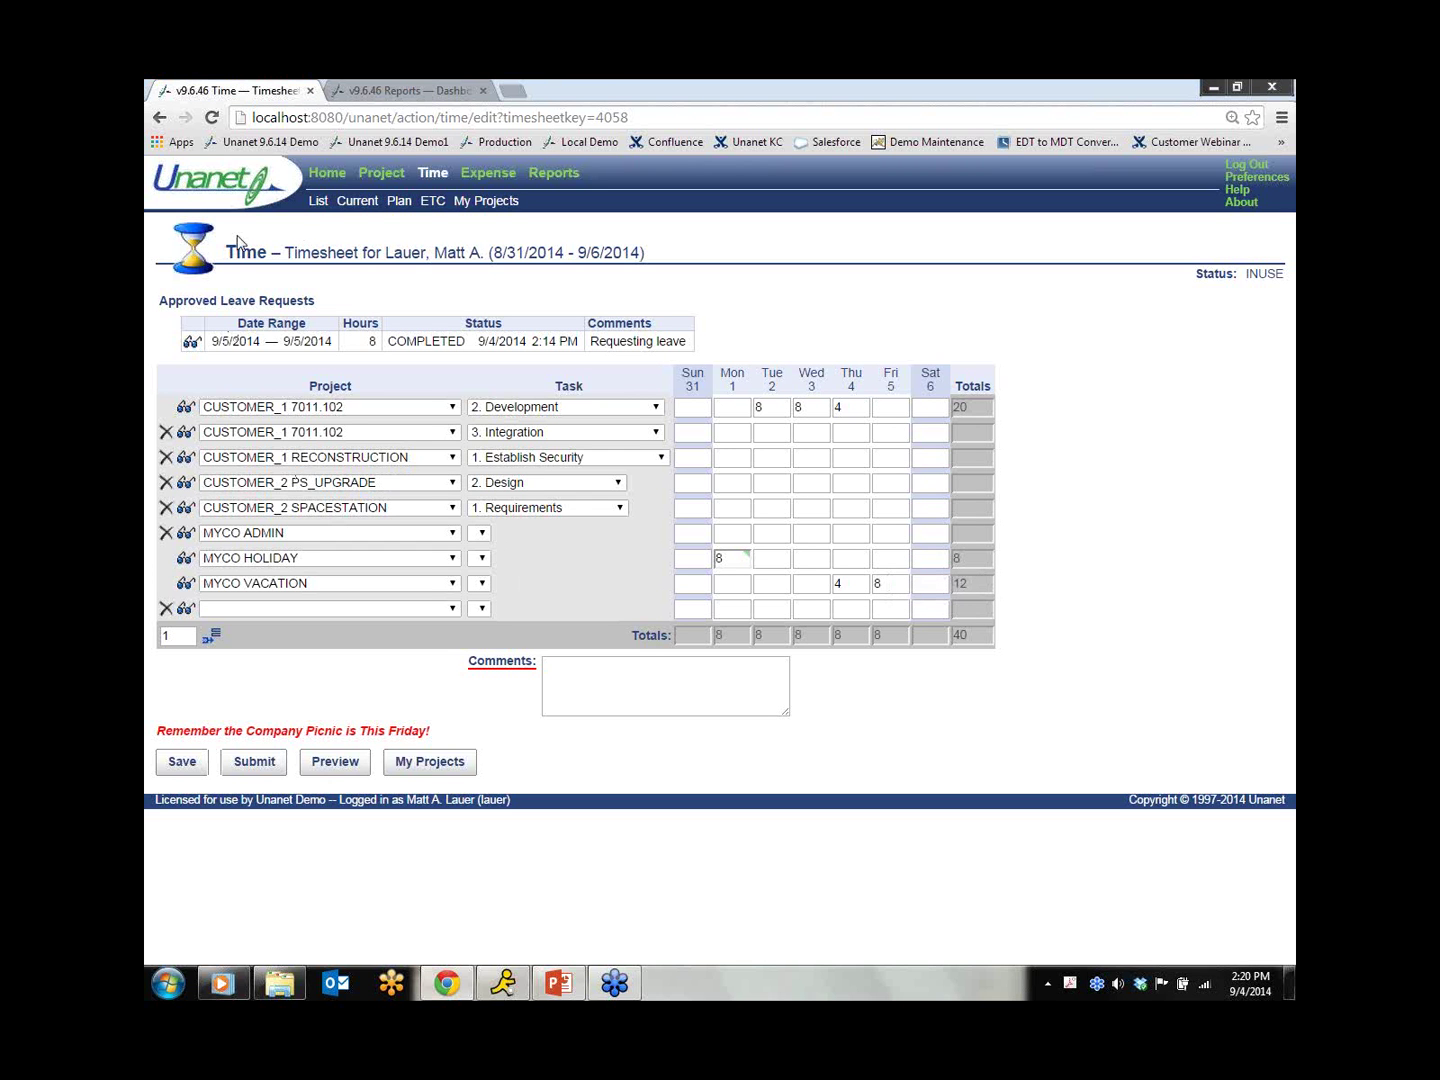
click(329, 175)
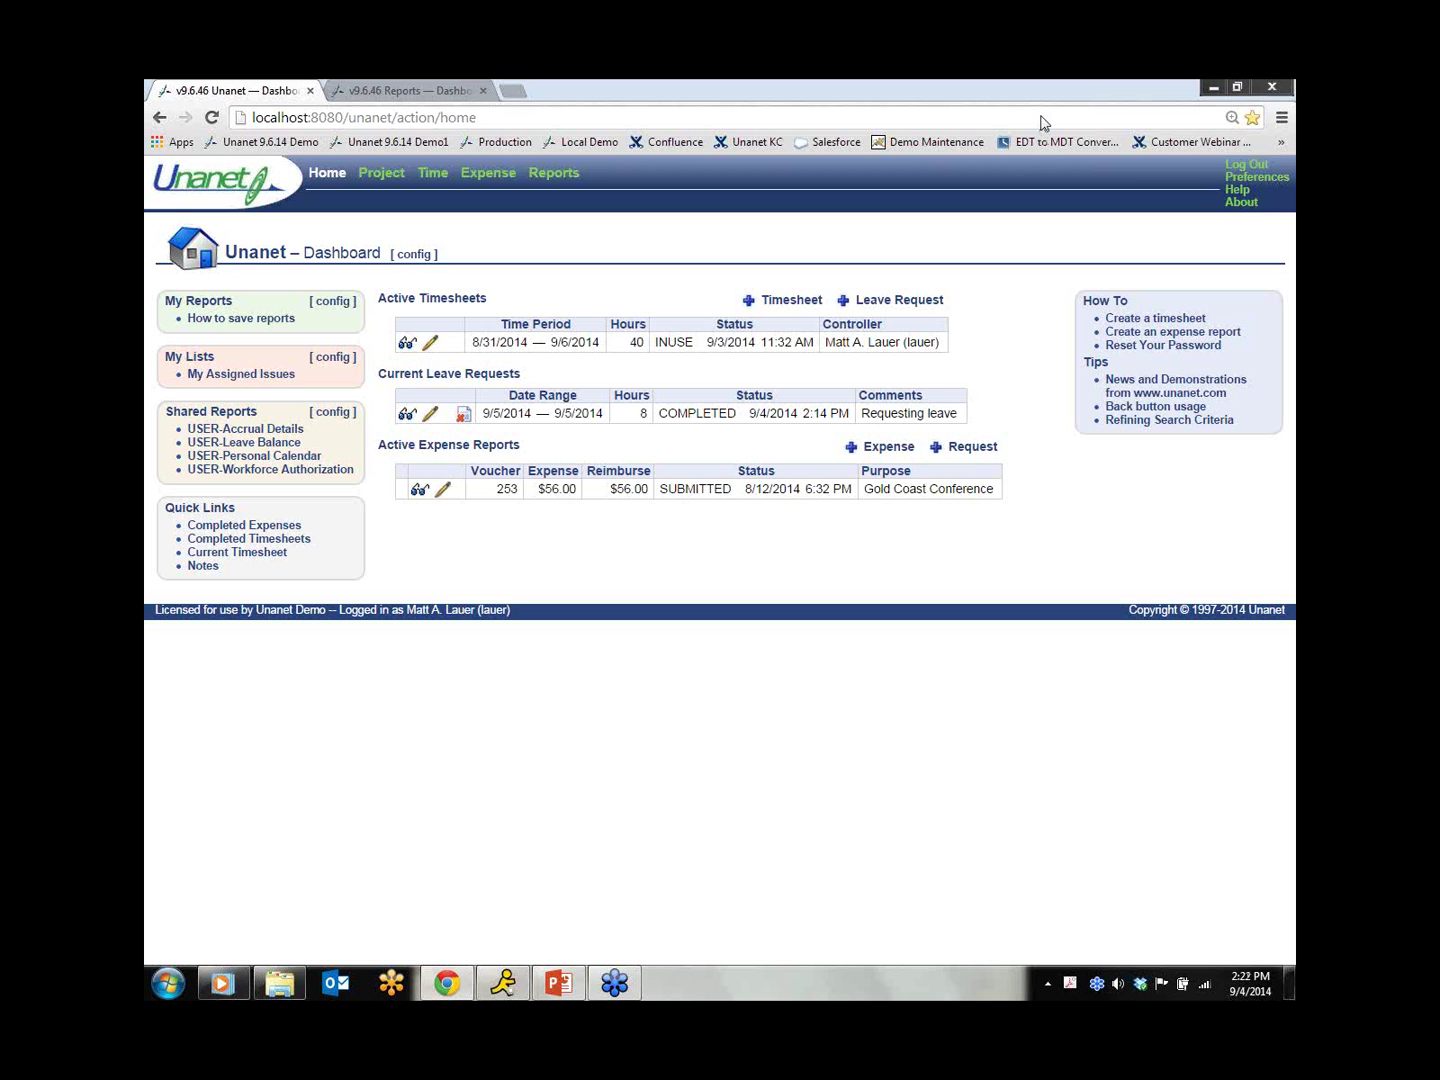
Step: Log back in with the administrator's credentials and open the saved People Resource Allocation report
click(1238, 170)
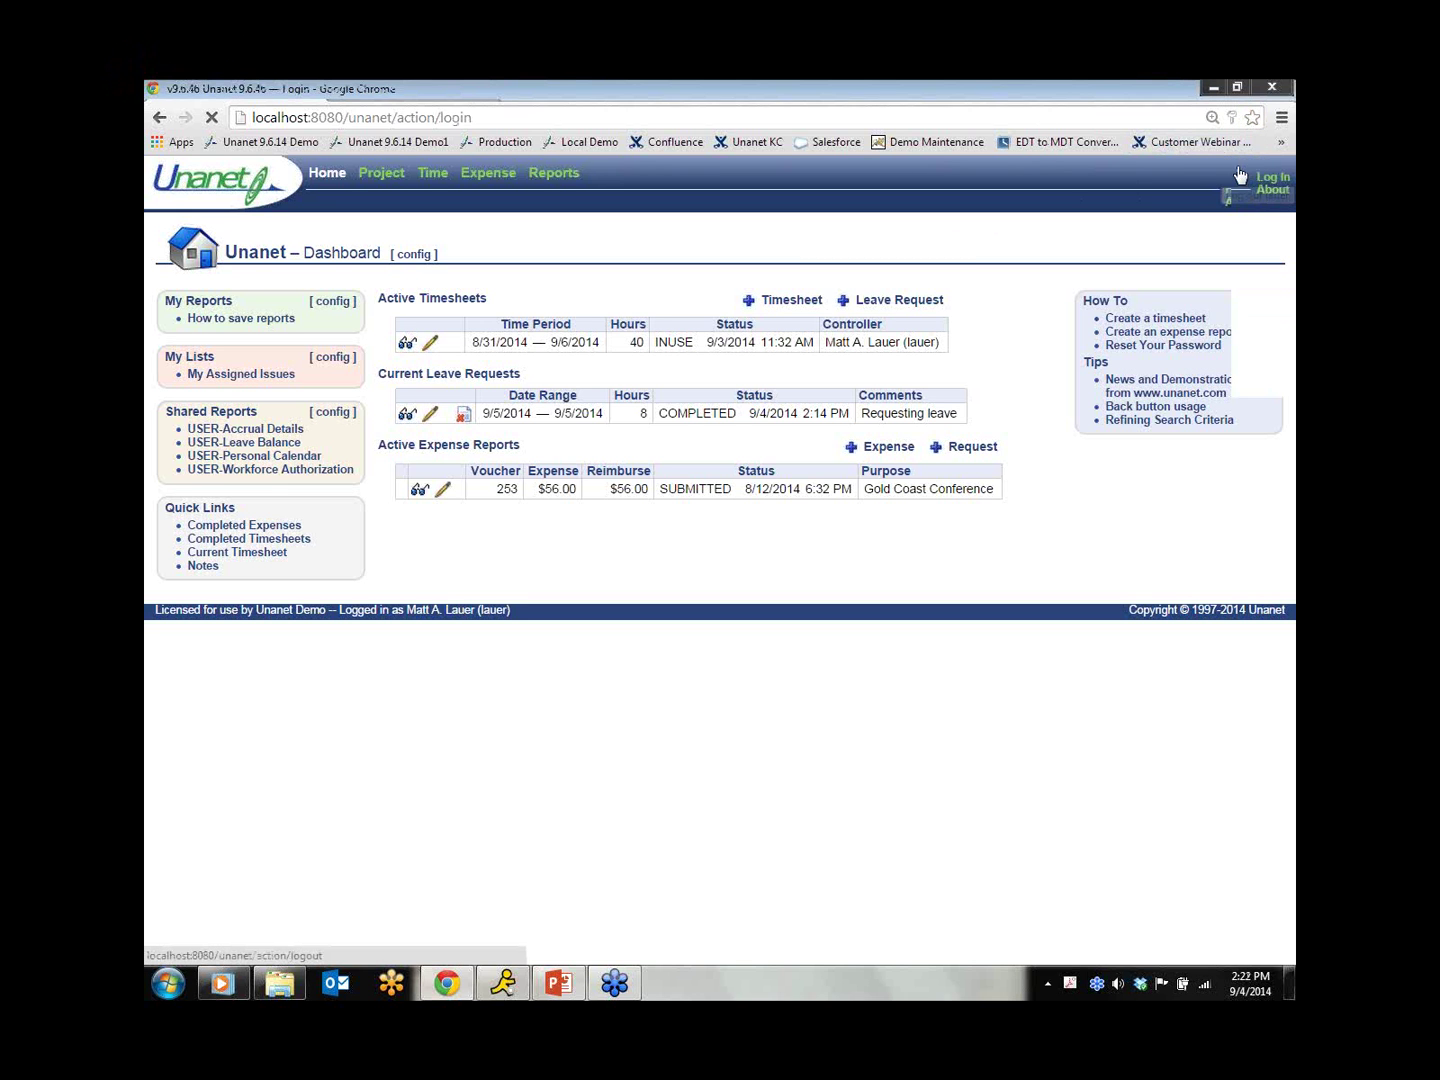
text(broka)
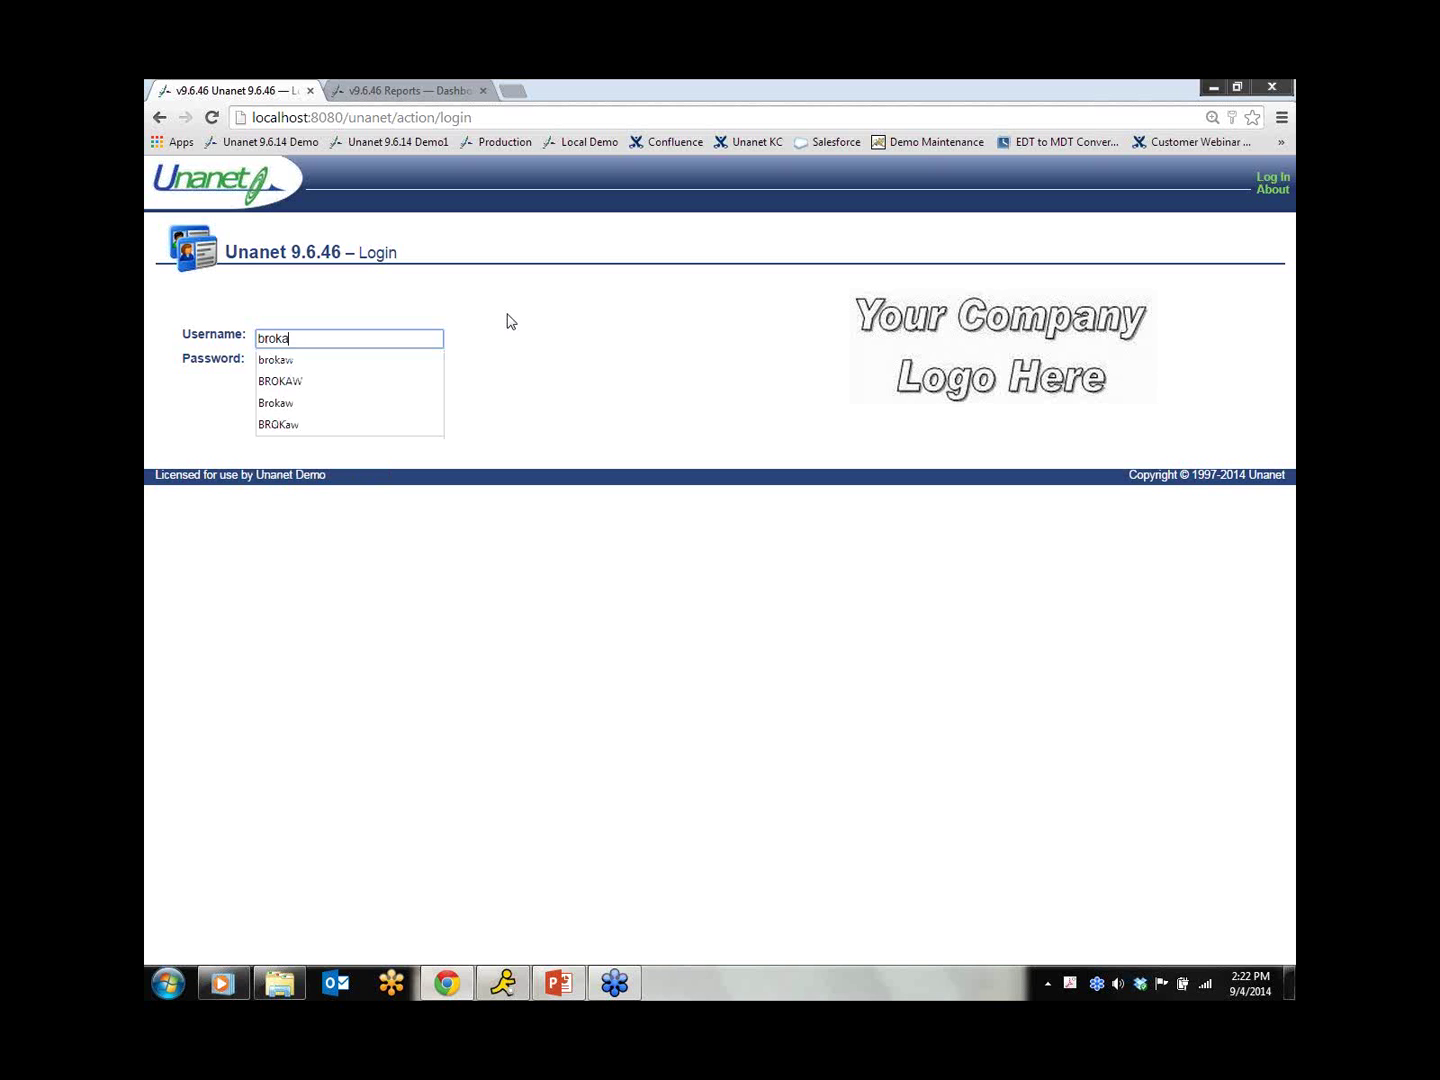
text(w)
key(Tab)
text(••••••••)
key(Return)
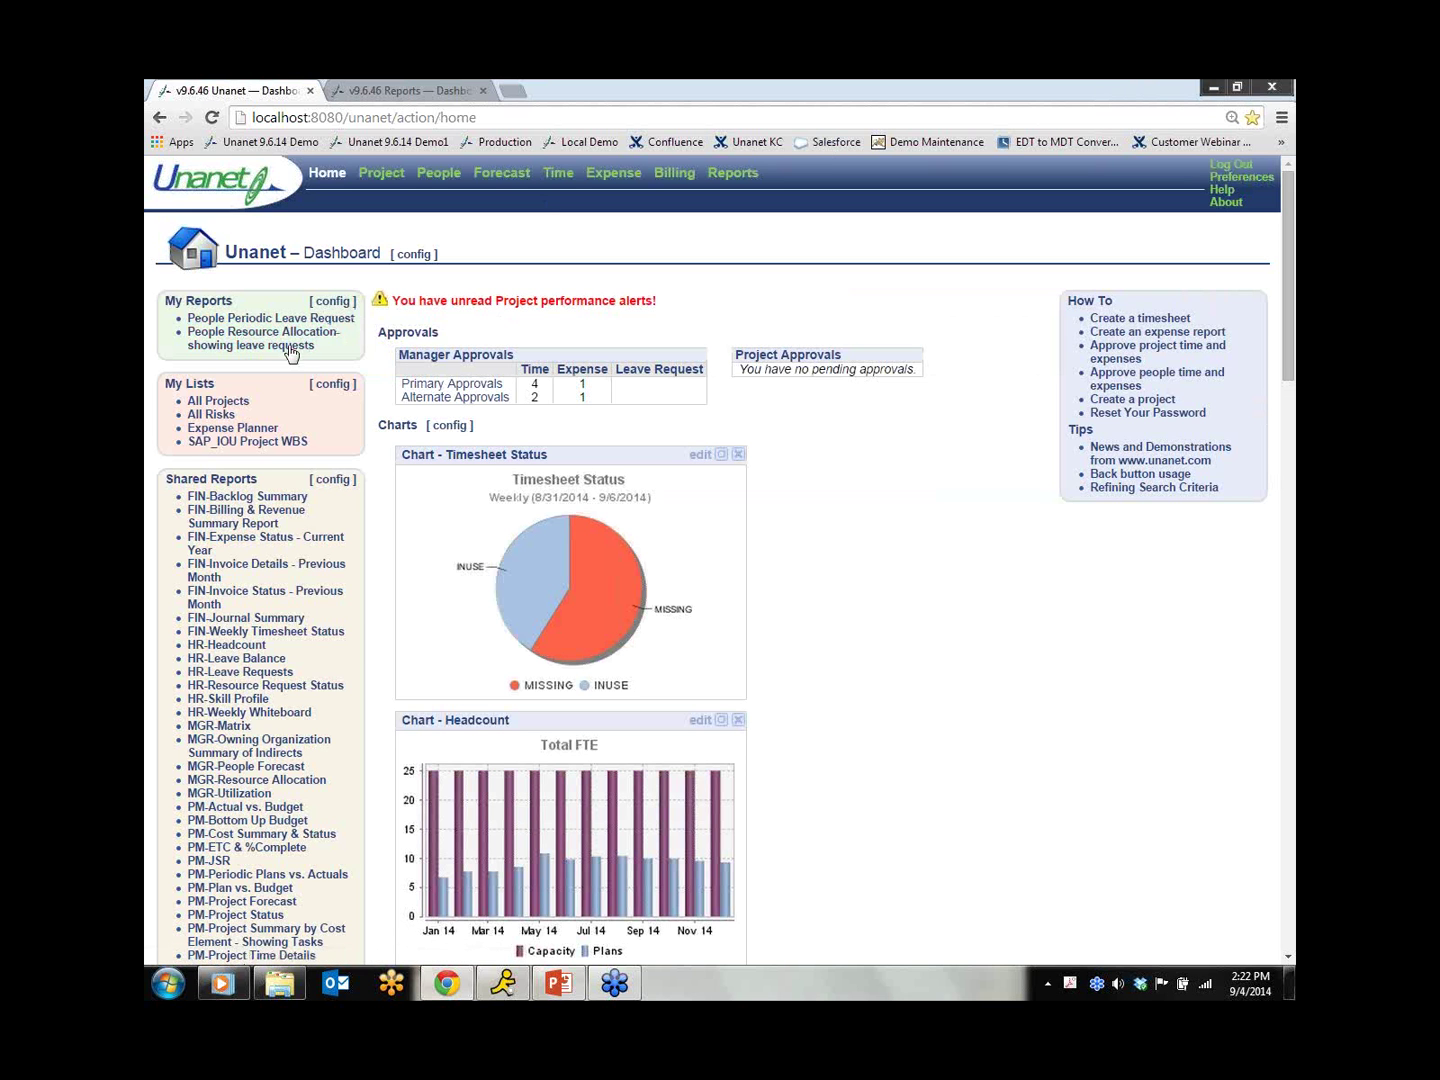
click(277, 341)
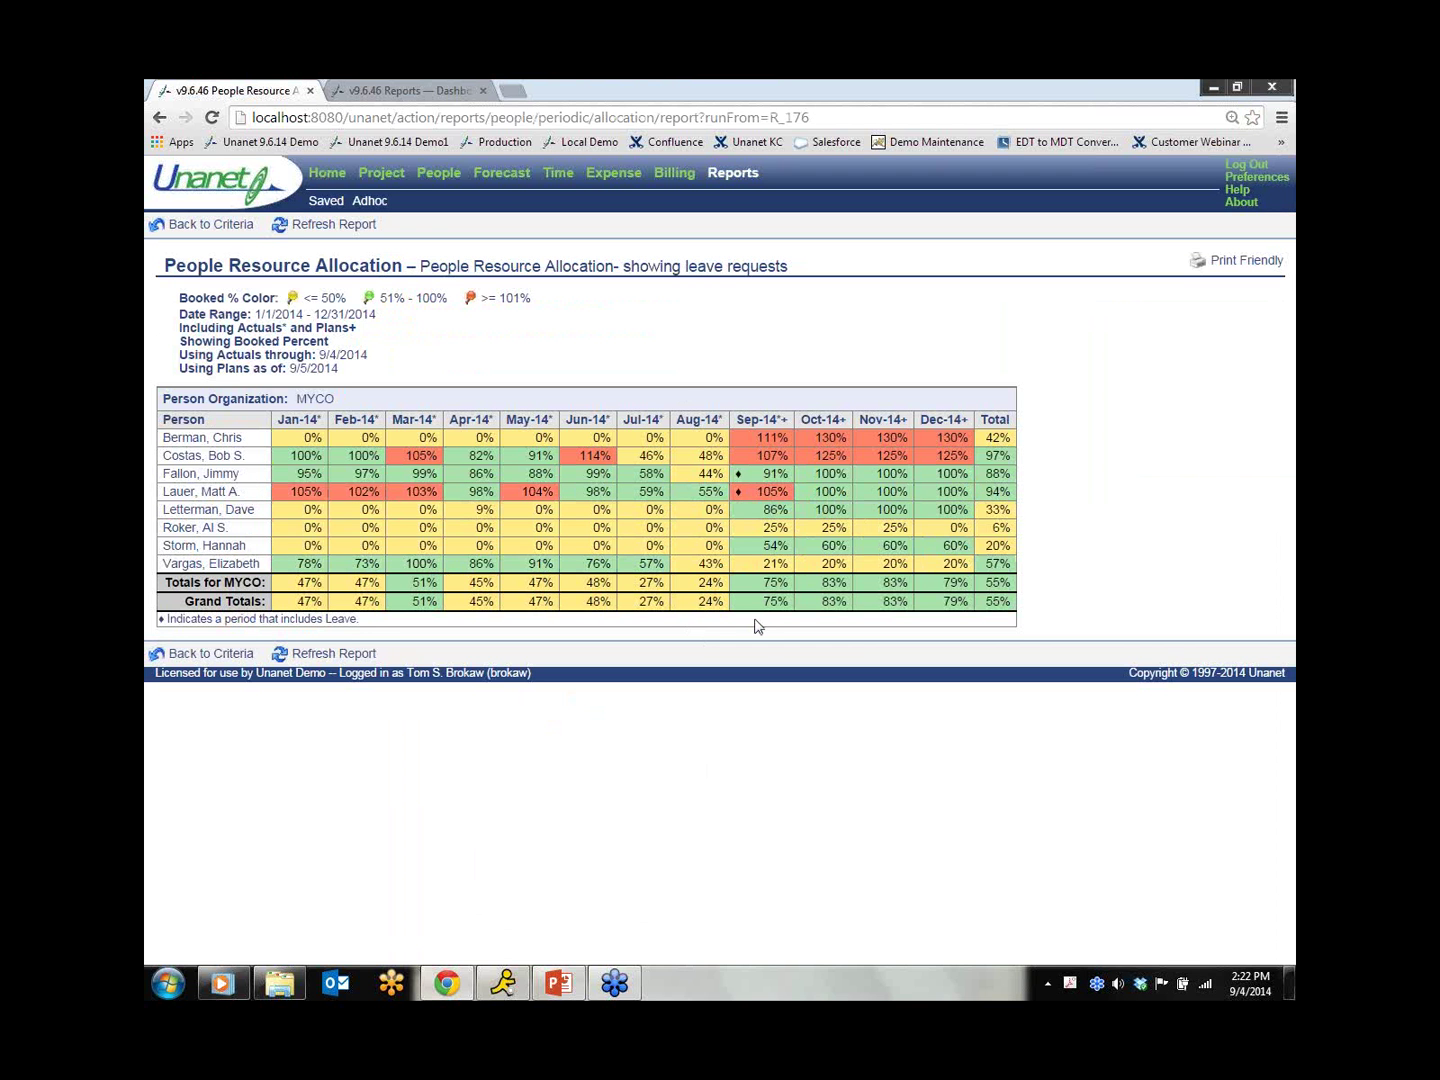
Step: Switch to the Reports Dashboard browser tab
click(402, 91)
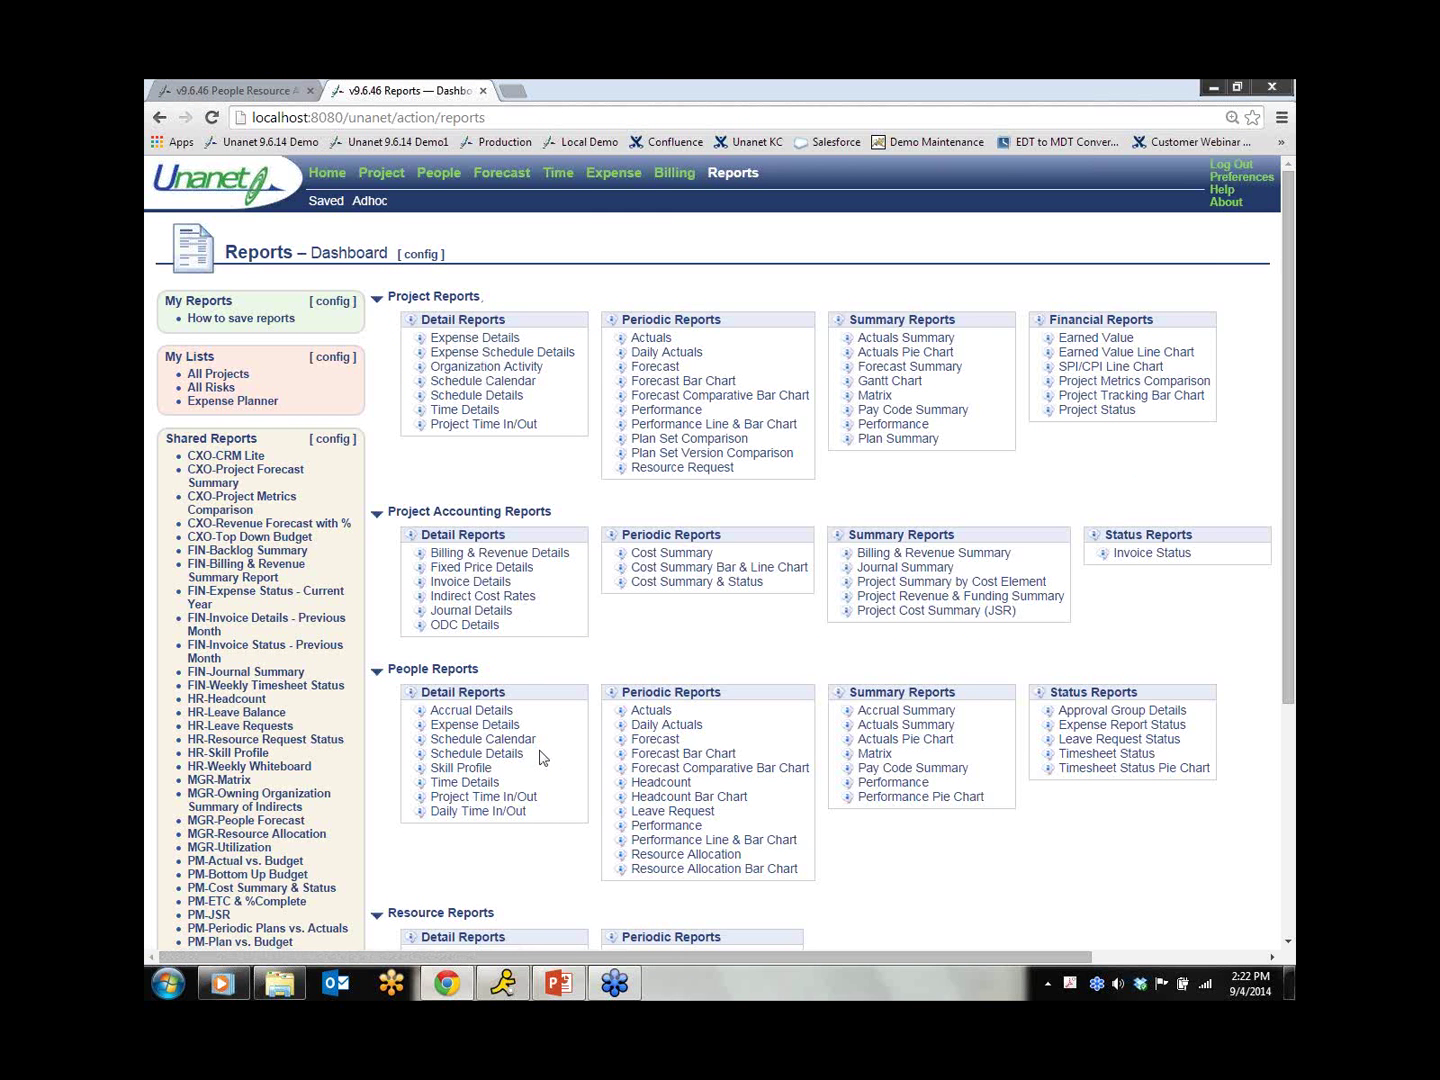
Step: Run the Leave Request Status report for the current calendar quarter
click(1098, 742)
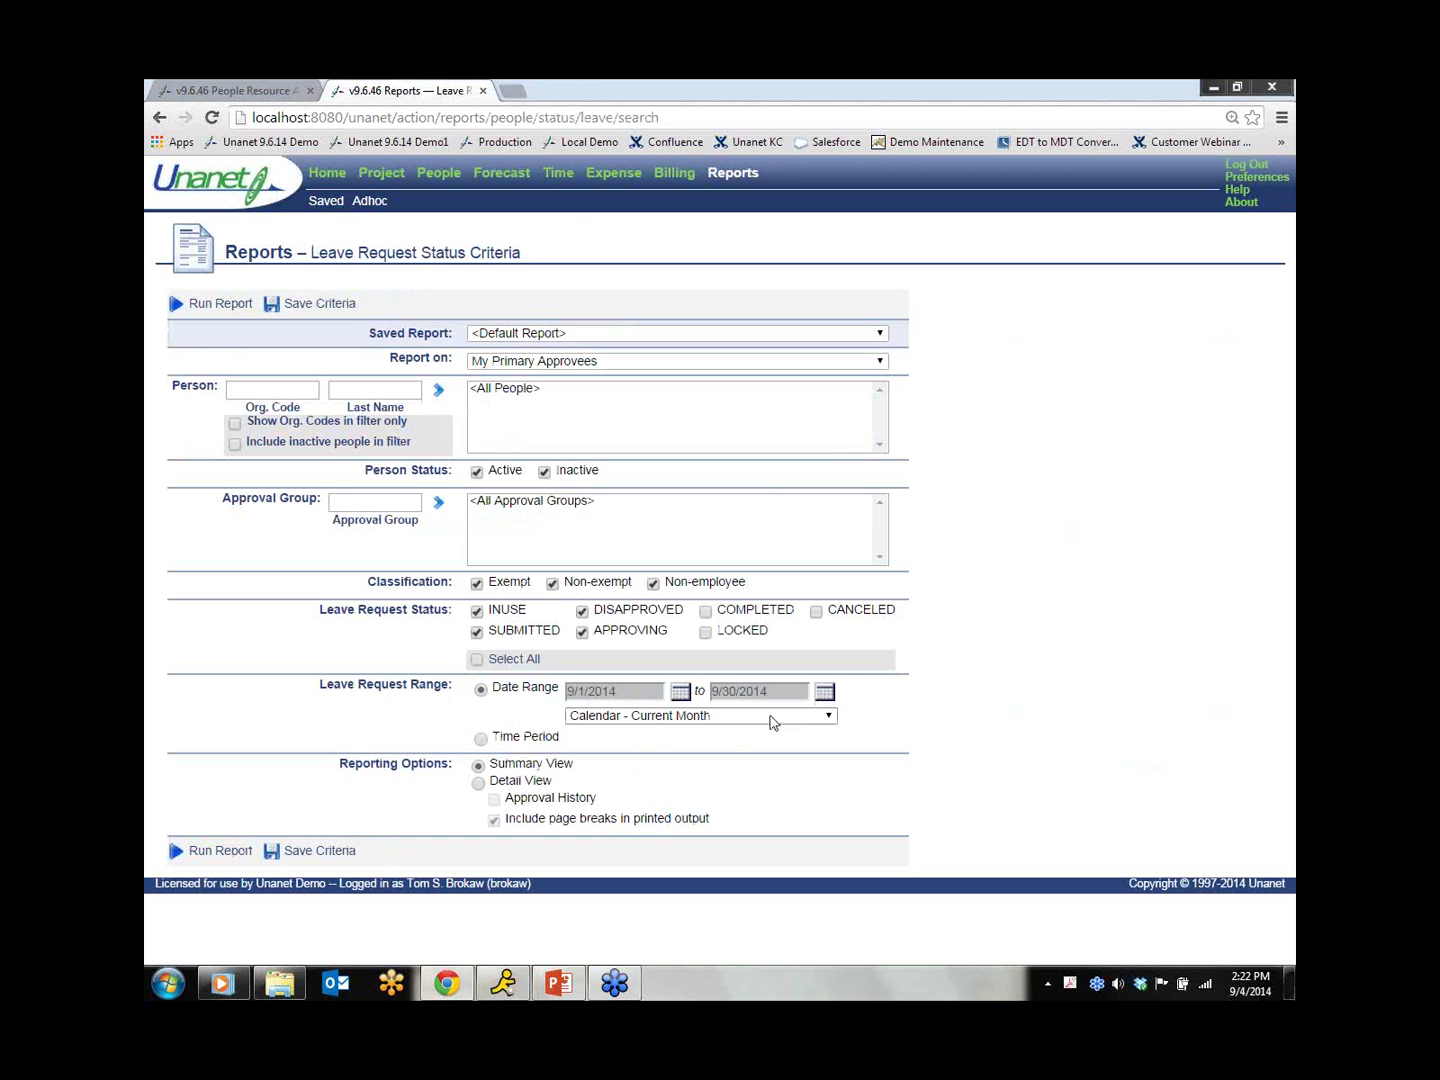
click(827, 715)
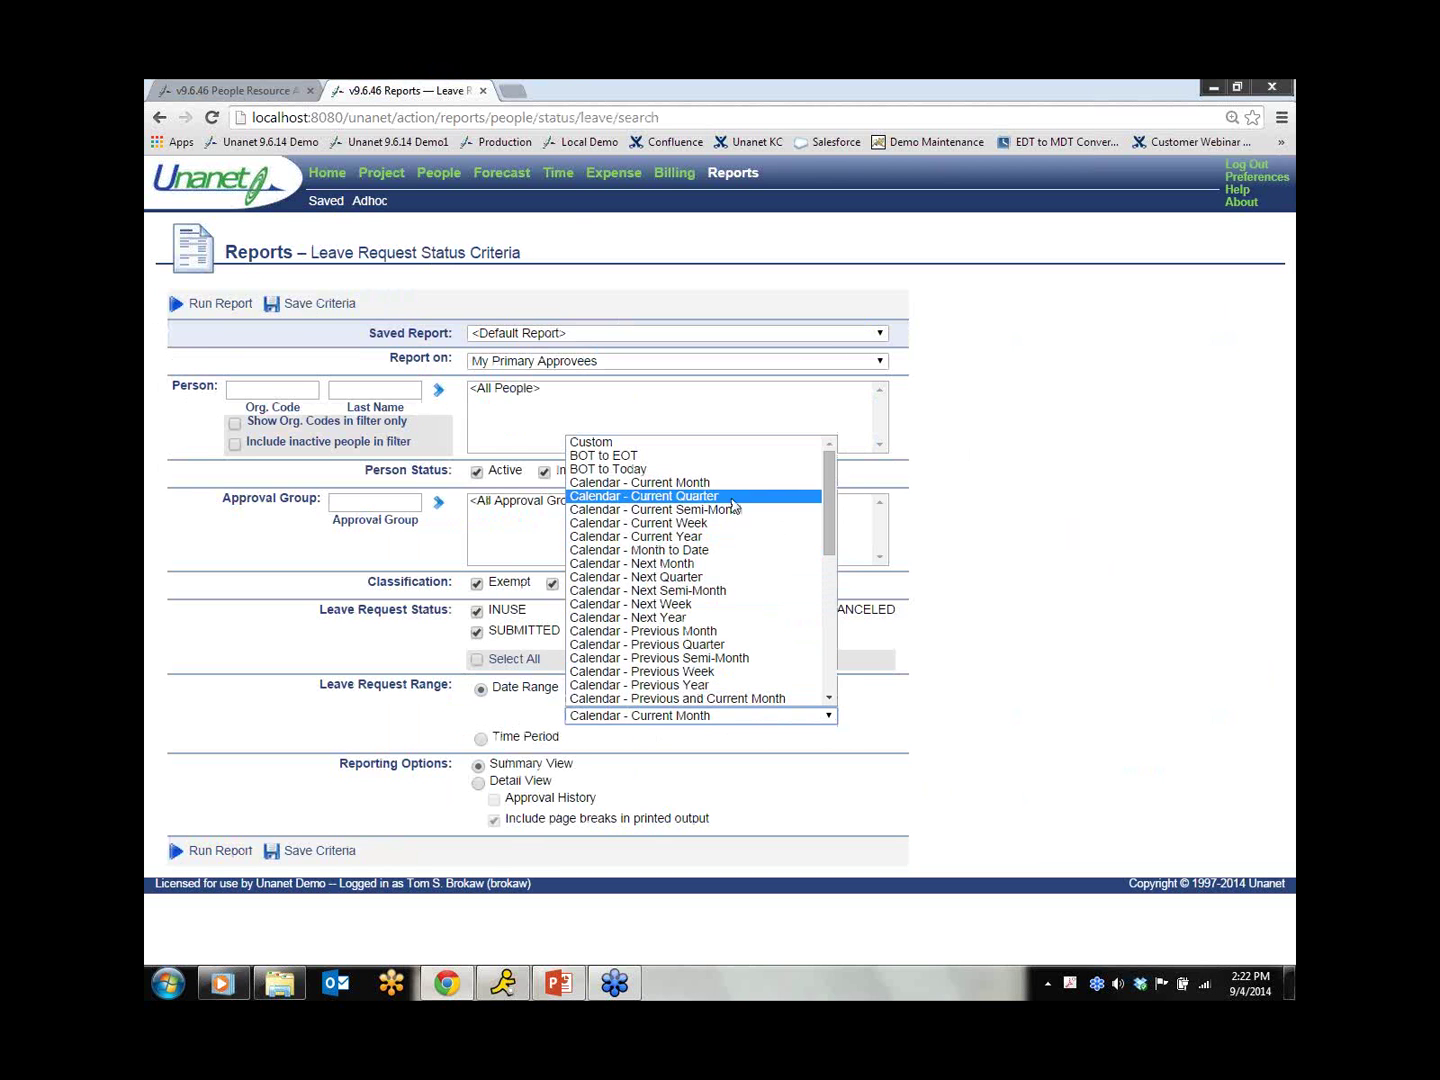
click(733, 497)
click(229, 853)
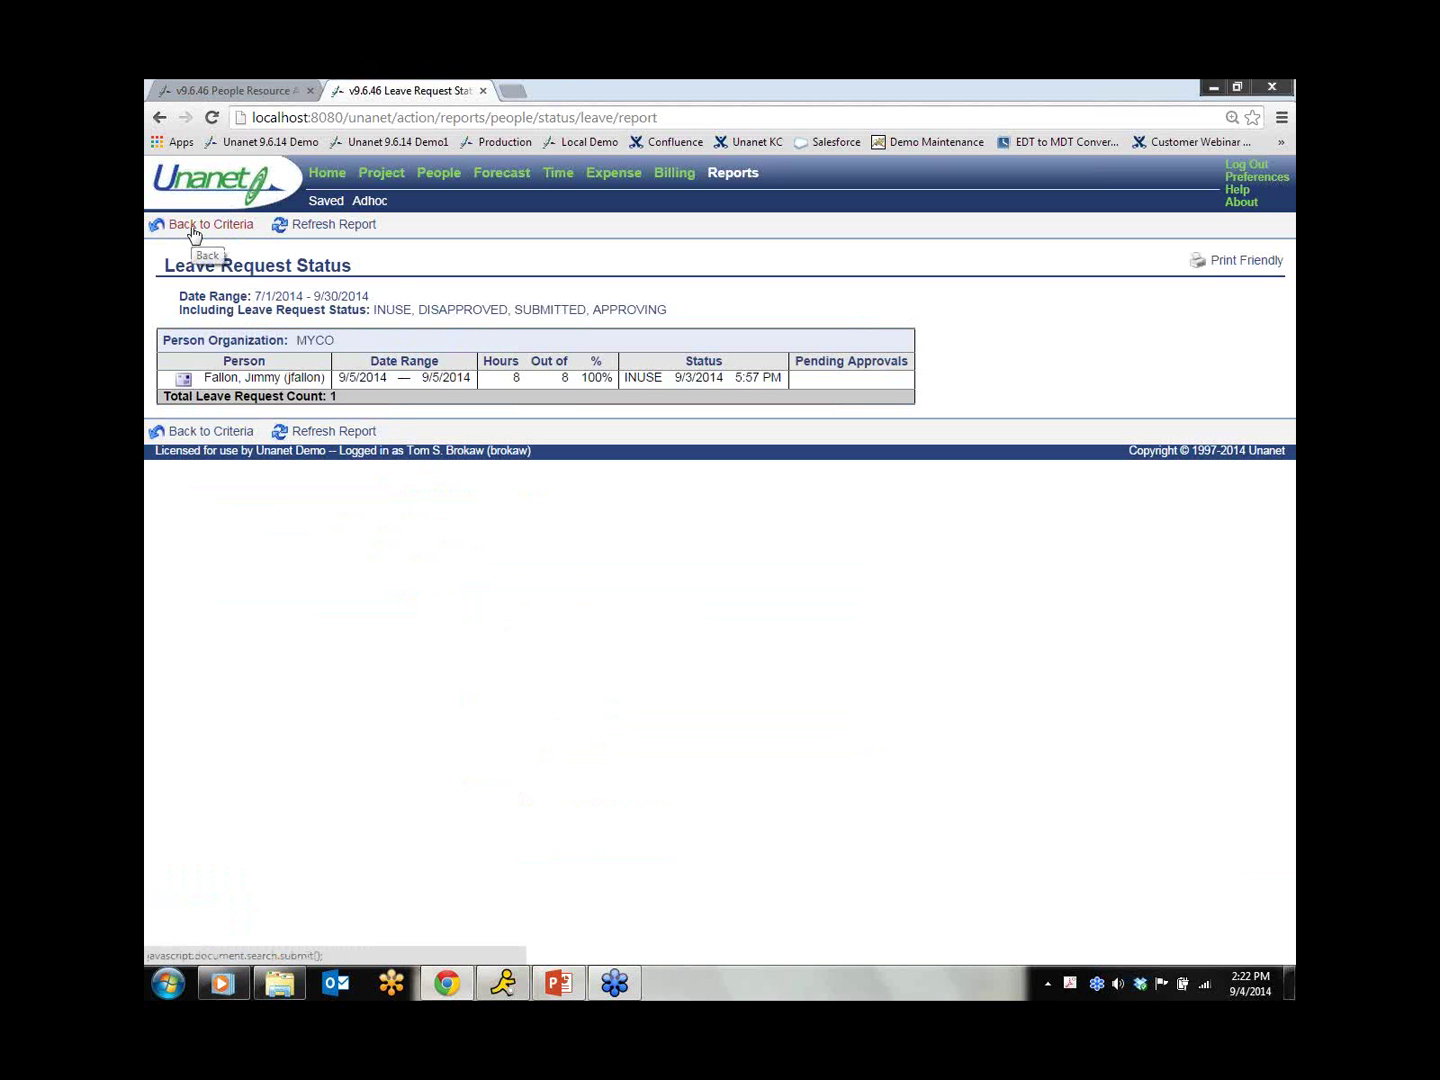
Step: Rerun the Leave Request Status report for all people I can see, then return home
click(194, 233)
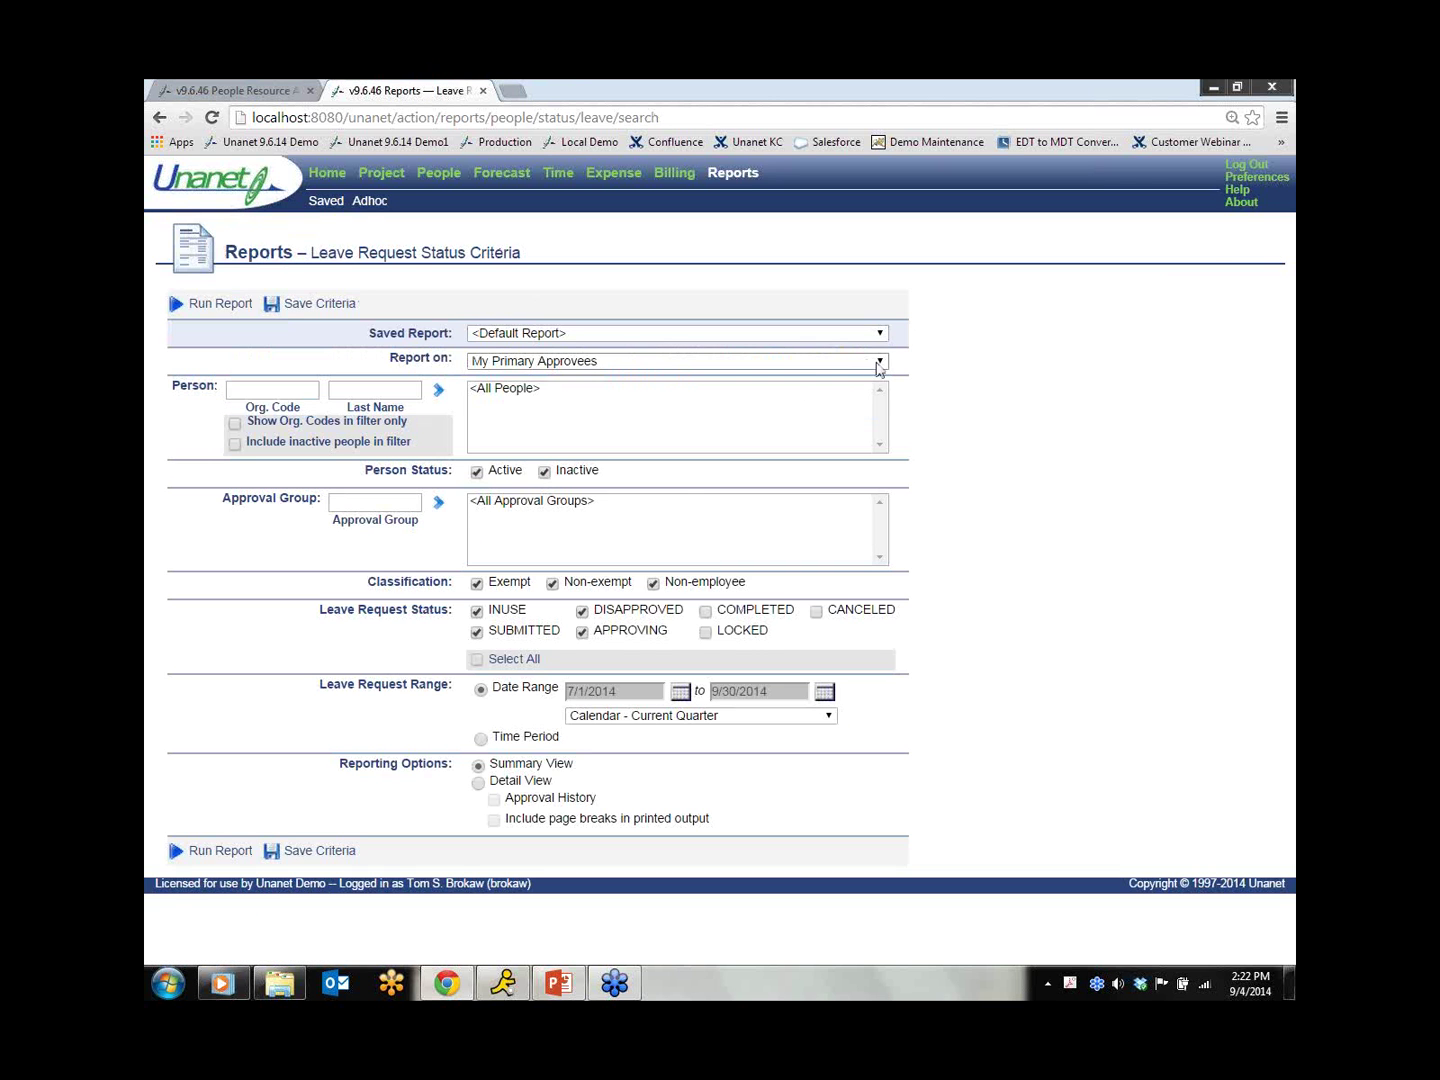
click(878, 362)
click(792, 405)
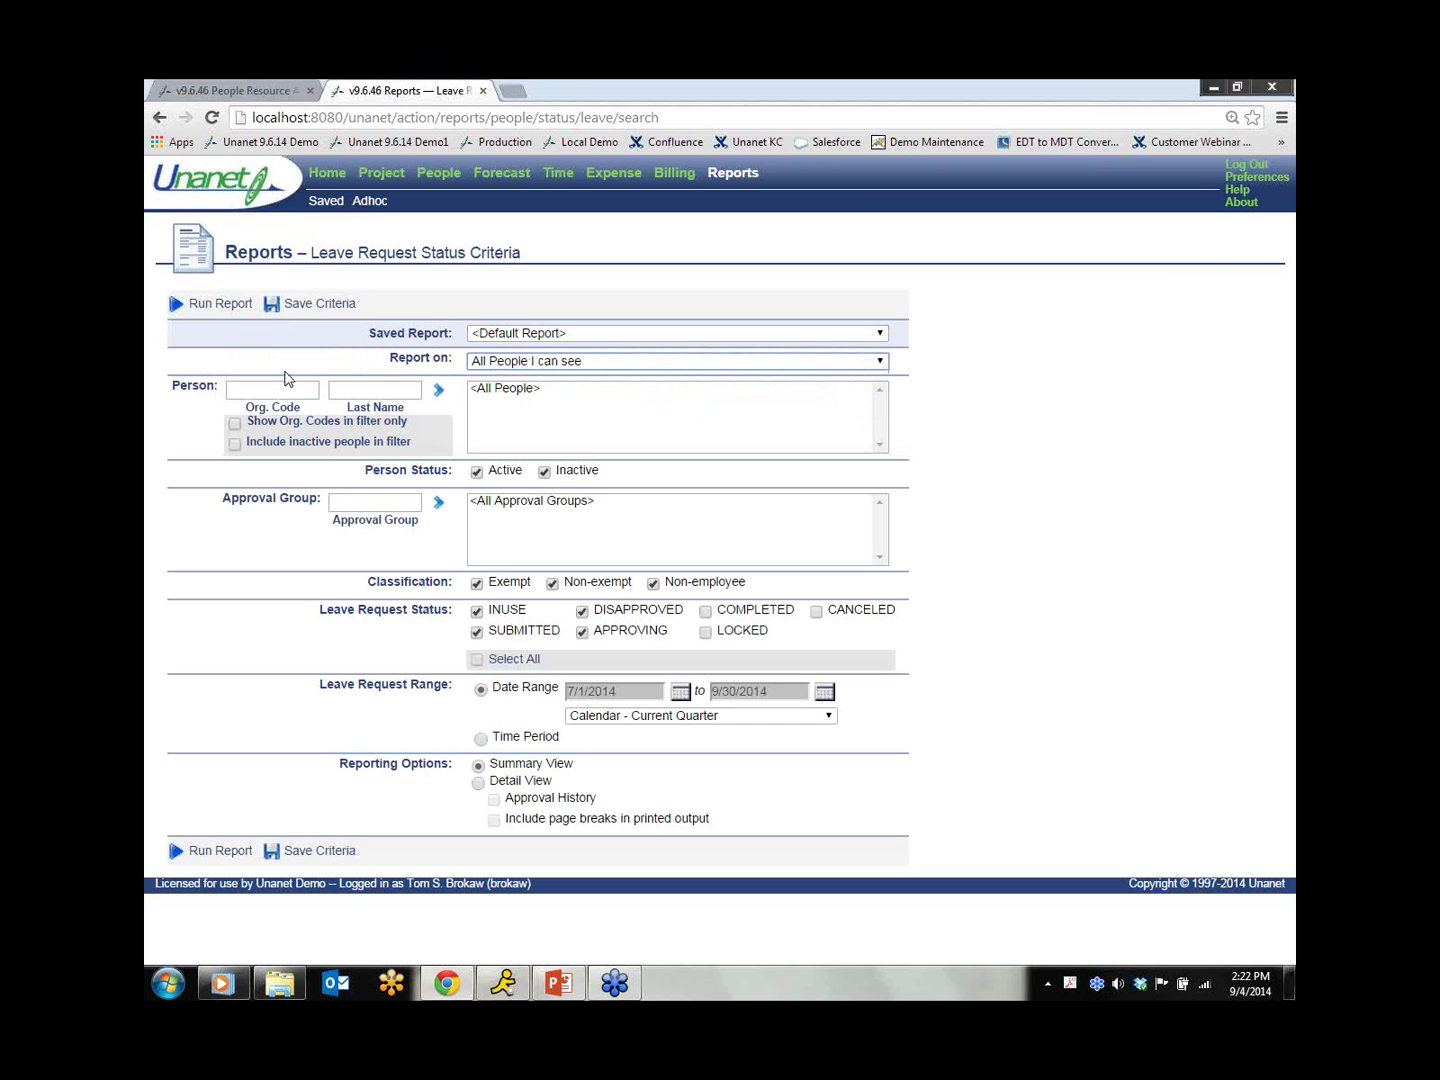
click(221, 305)
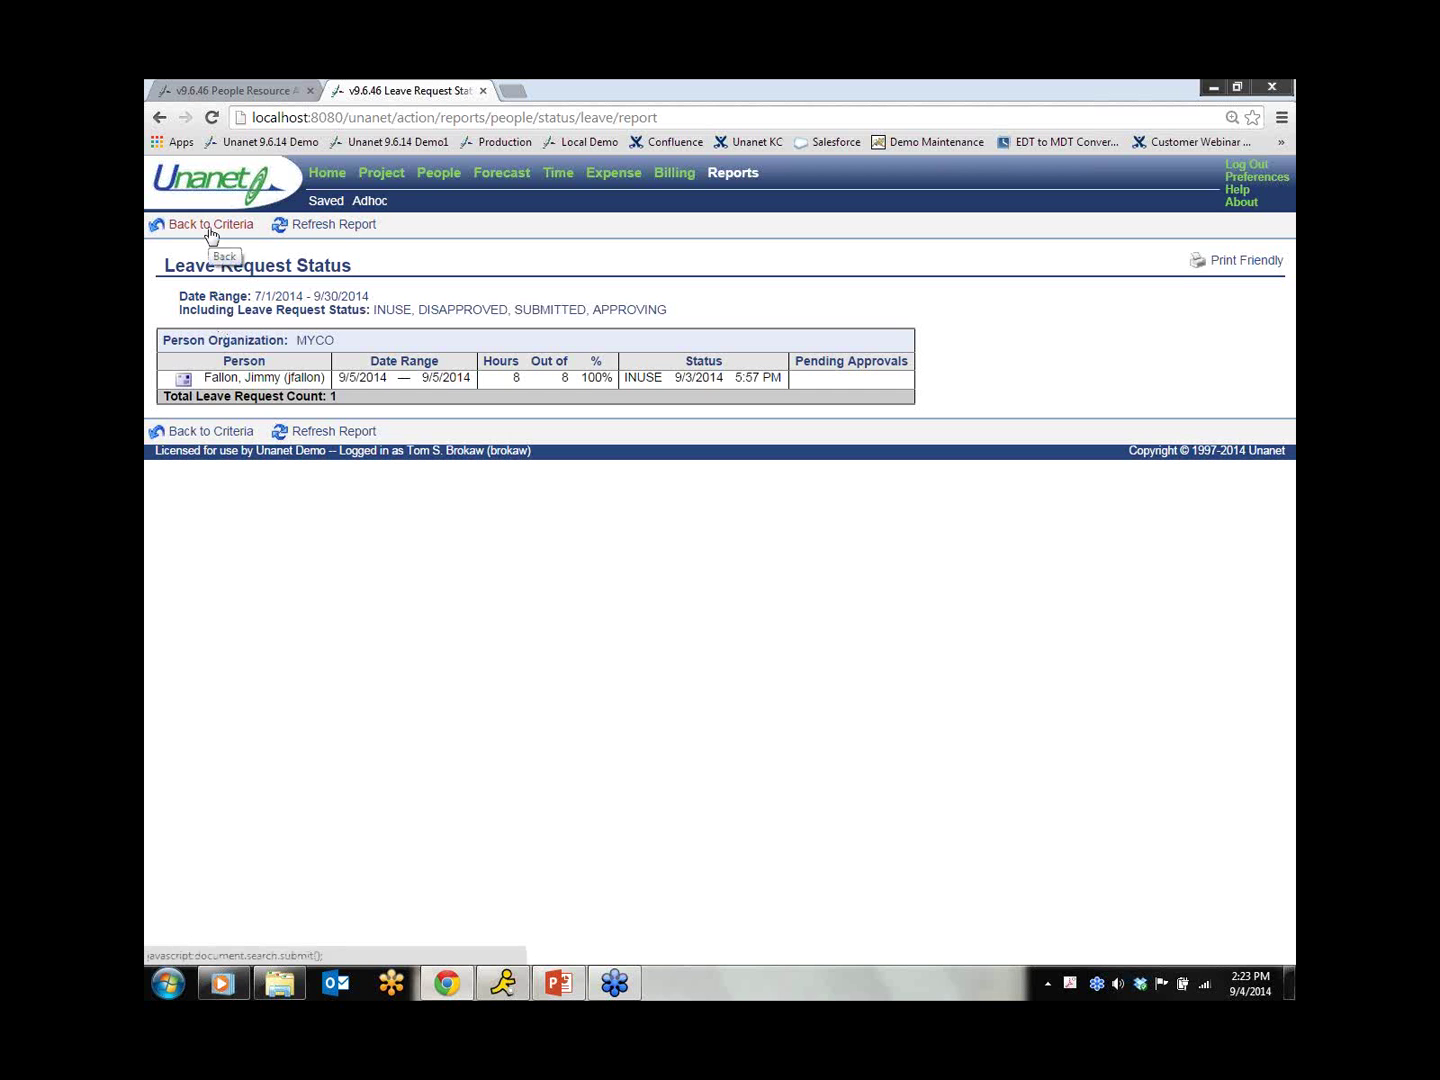
click(336, 172)
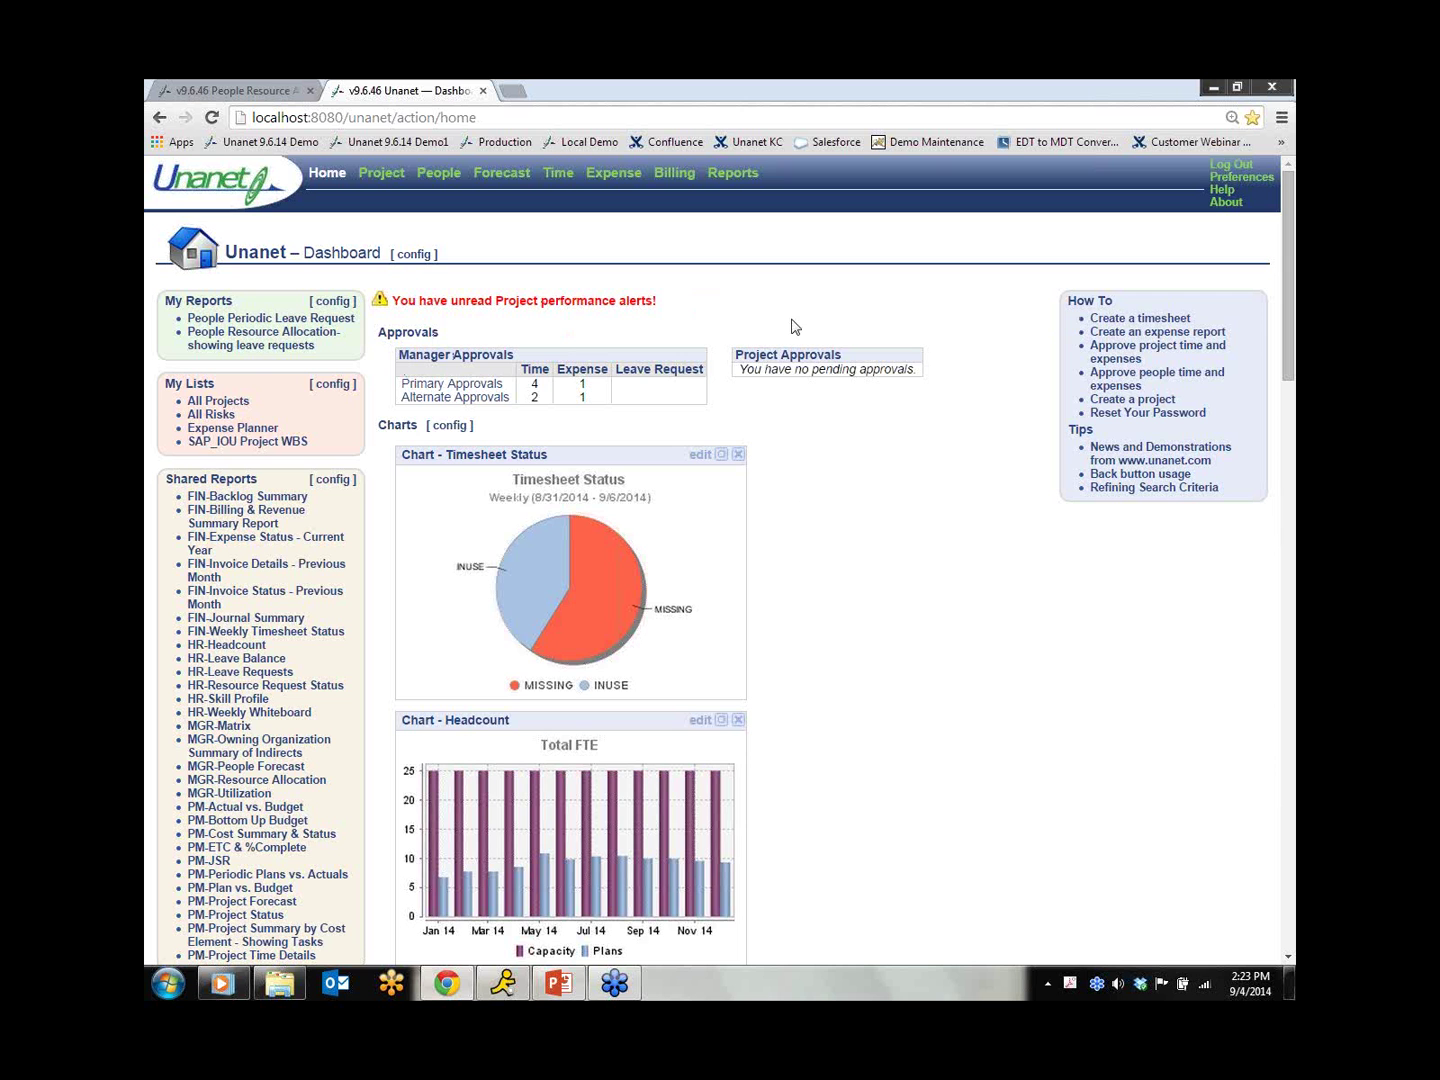
Step: Log out, sign in with the administrator's credentials, and open the Admin dashboard
click(1233, 165)
text(chris)
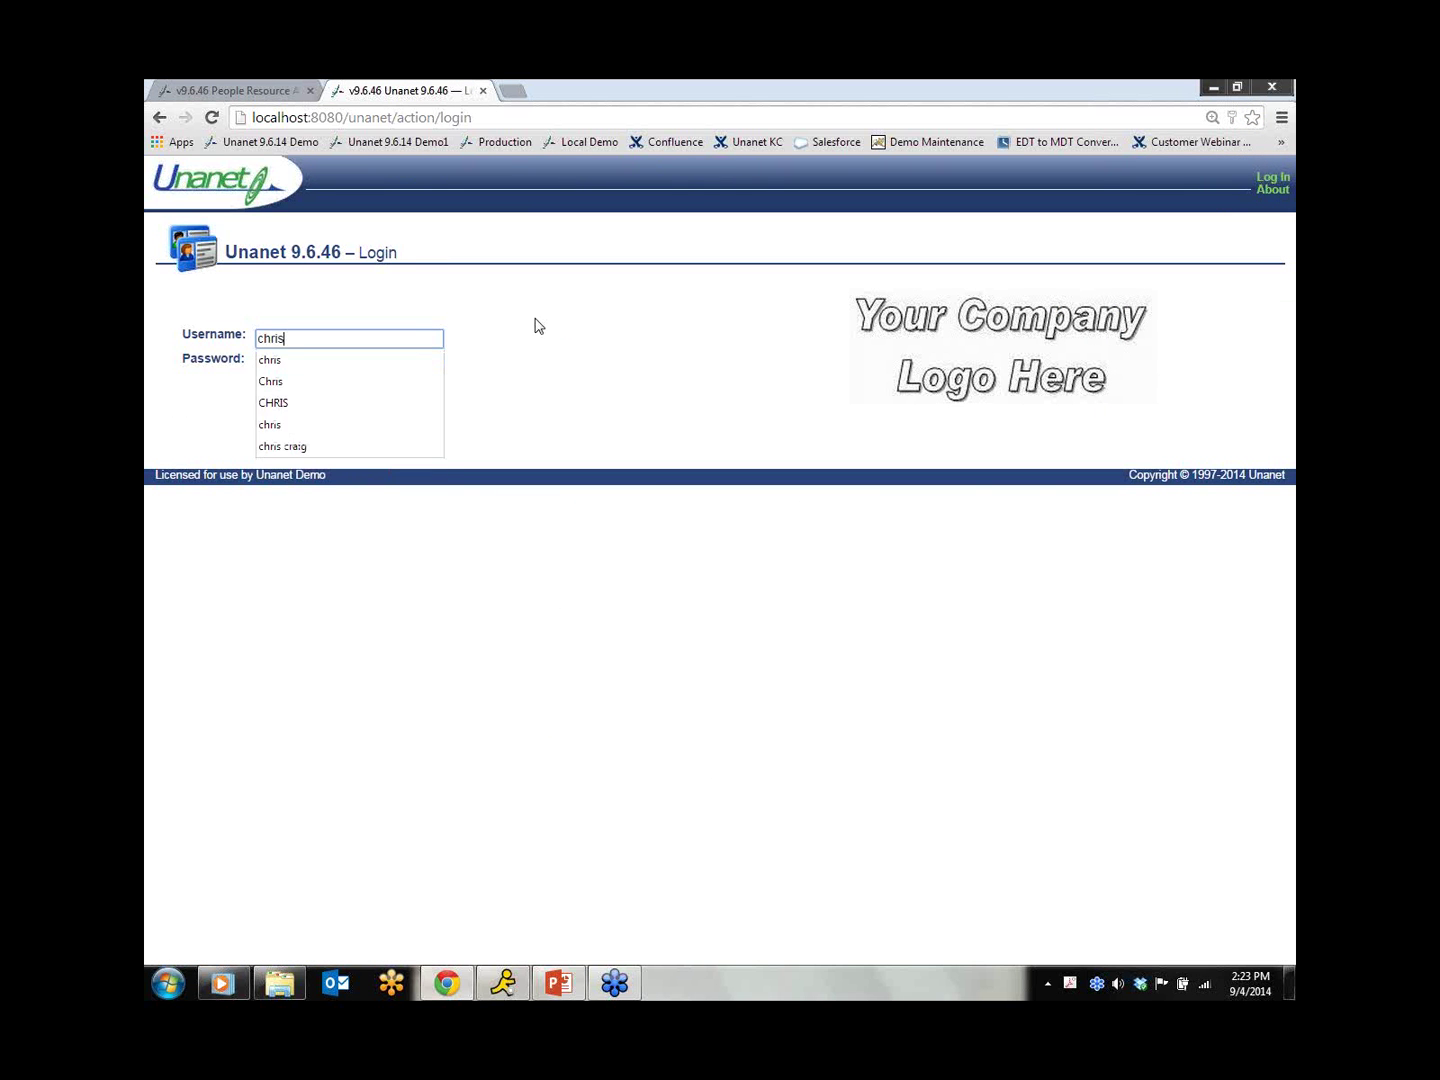
key(Tab)
text(*****)
key(Return)
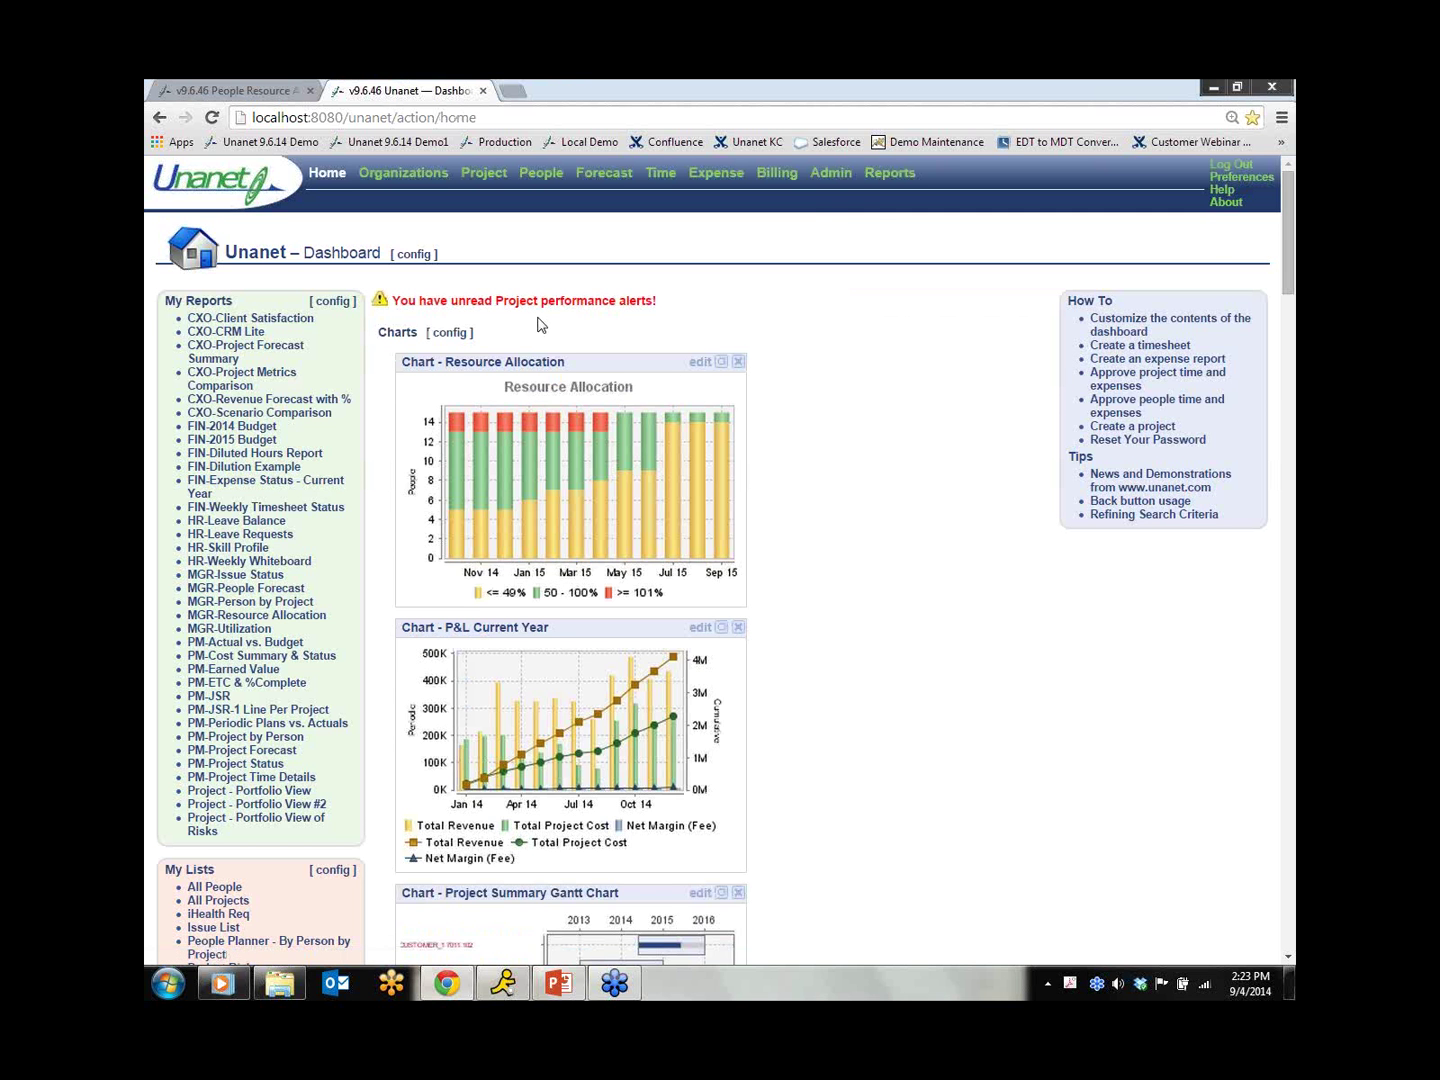
click(836, 176)
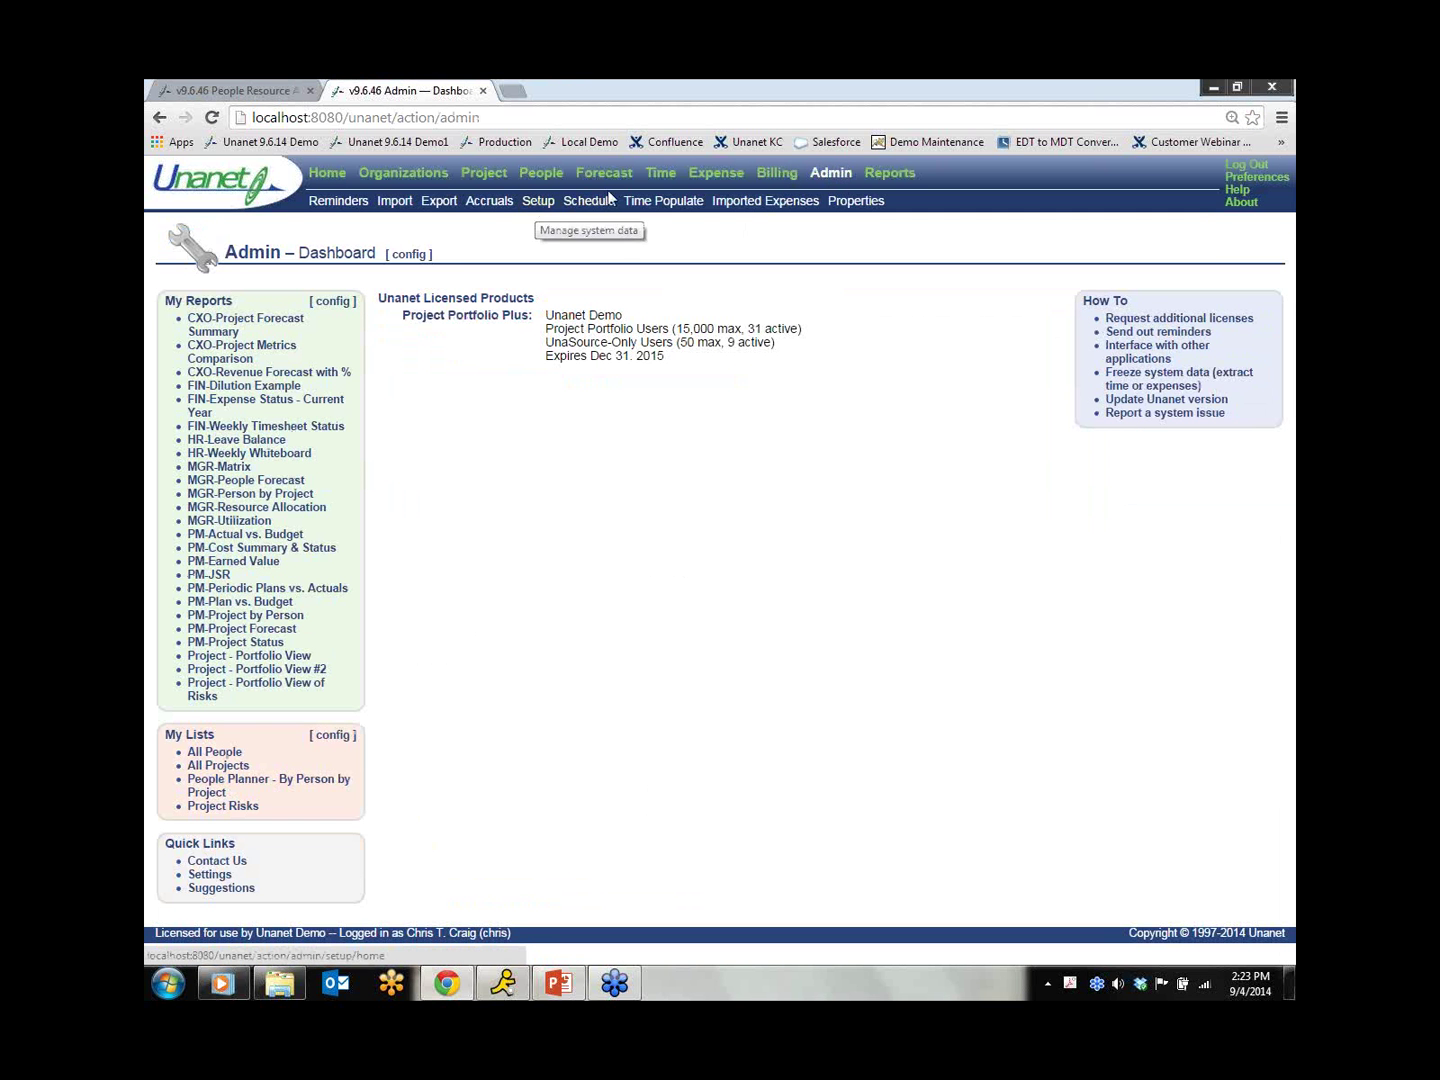
Step: Open Time > General properties and highlight Enable Leave Requests and the projected accruals setting
click(855, 203)
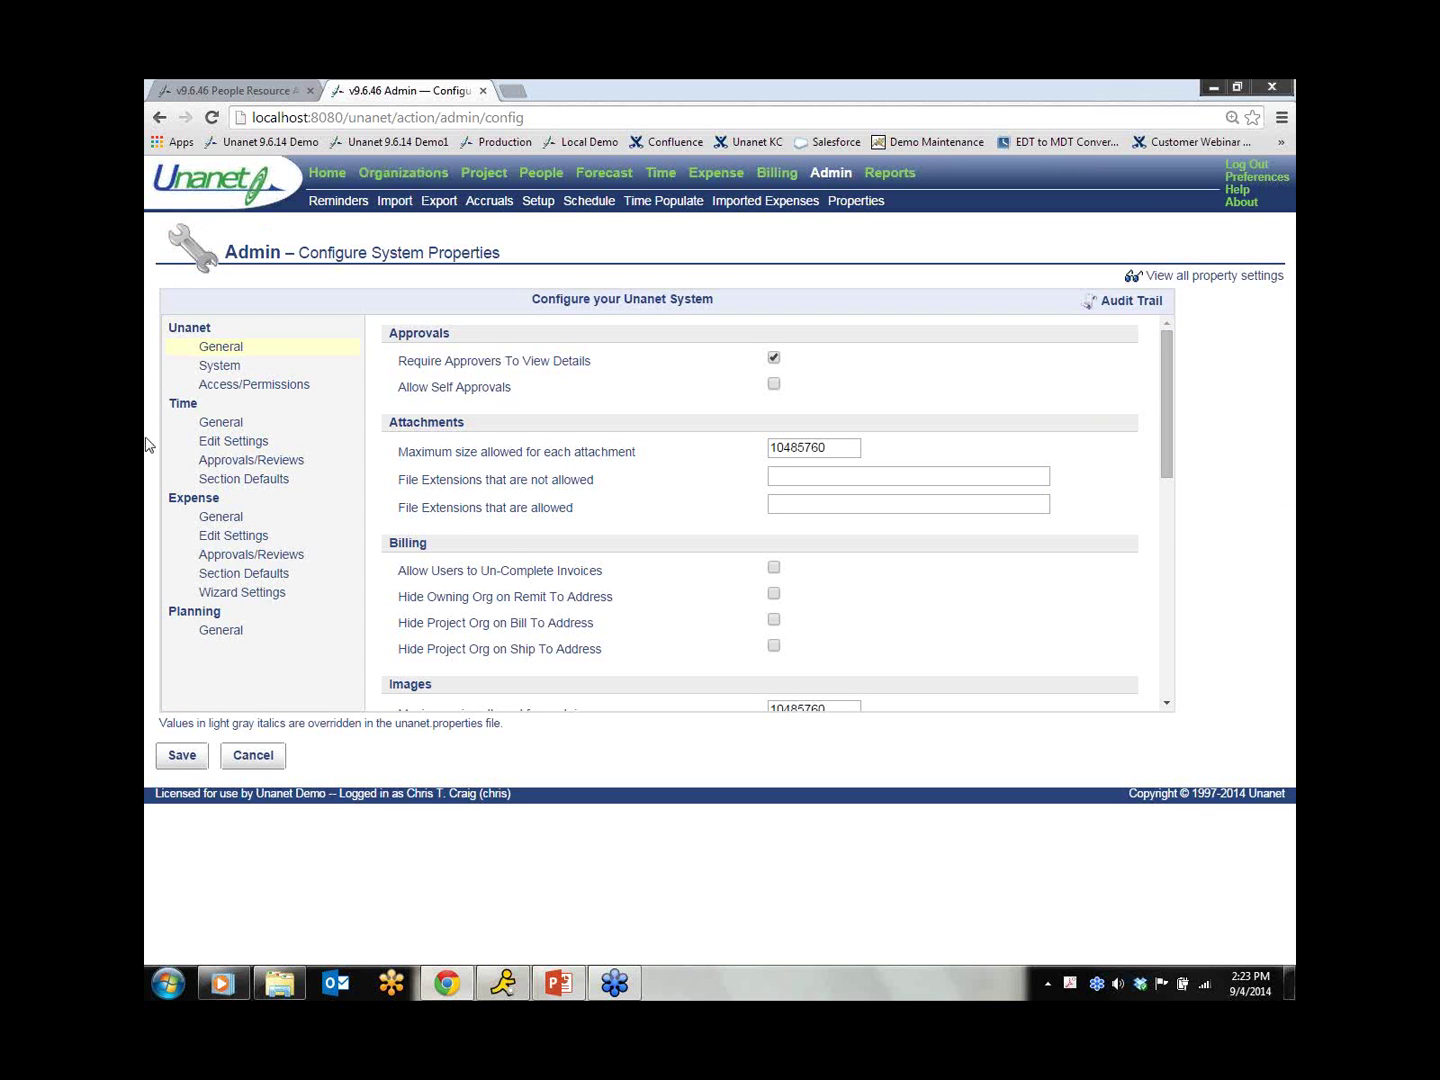
click(220, 428)
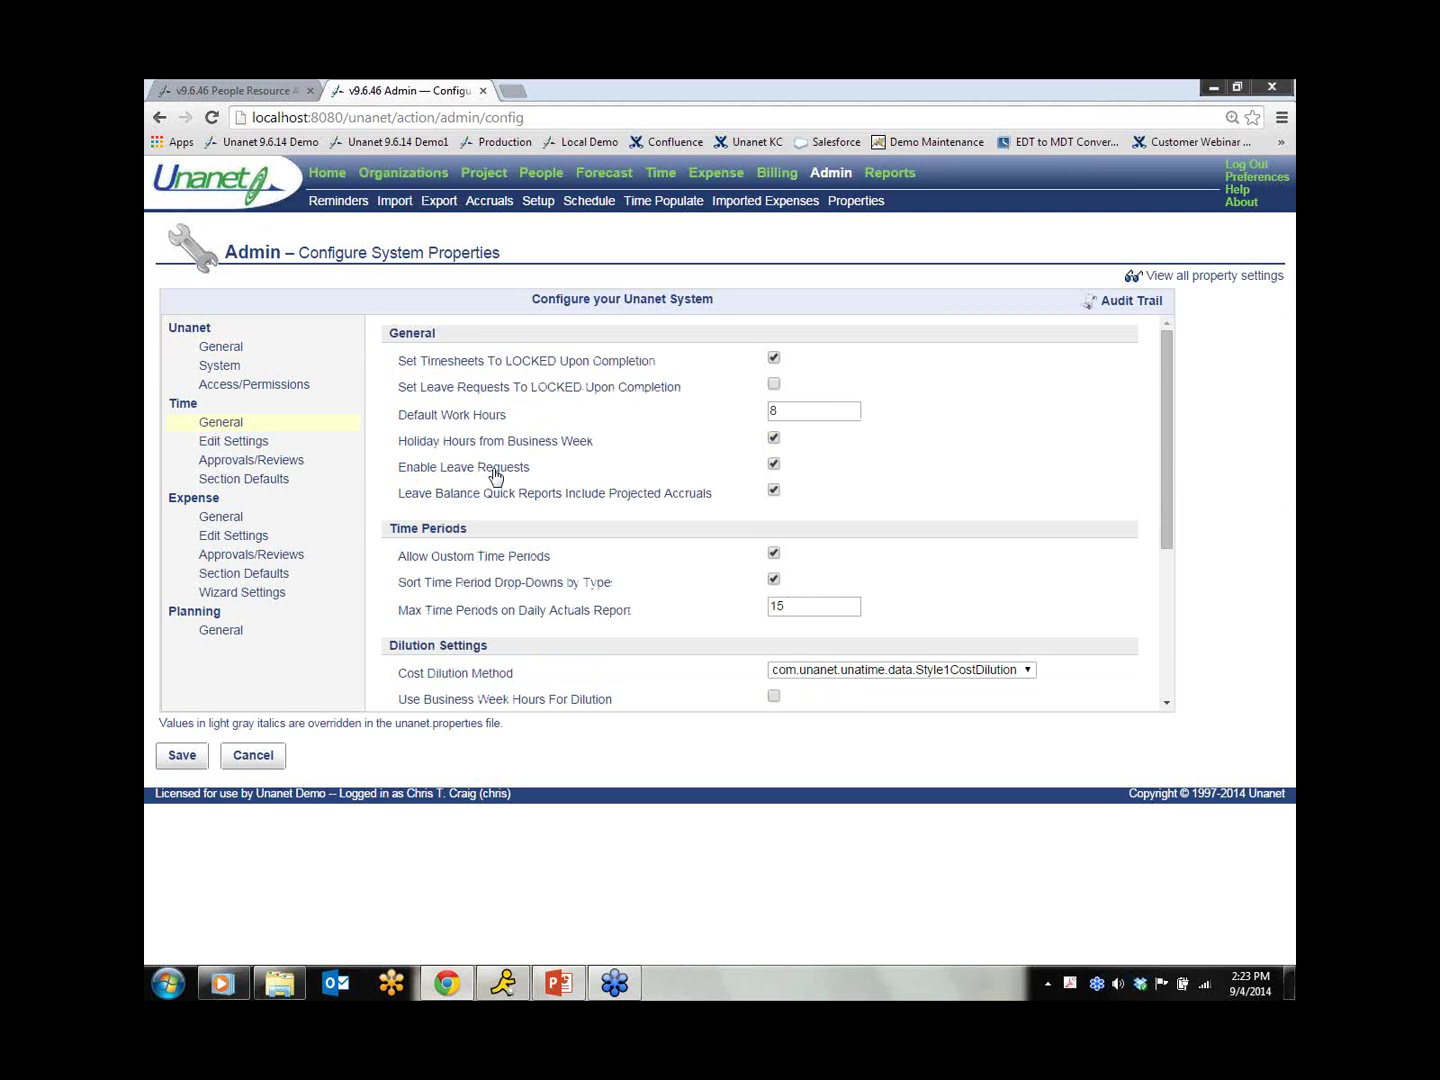
drag(401, 470, 540, 469)
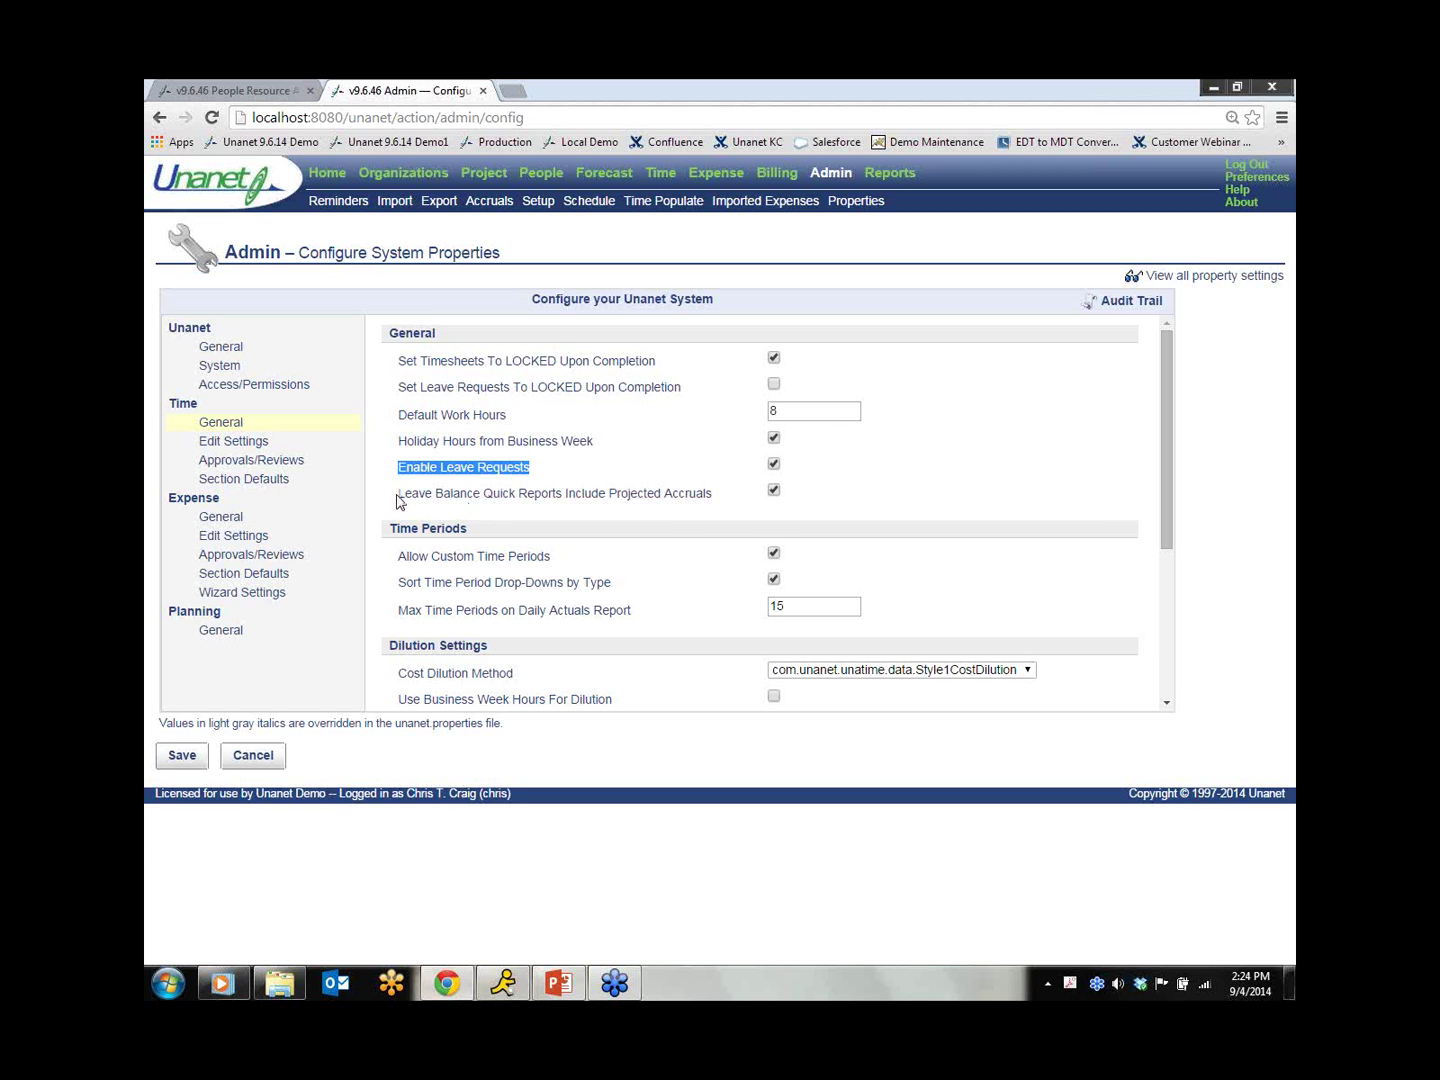
drag(402, 503, 713, 501)
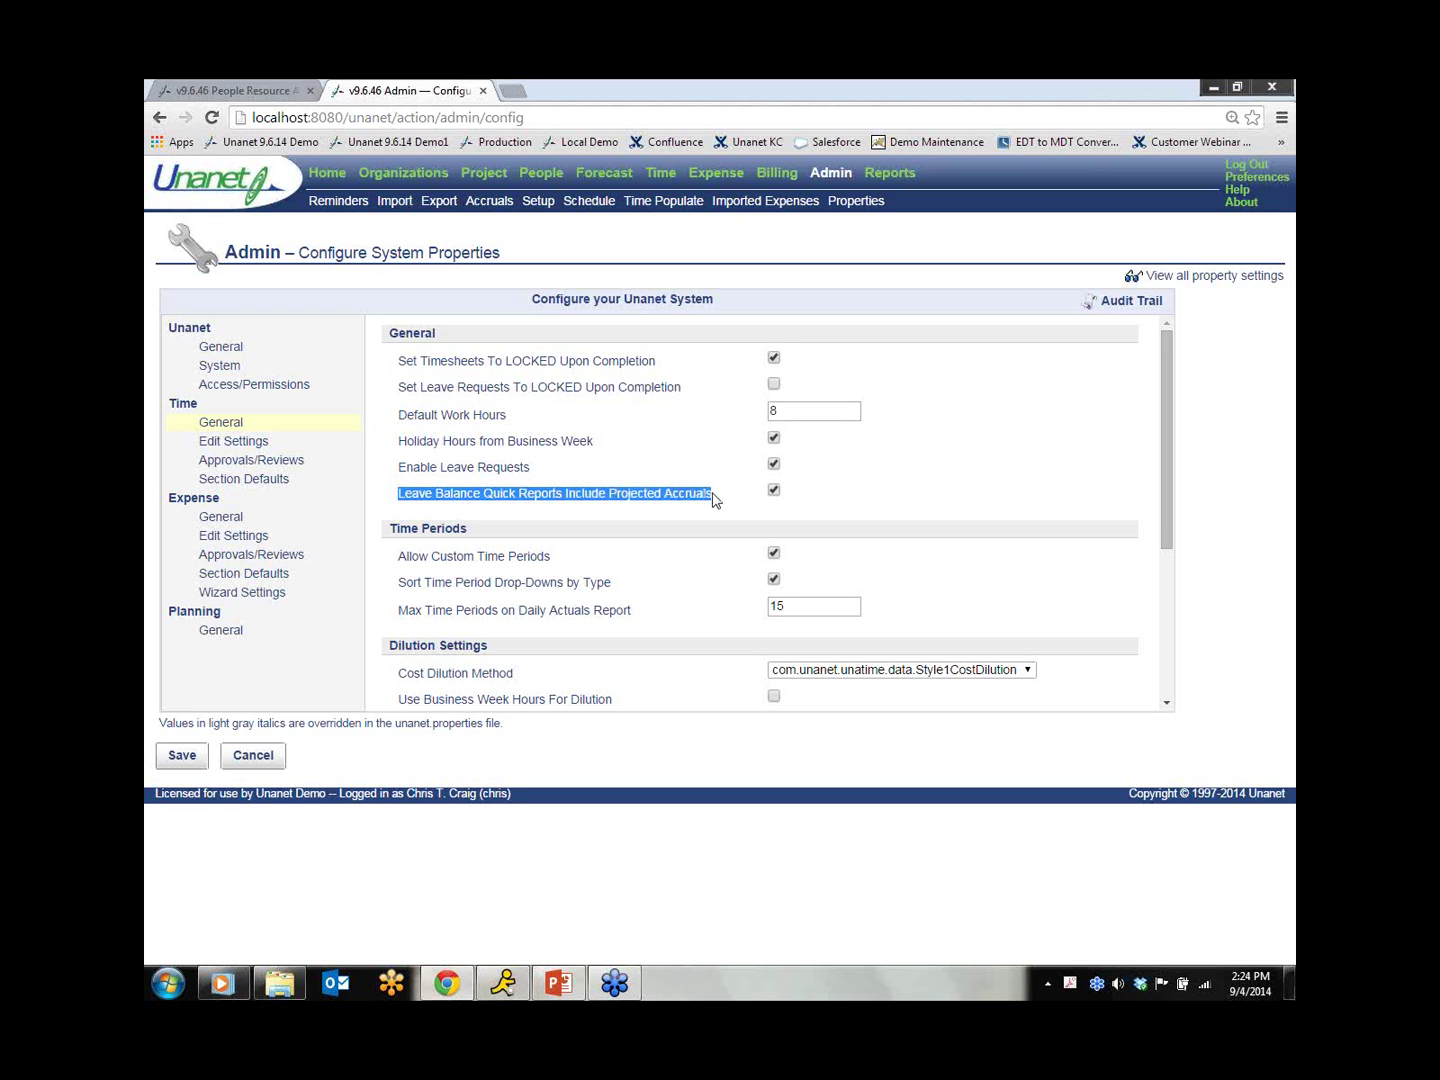
click(717, 504)
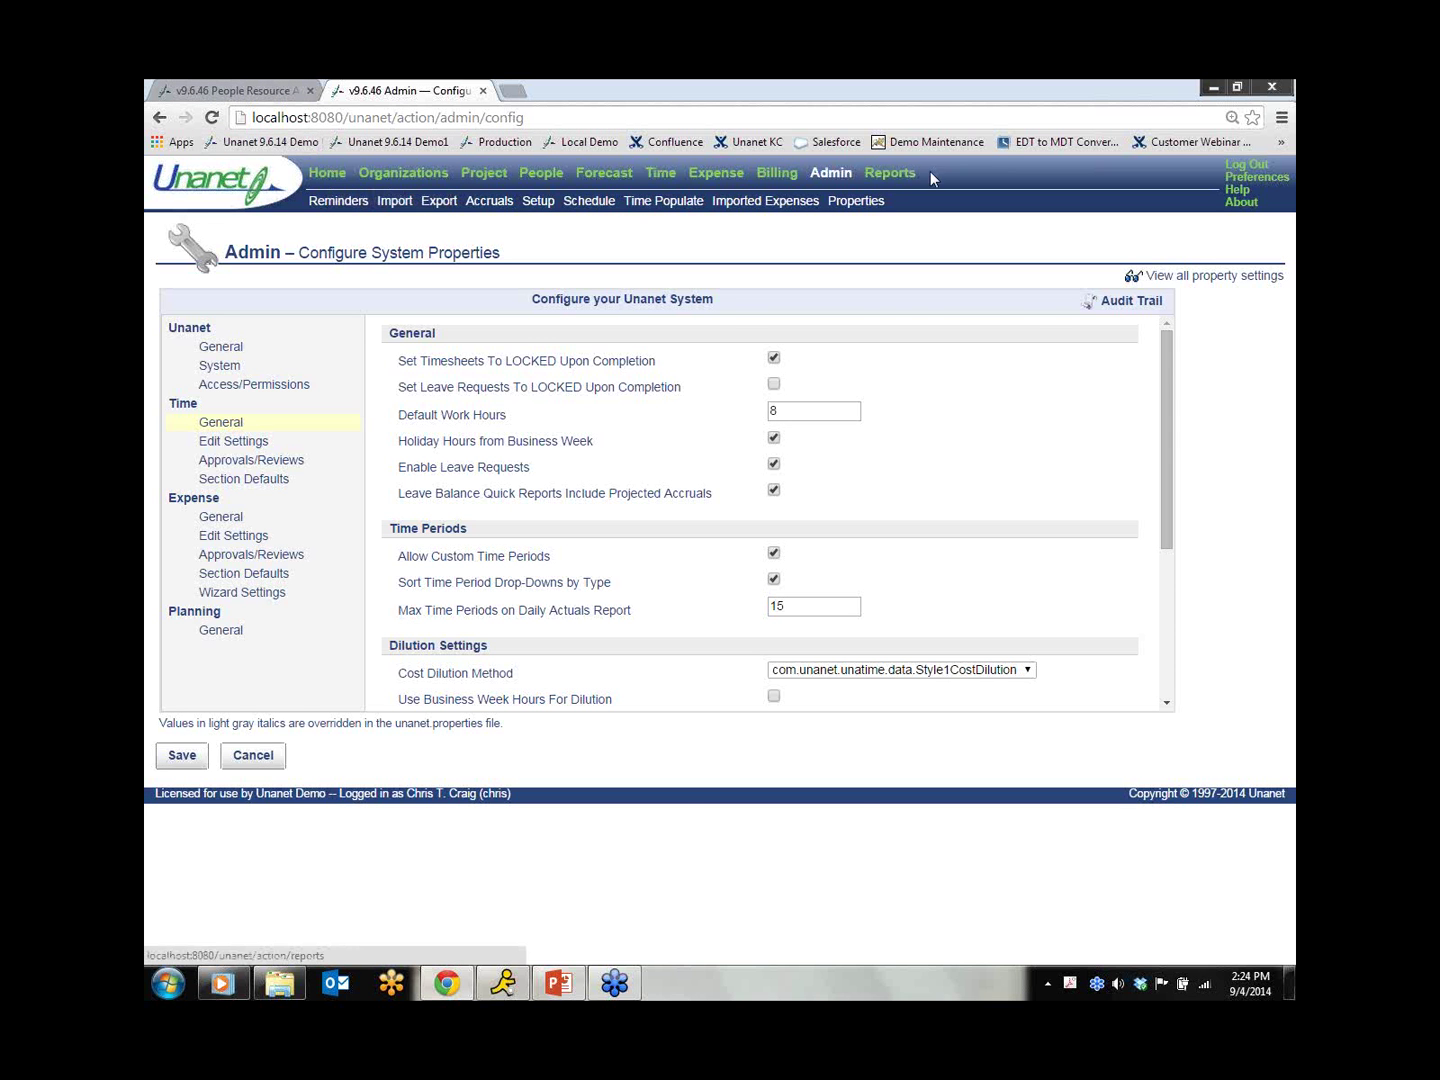
Step: Run User Schedule Details limited to the PTO project type, including leave requests
click(905, 172)
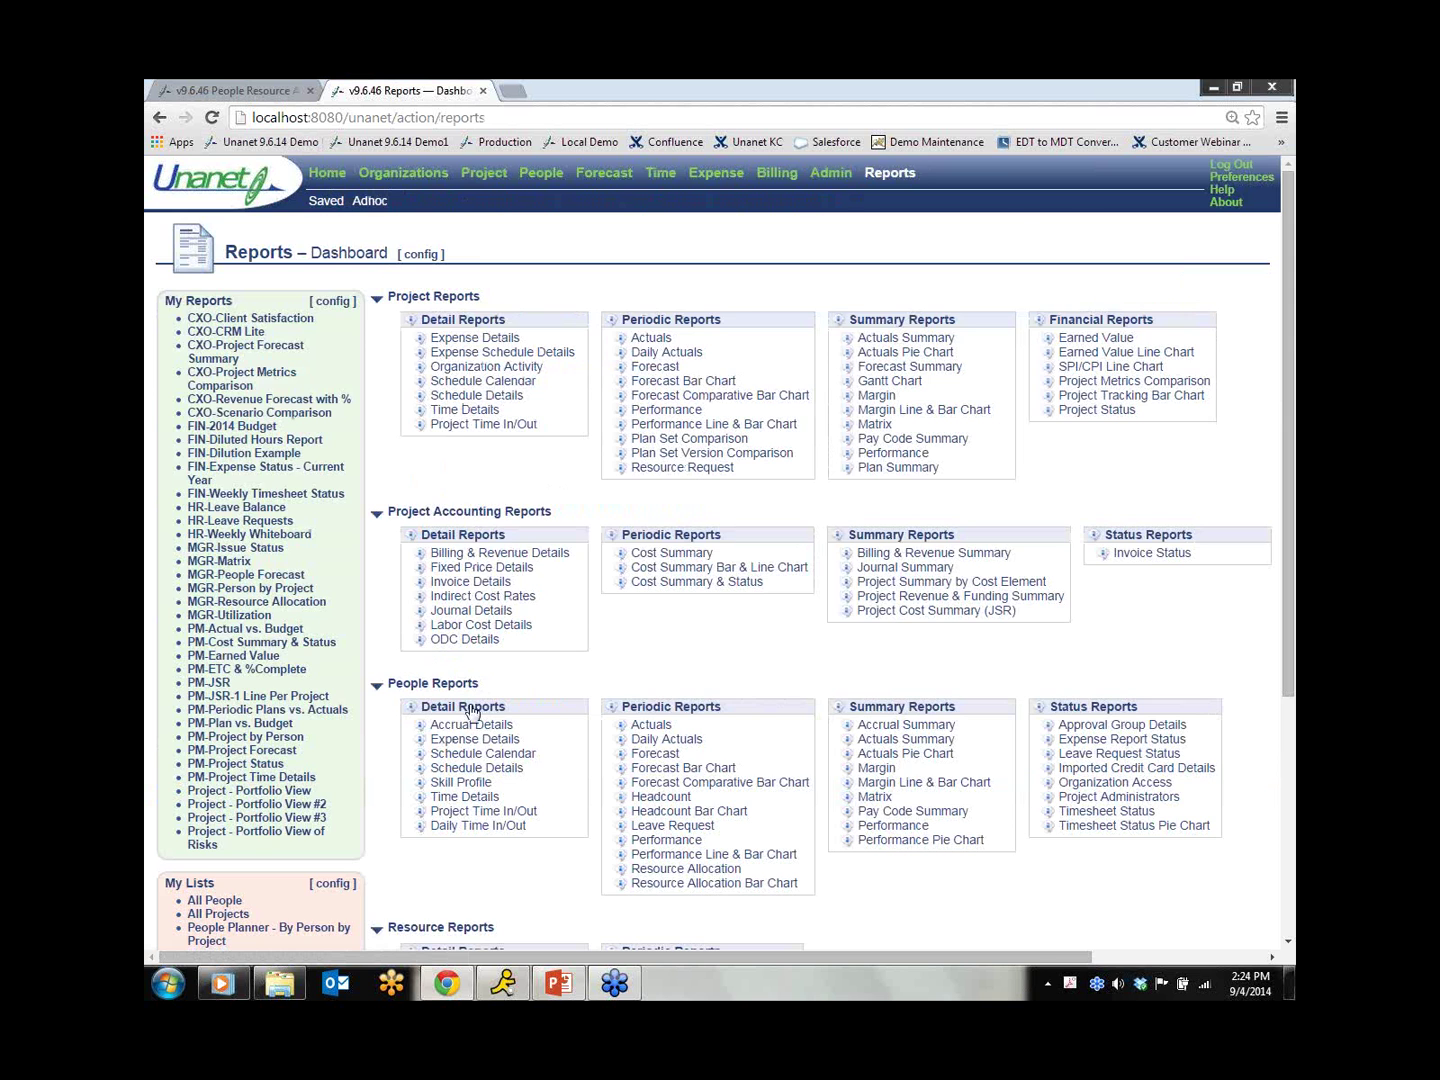
scroll(525, 733, down, 4)
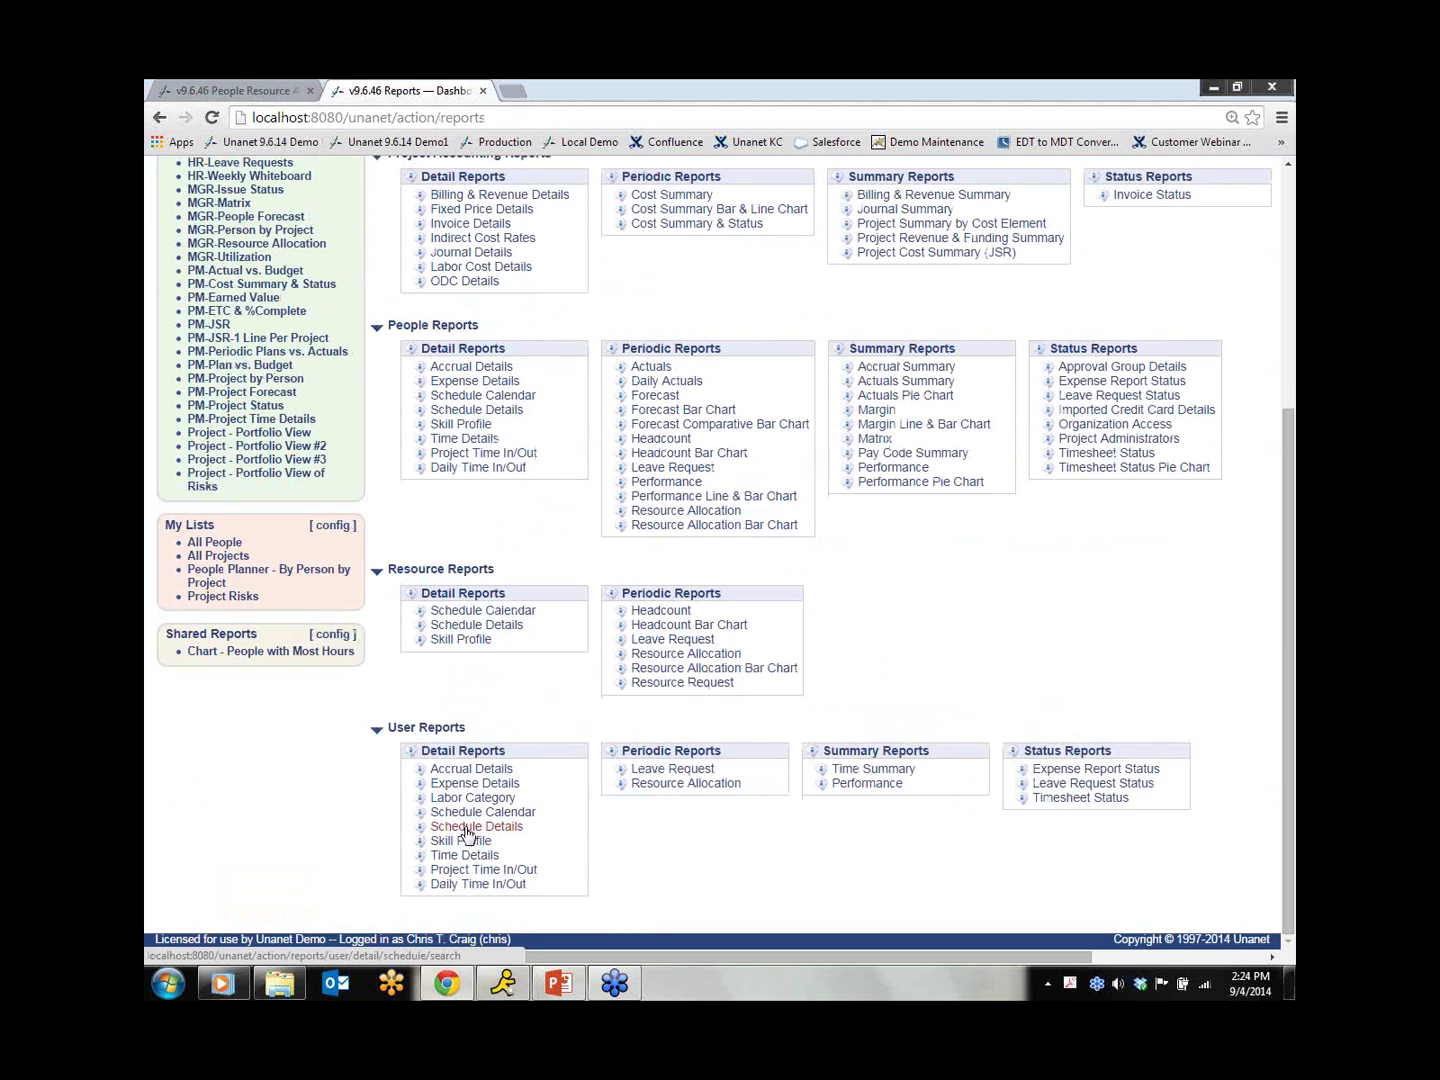
click(468, 828)
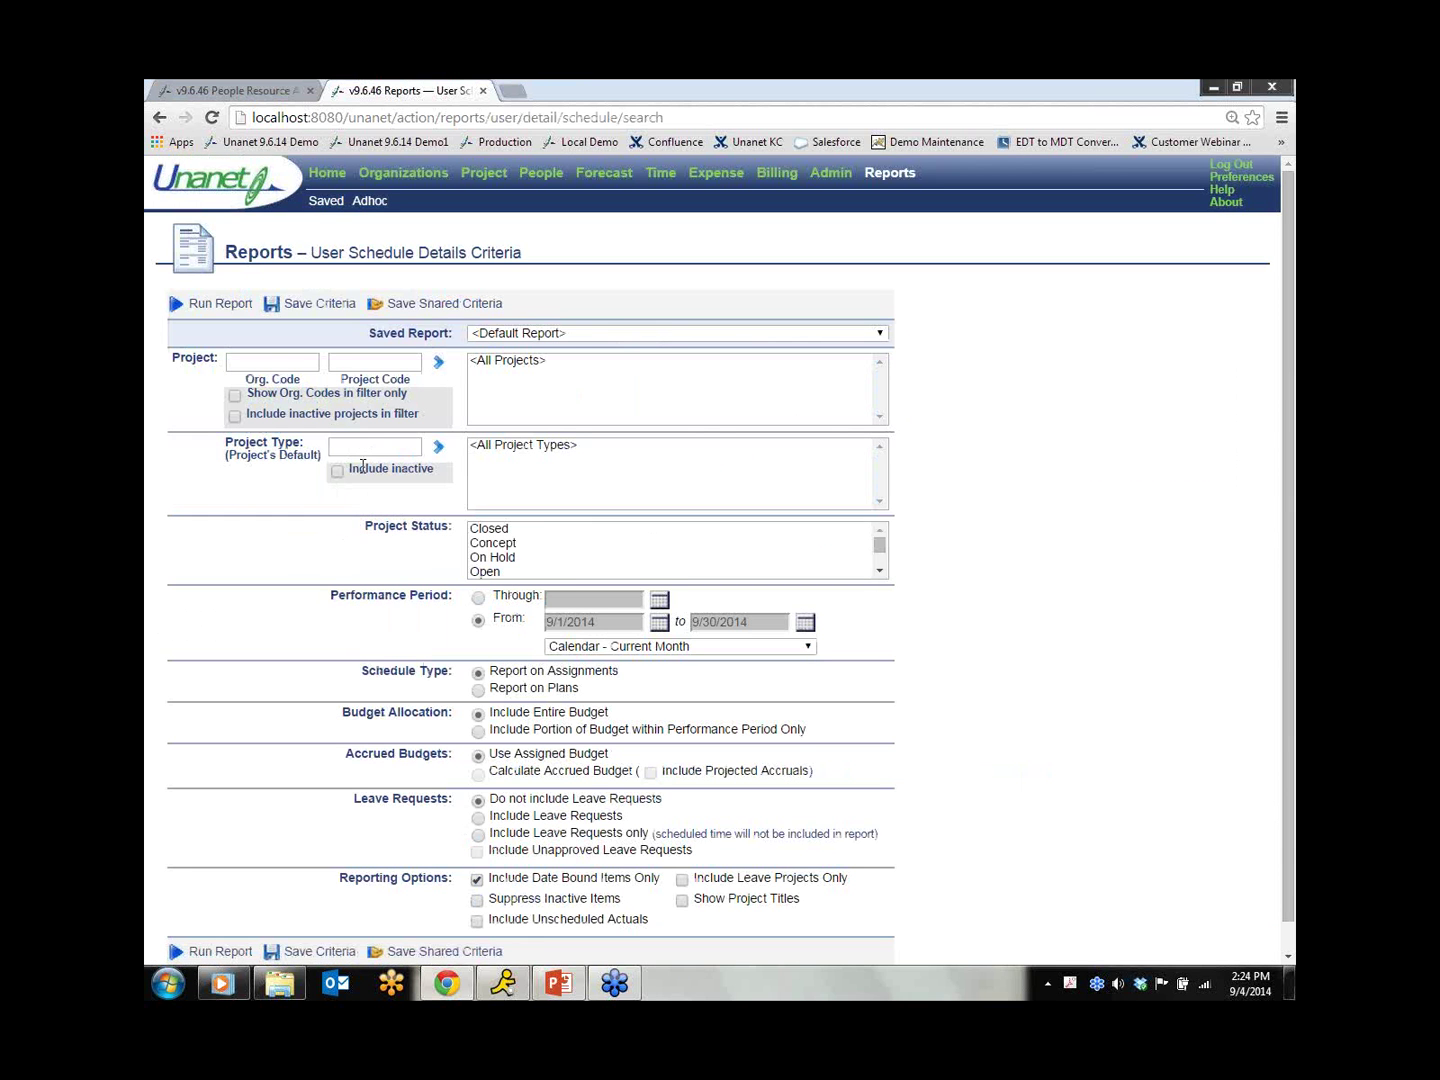
click(378, 450)
text(%)
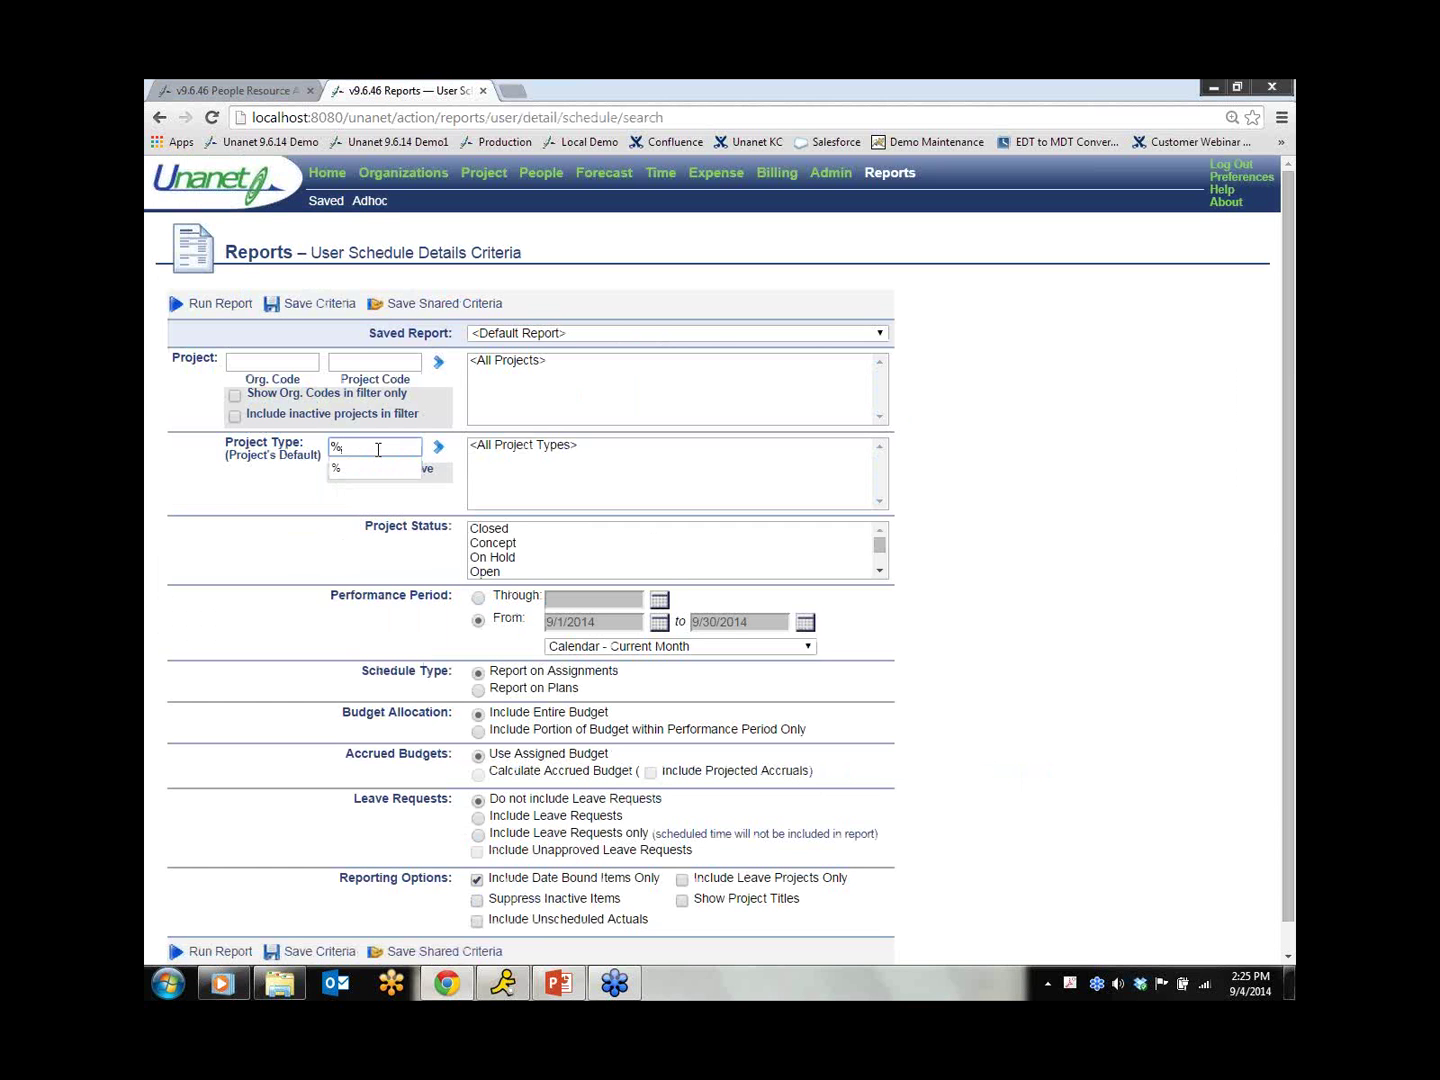
click(439, 447)
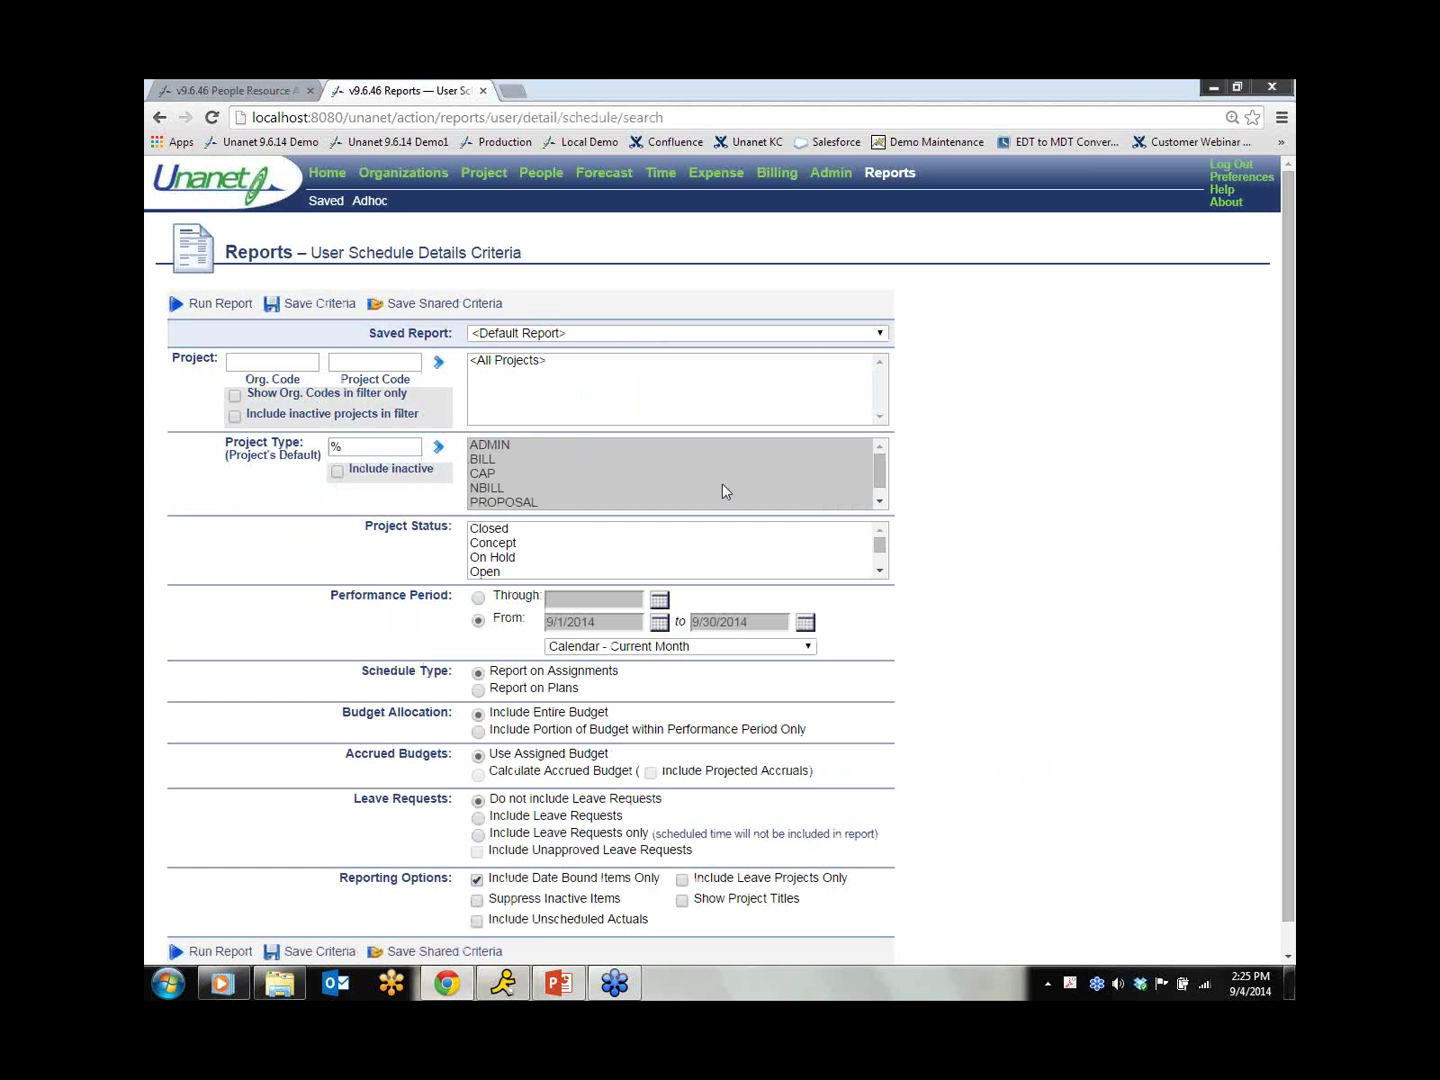
click(881, 502)
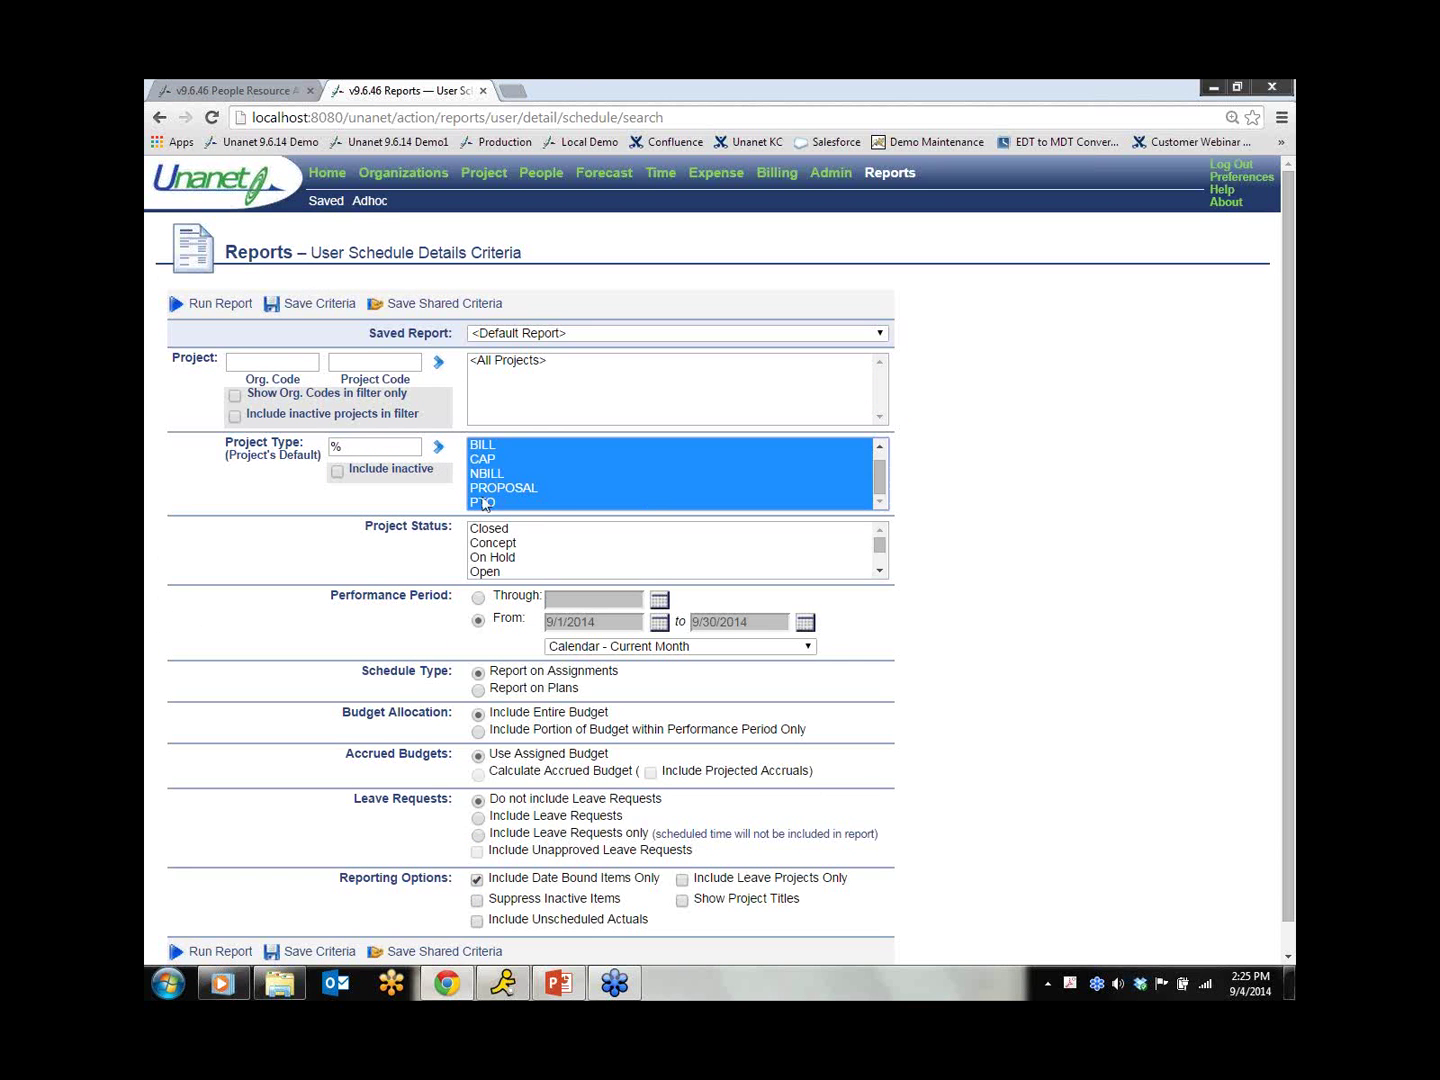
click(483, 503)
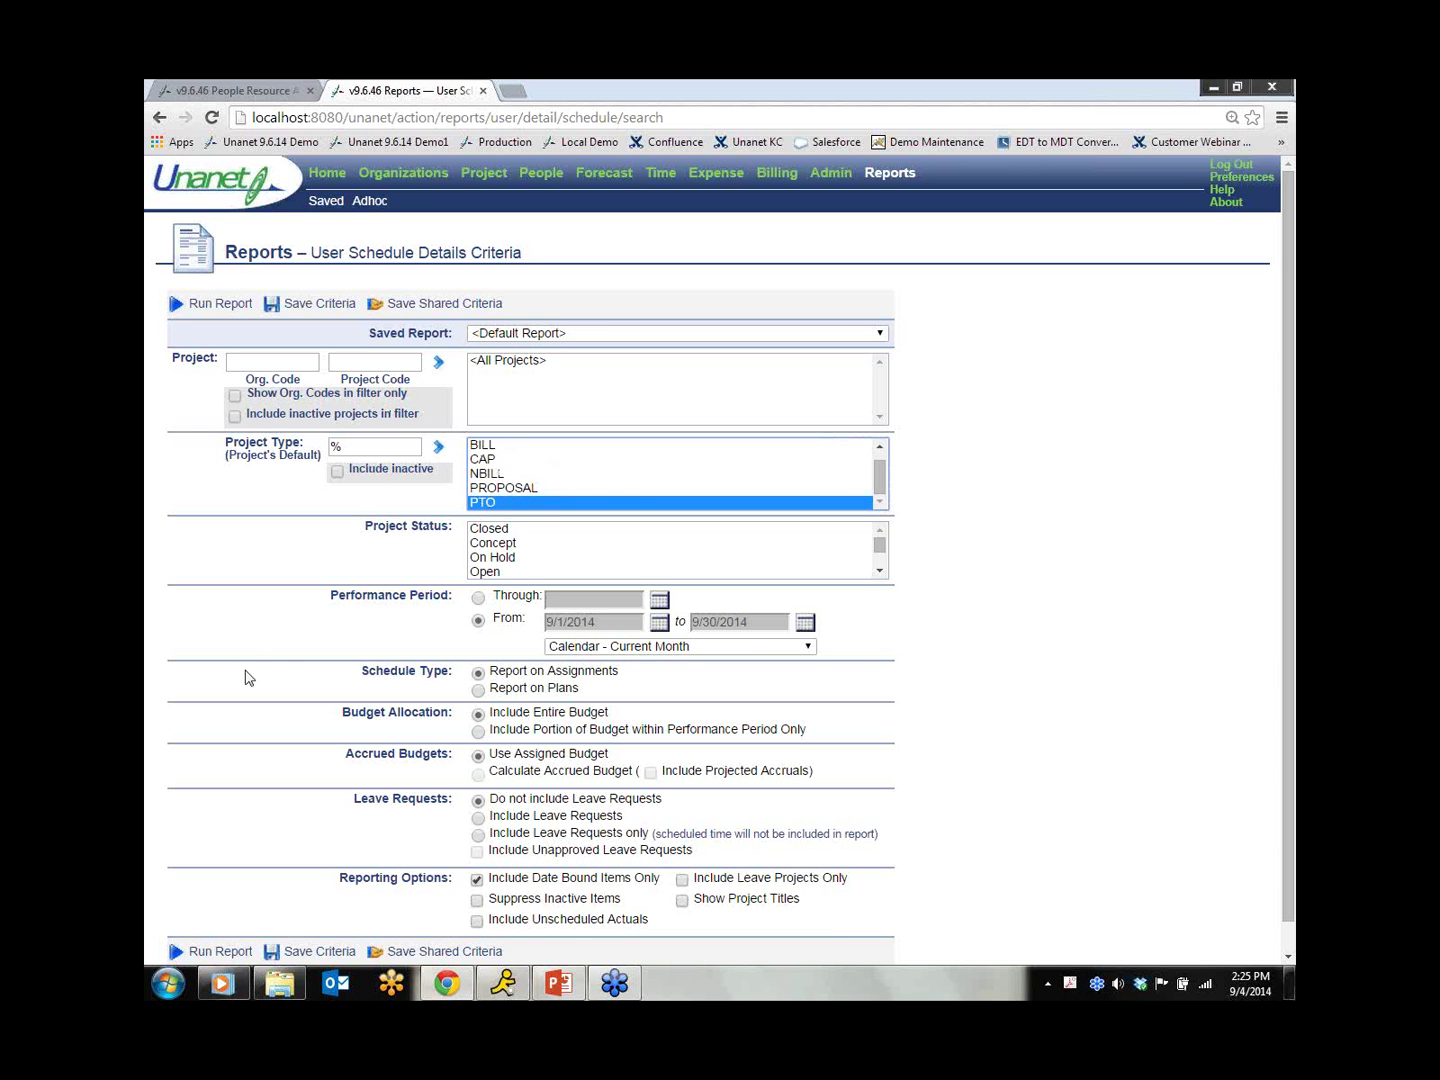
click(478, 817)
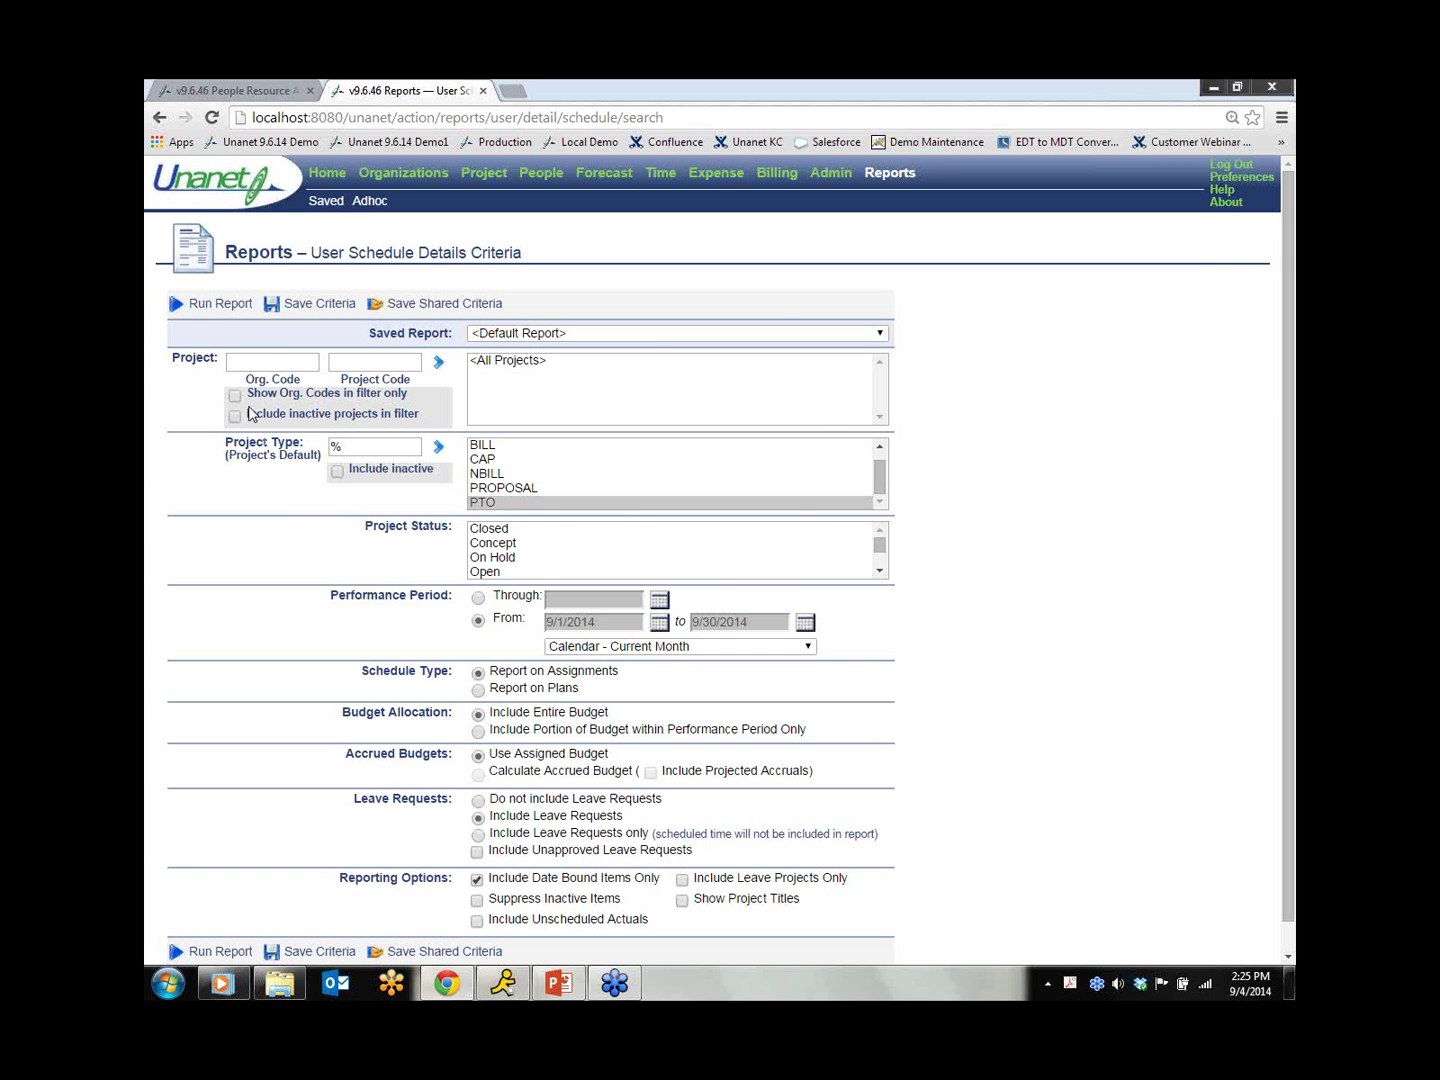
click(218, 304)
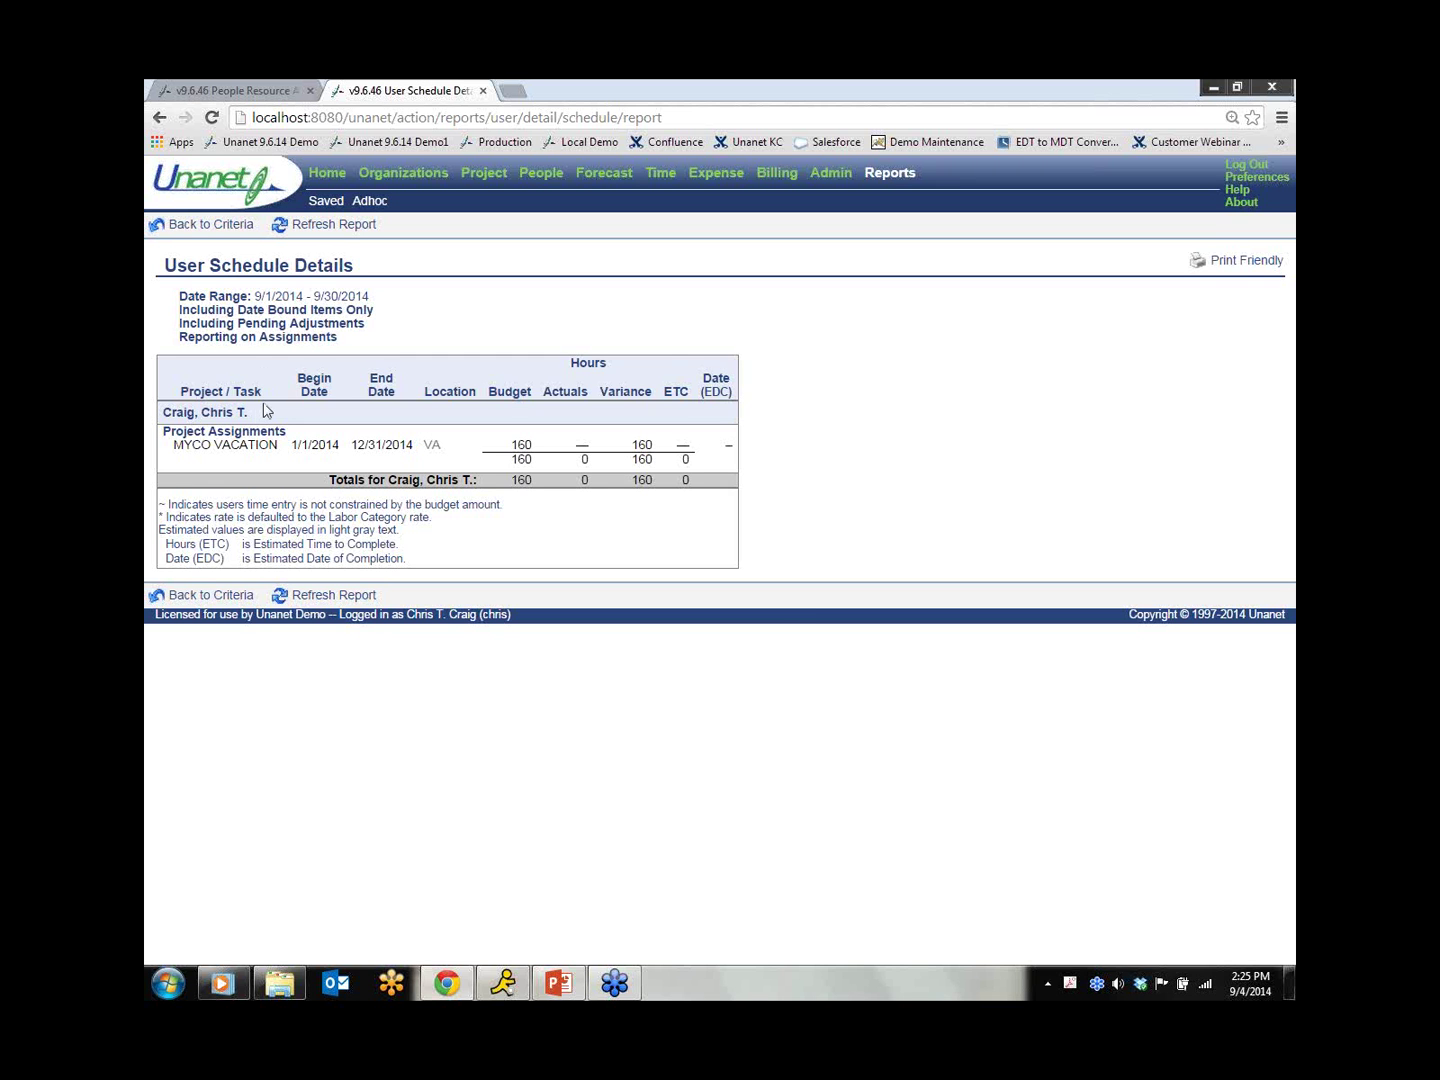
Step: Highlight the employee's name in the schedule report, then go to the People area
drag(258, 414, 183, 411)
click(530, 297)
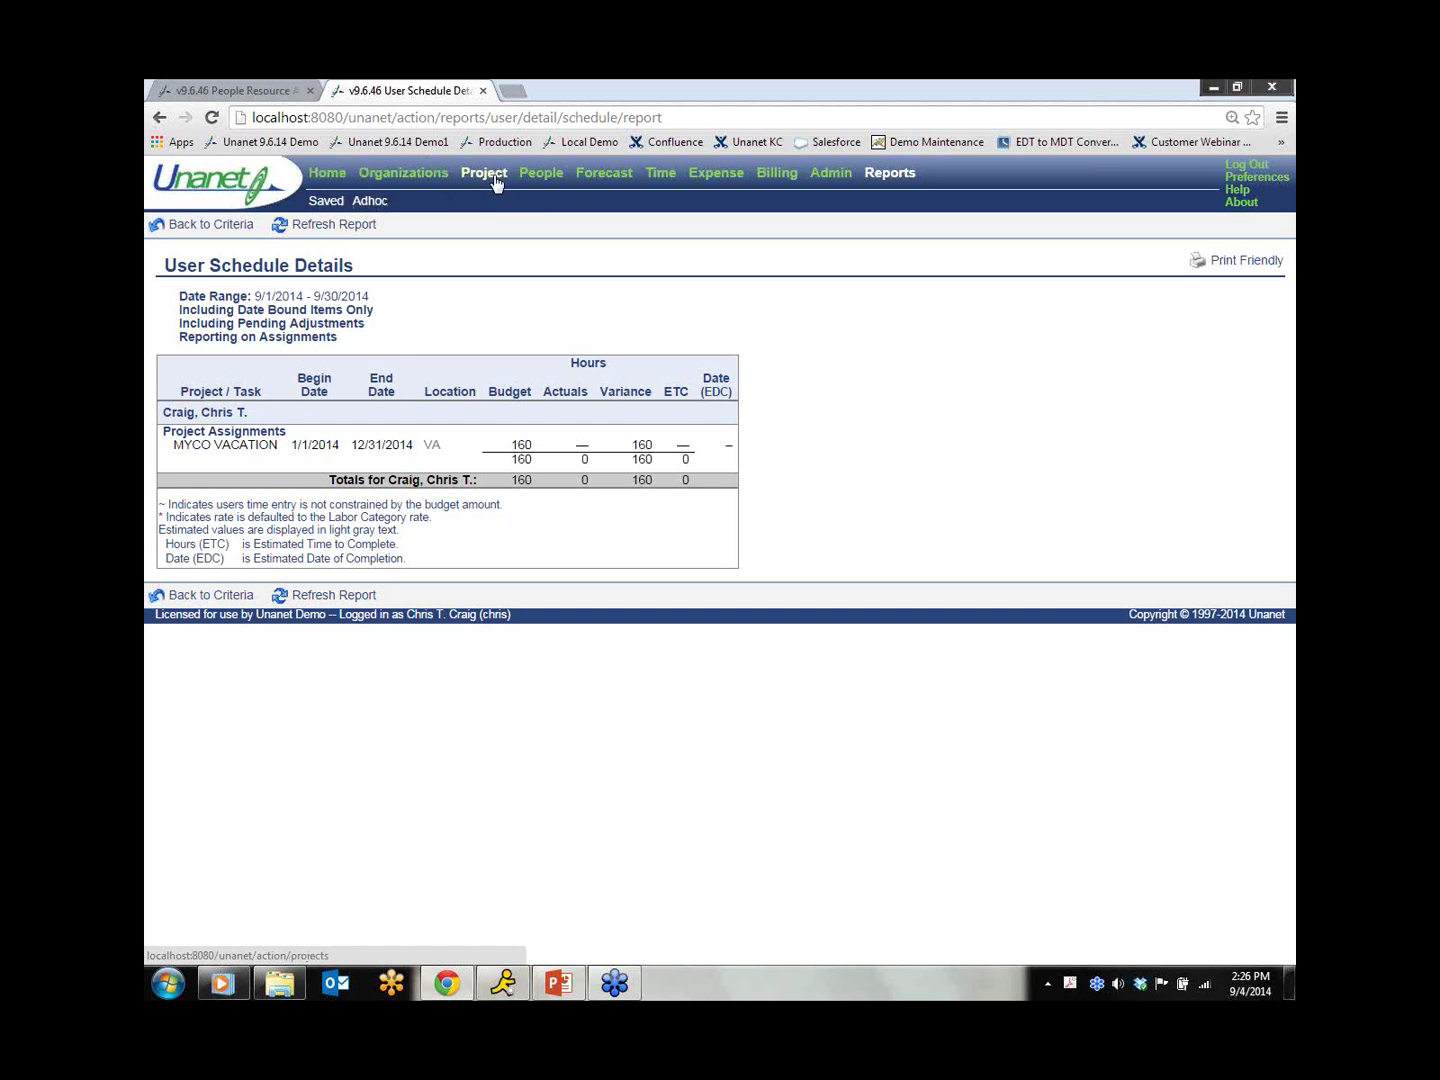
click(542, 175)
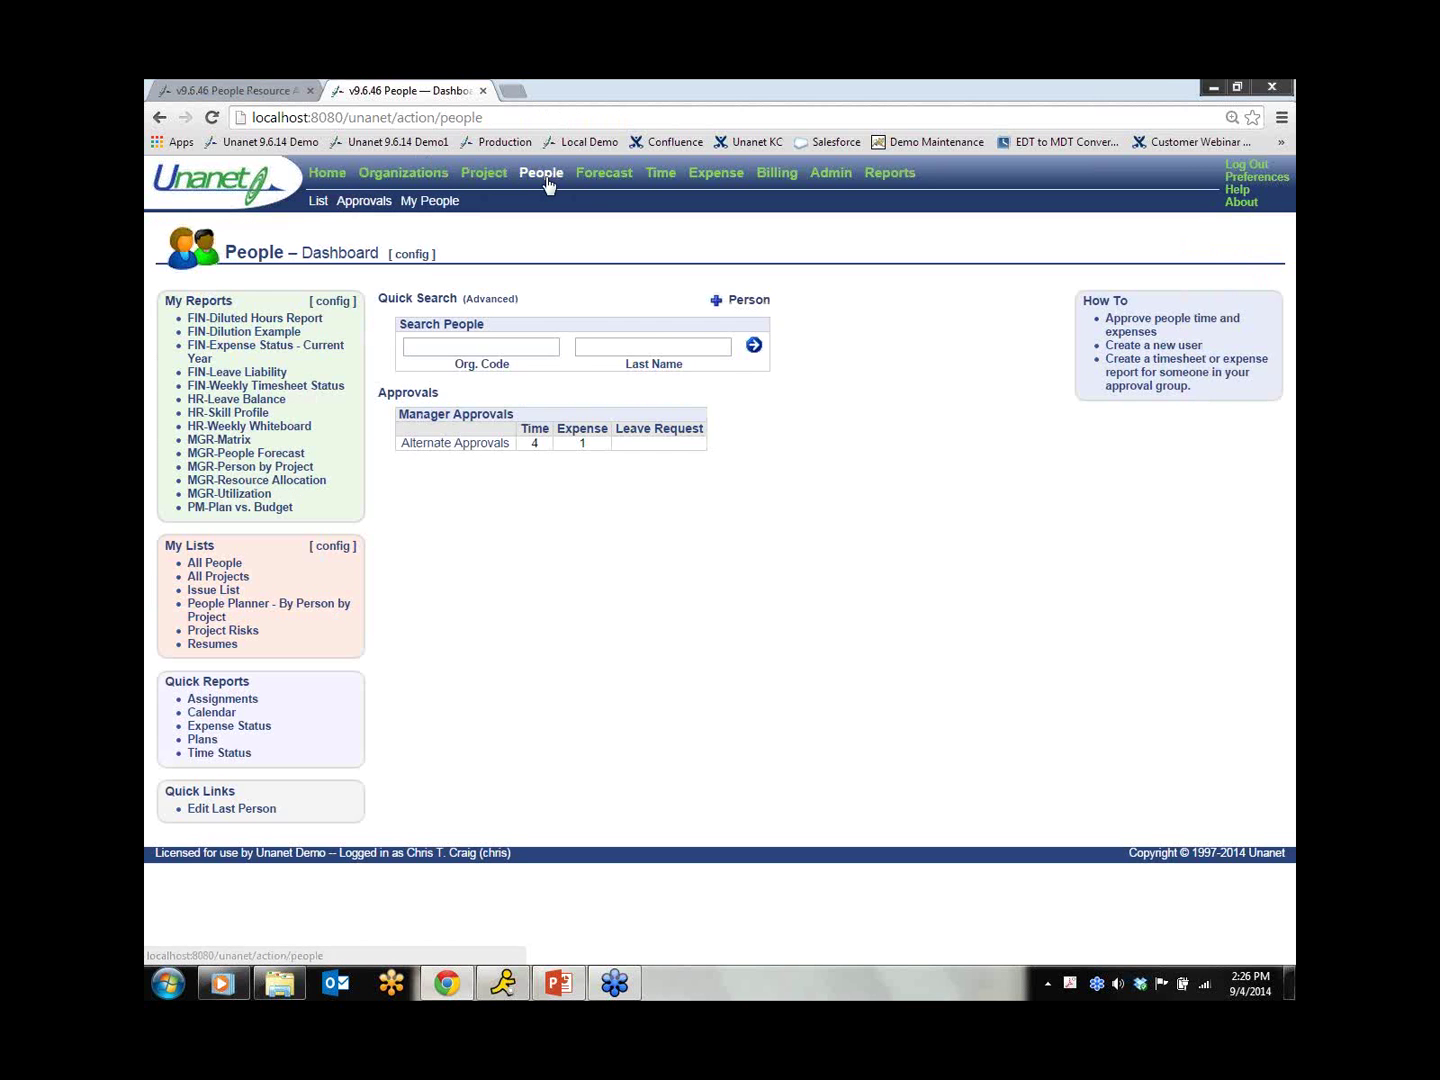
Step: Open the employee's profile from the People list and enter 3/1/2001 as Hire Date
click(320, 205)
click(322, 302)
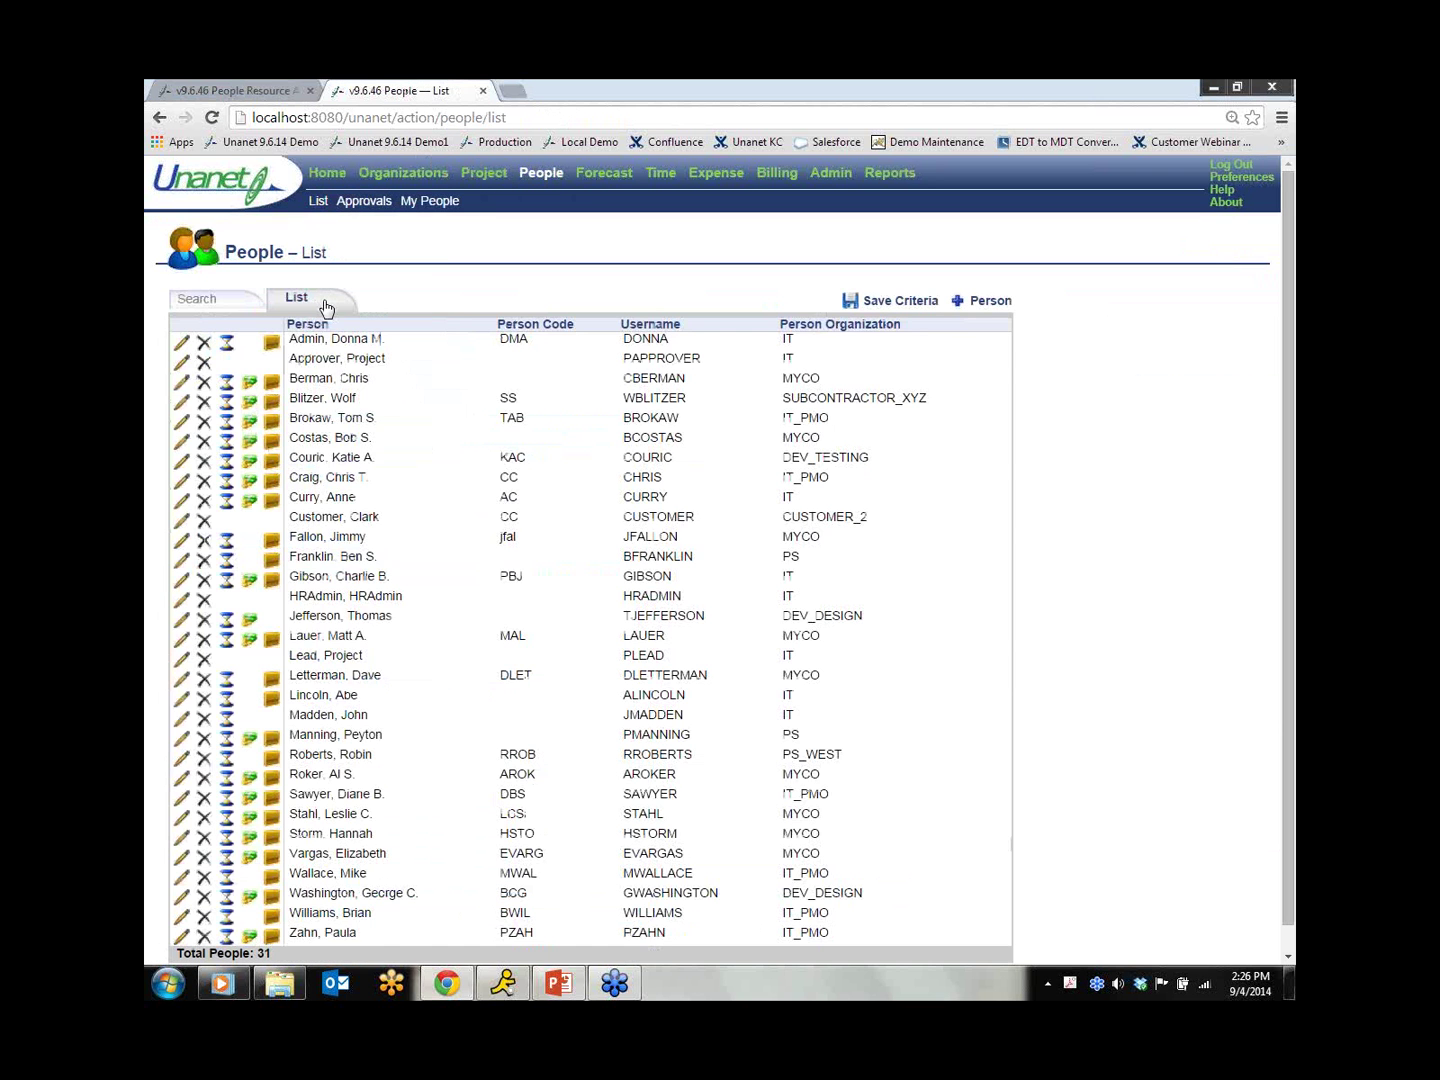
click(181, 645)
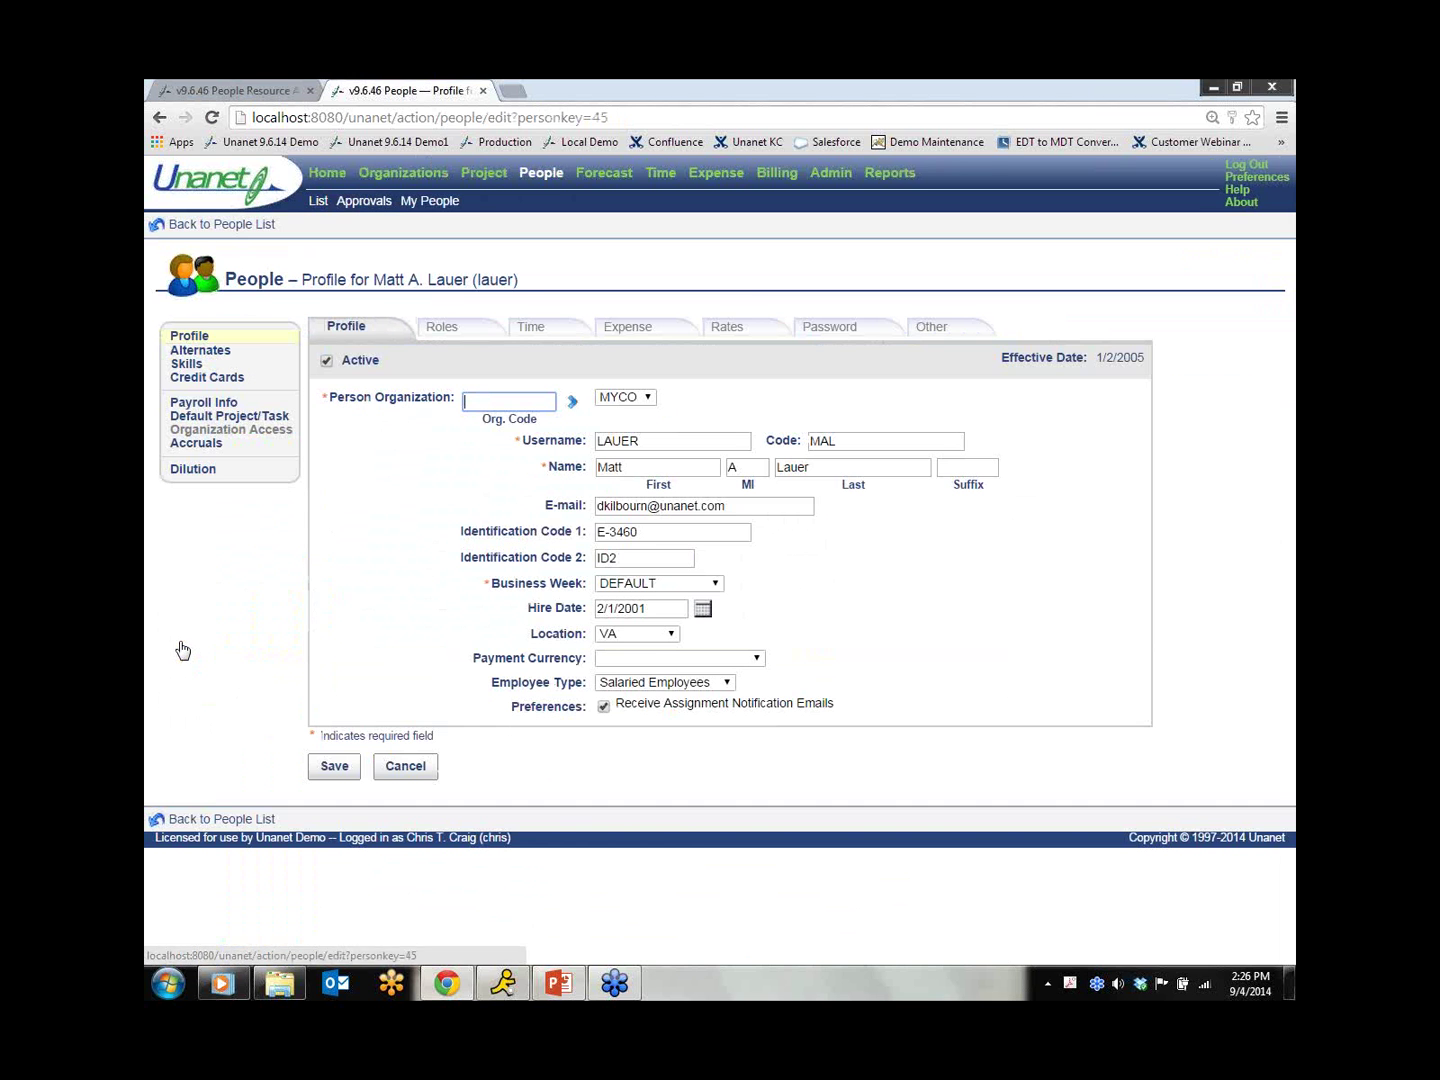
click(645, 608)
drag(645, 608, 585, 610)
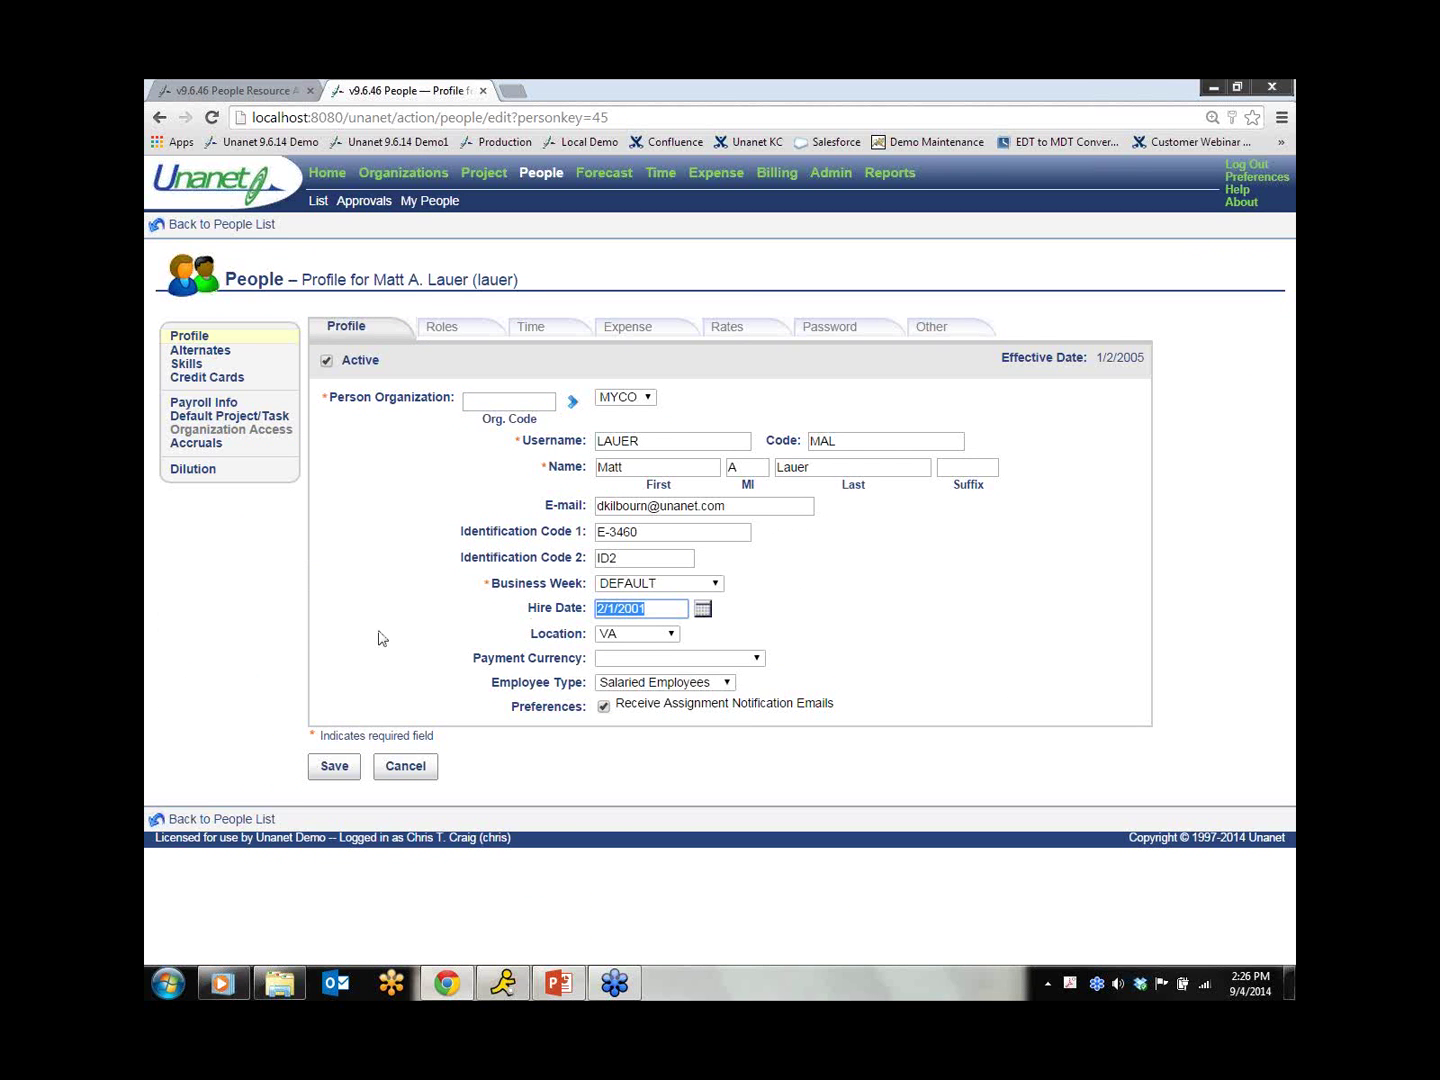
text(3/1/2001)
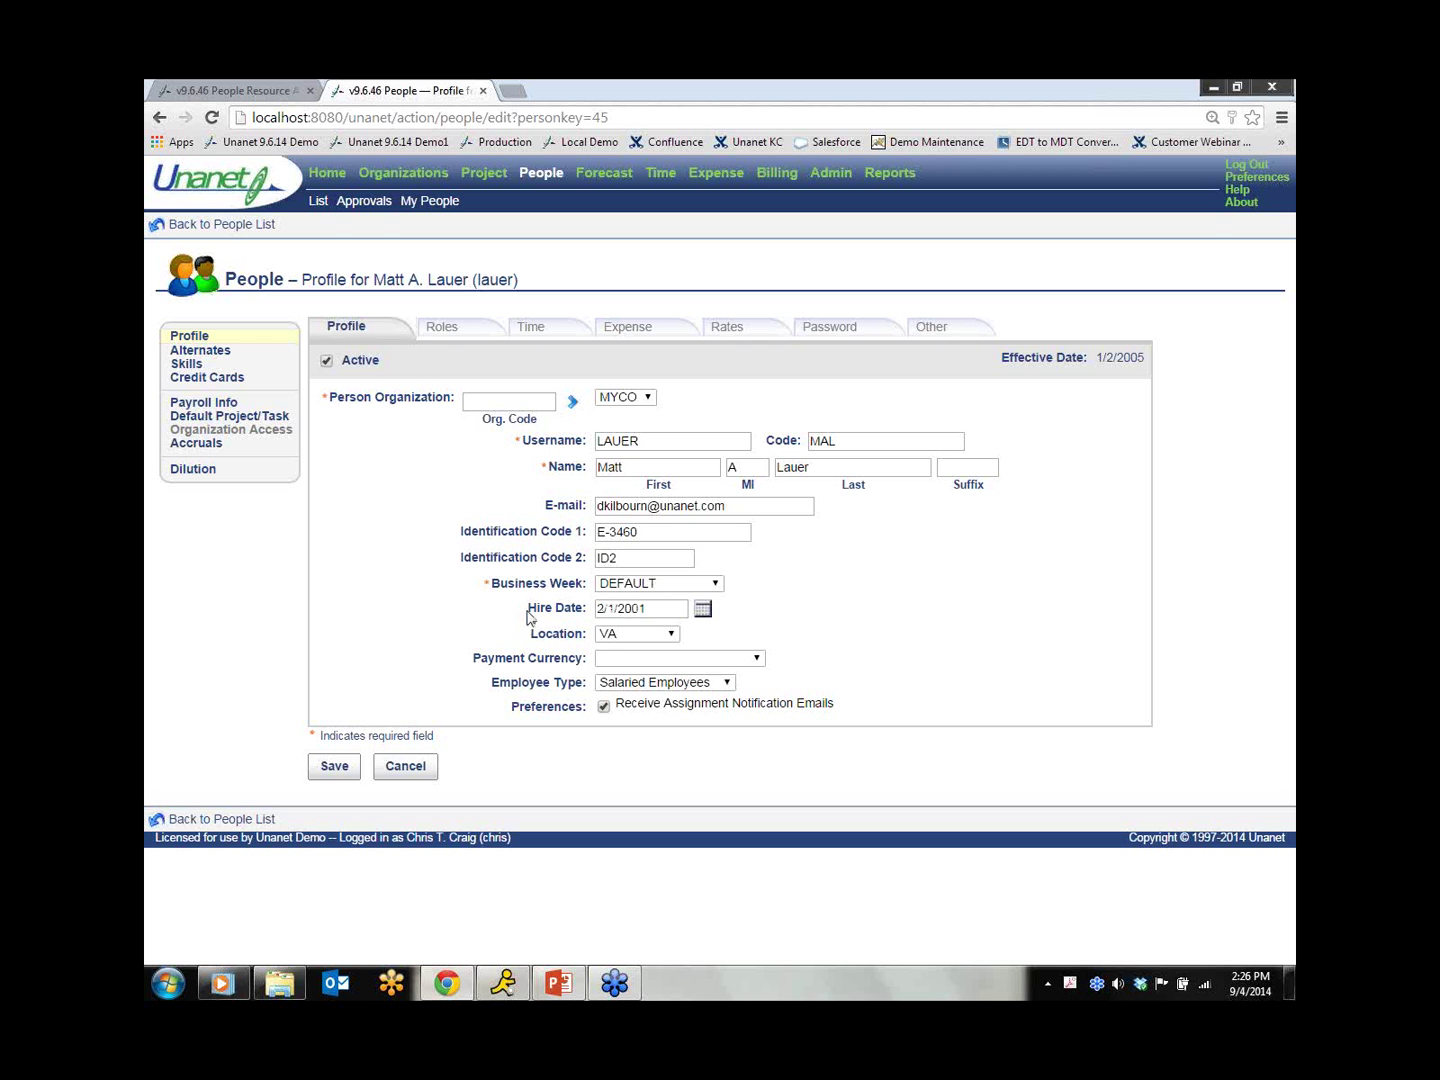
drag(527, 607, 589, 610)
Step: Bring PowerPoint back to the front and scroll down the slides
mouse_move(549, 990)
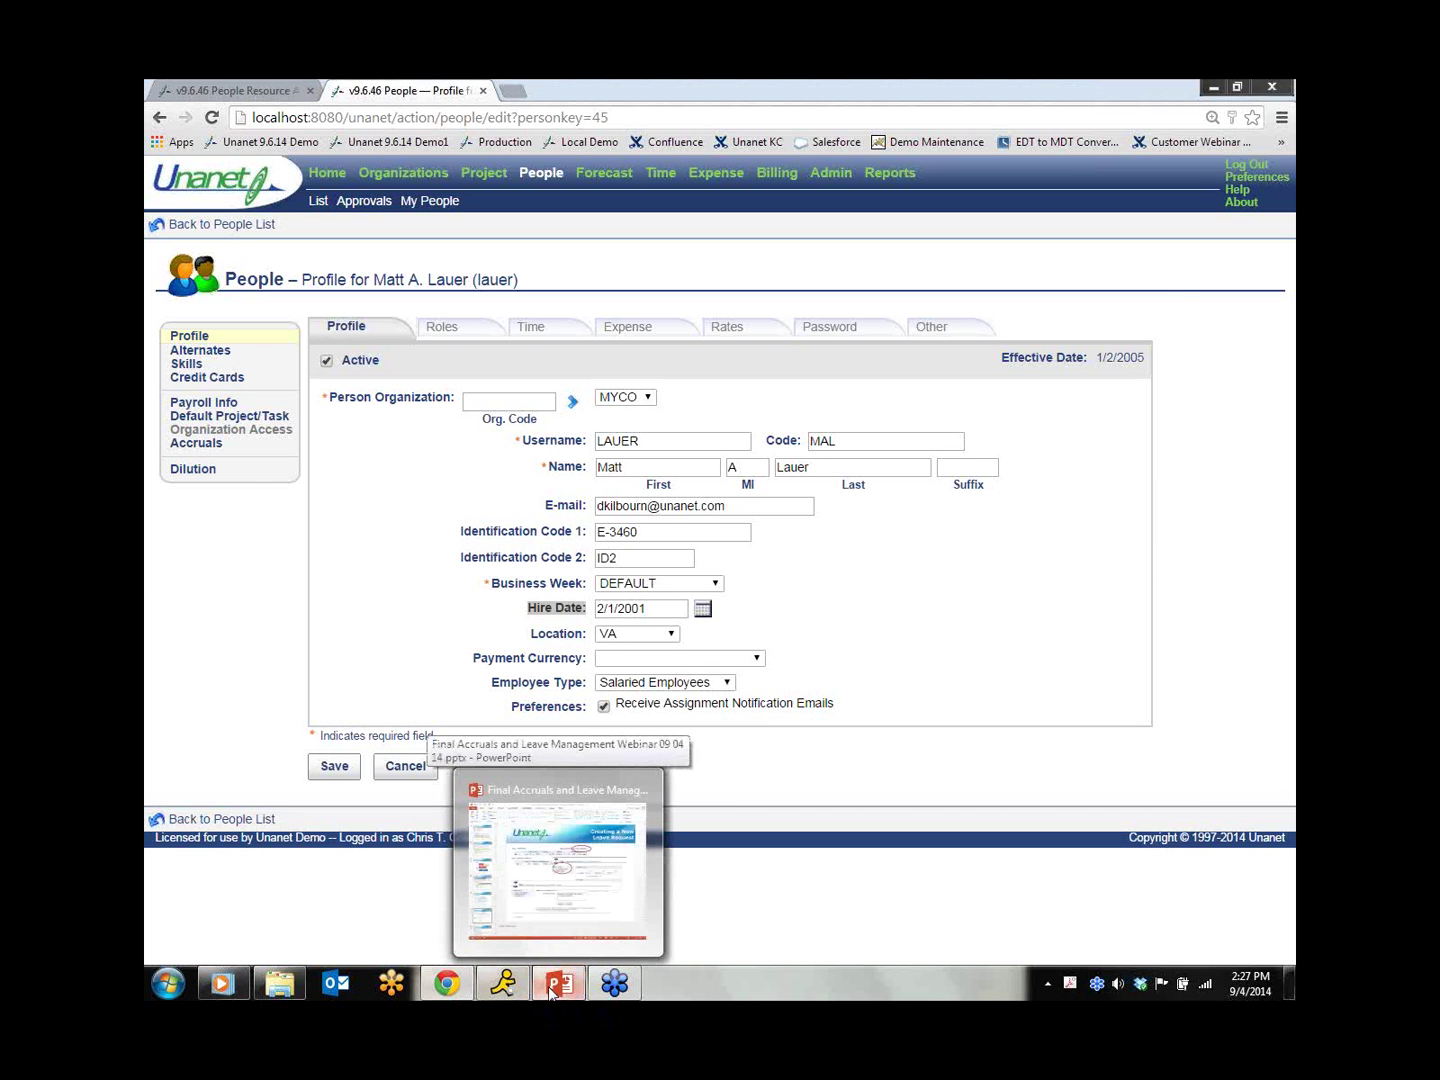
click(549, 990)
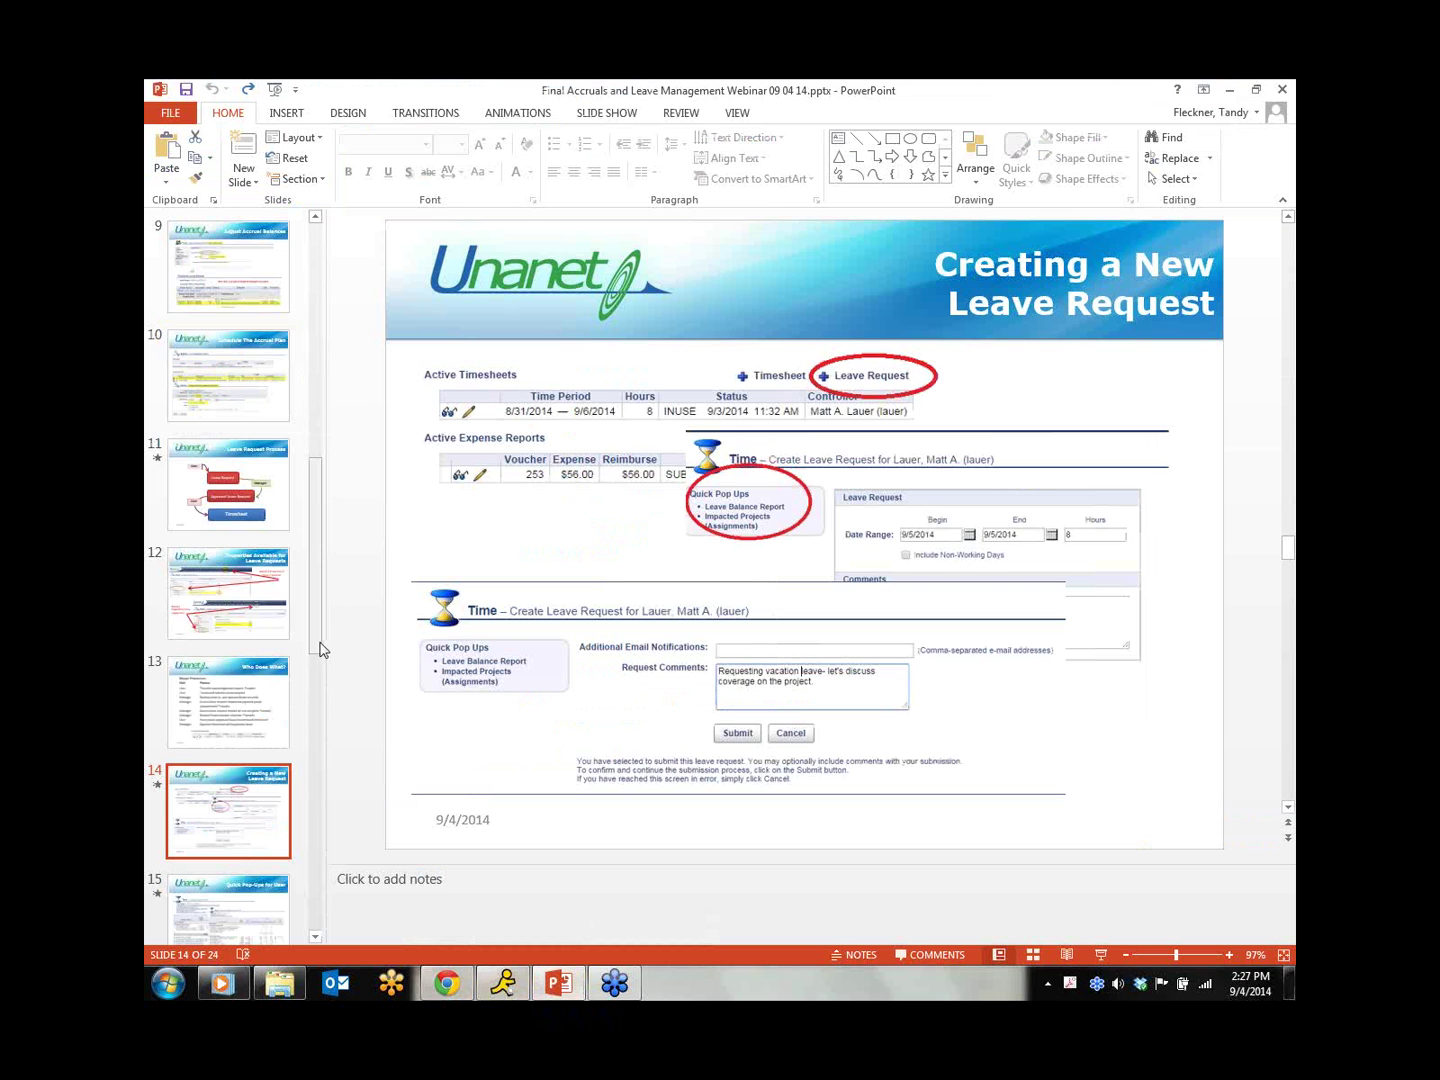
scroll(318, 808, down, 1)
scroll(318, 808, down, 6)
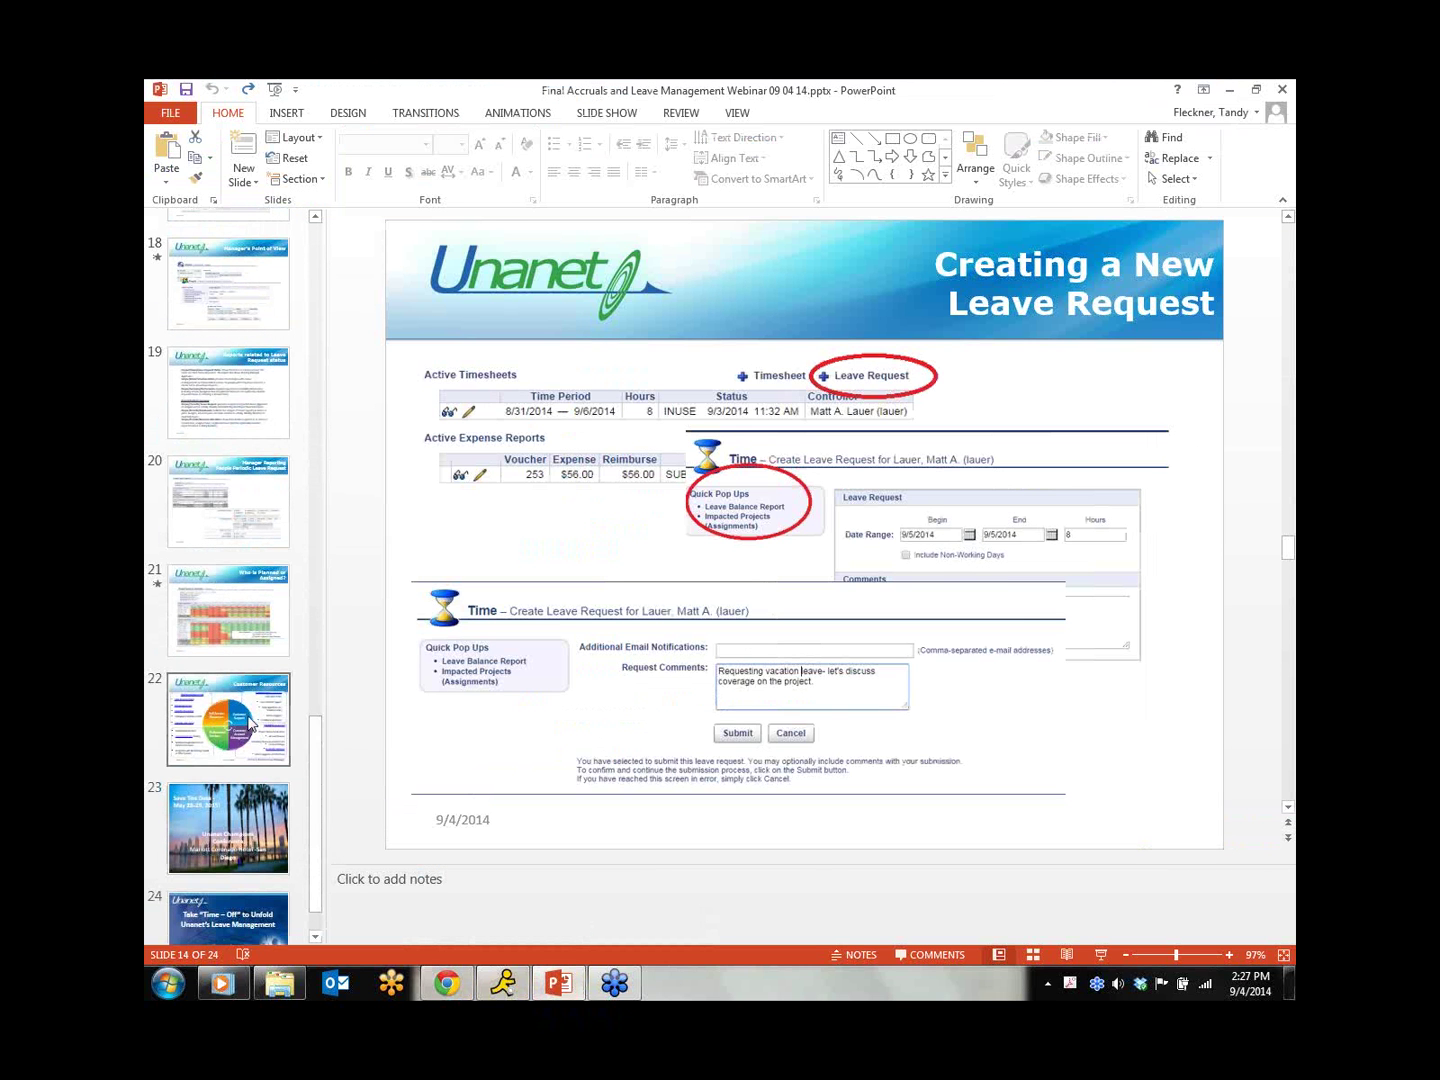